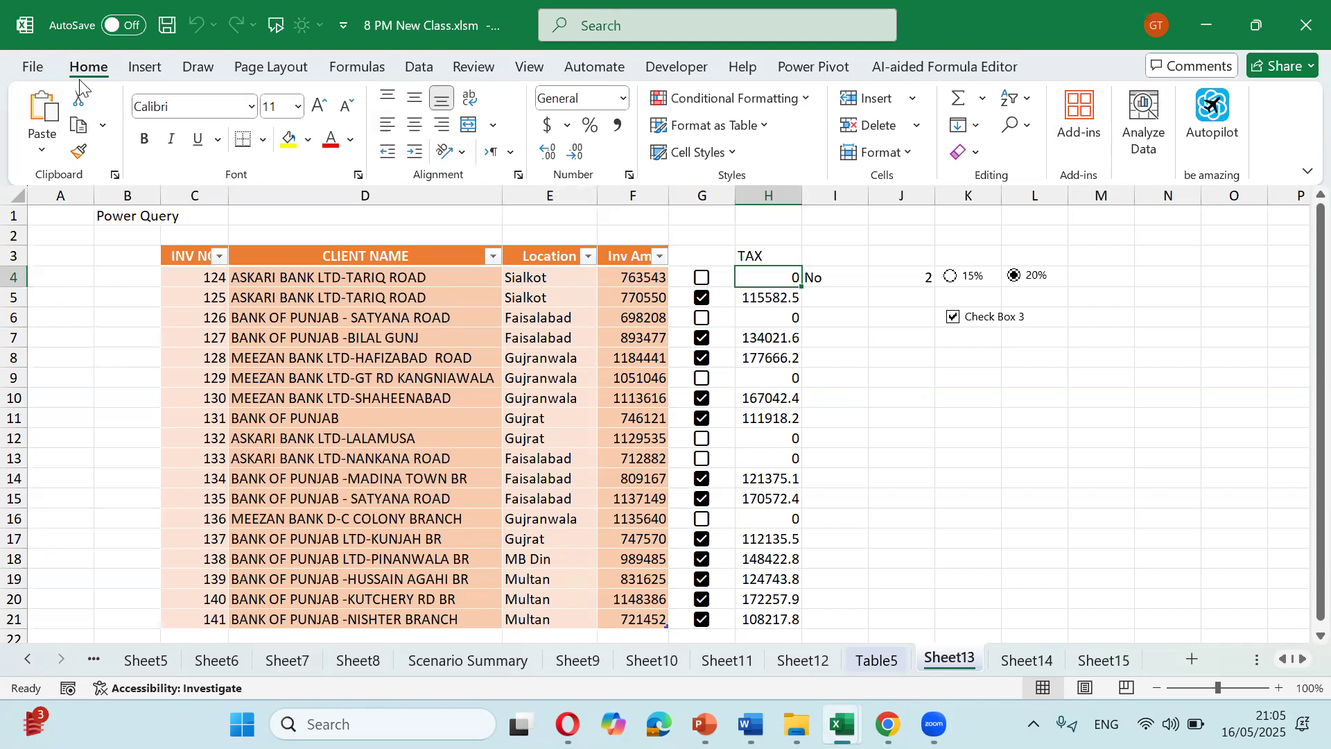
# Step: Open the Save As file browser for the 8 PM New Class workbook through File > Save As > Browse
pyautogui.click(35, 69)
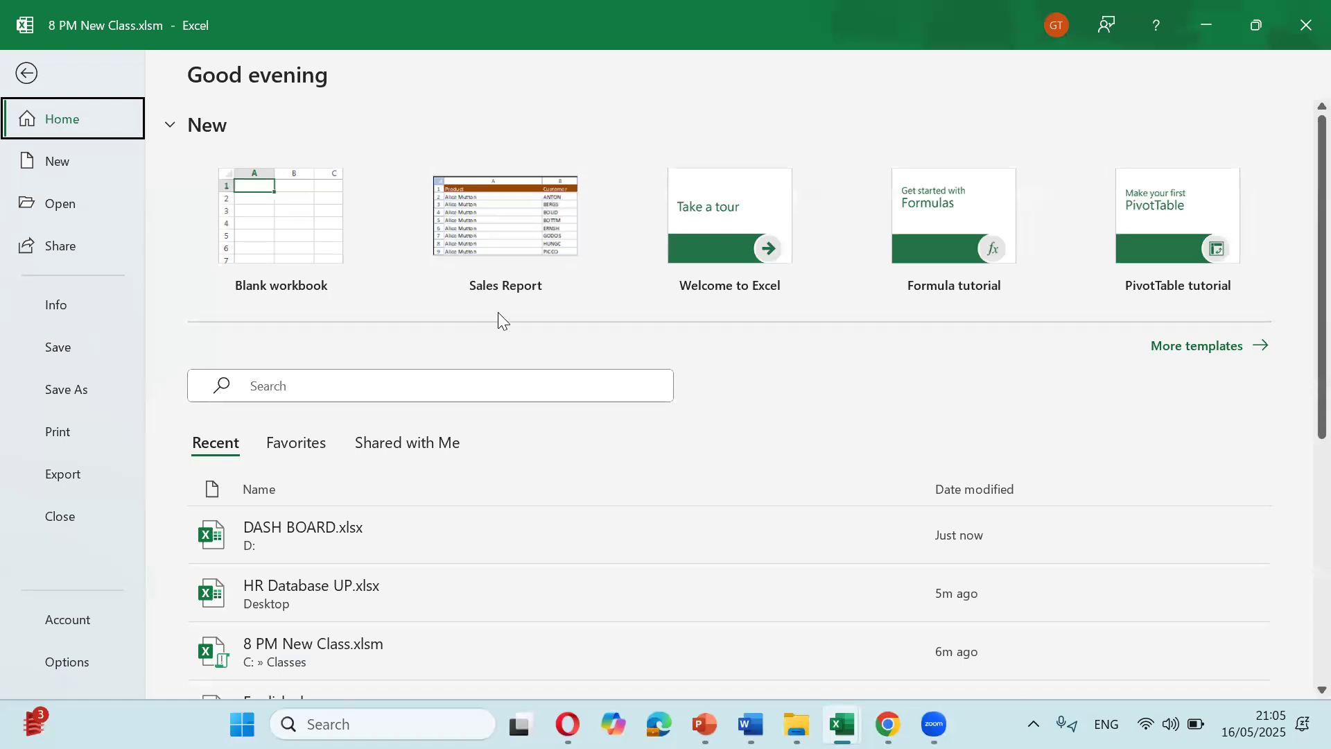
pyautogui.click(50, 396)
pyautogui.click(263, 497)
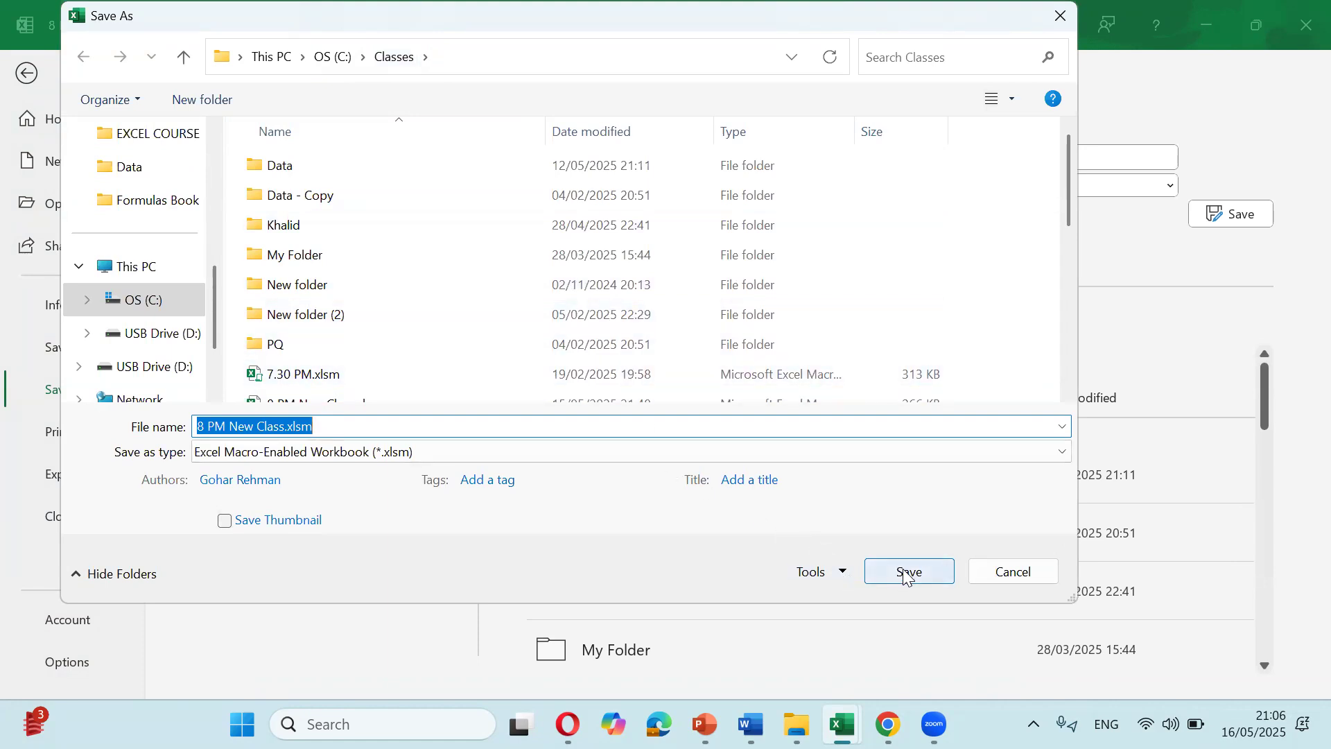
# Step: Open General Options from the Save As Tools list and tick Always create backup
pyautogui.click(843, 573)
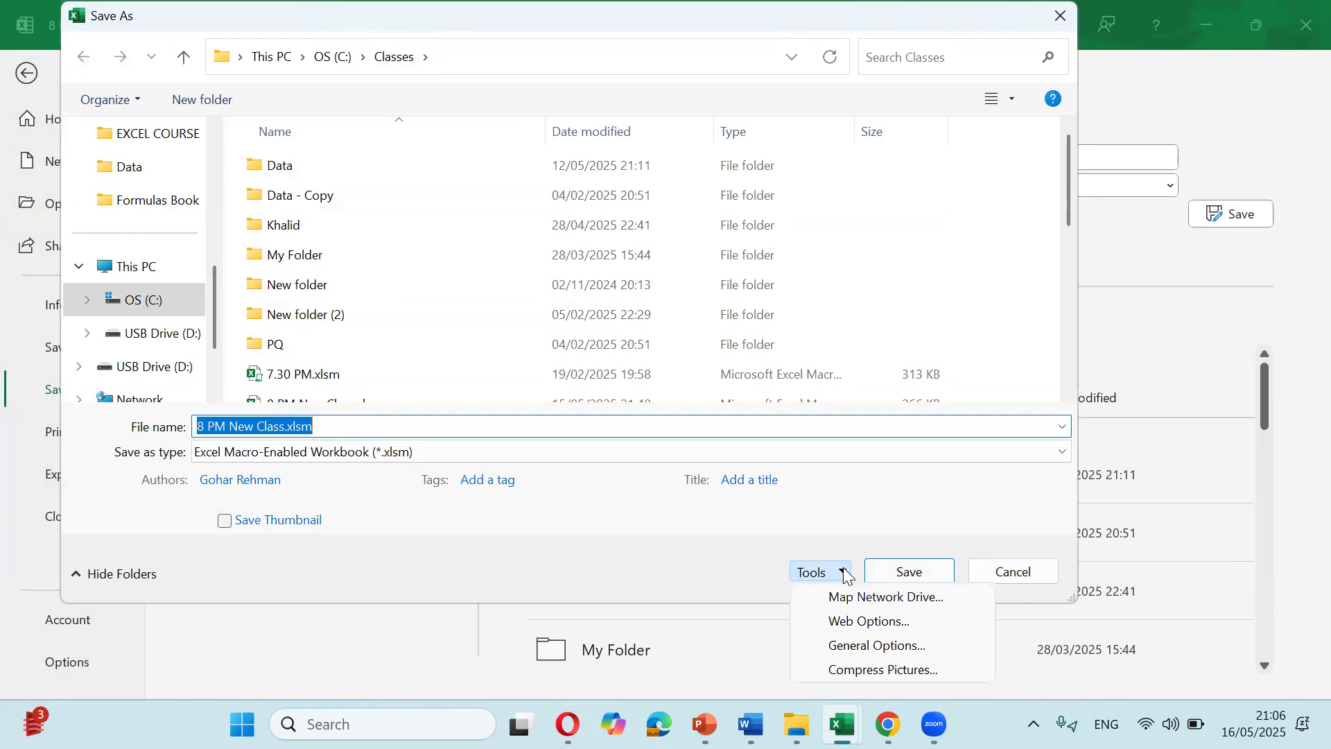
pyautogui.click(885, 647)
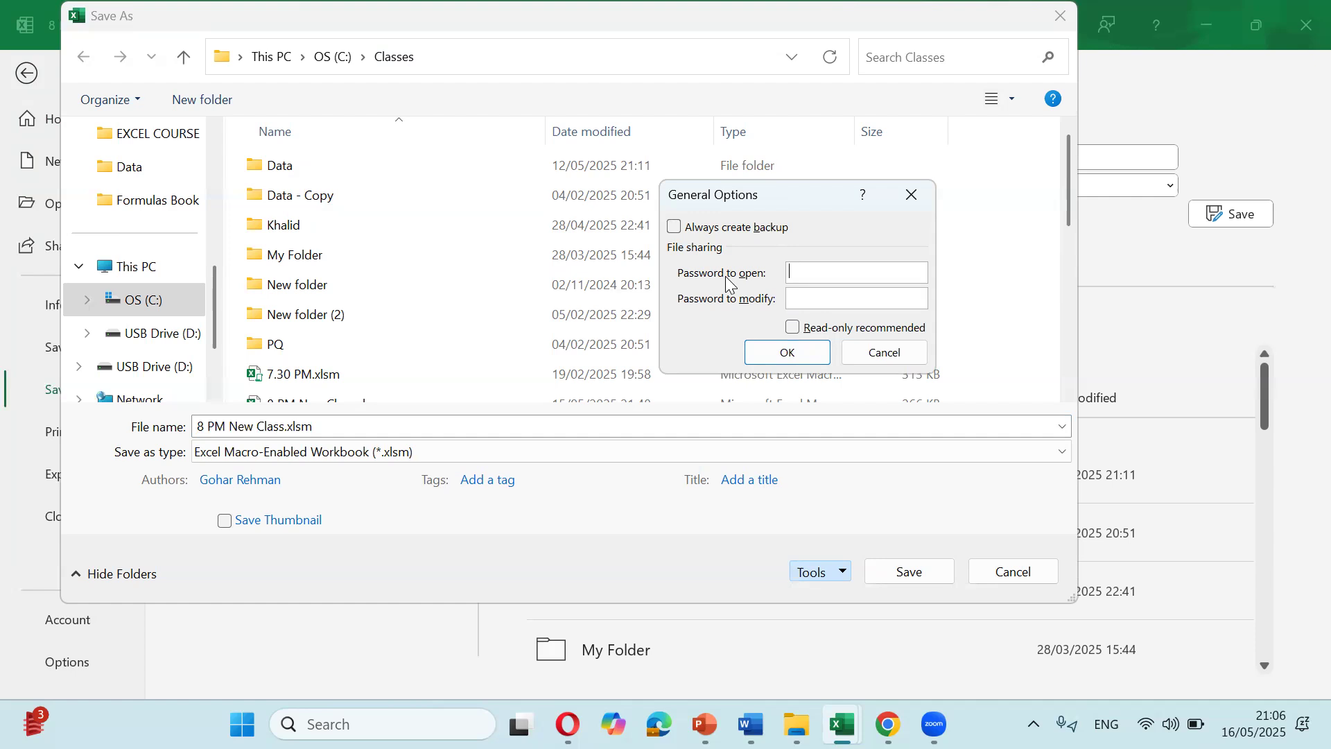
pyautogui.click(681, 231)
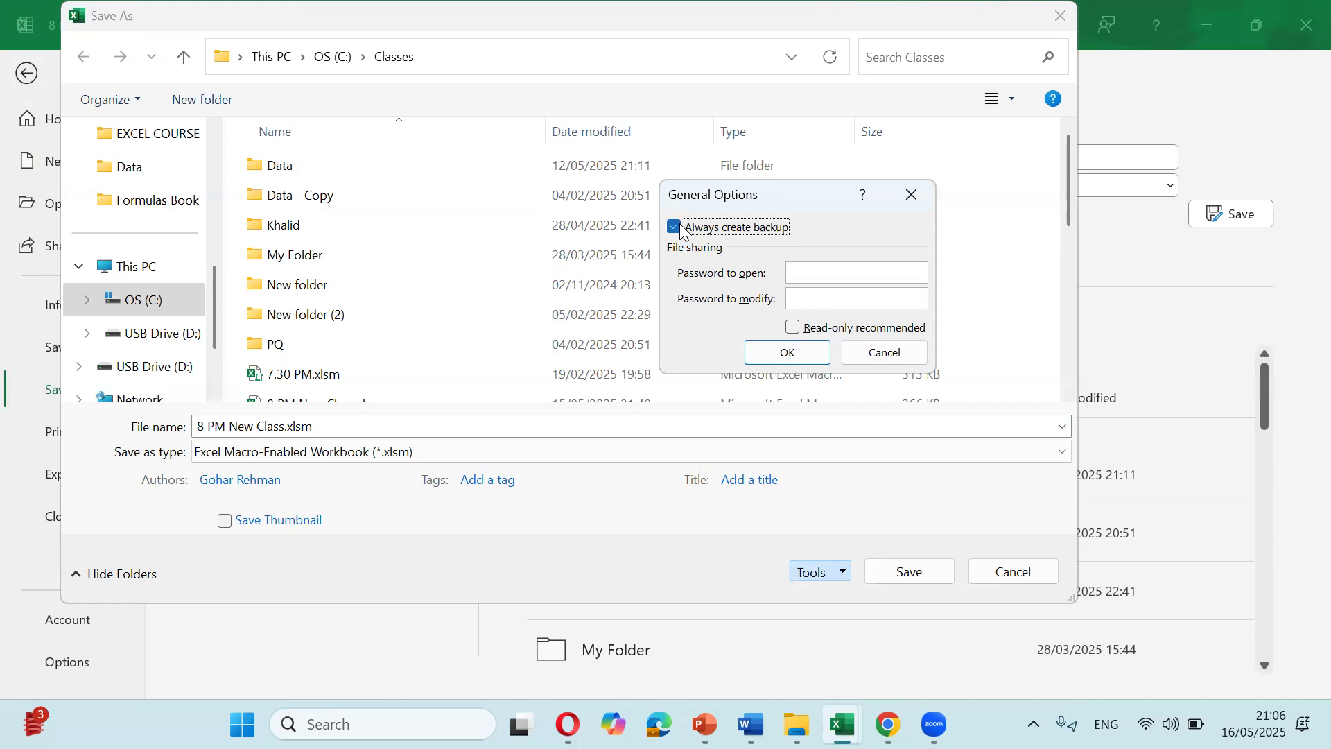
# Step: Enter the password to open and the password to modify, then confirm both re-entered passwords
pyautogui.click(826, 273)
pyautogui.write('123')
pyautogui.click(816, 302)
pyautogui.write('123')
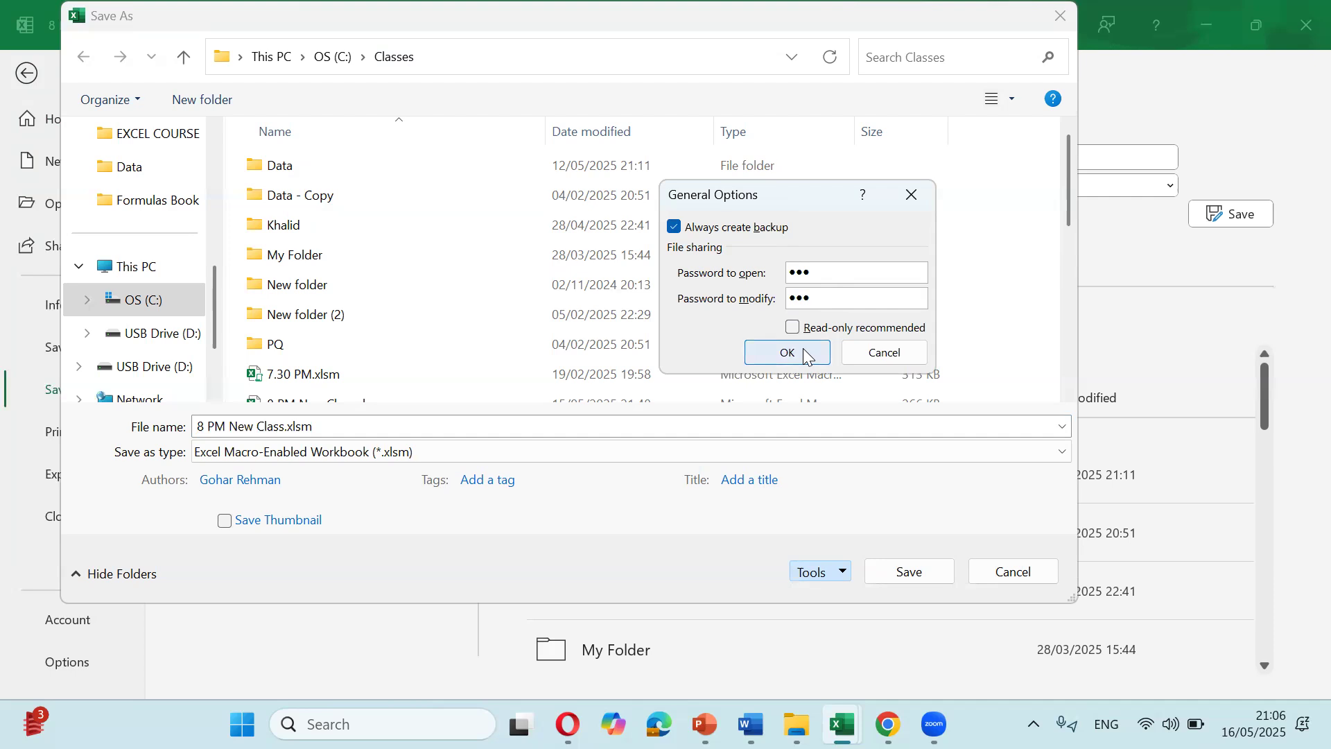
pyautogui.click(802, 350)
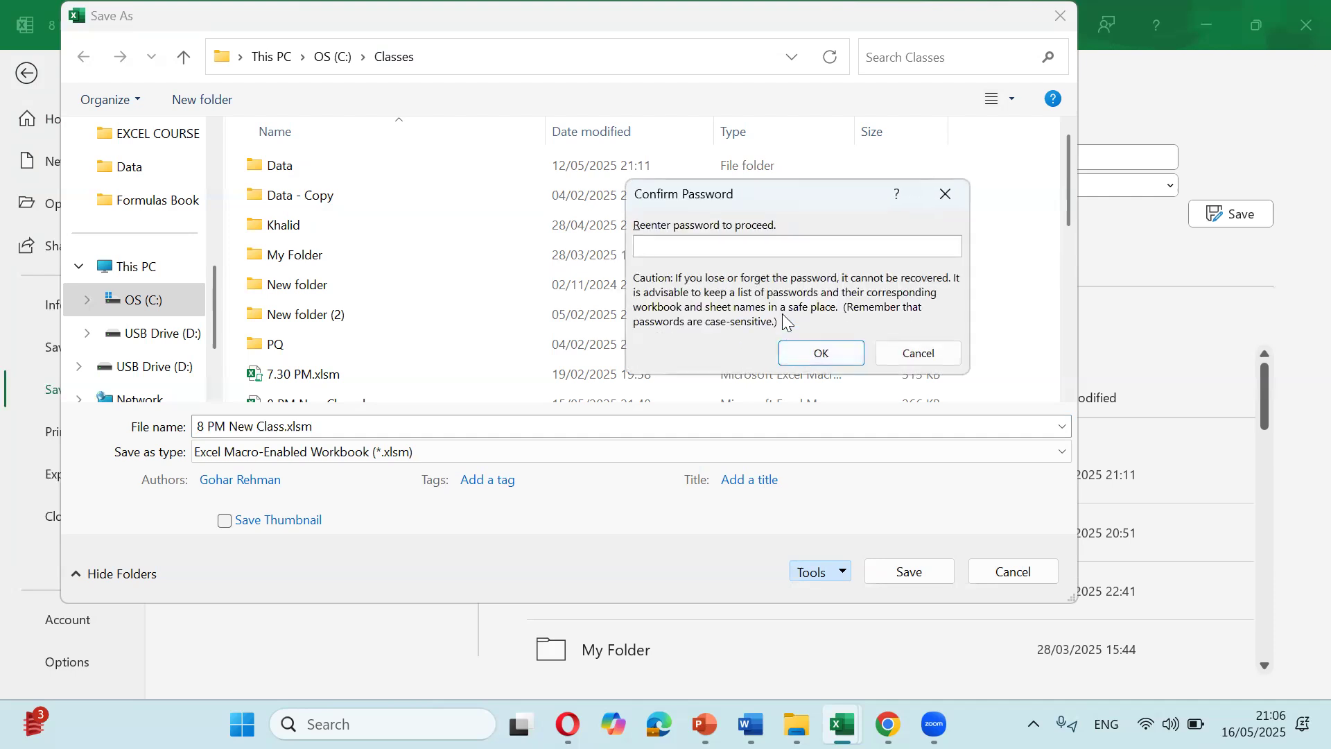
pyautogui.write('123')
pyautogui.click(796, 350)
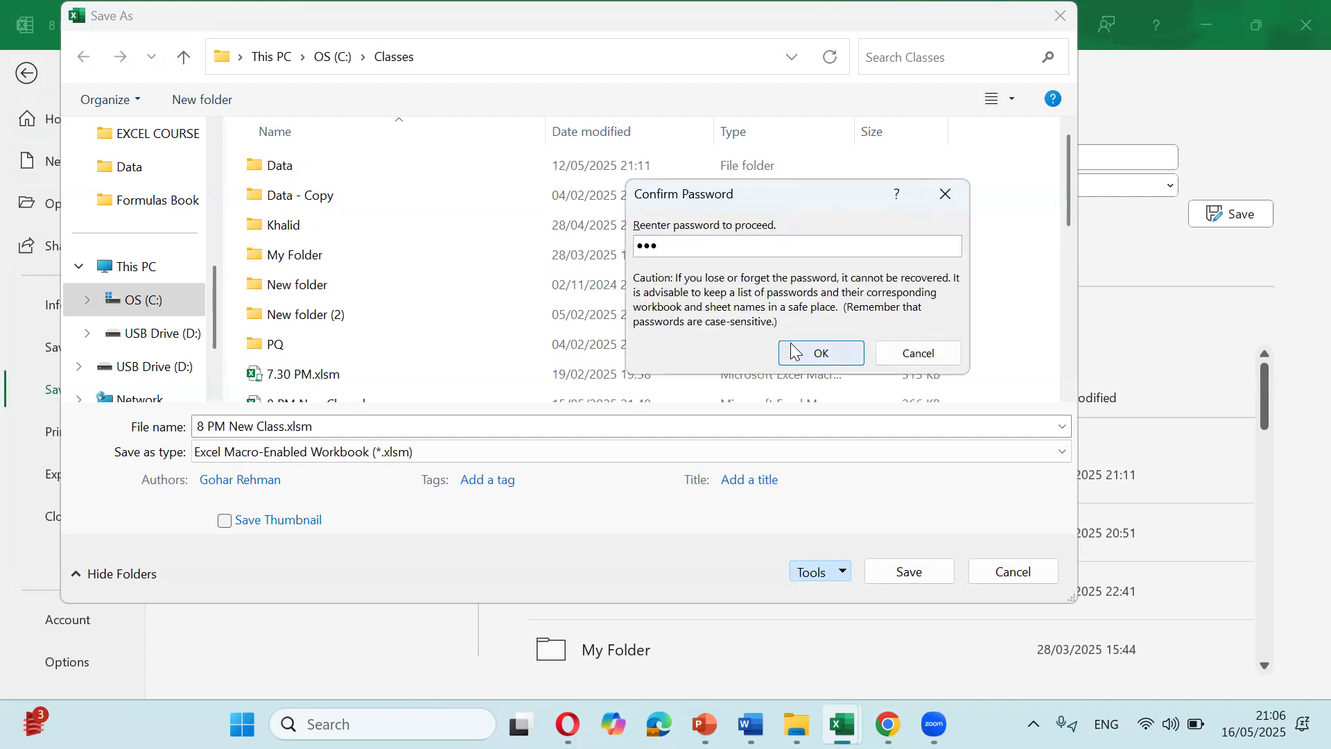
pyautogui.write('123')
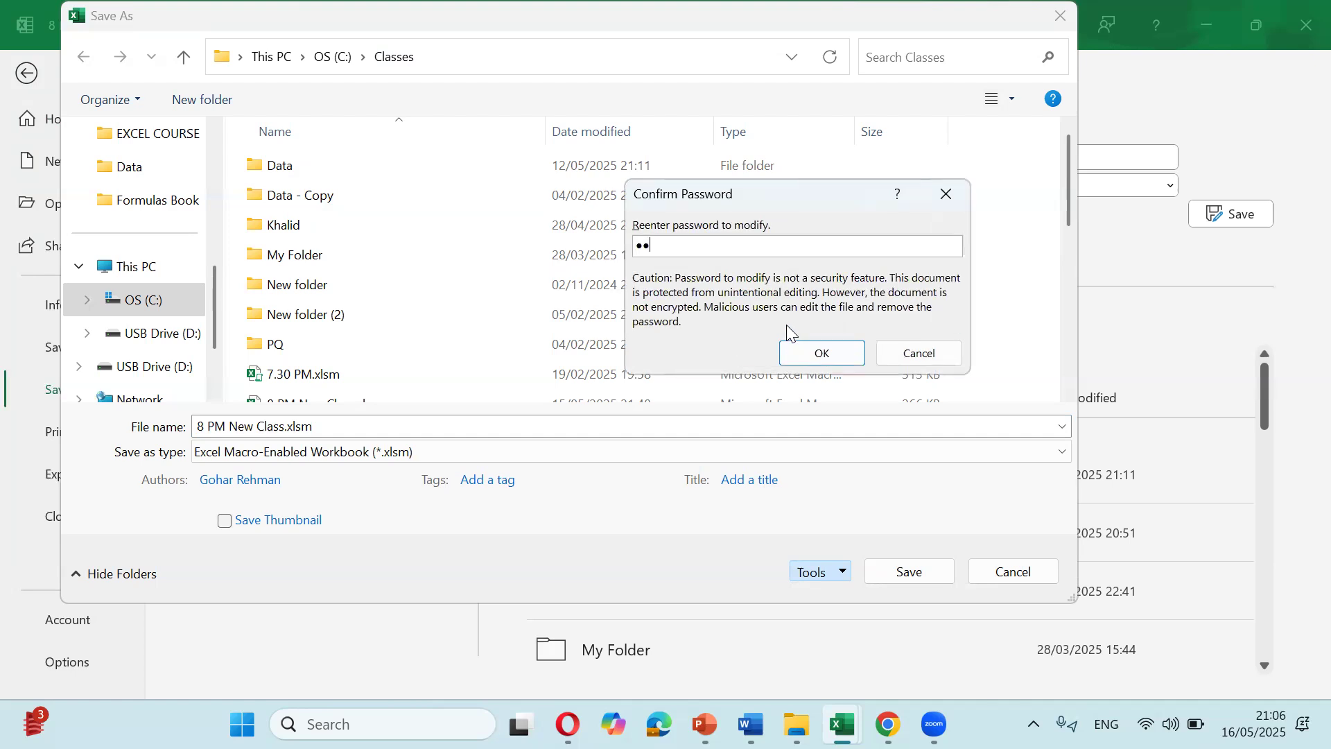
pyautogui.click(802, 351)
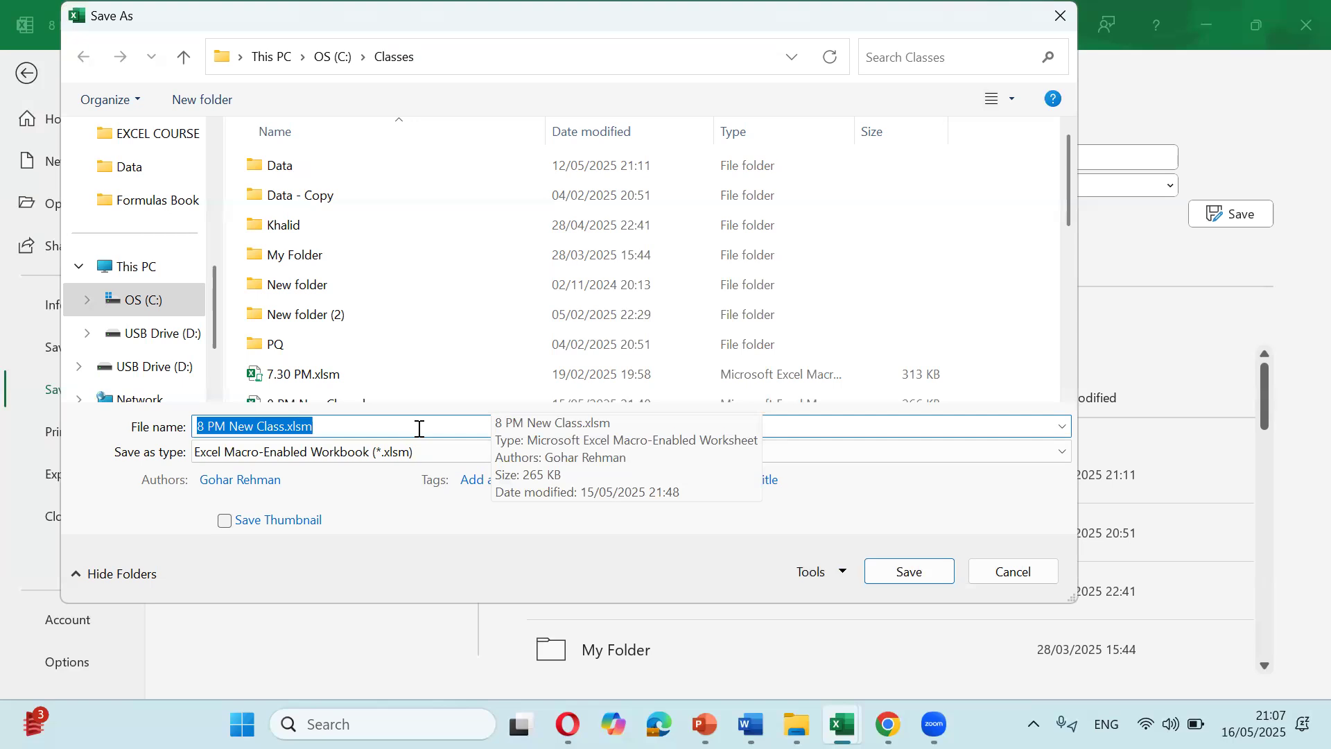
# Step: Save as 8 PM New Class.xlsm in the Classes folder, replacing the existing file
pyautogui.click(396, 366)
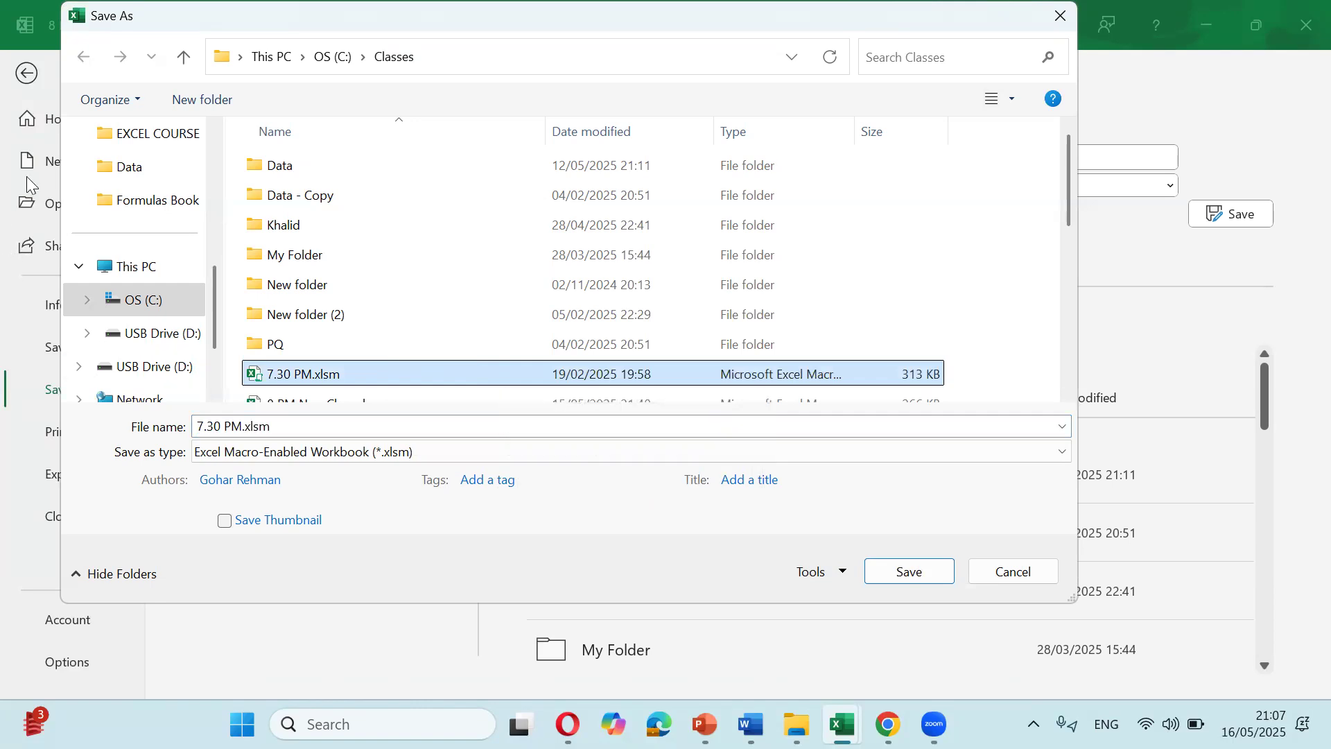
pyautogui.click(386, 425)
pyautogui.press('Home')
pyautogui.hotkey('shift', 'Right')
pyautogui.hotkey('shift', 'Right')
pyautogui.hotkey('shift', 'Right')
pyautogui.hotkey('shift', 'Right')
pyautogui.hotkey('shift', 'Right')
pyautogui.hotkey('shift', 'Right')
pyautogui.hotkey('shift', 'Right')
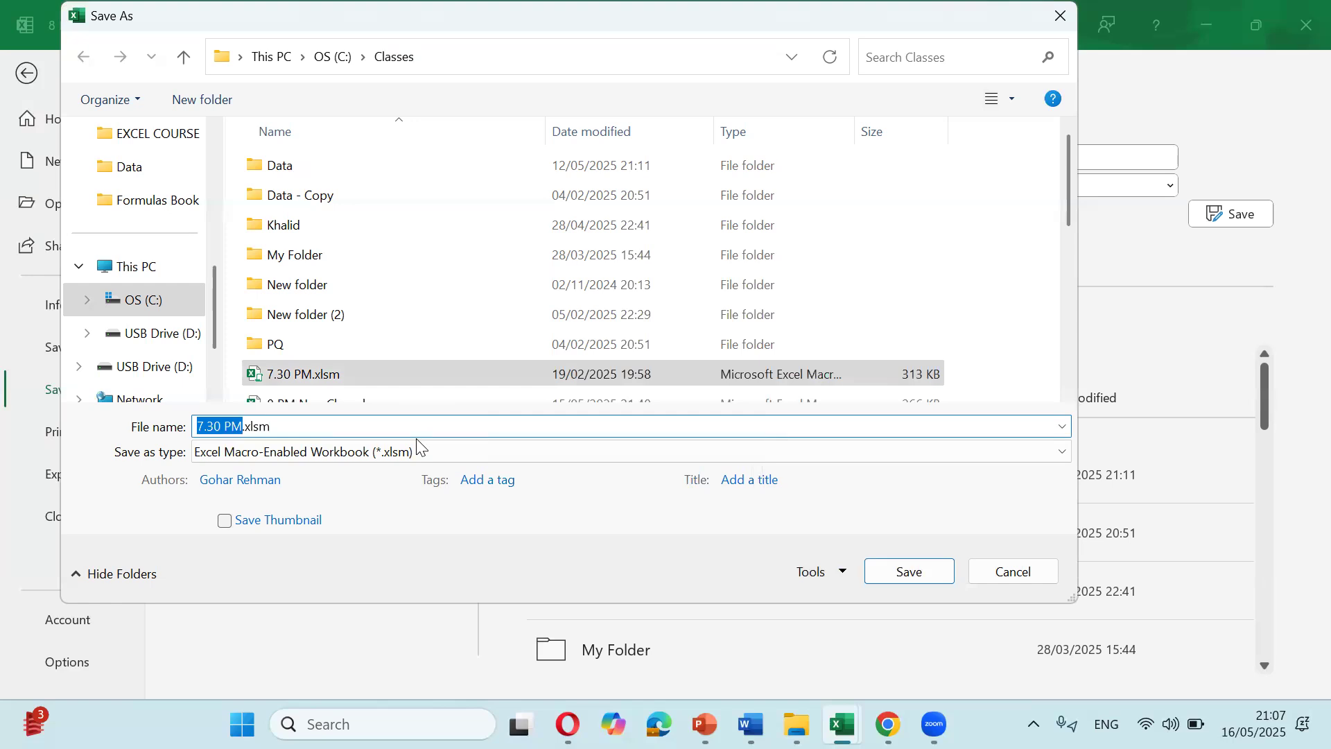
pyautogui.scroll(-5, 398, 294)
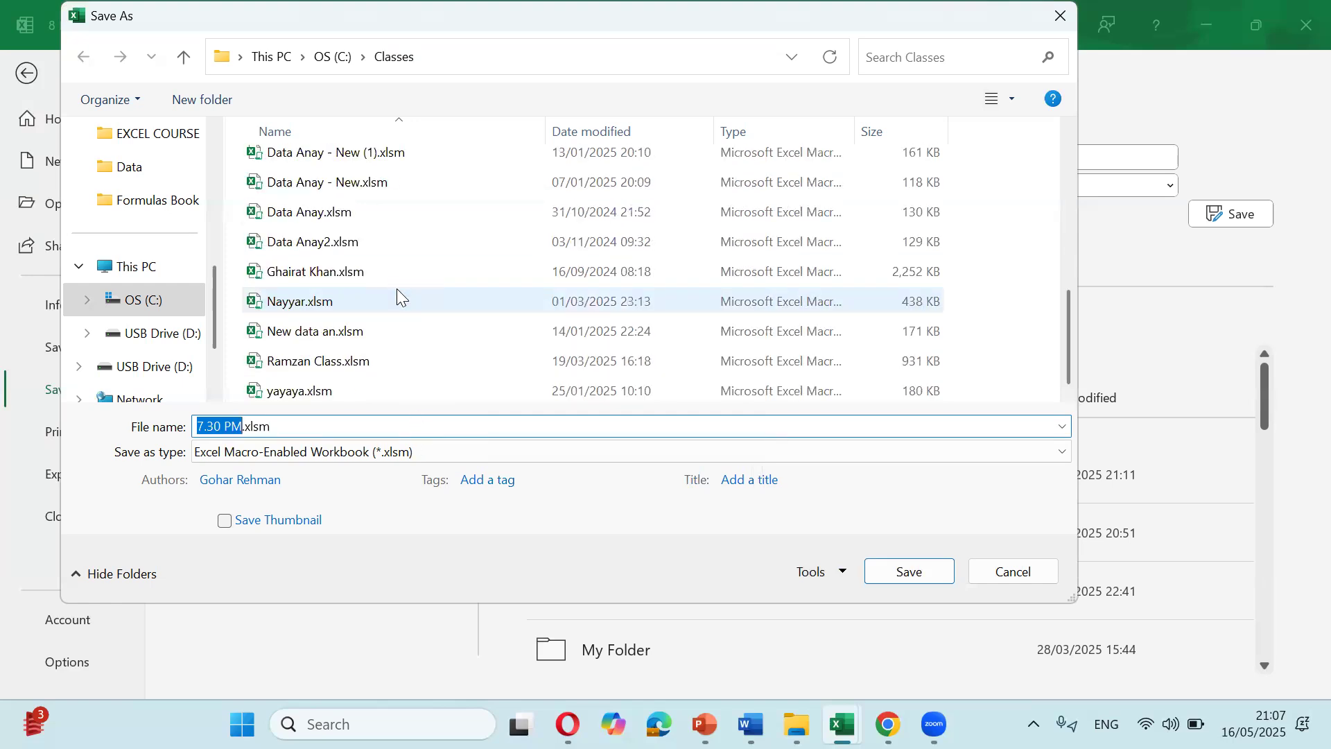
pyautogui.scroll(5, 396, 289)
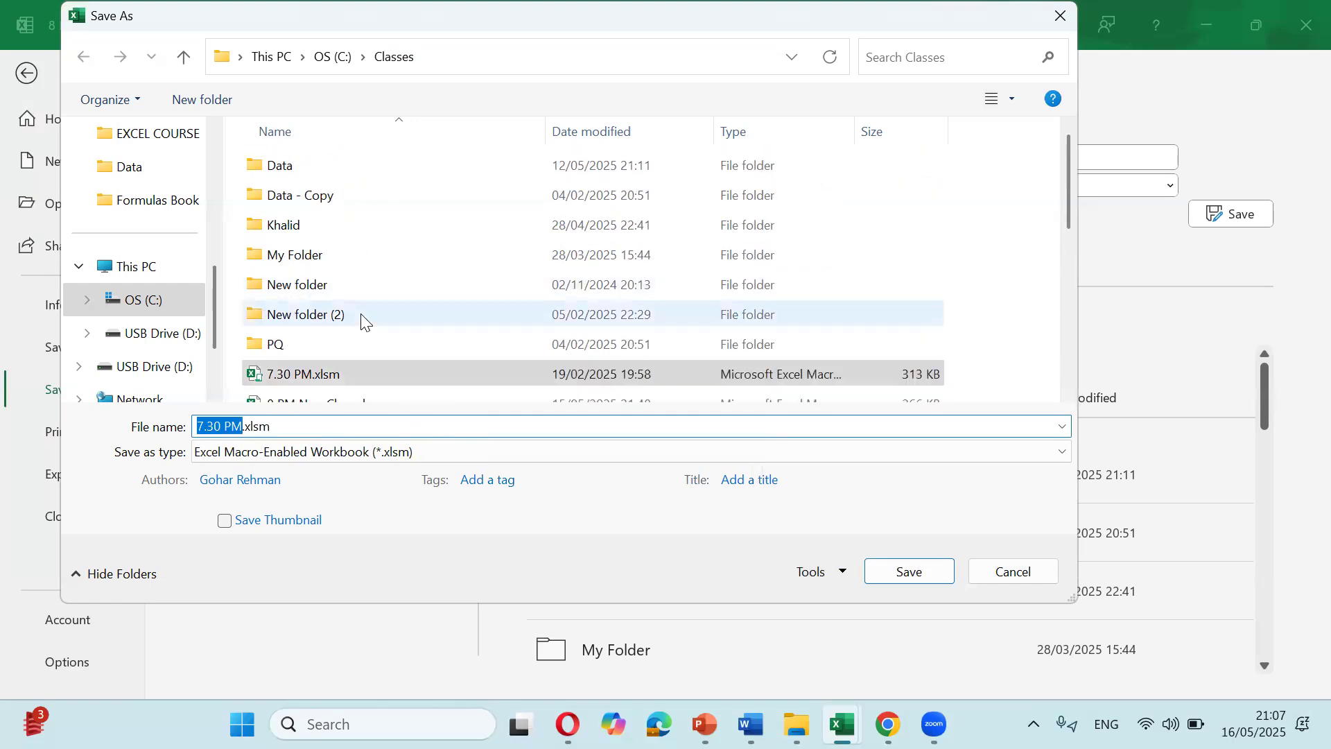
pyautogui.scroll(-1, 361, 316)
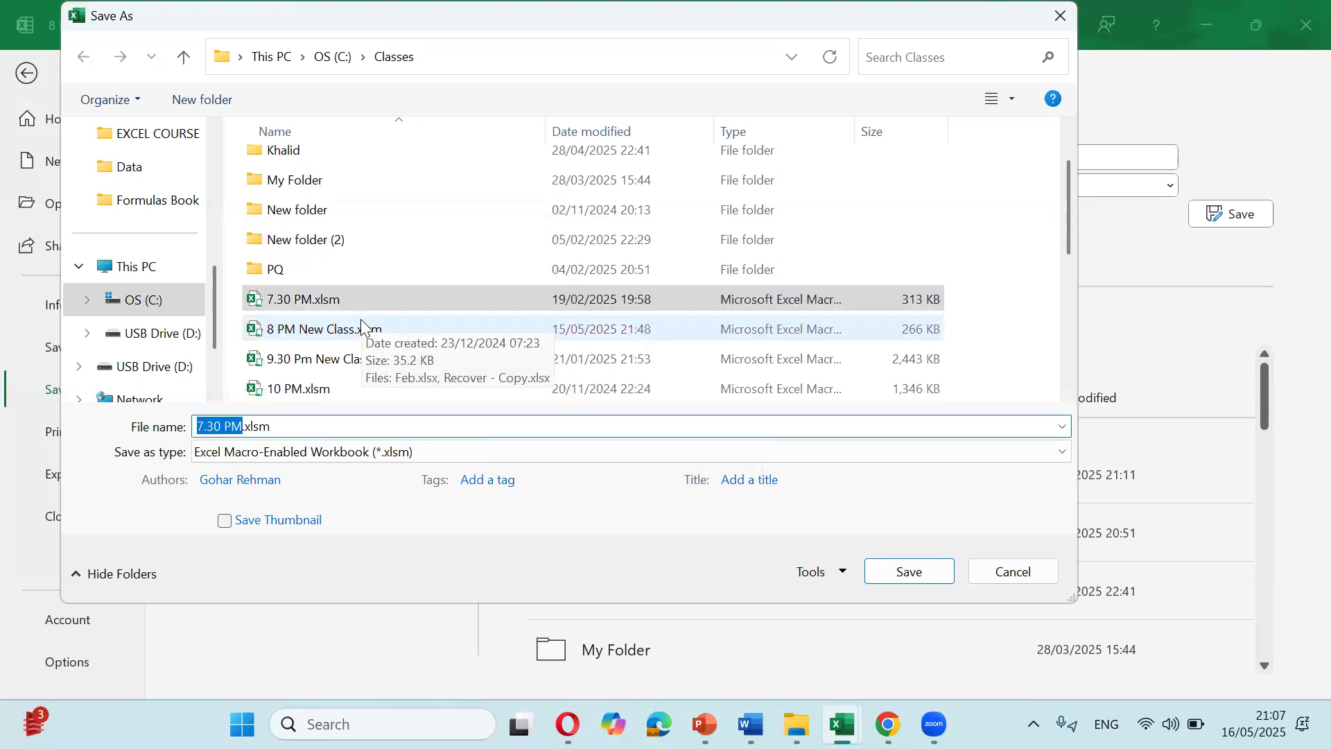
pyautogui.click(361, 323)
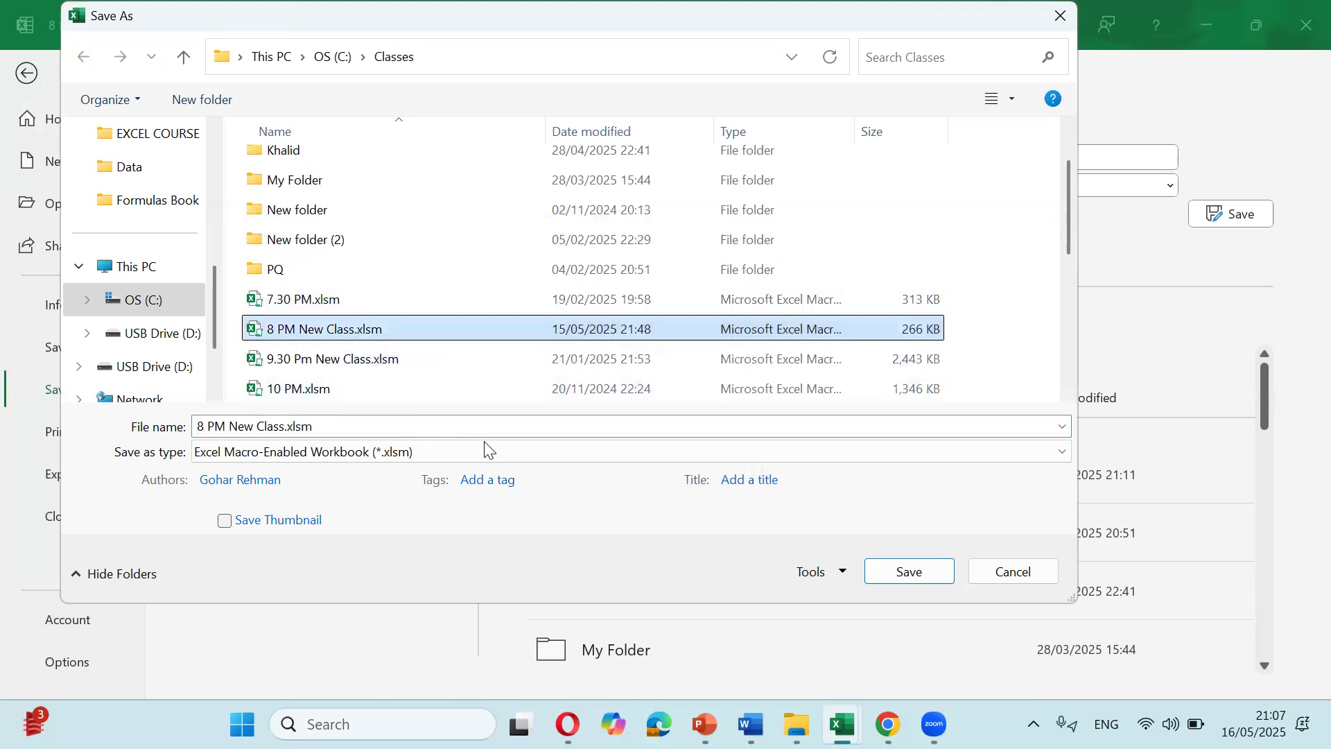
pyautogui.click(916, 570)
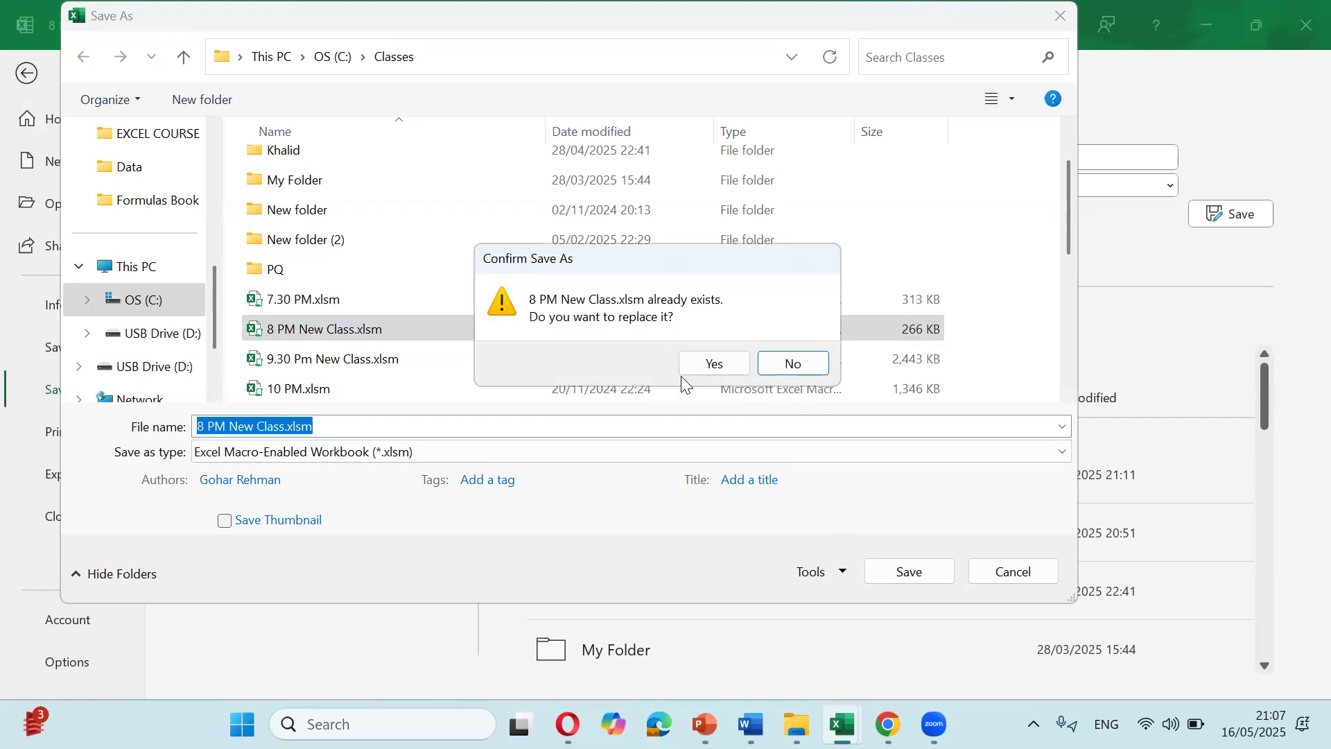
pyautogui.click(710, 364)
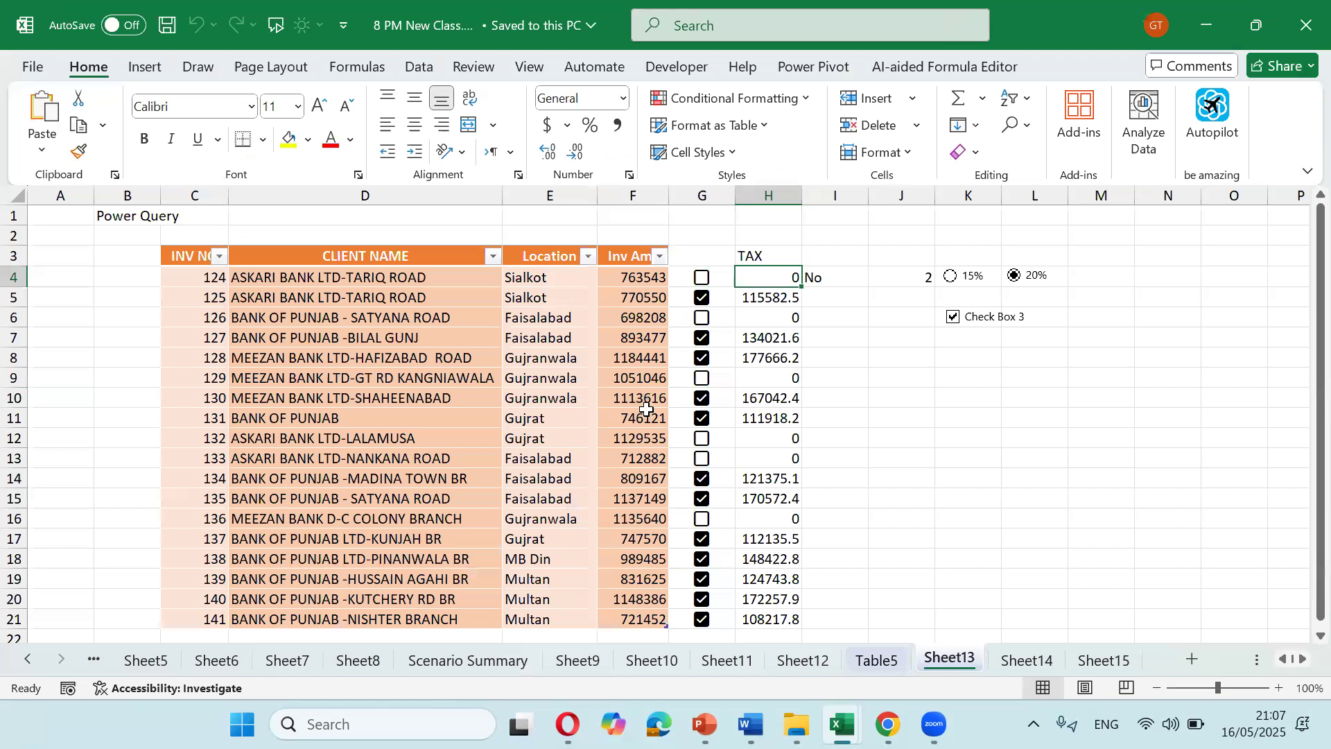
# Step: Close the workbook, then open 8 PM New Class.xlsm from the Classes folder in File Explorer
pyautogui.hotkey('ctrl', 'w')
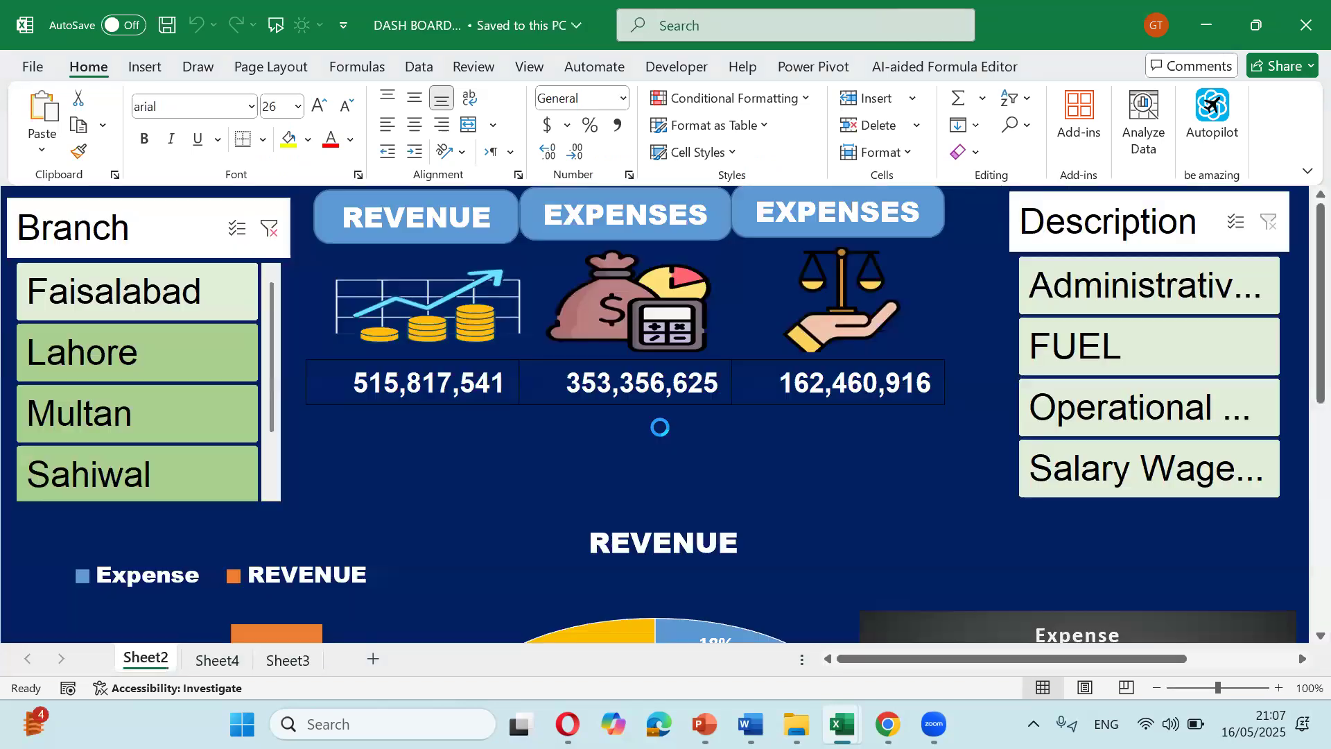
pyautogui.click(796, 724)
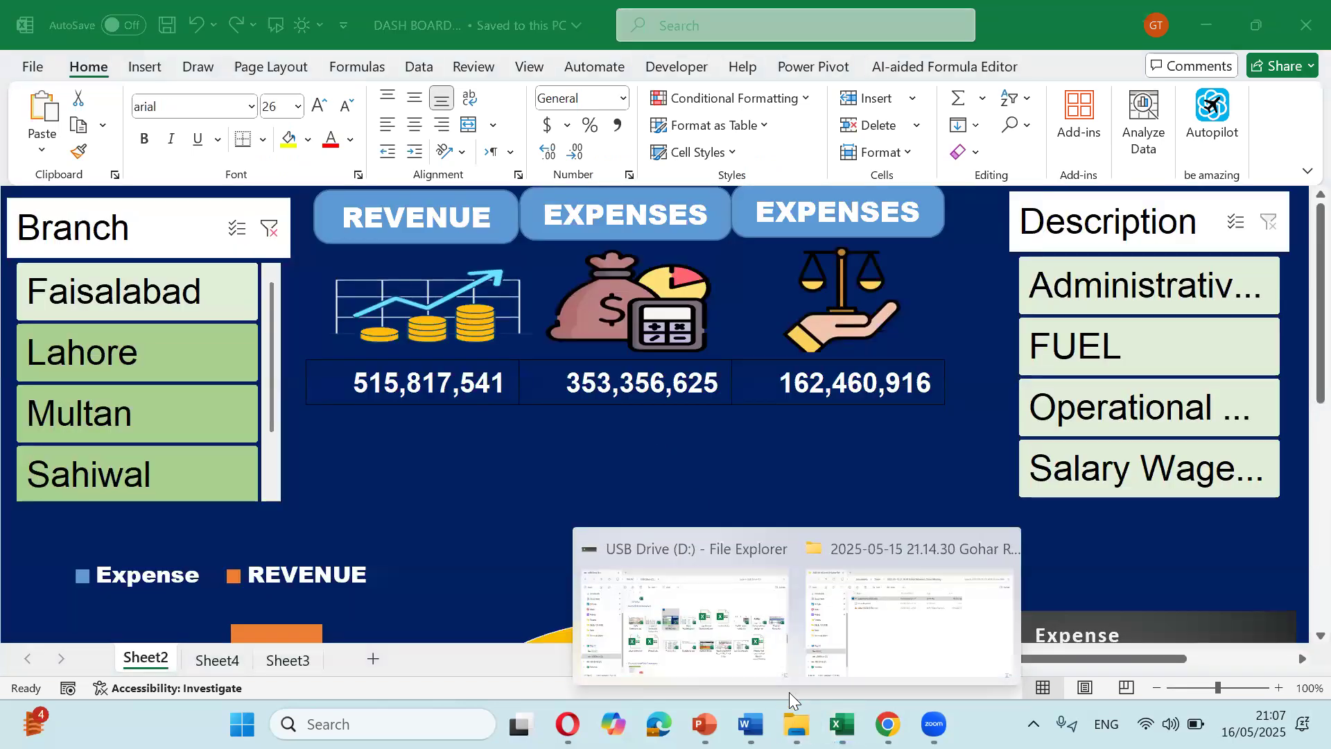
pyautogui.click(754, 647)
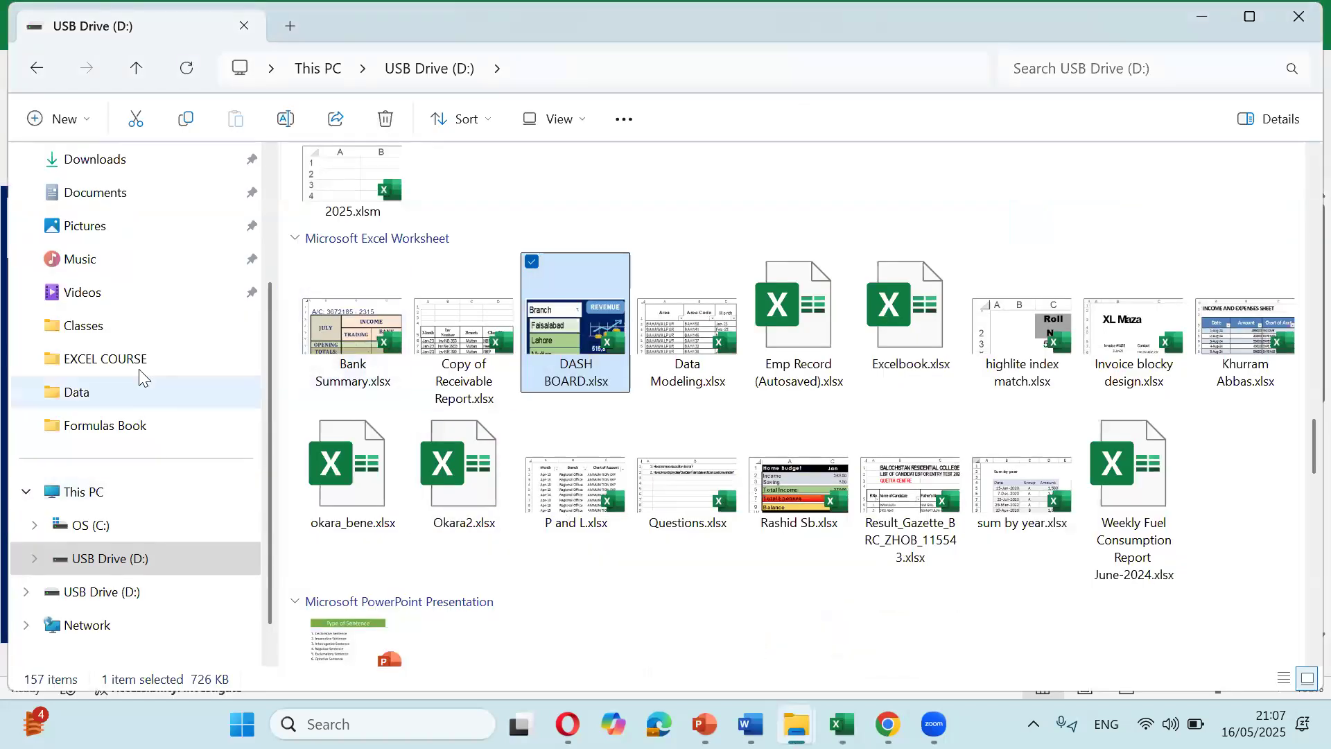
pyautogui.click(101, 325)
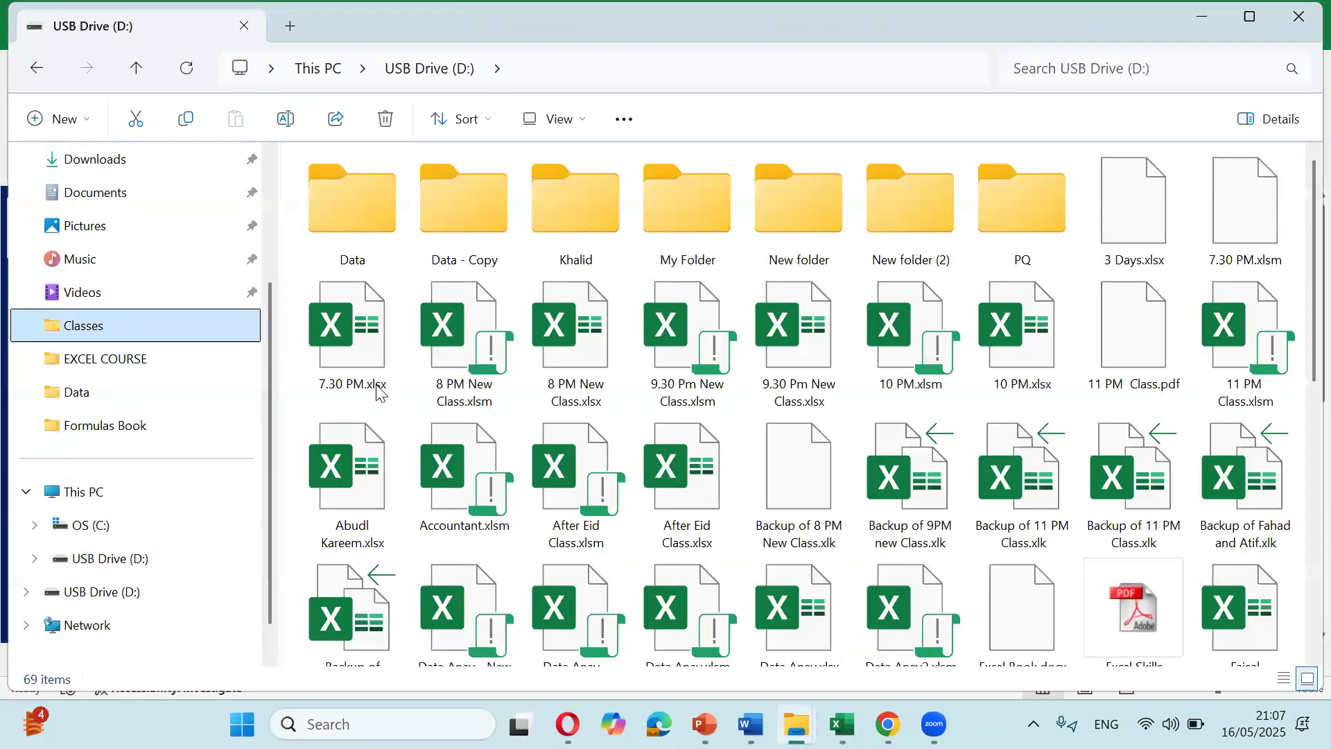
pyautogui.click(469, 364)
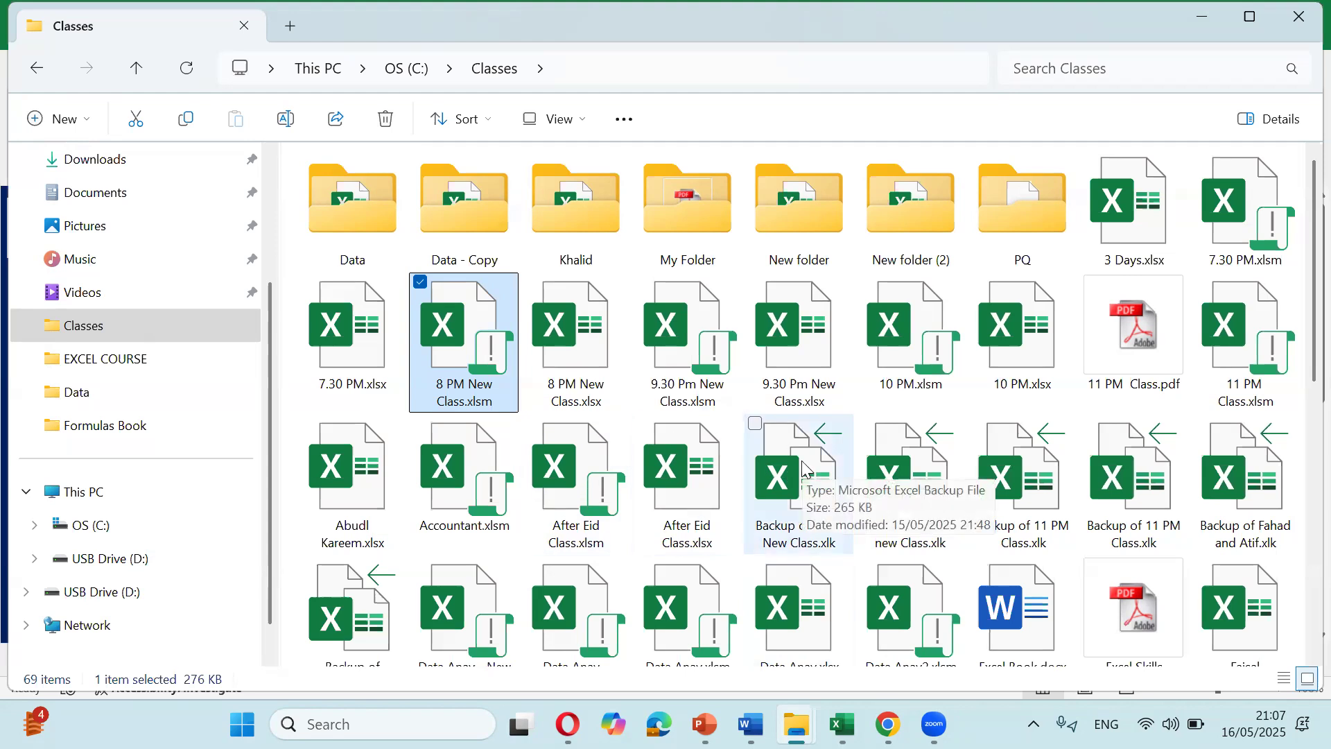
pyautogui.doubleClick(496, 339)
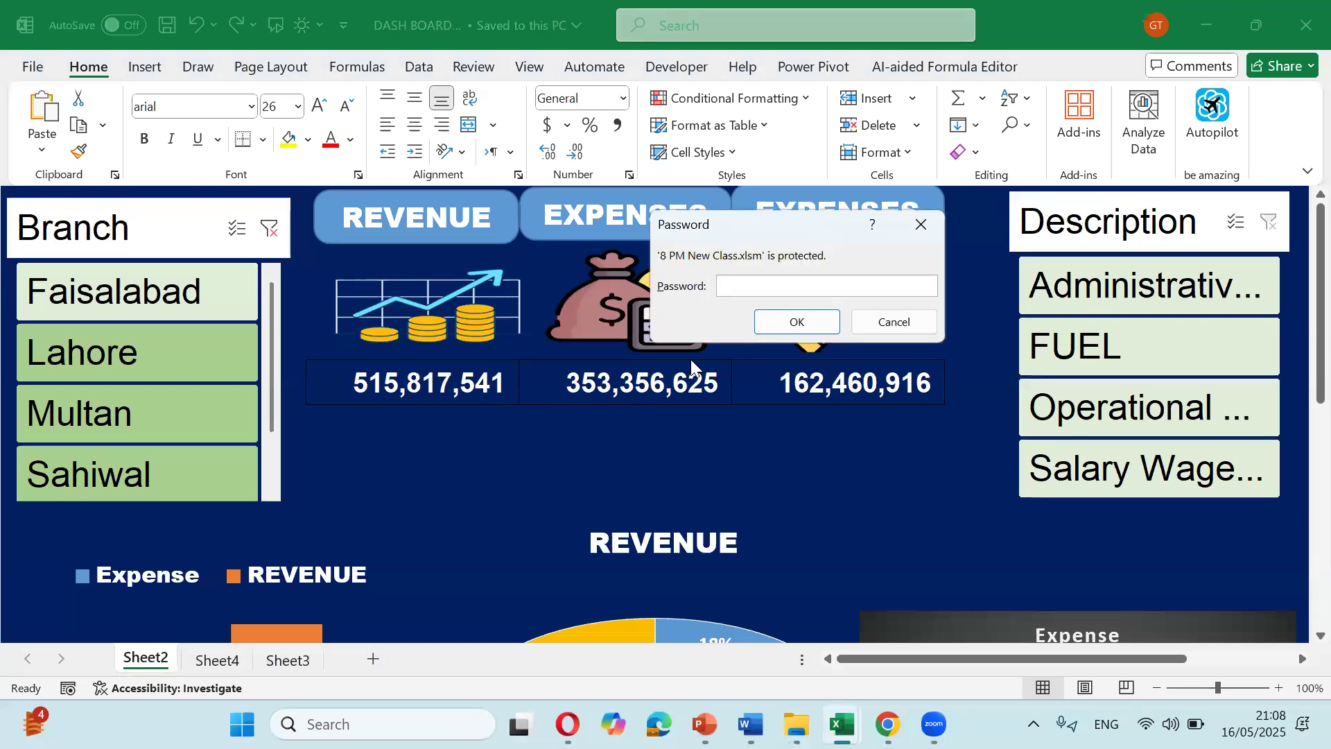
# Step: Enter the open and modify passwords to unlock the workbook
pyautogui.write('123')
pyautogui.press('Return')
pyautogui.write('12')
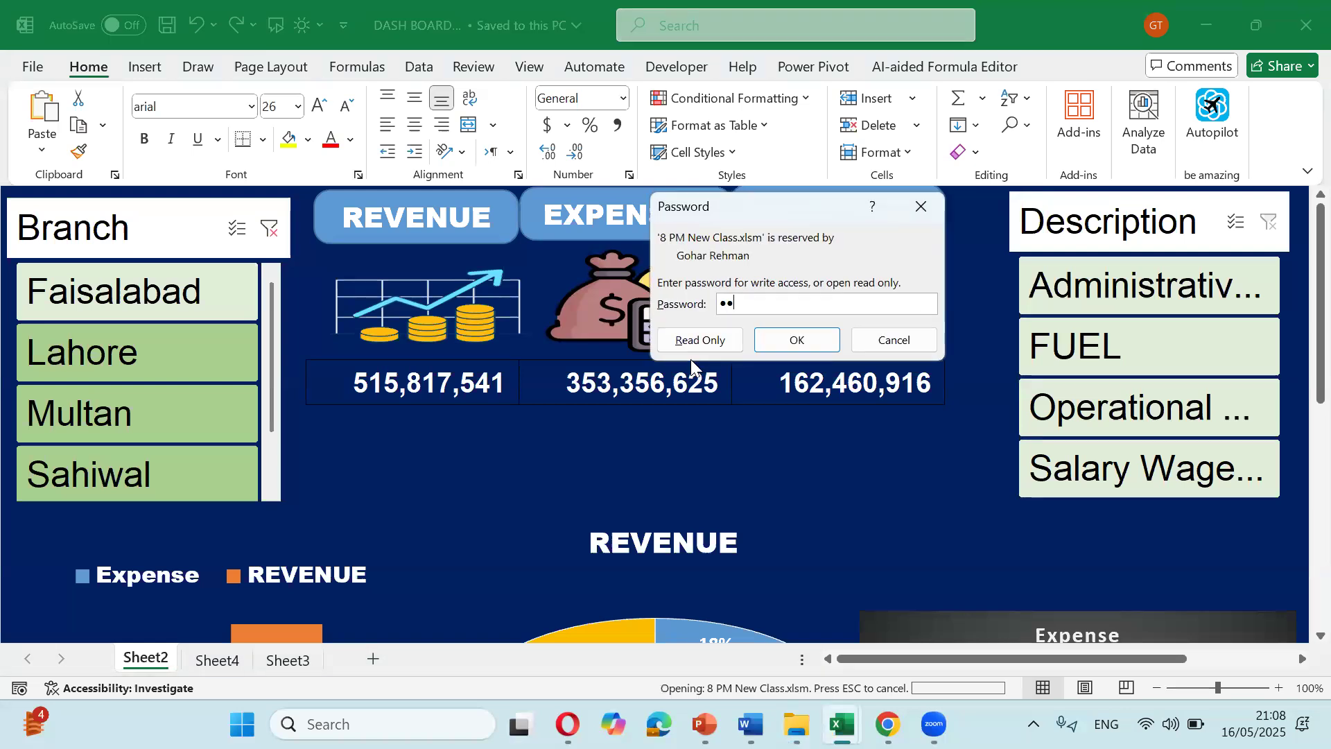
pyautogui.write('3')
pyautogui.press('Return')
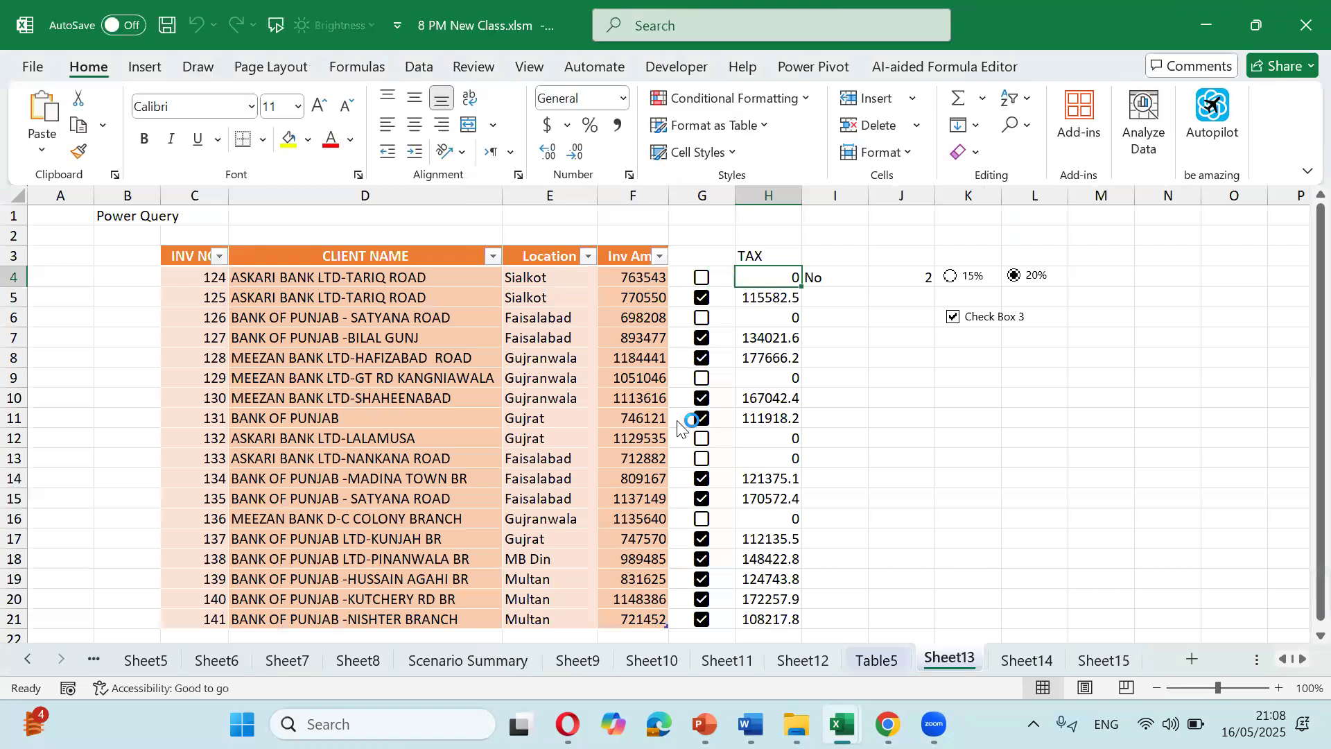
# Step: Fill F4:I20 yellow, bold the tax values from row 9 down, then save and close
pyautogui.click(768, 440)
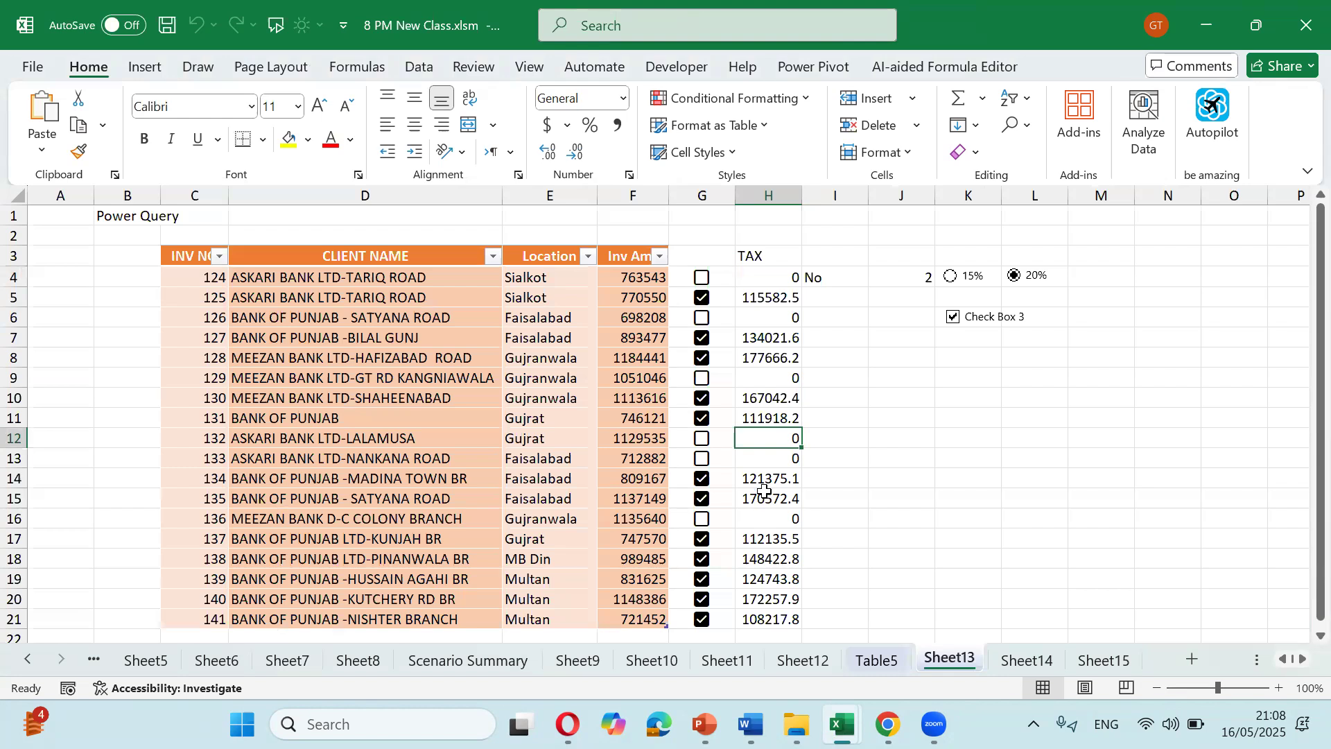
pyautogui.moveTo(659, 280); pyautogui.dragTo(831, 601)
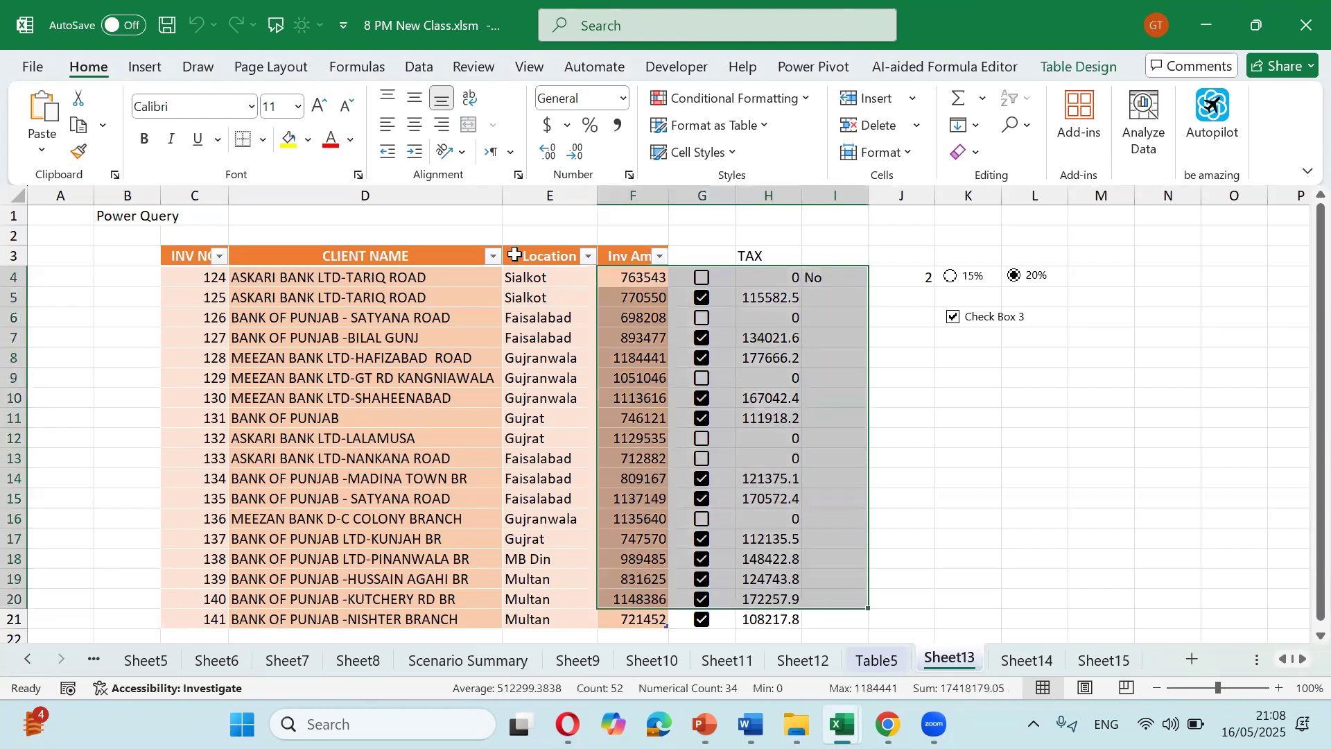
pyautogui.click(289, 137)
pyautogui.moveTo(759, 378); pyautogui.dragTo(800, 600)
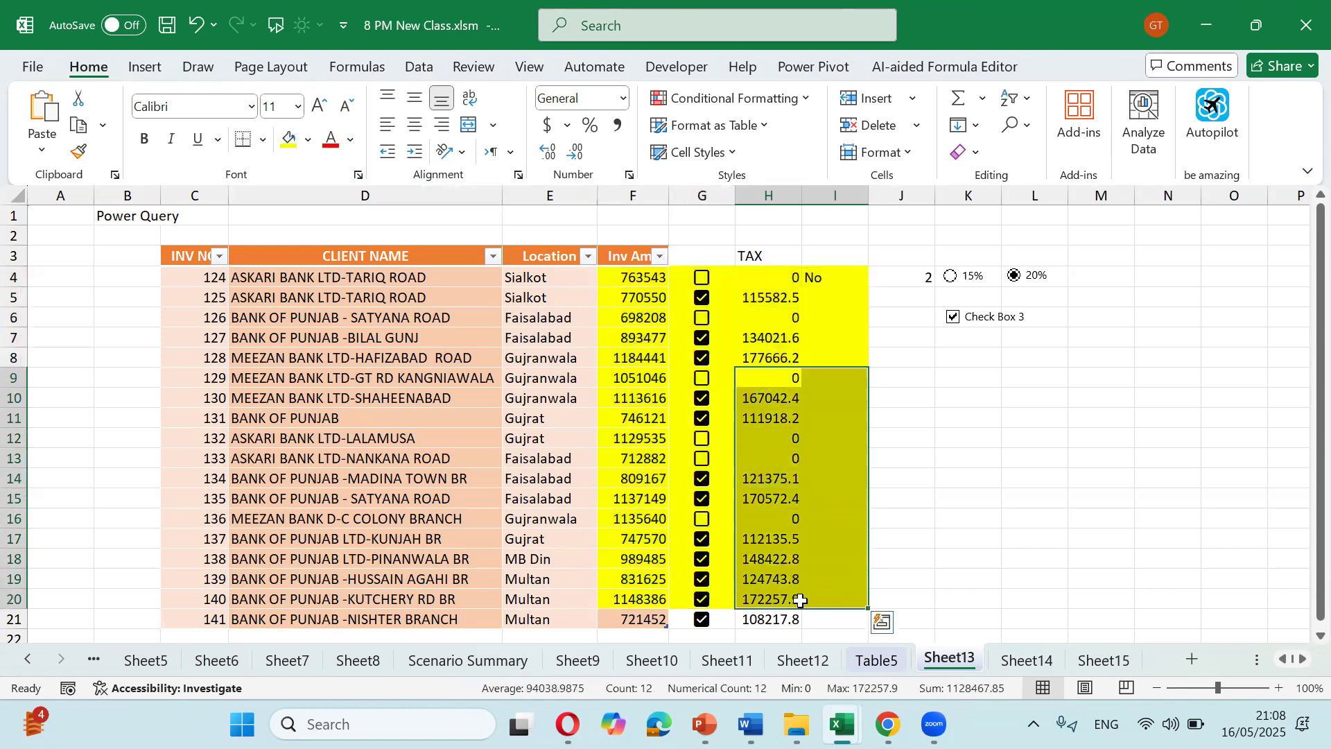
pyautogui.hotkey('ctrl', 'b')
pyautogui.hotkey('ctrl', 's')
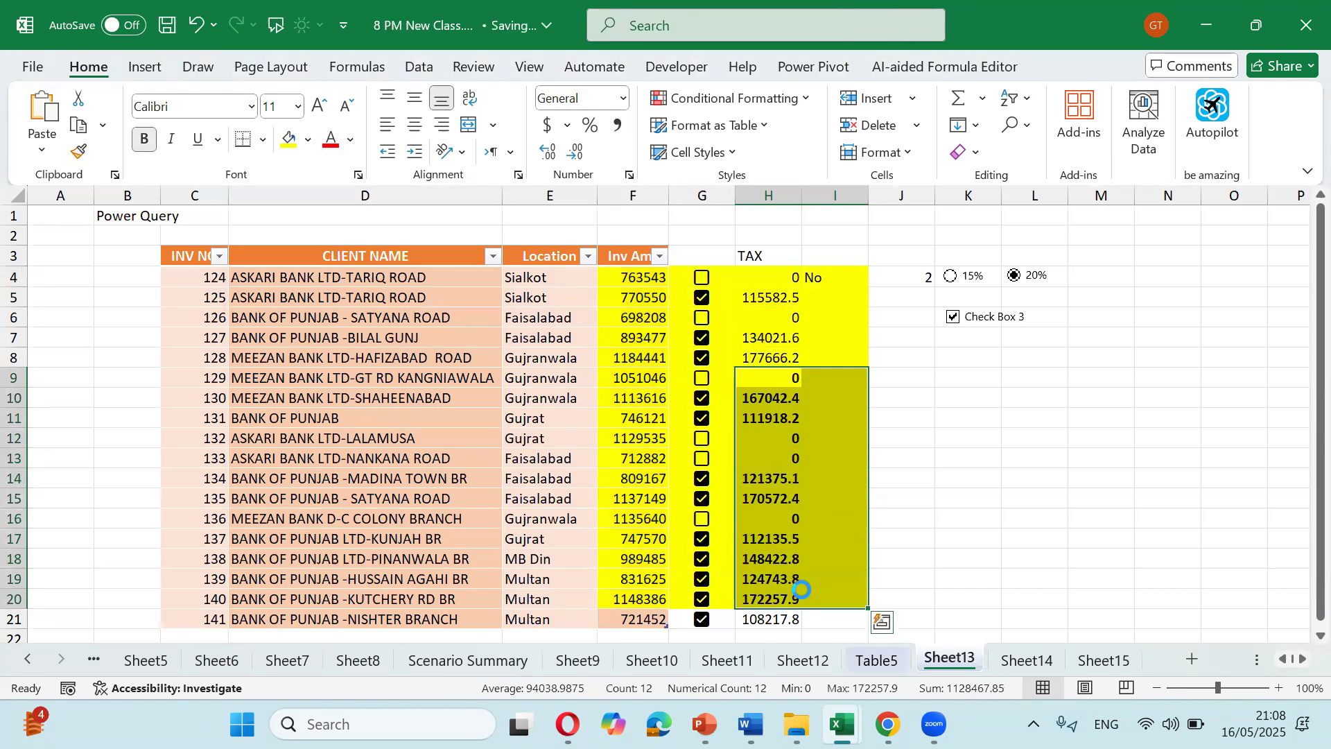
pyautogui.hotkey('ctrl', 'w')
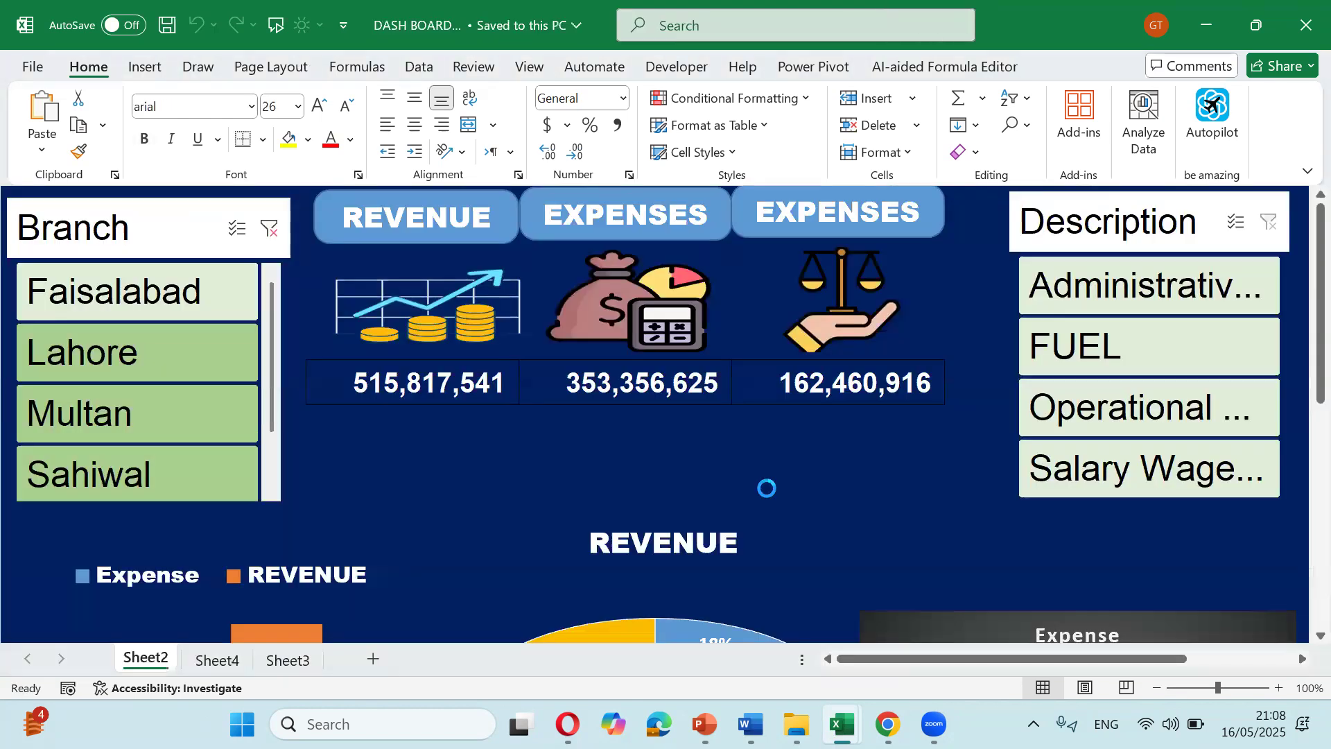
pyautogui.moveTo(796, 724)
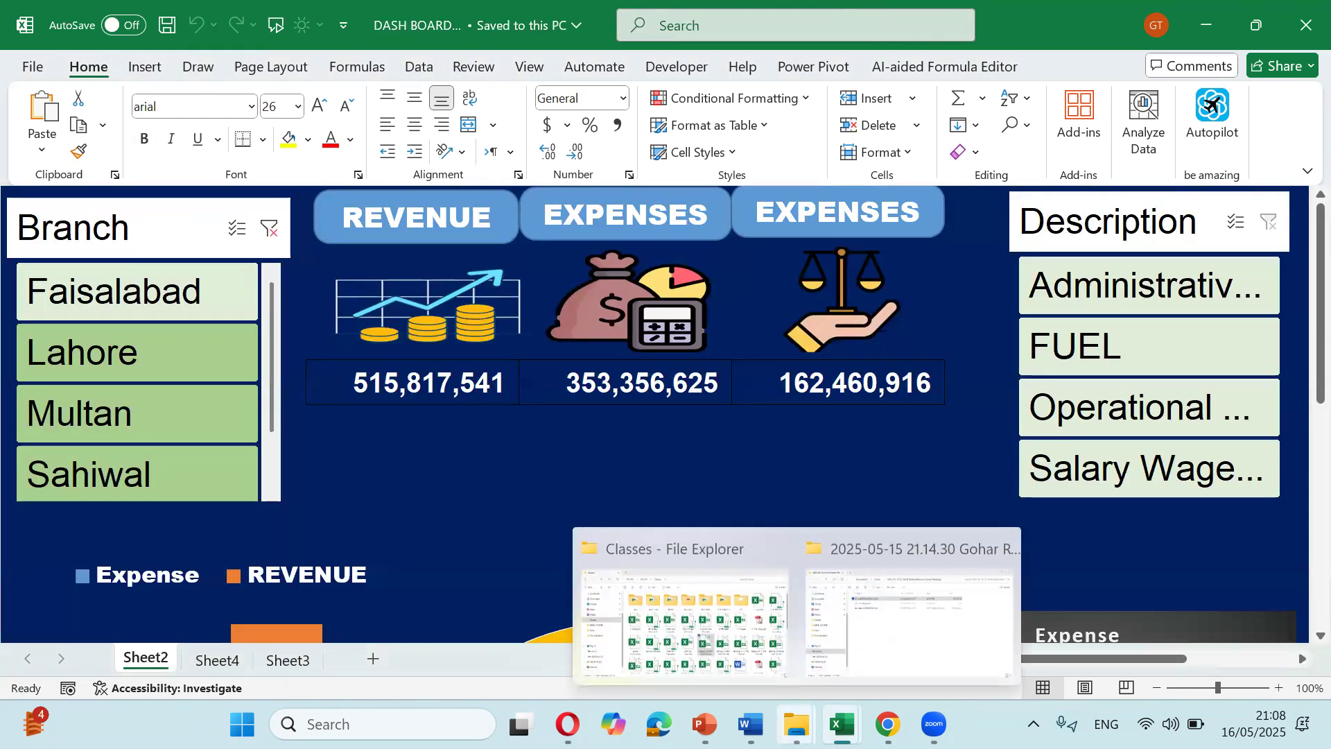
pyautogui.click(768, 669)
pyautogui.doubleClick(774, 484)
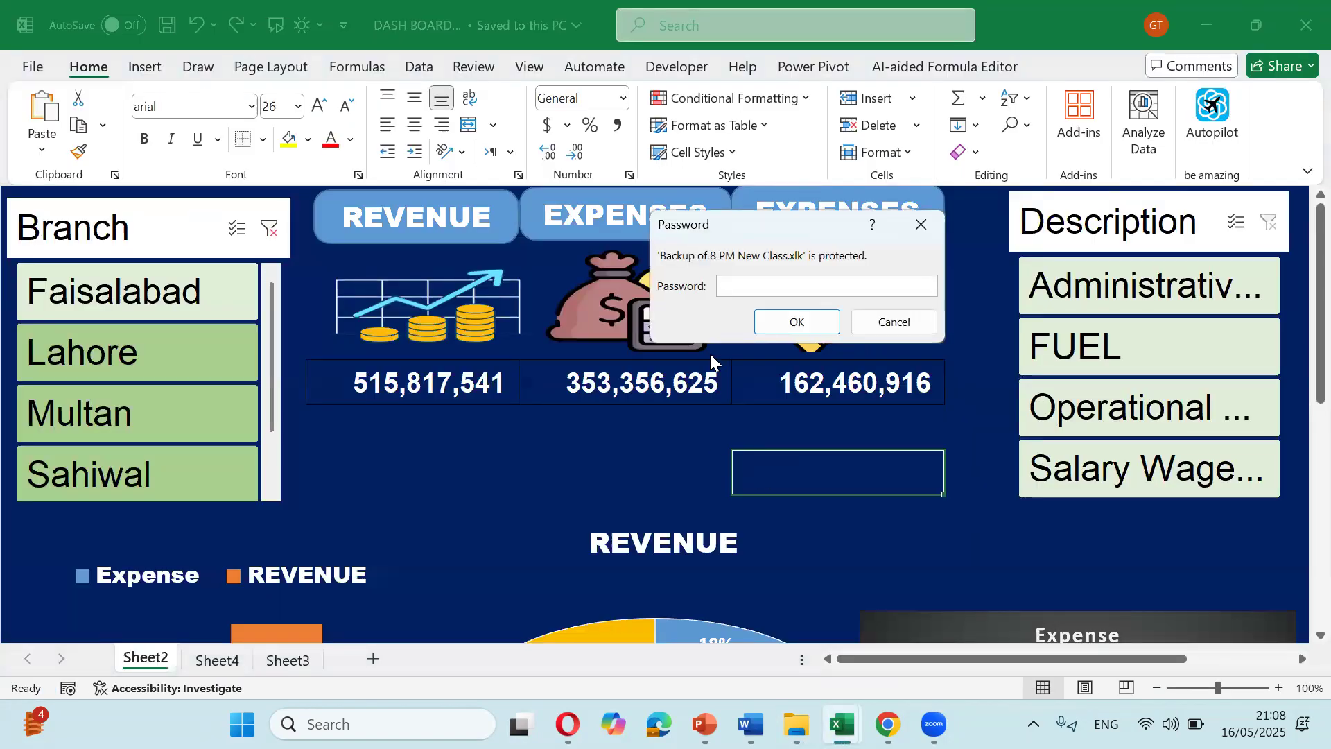
pyautogui.write('123')
pyautogui.press('Return')
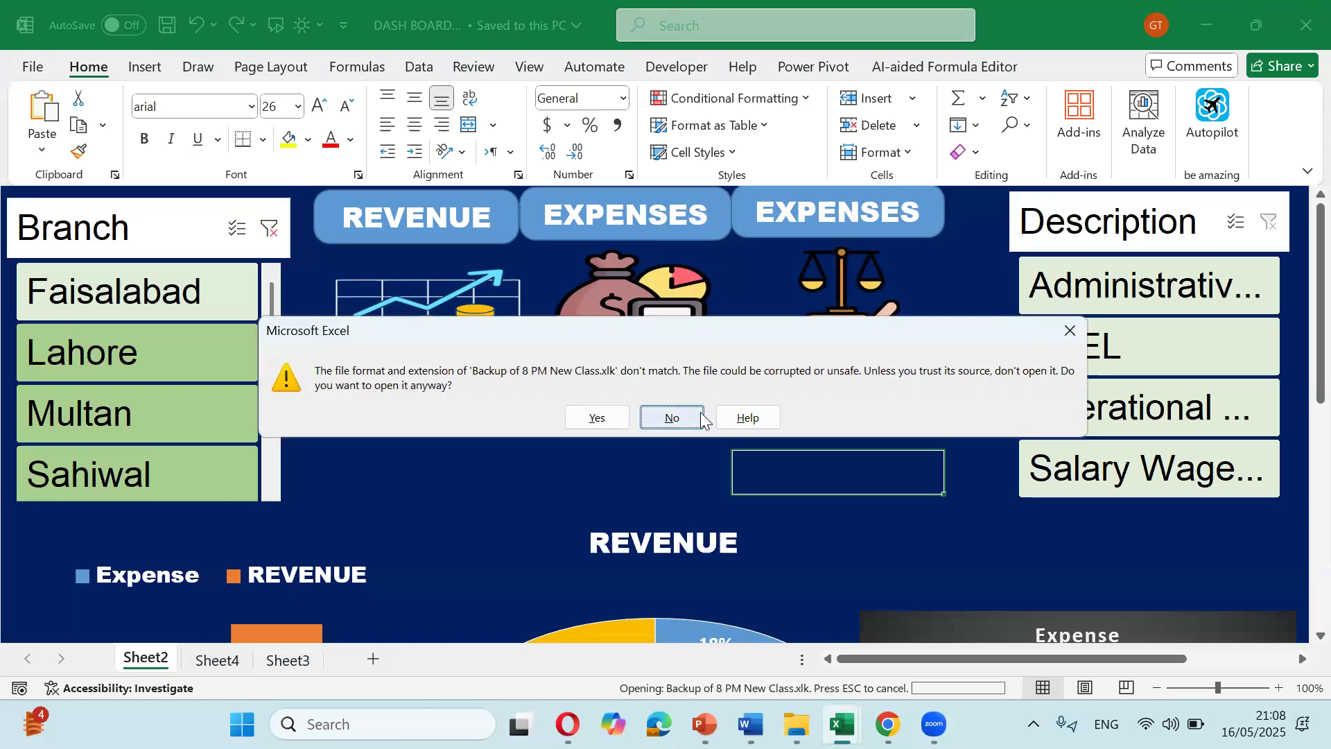
pyautogui.click(622, 415)
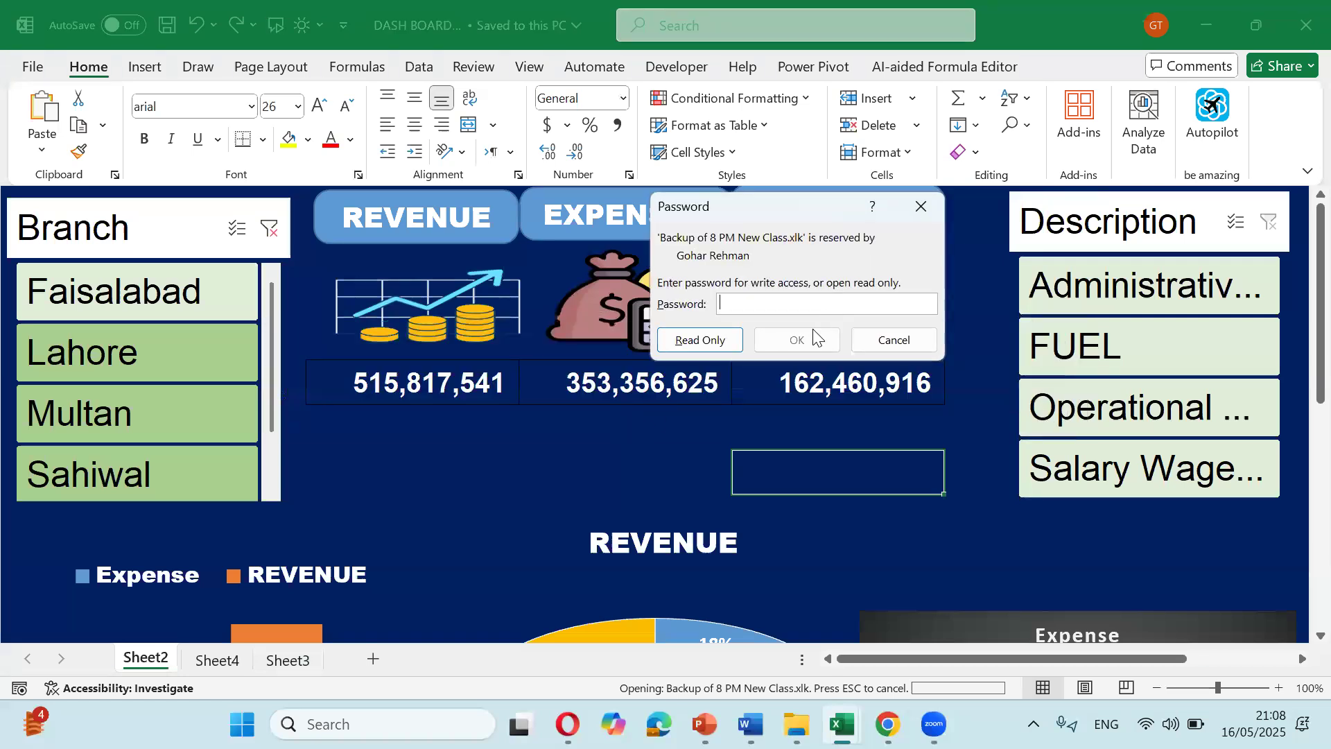
pyautogui.write('••••')
pyautogui.click(815, 338)
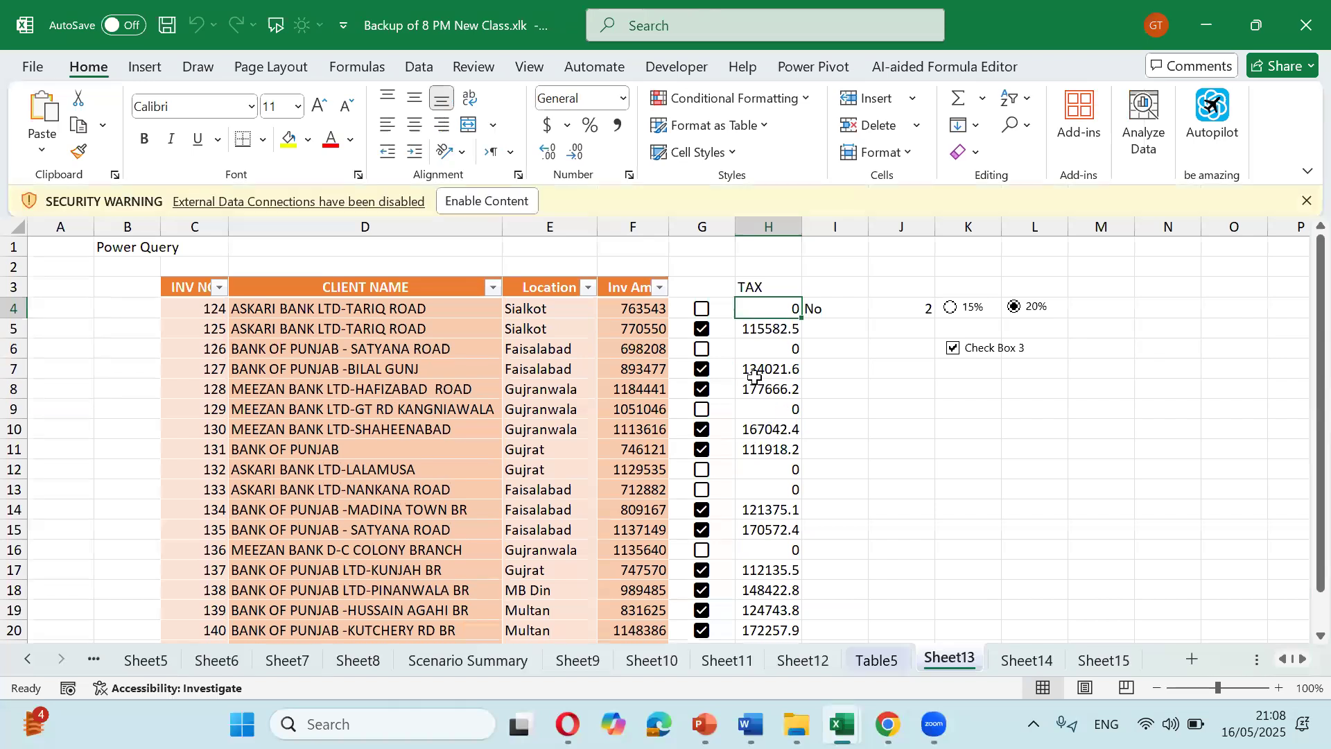
pyautogui.click(517, 204)
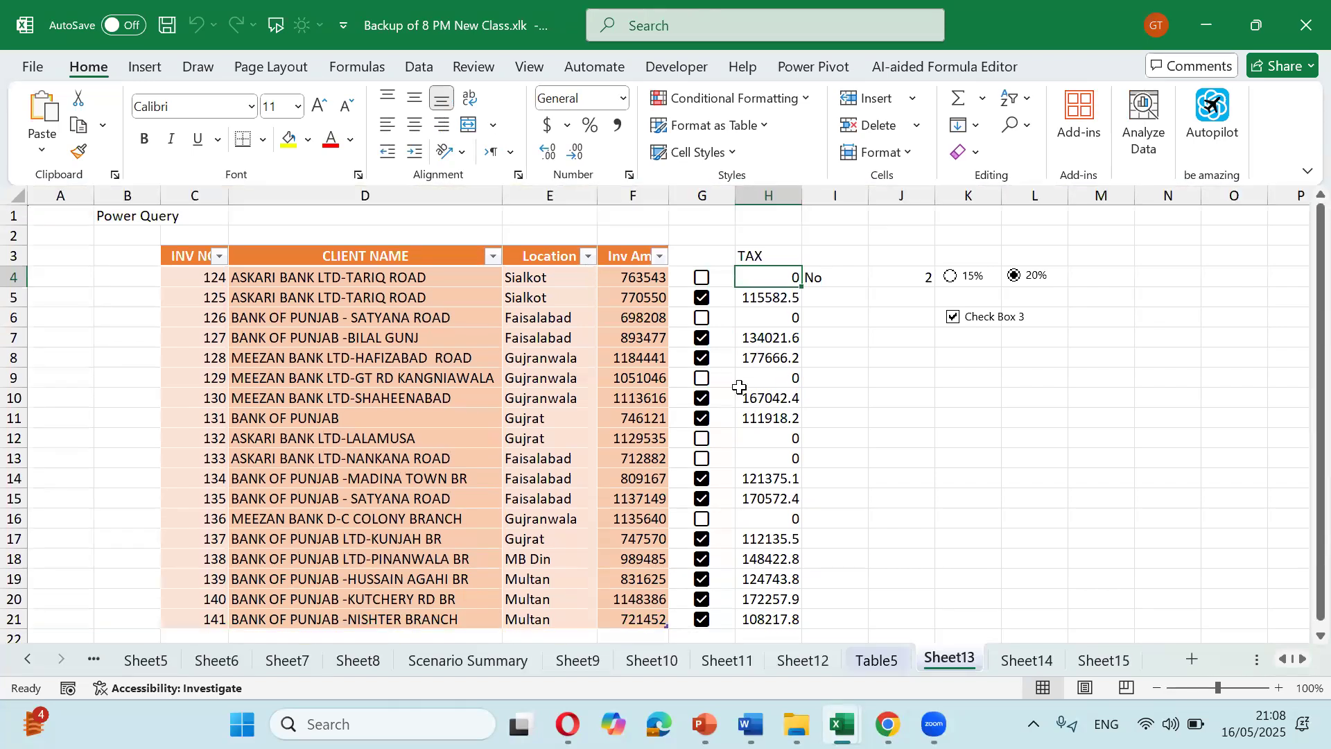
pyautogui.moveTo(648, 277); pyautogui.dragTo(765, 557)
pyautogui.hotkey('ctrl', 'w')
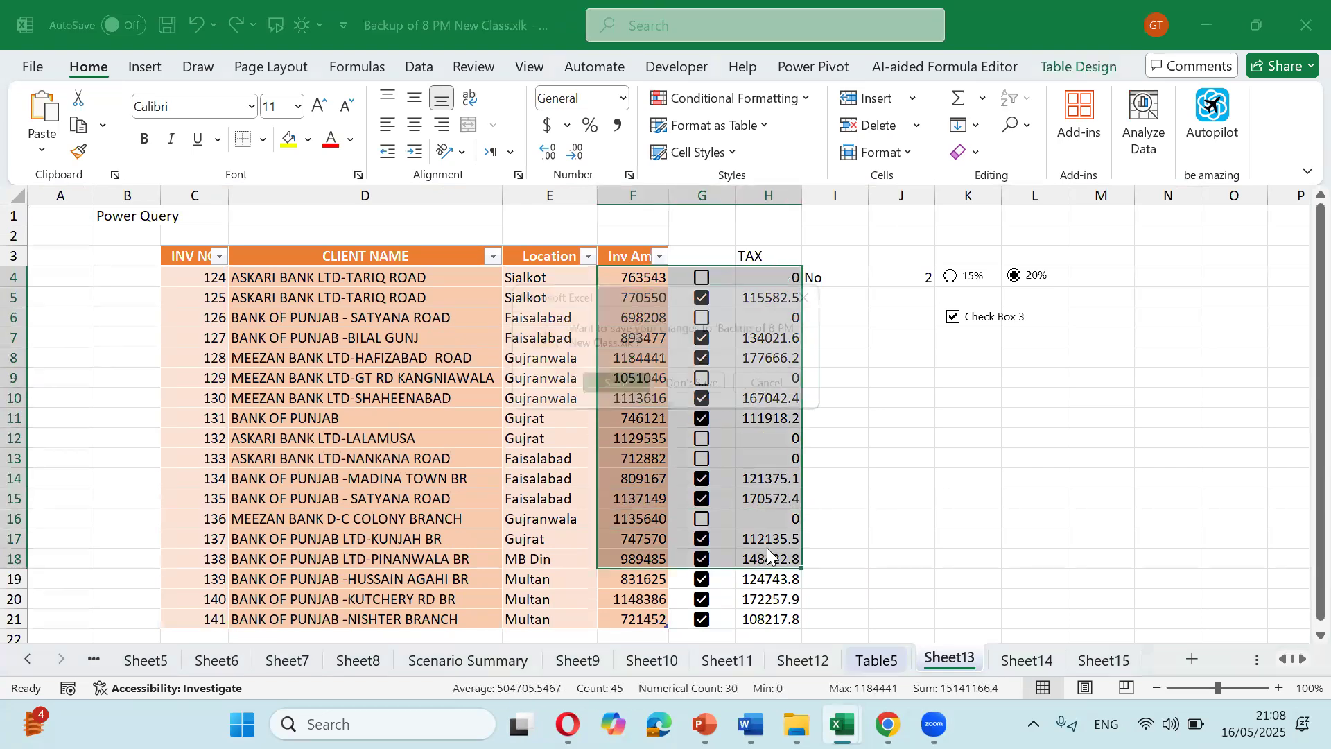
pyautogui.click(697, 392)
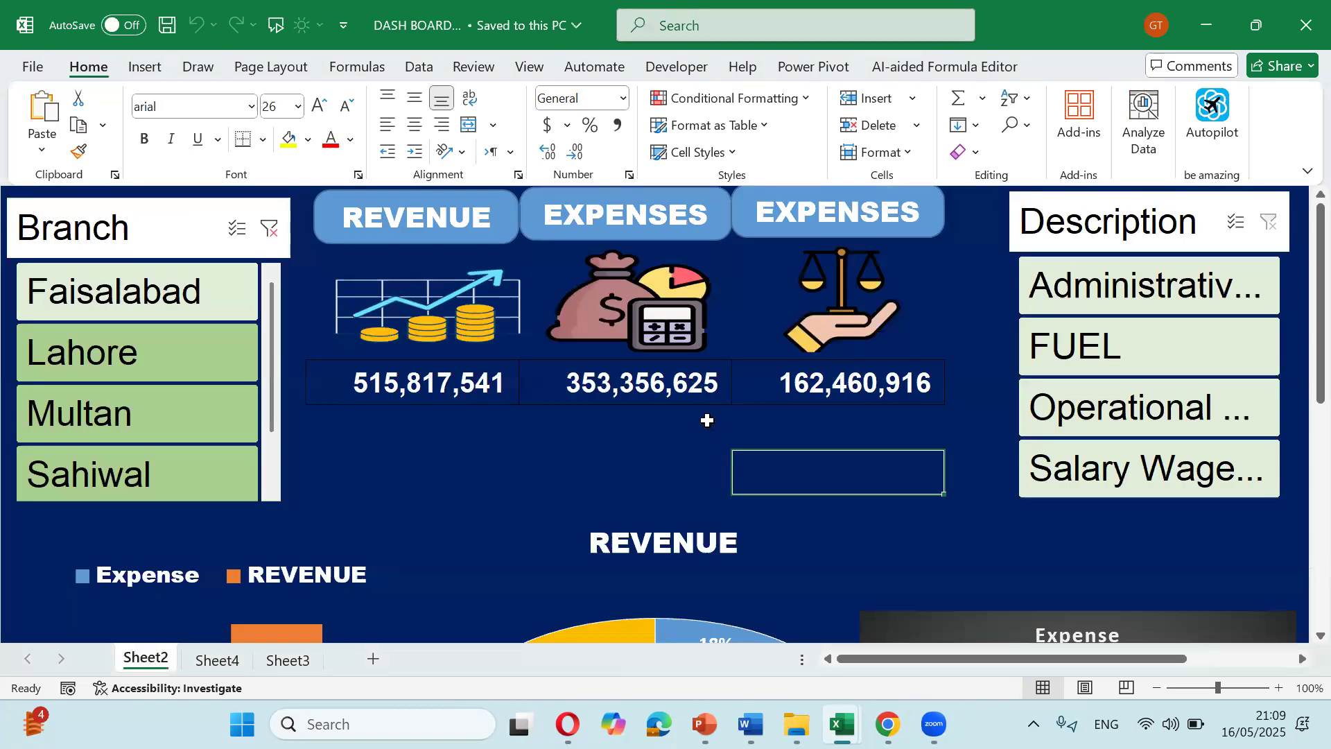
# Step: Open 8 PM New Class.xlsm from the Classes folder and enter the open and write-access passwords
pyautogui.moveTo(797, 723)
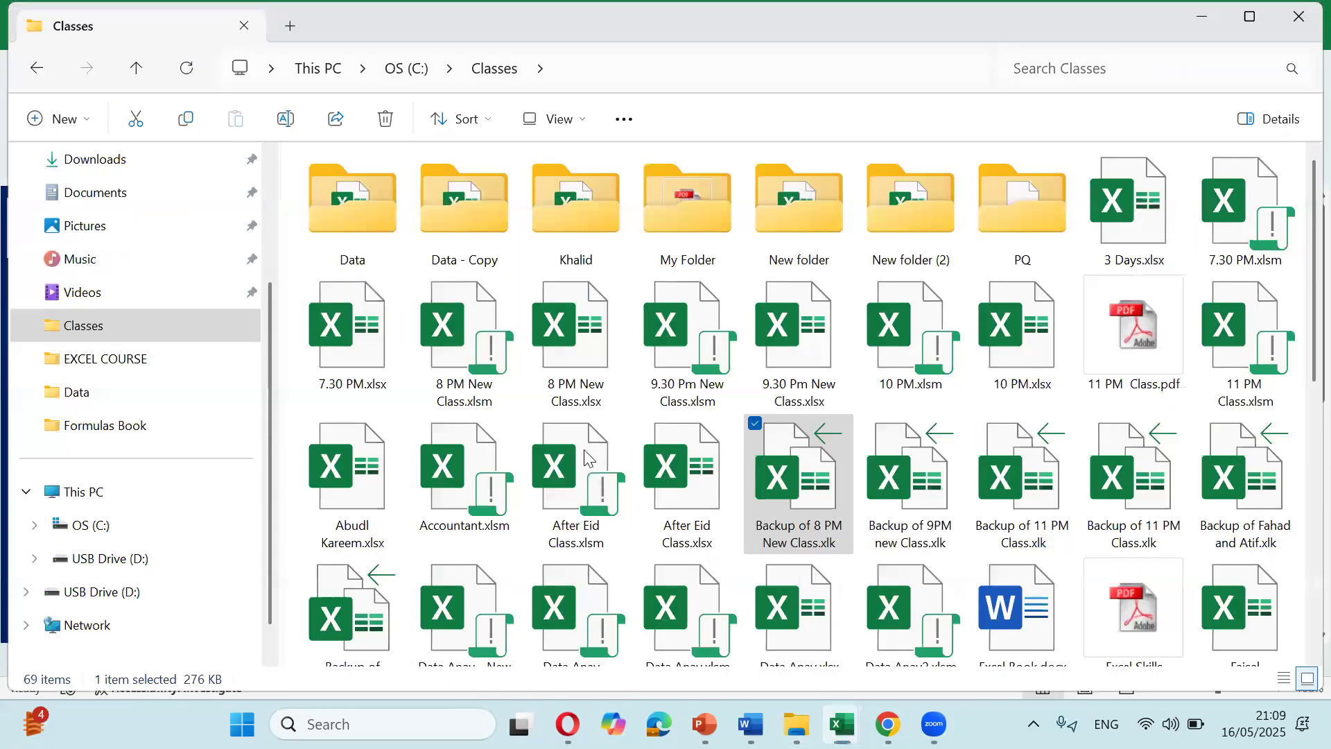
pyautogui.click(693, 575)
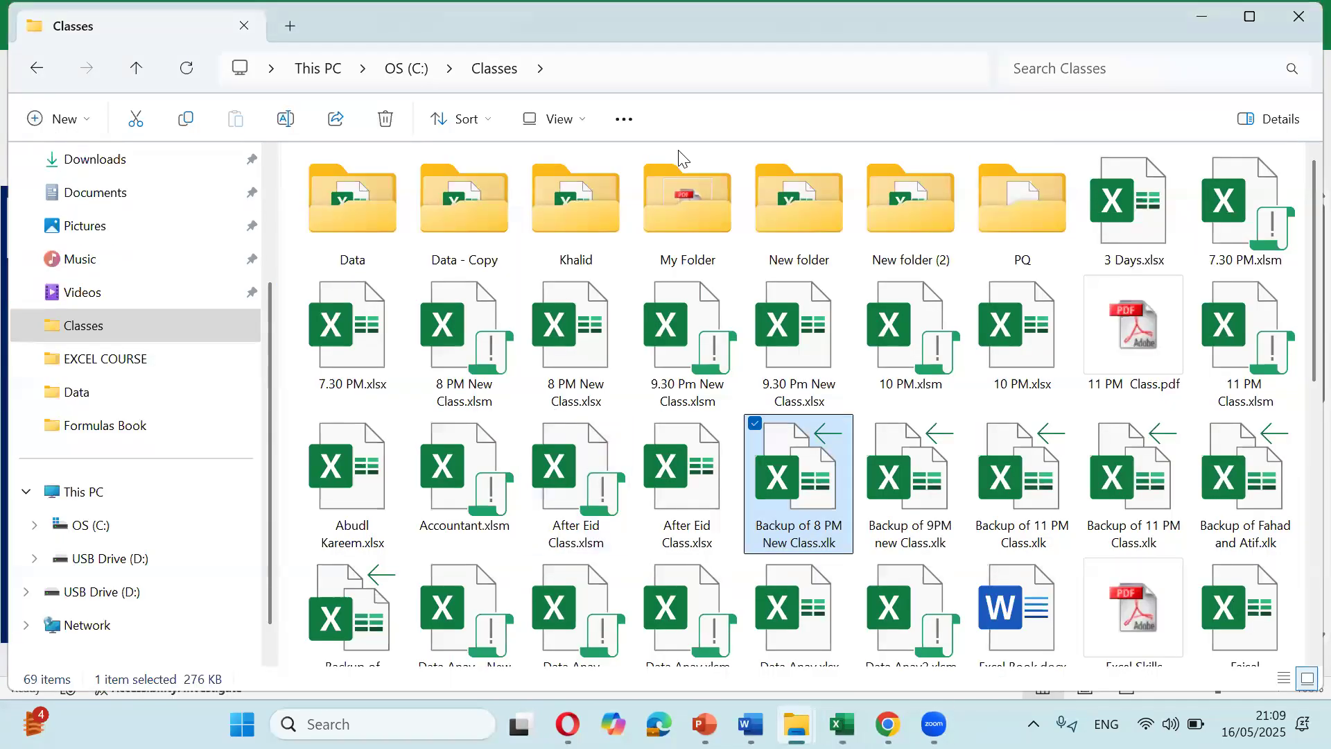
pyautogui.click(468, 314)
pyautogui.hotkey('alt', 'Tab')
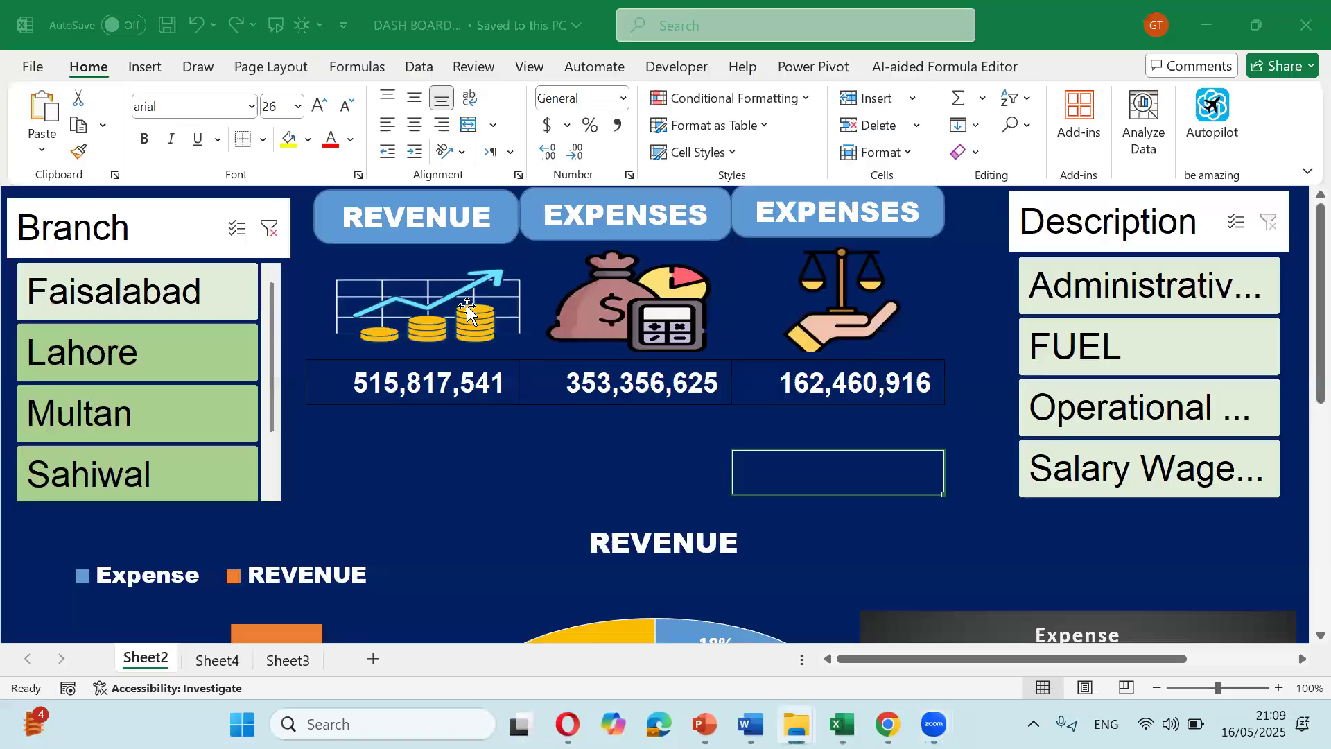
pyautogui.click(549, 475)
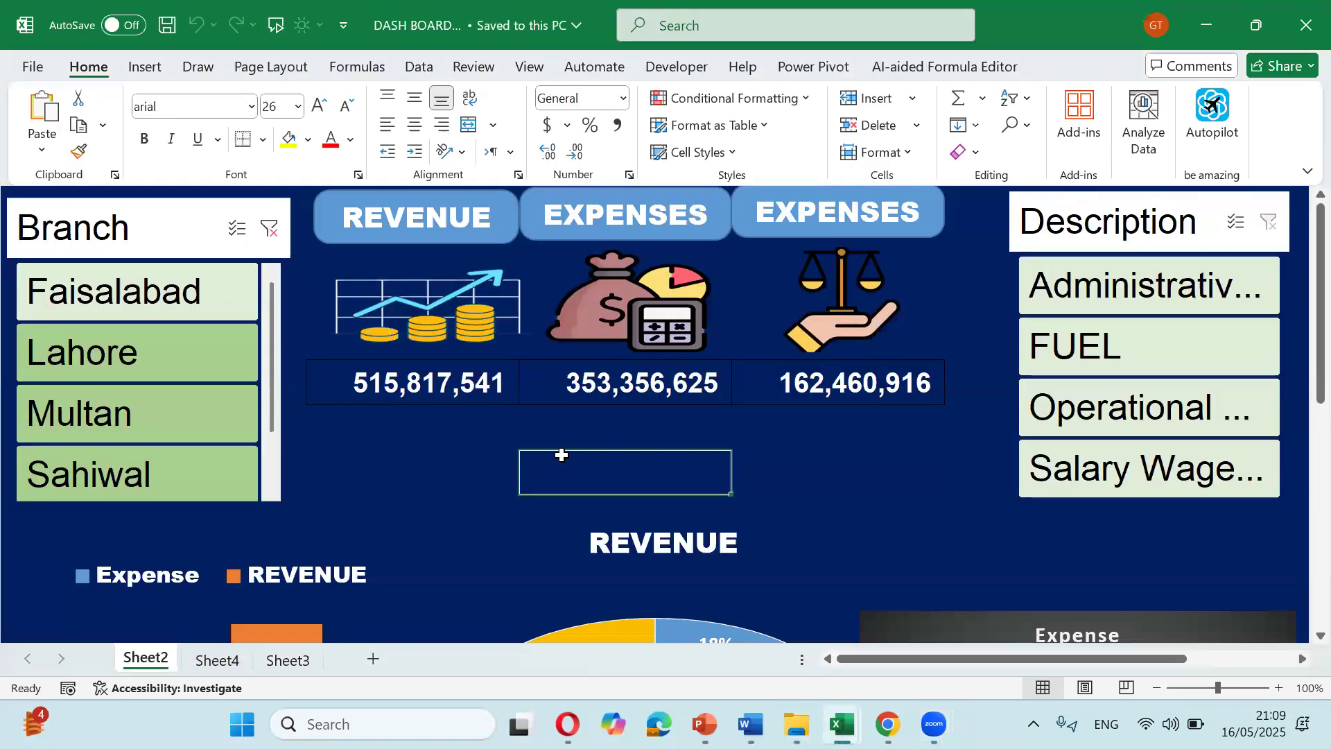
pyautogui.write('••')
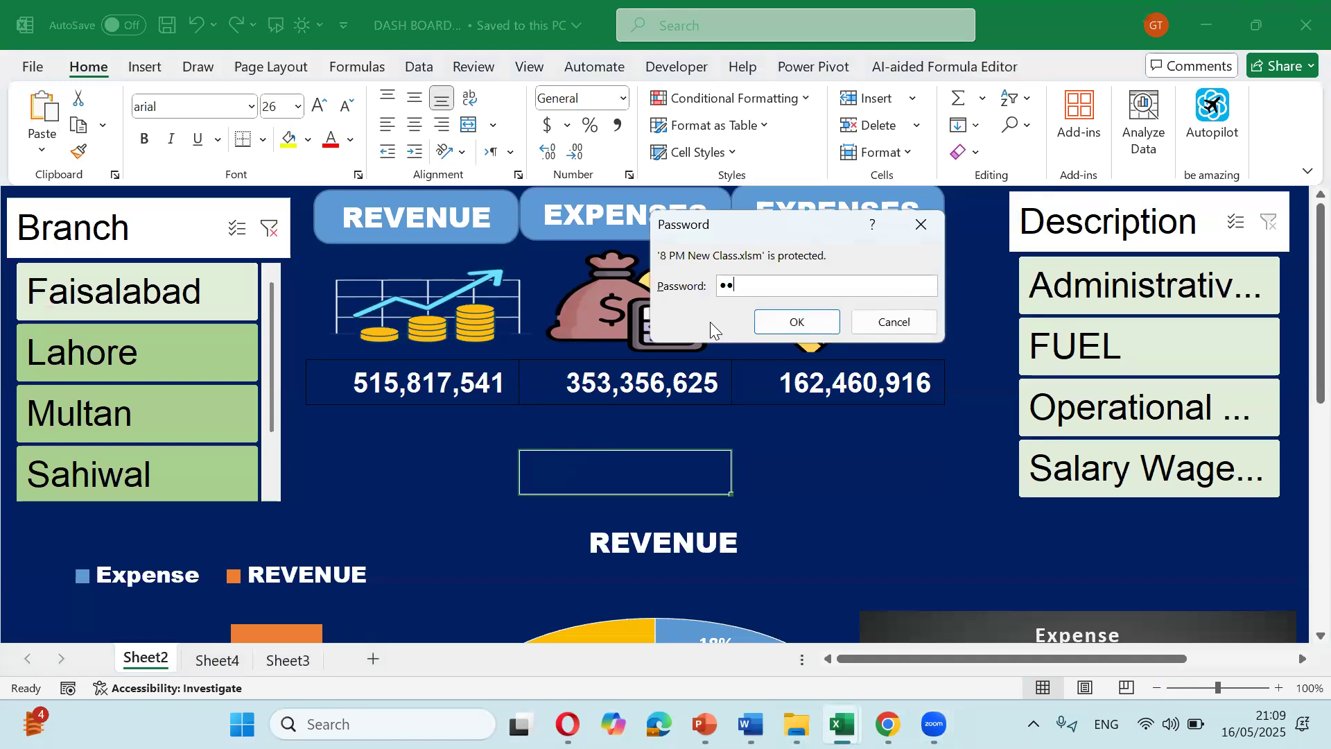
pyautogui.press('Return')
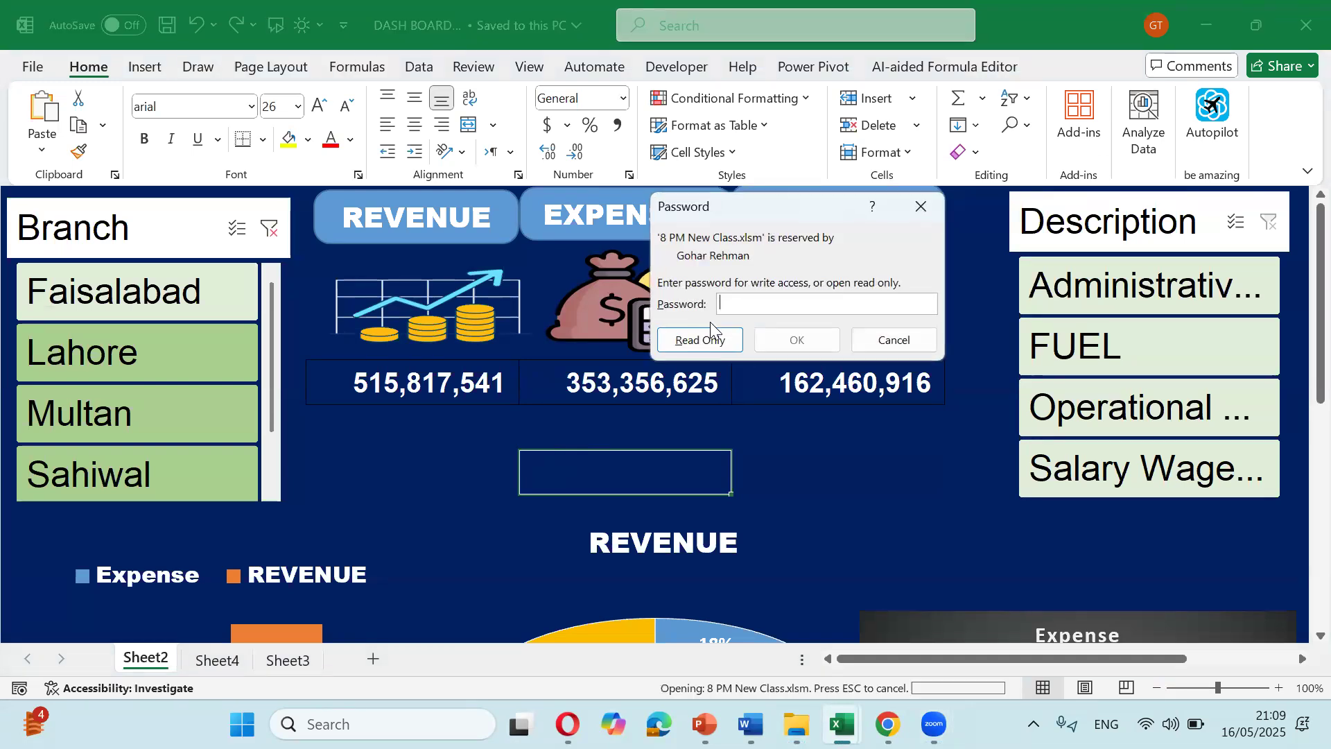
pyautogui.write('••••')
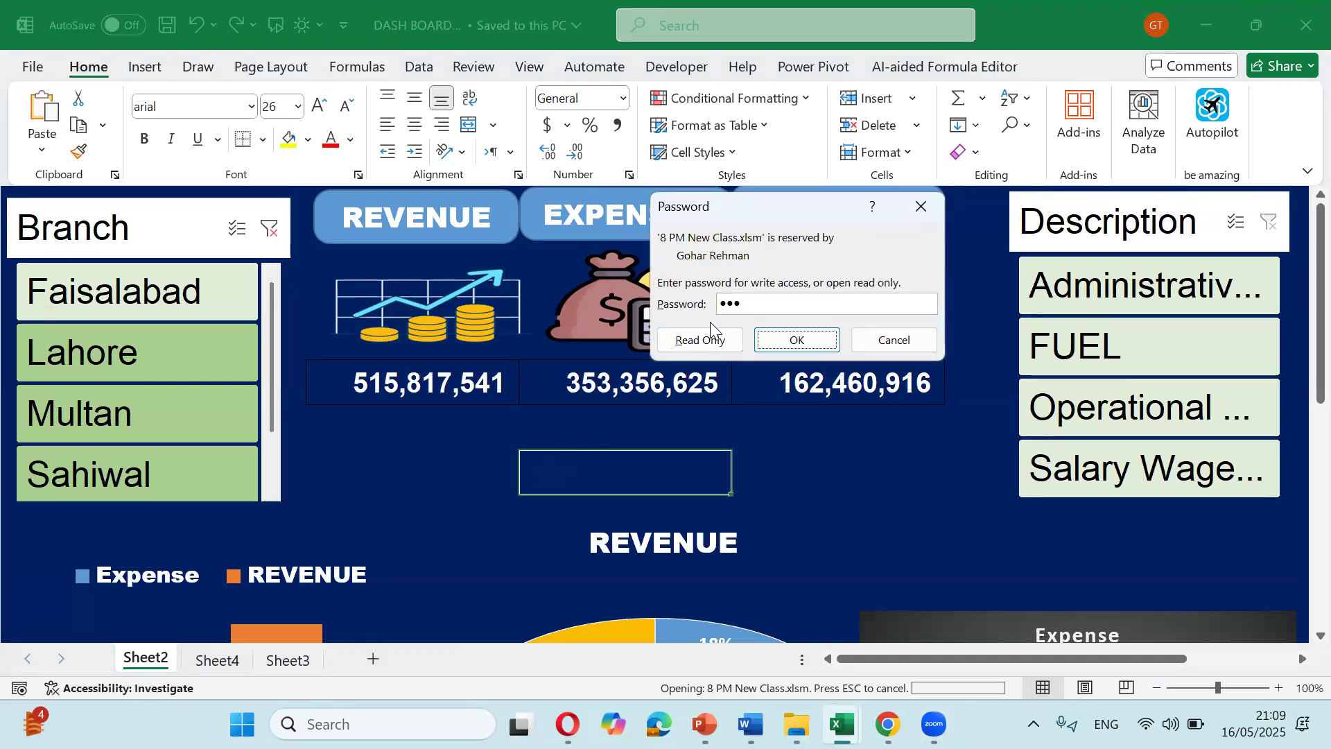
pyautogui.press('Return')
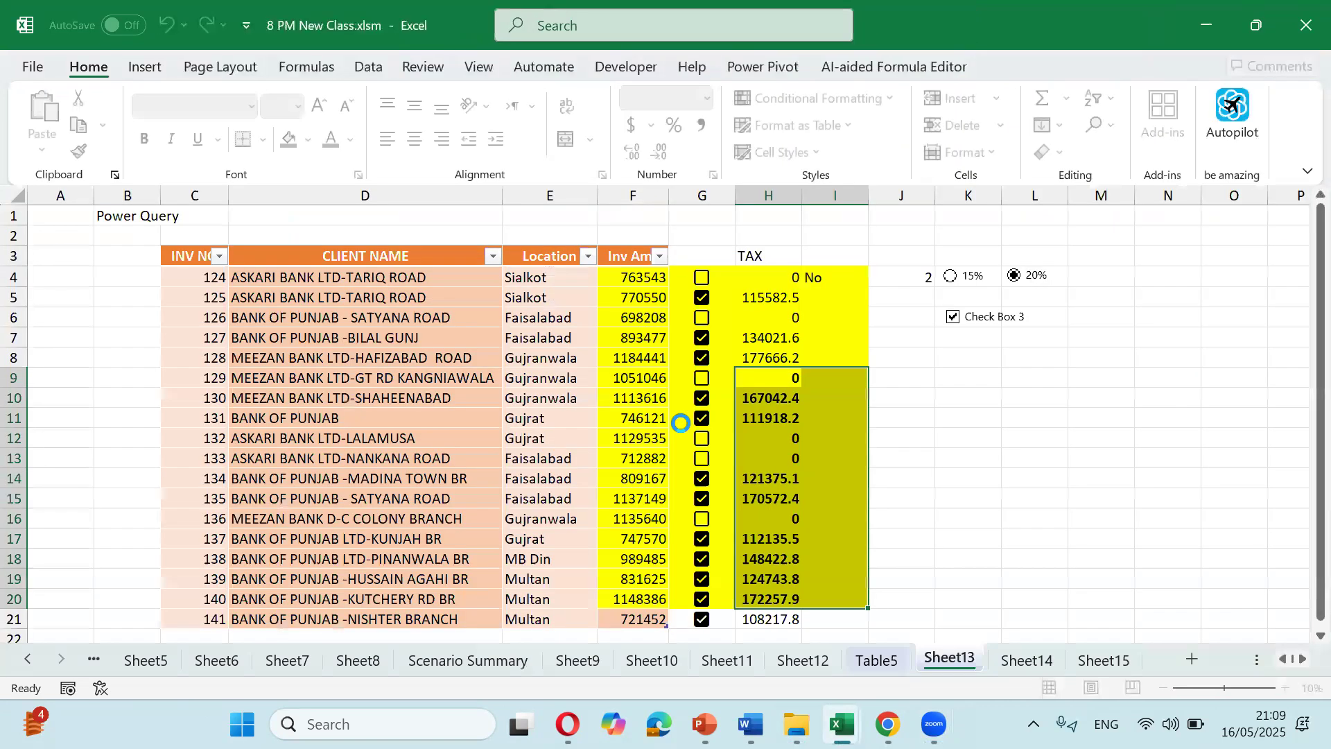
pyautogui.click(626, 434)
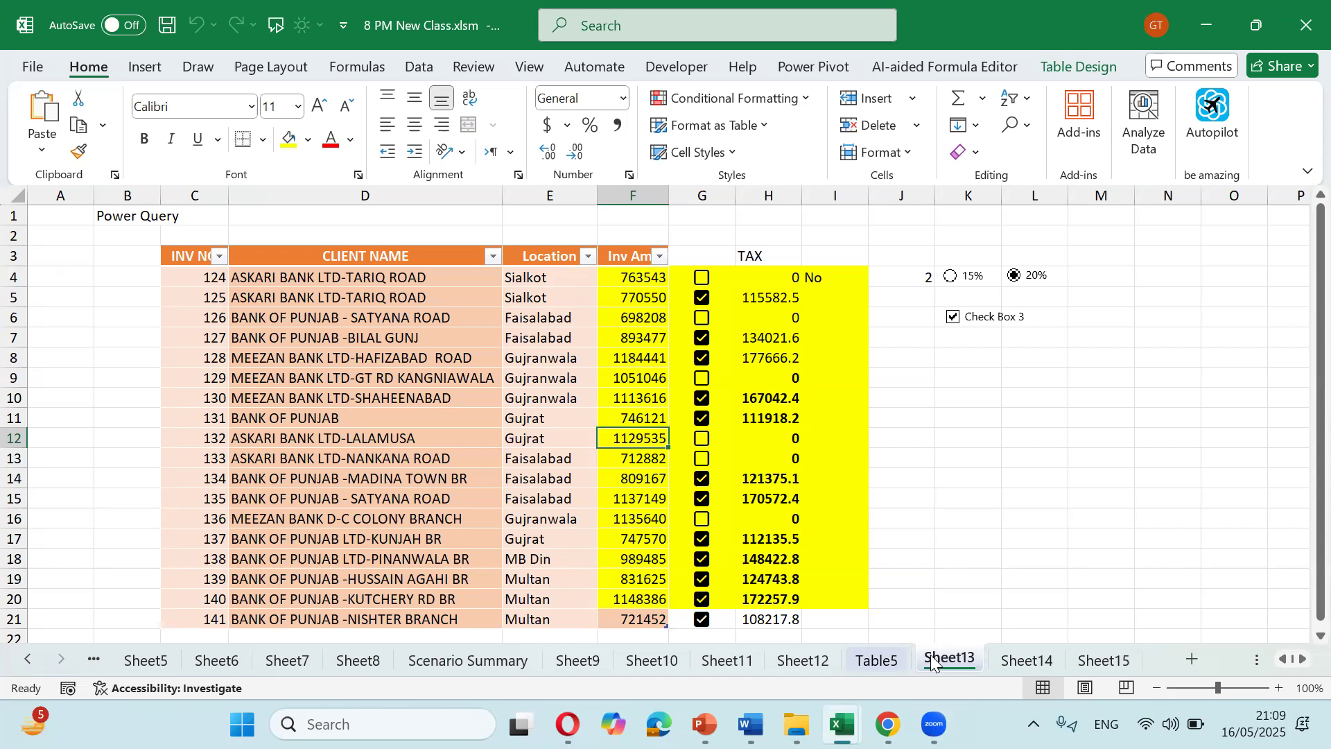
pyautogui.rightClick(932, 662)
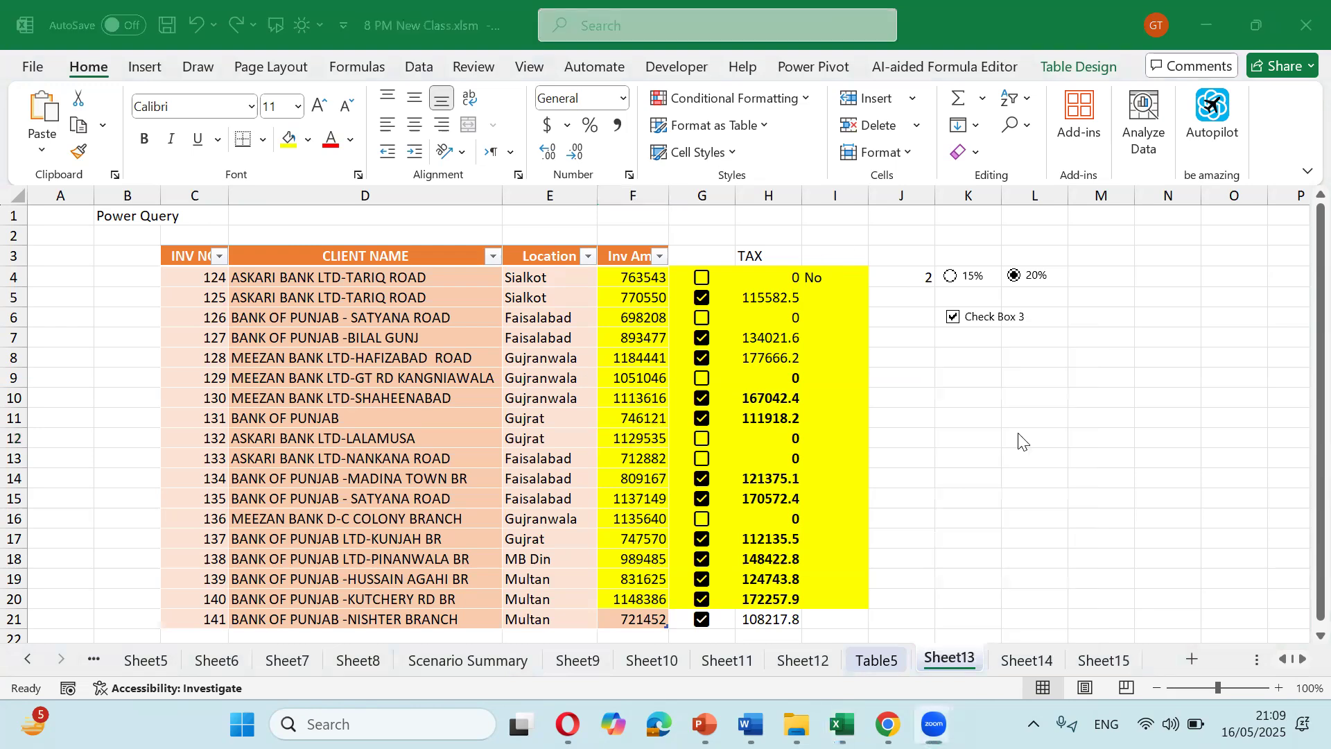
# Step: Look over the Sheet13 tab menu without changing anything, then switch to the Review ribbon
pyautogui.click(939, 657)
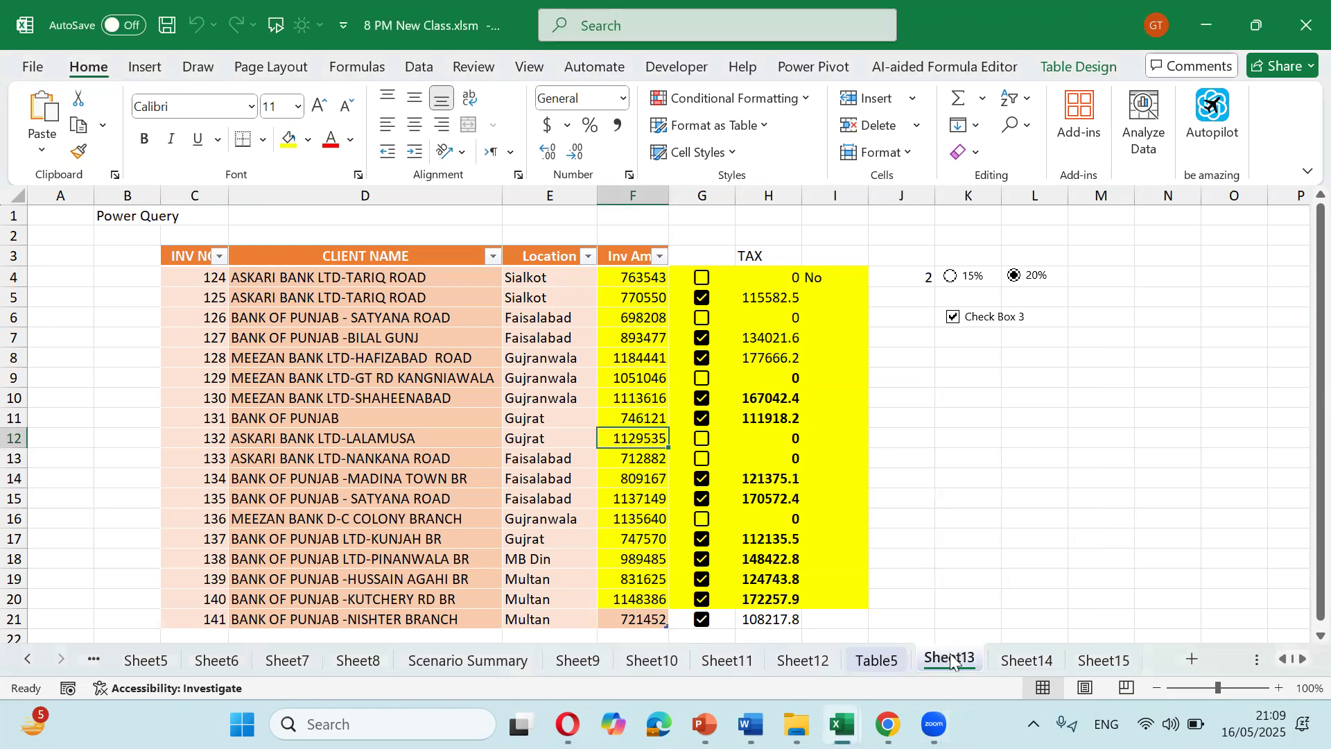
pyautogui.rightClick(952, 661)
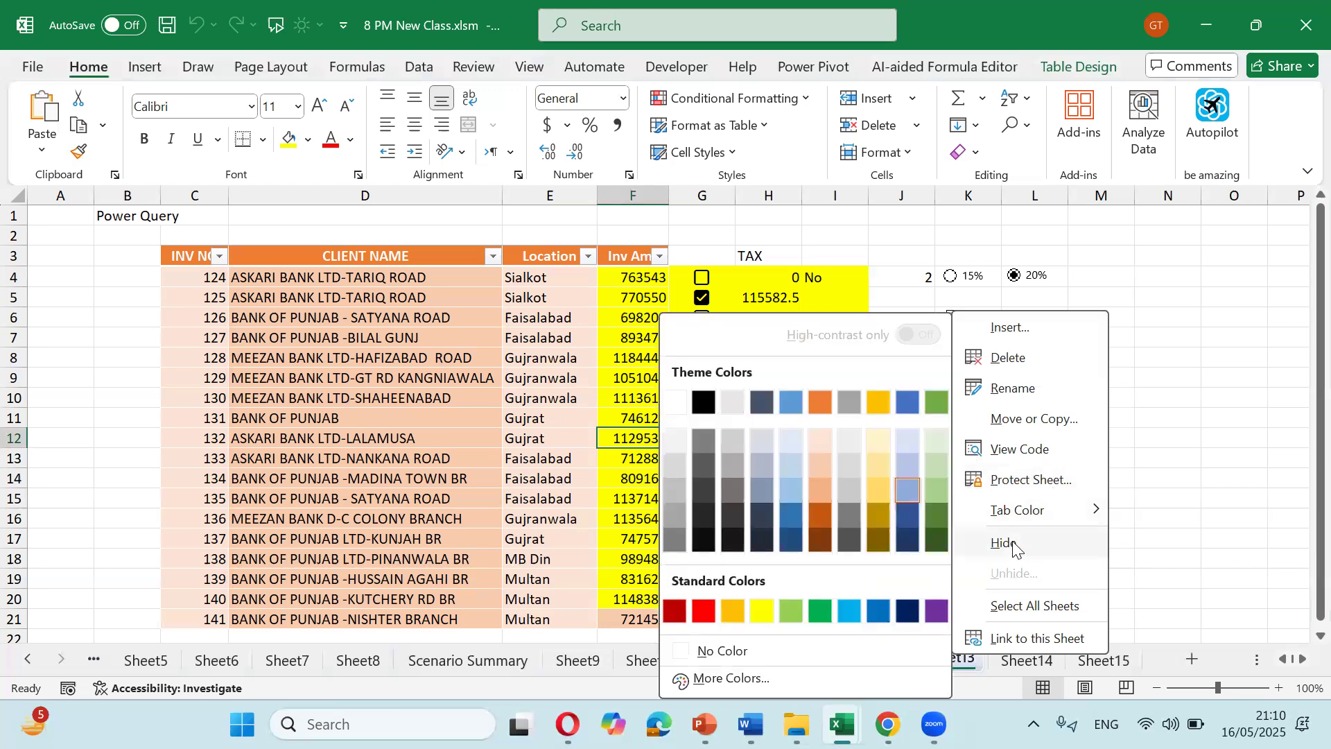
pyautogui.click(852, 597)
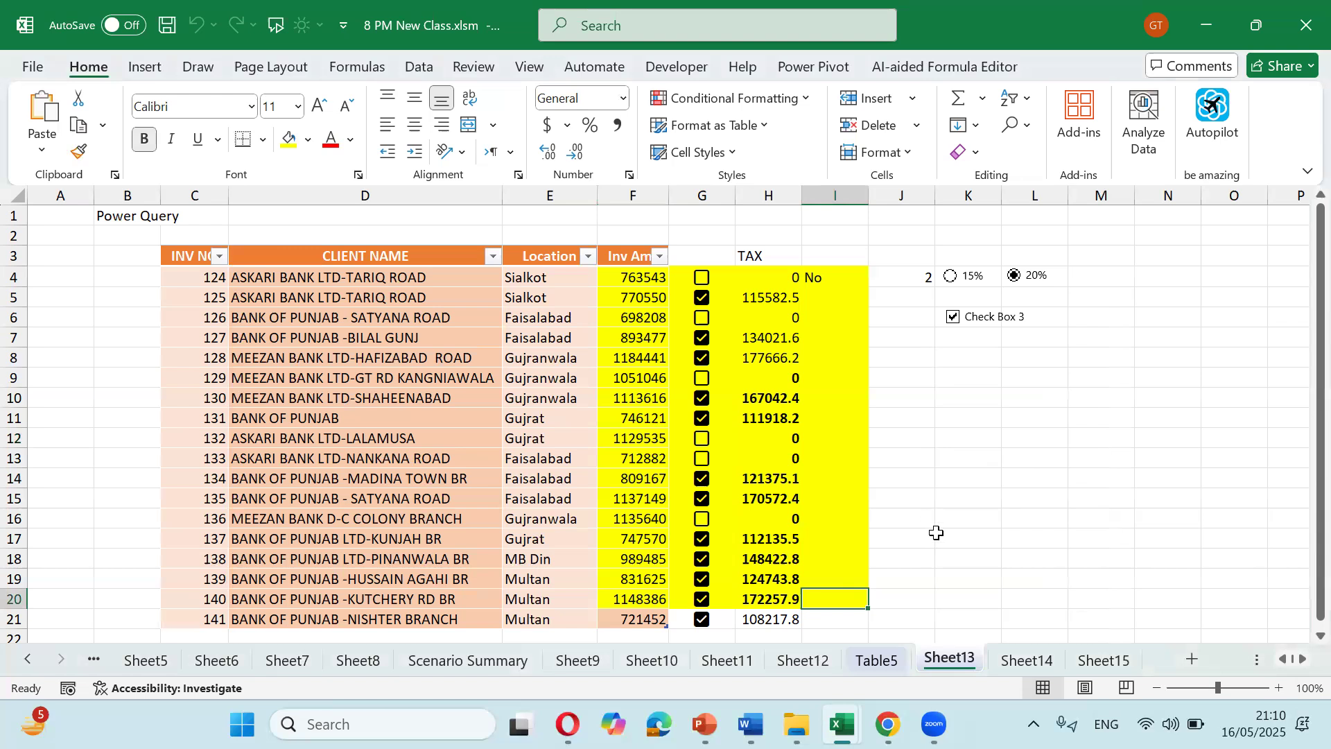
pyautogui.click(473, 68)
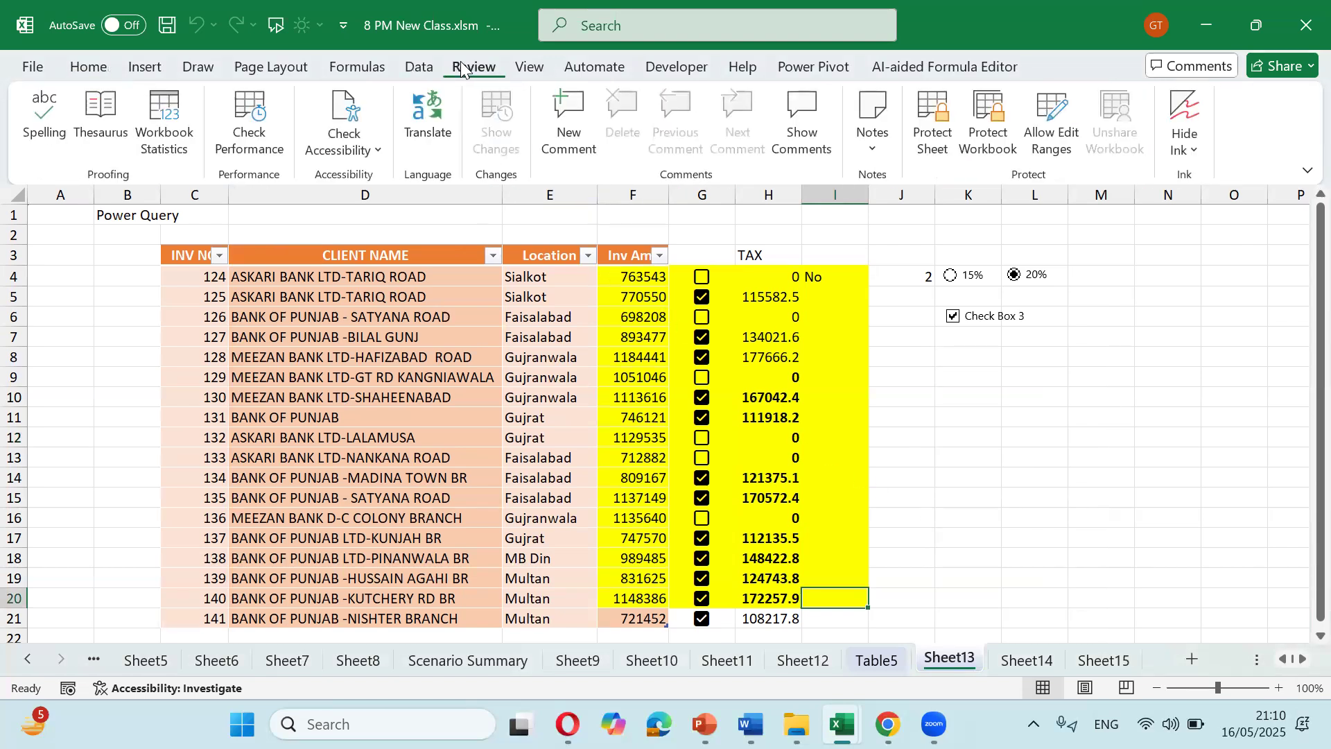
# Step: Protect the workbook structure with a password entered and confirmed
pyautogui.click(986, 141)
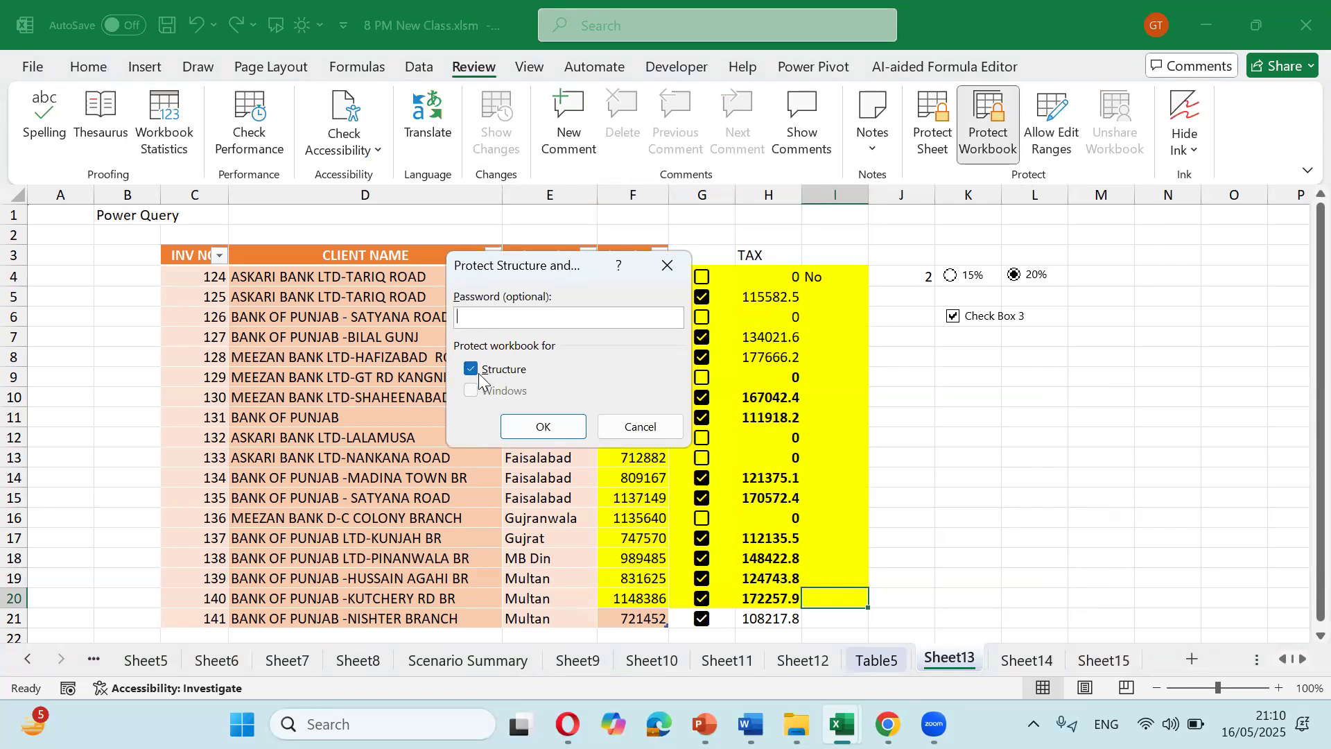
pyautogui.write('1')
pyautogui.press('Return')
pyautogui.write('123')
pyautogui.press('Return')
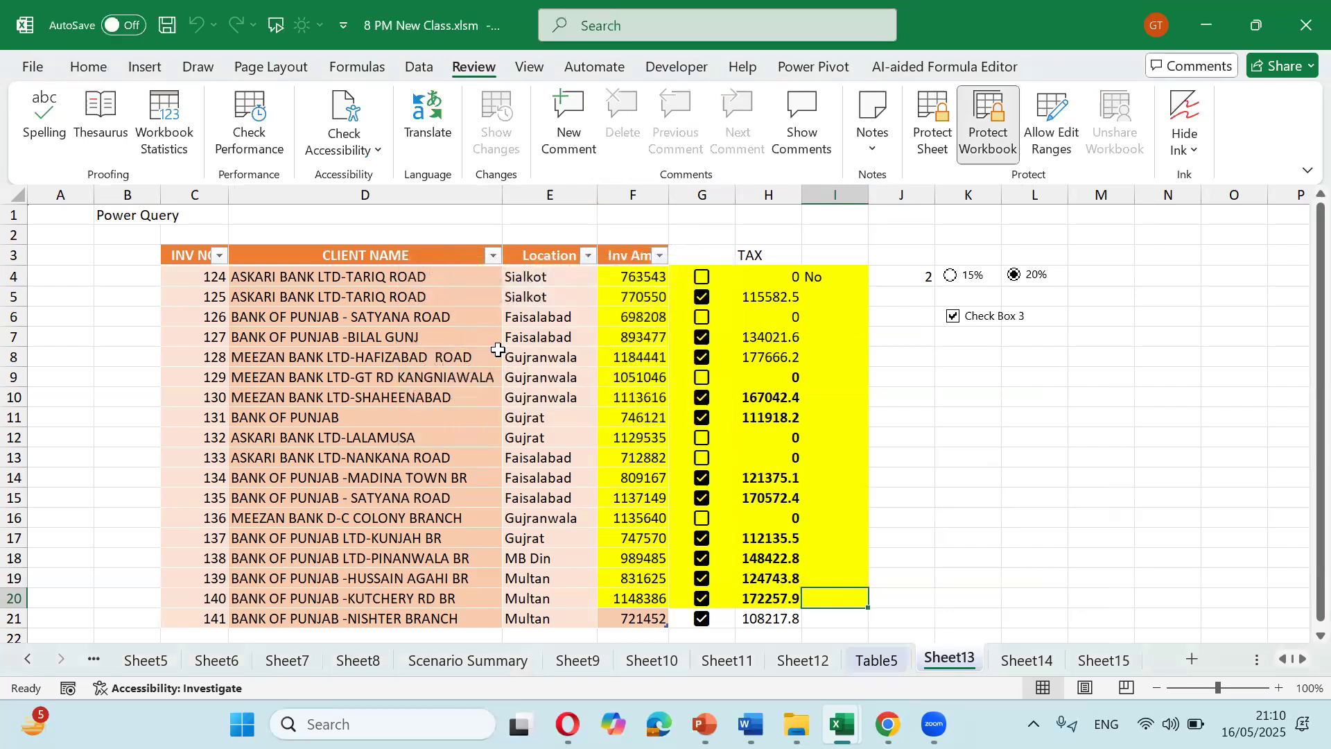
# Step: Verify the sheet-tab menu and Home > Format > Hide & Unhide sheet options are now disabled
pyautogui.rightClick(950, 662)
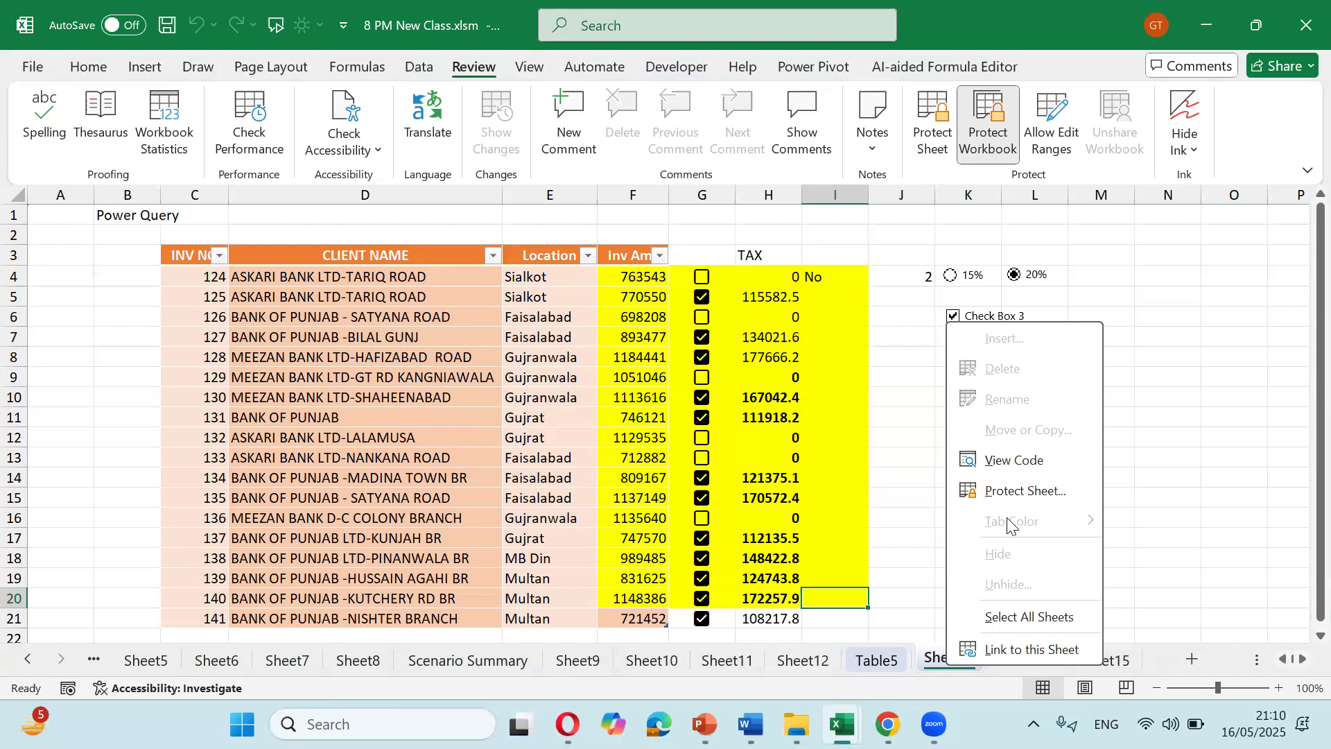
pyautogui.click(799, 520)
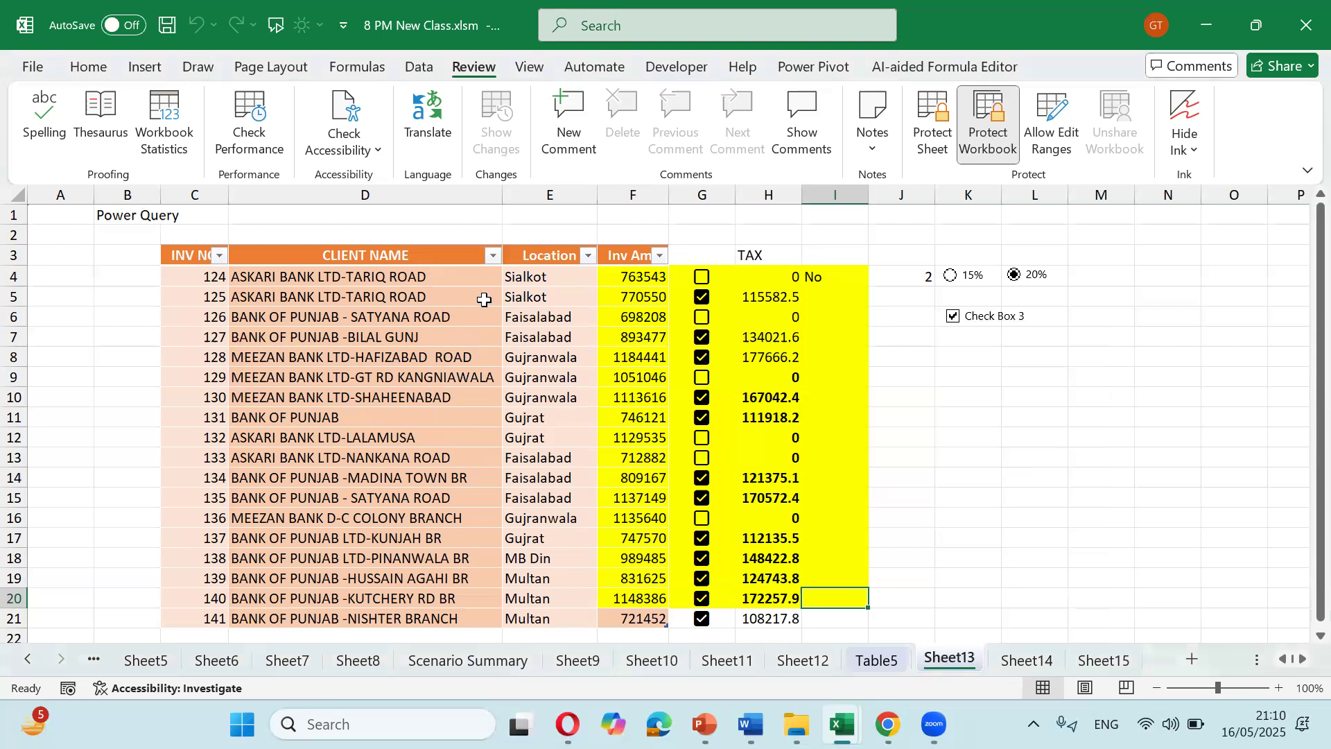
pyautogui.click(88, 67)
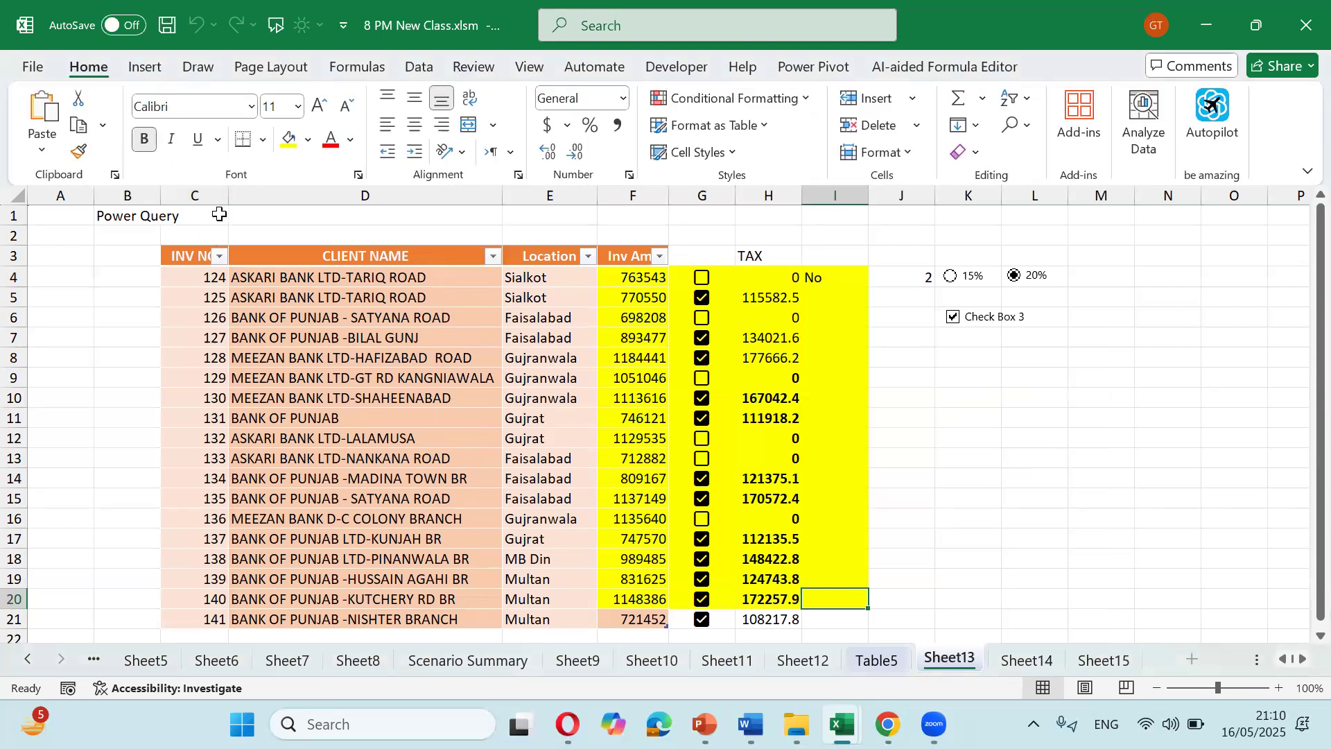
pyautogui.click(909, 154)
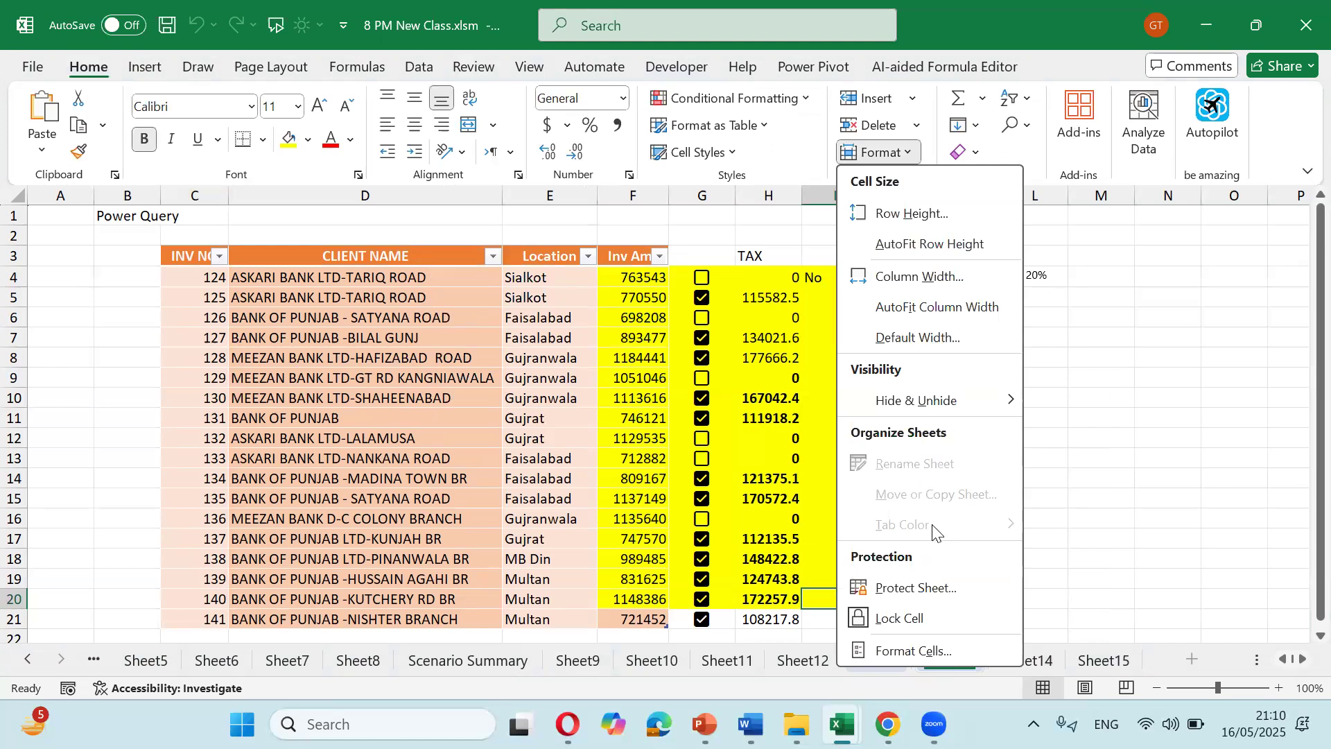
pyautogui.moveTo(988, 401)
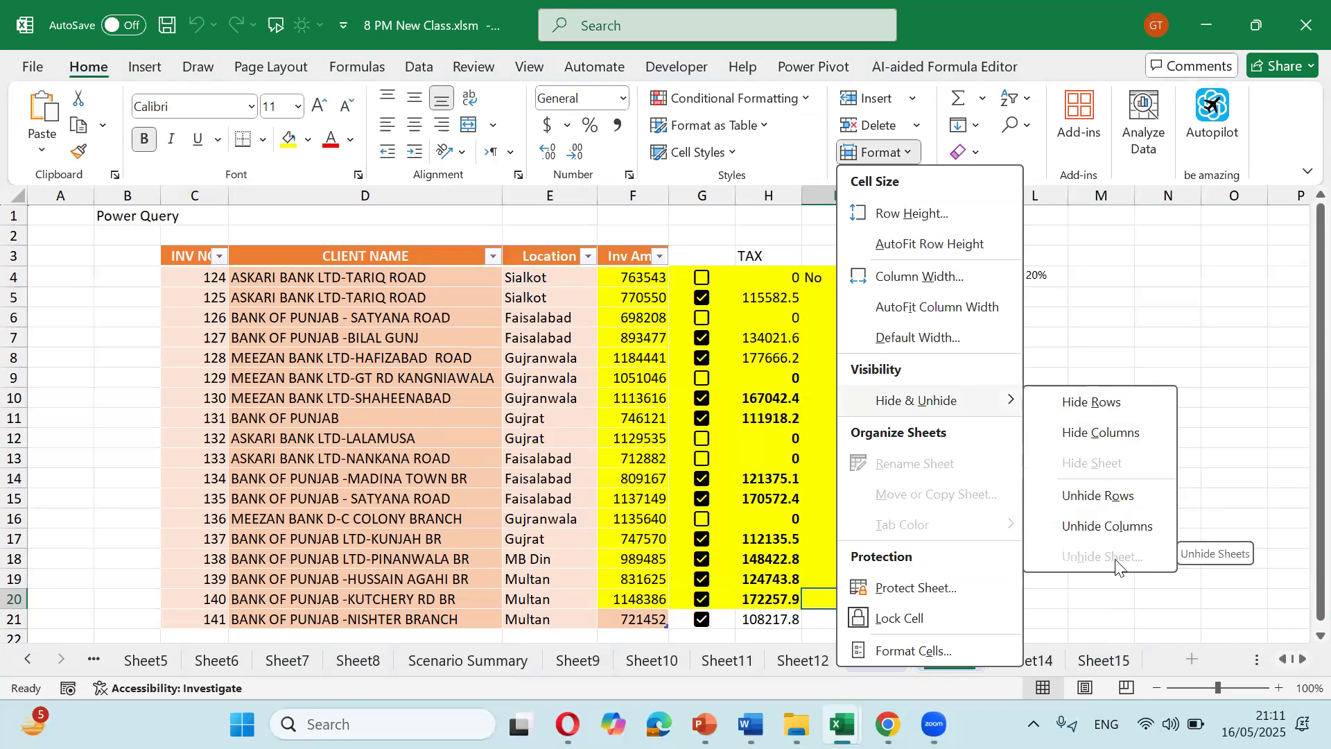
pyautogui.click(1064, 355)
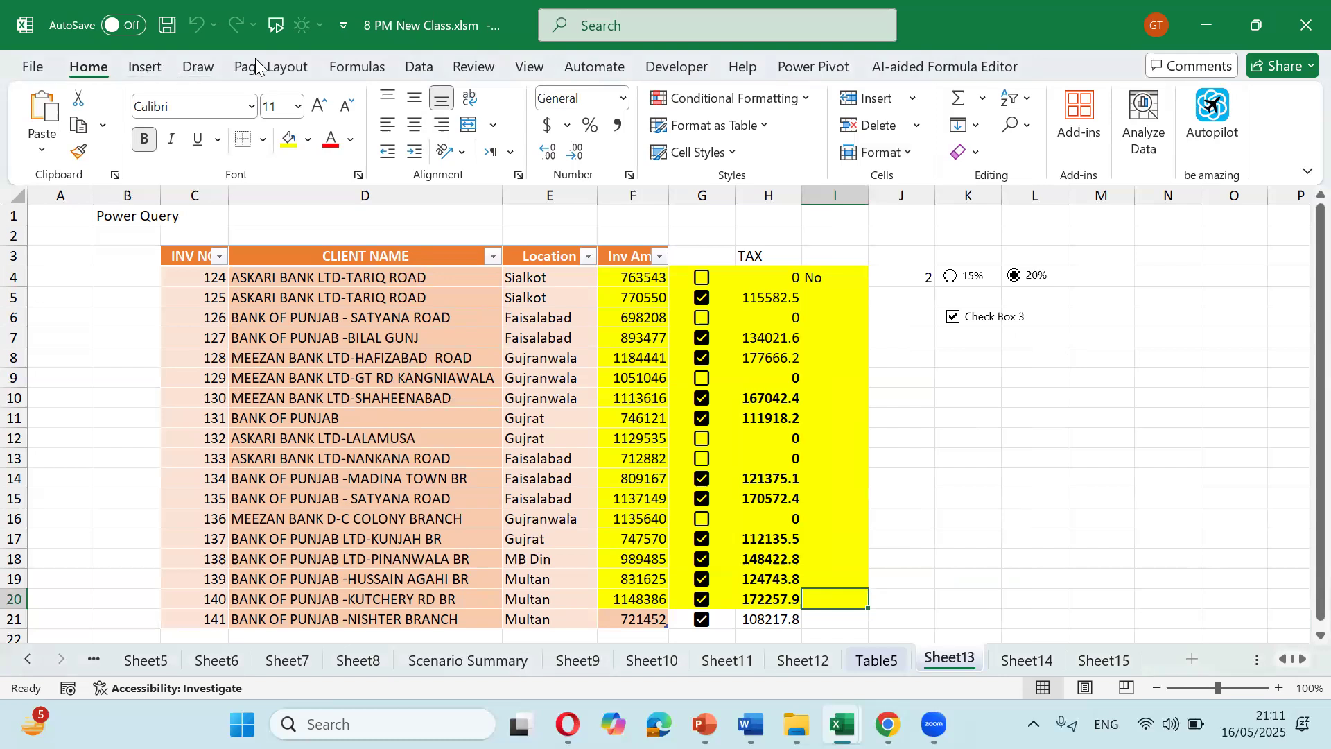
pyautogui.click(484, 69)
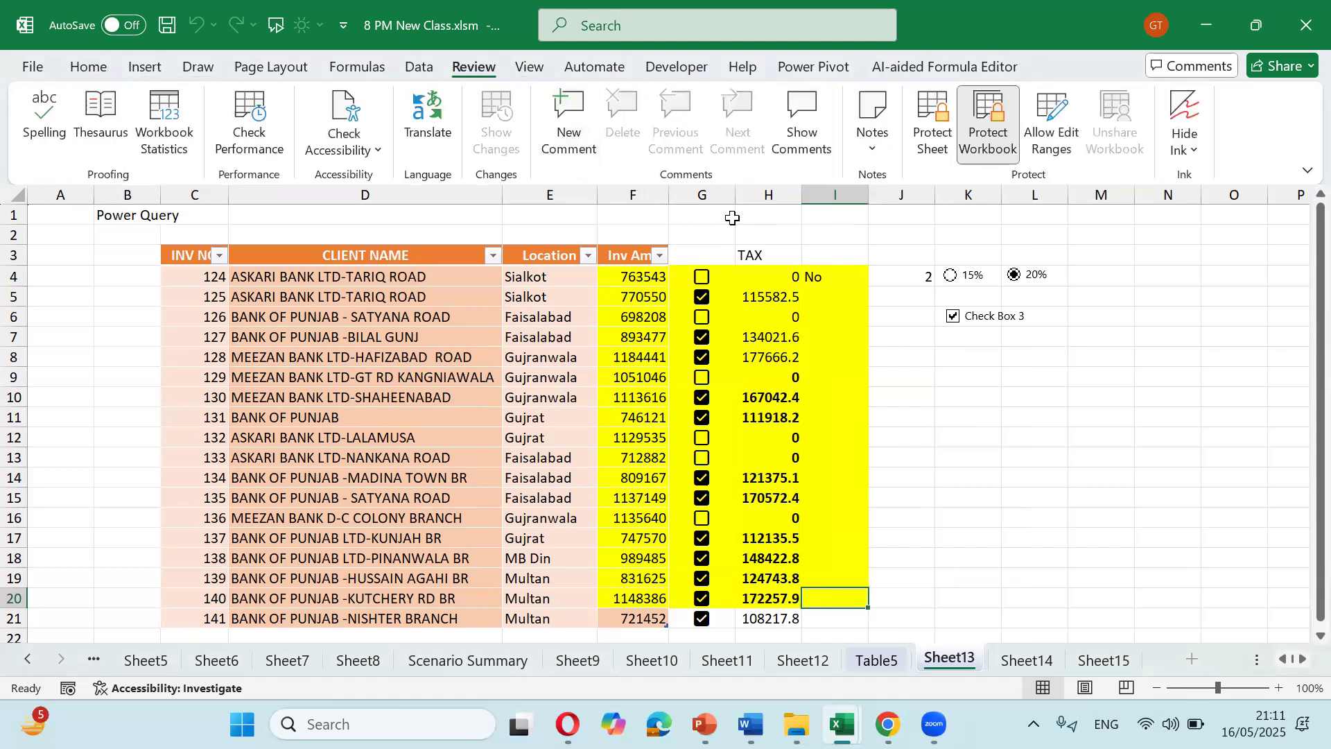
# Step: Unprotect the workbook with its password, then untick and re-tick the row 11 checkbox
pyautogui.click(968, 157)
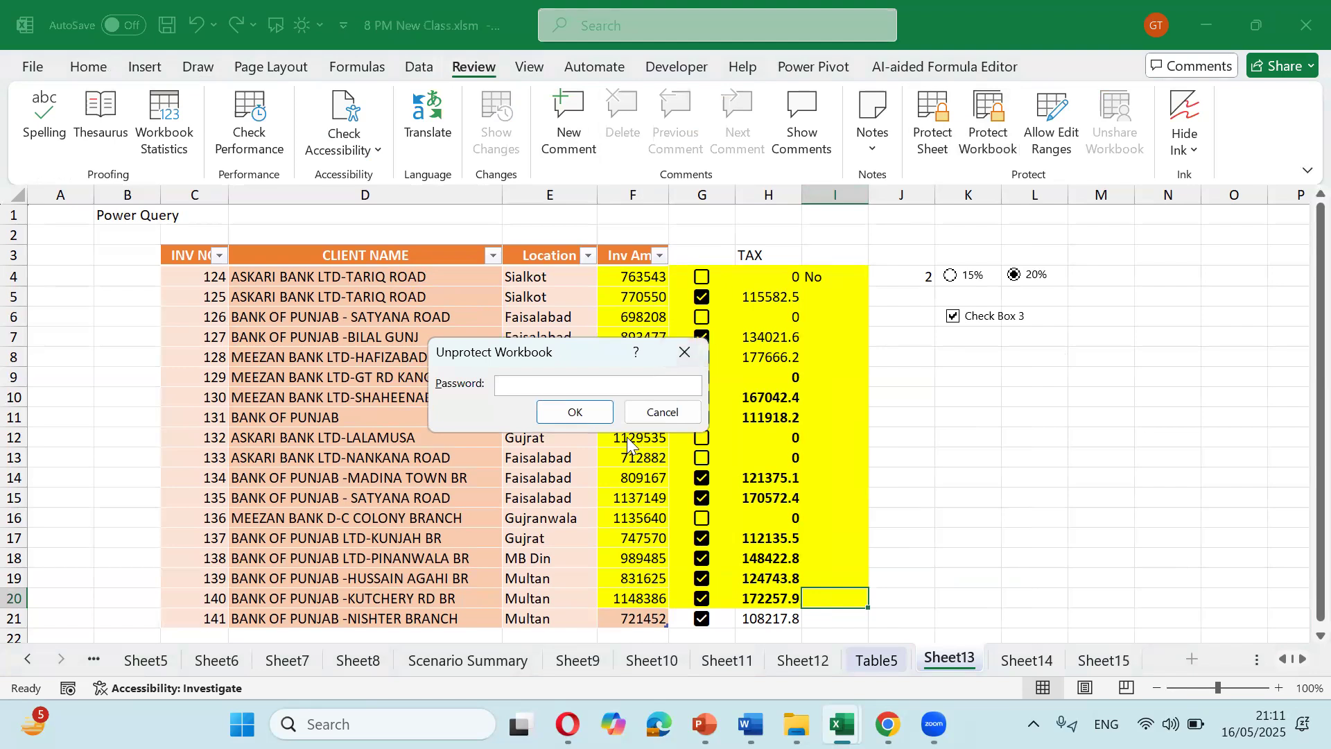
pyautogui.write('123')
pyautogui.press('Return')
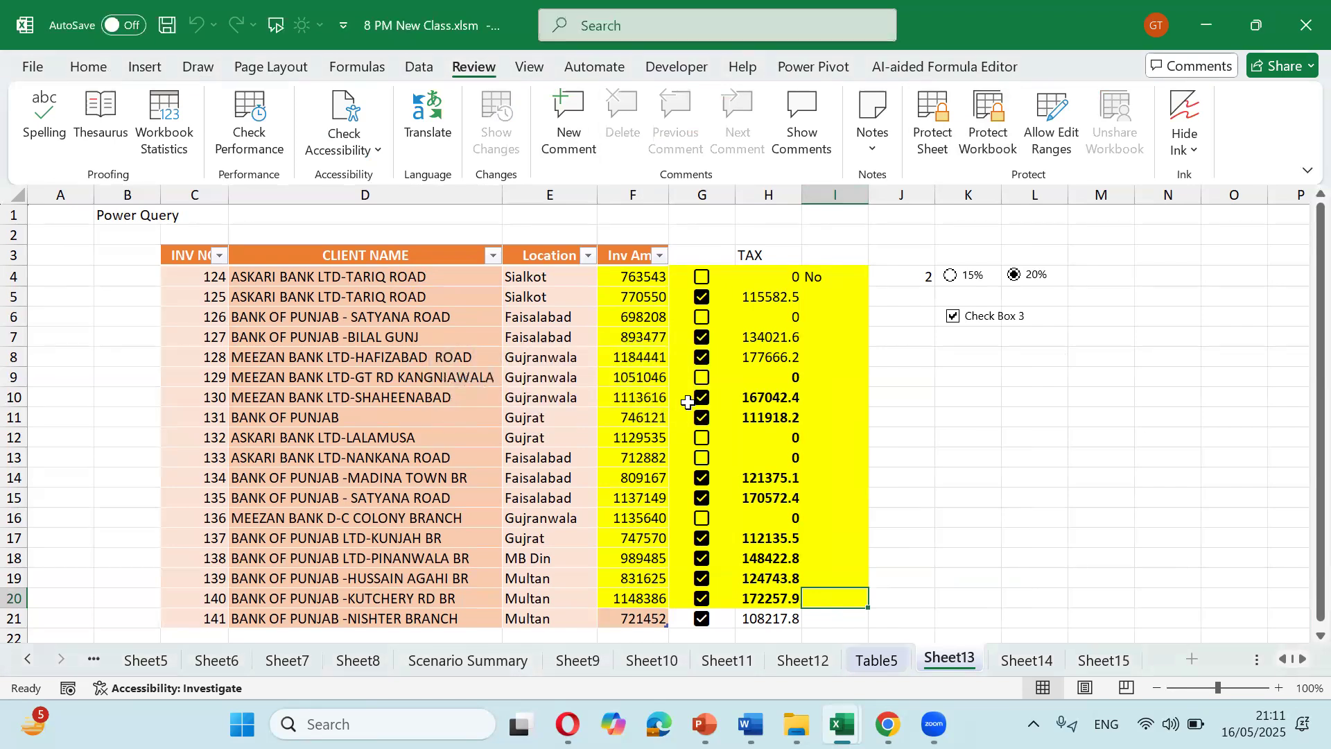
pyautogui.click(704, 417)
pyautogui.click(712, 417)
pyautogui.click(815, 420)
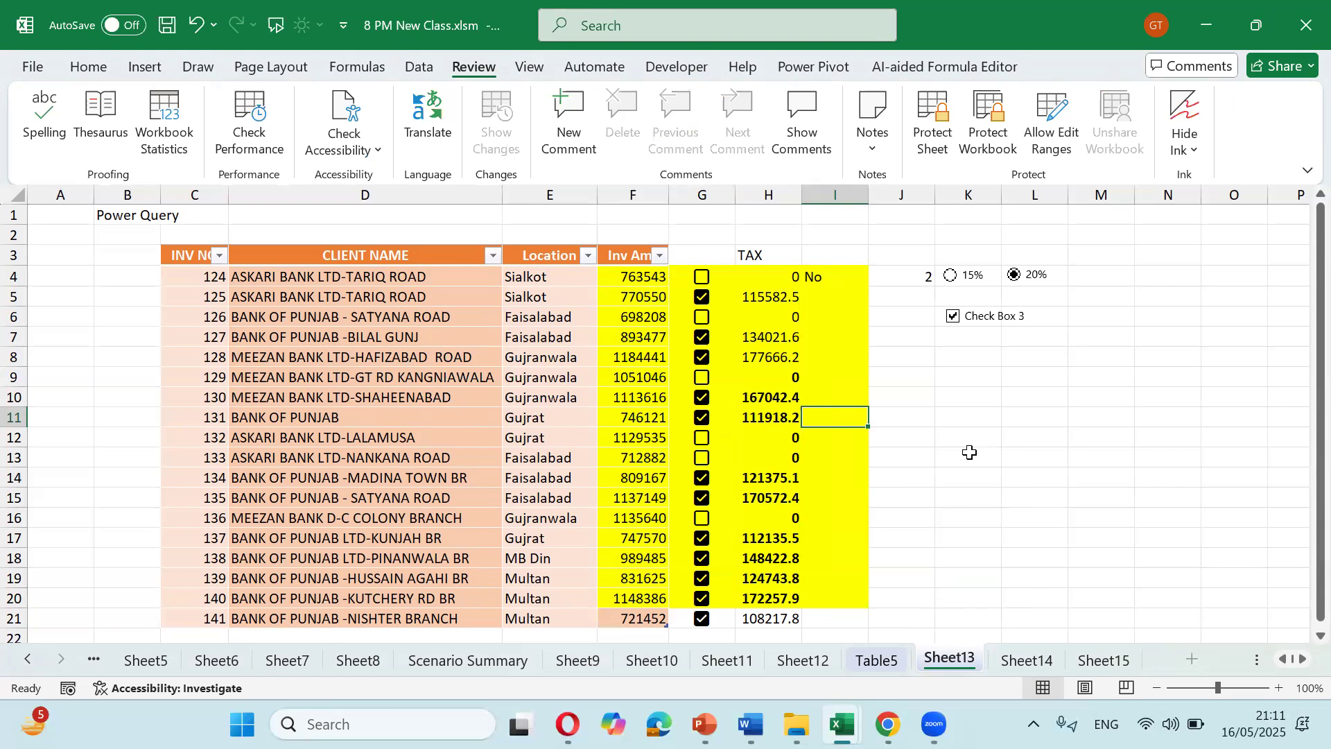
# Step: Close the Protect Structure and Windows dialog unapplied, then select H11, the whole sheet and D6
pyautogui.click(981, 151)
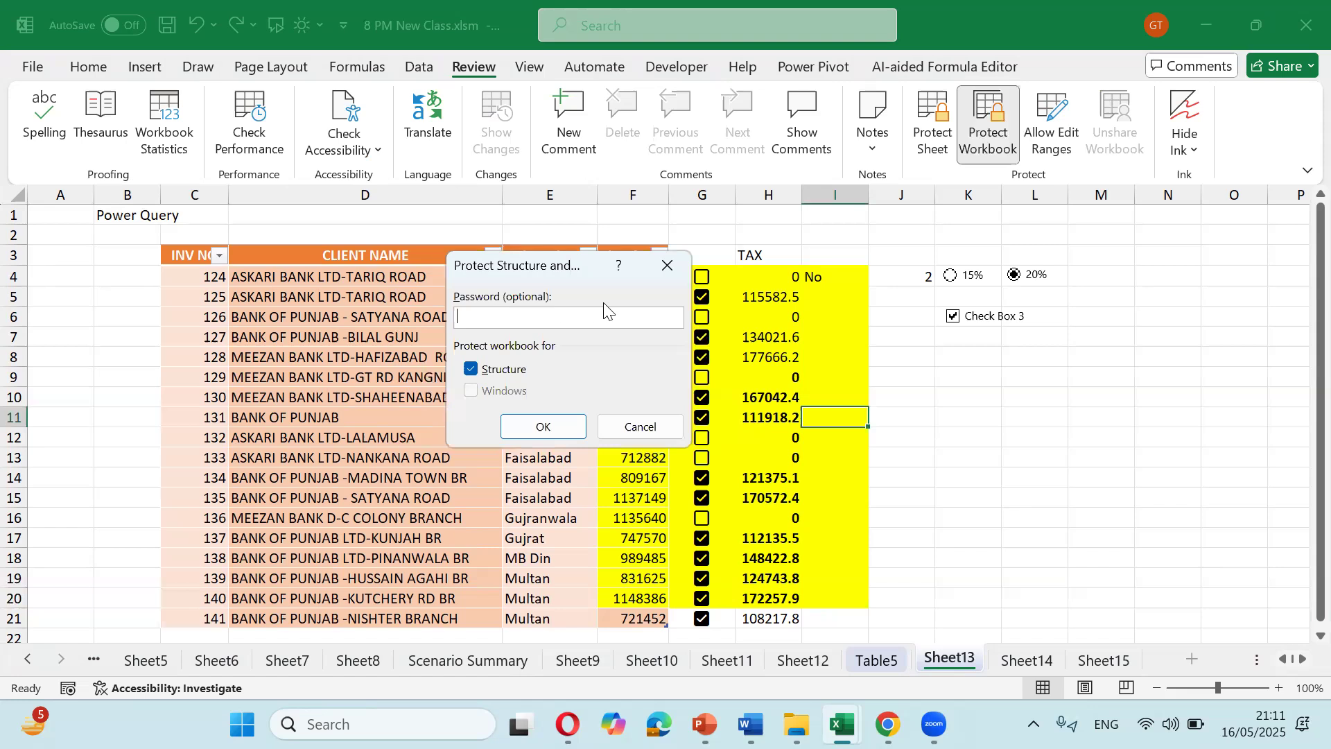
pyautogui.click(667, 265)
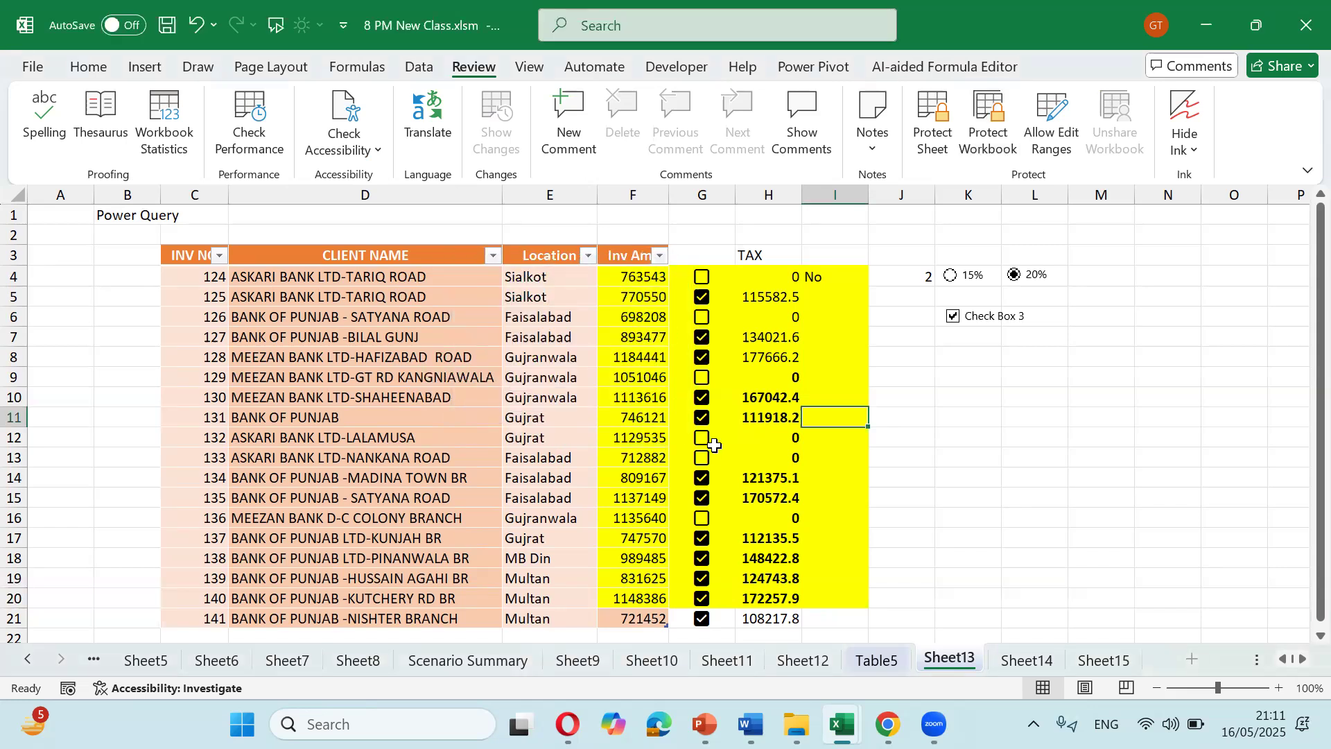
pyautogui.click(739, 421)
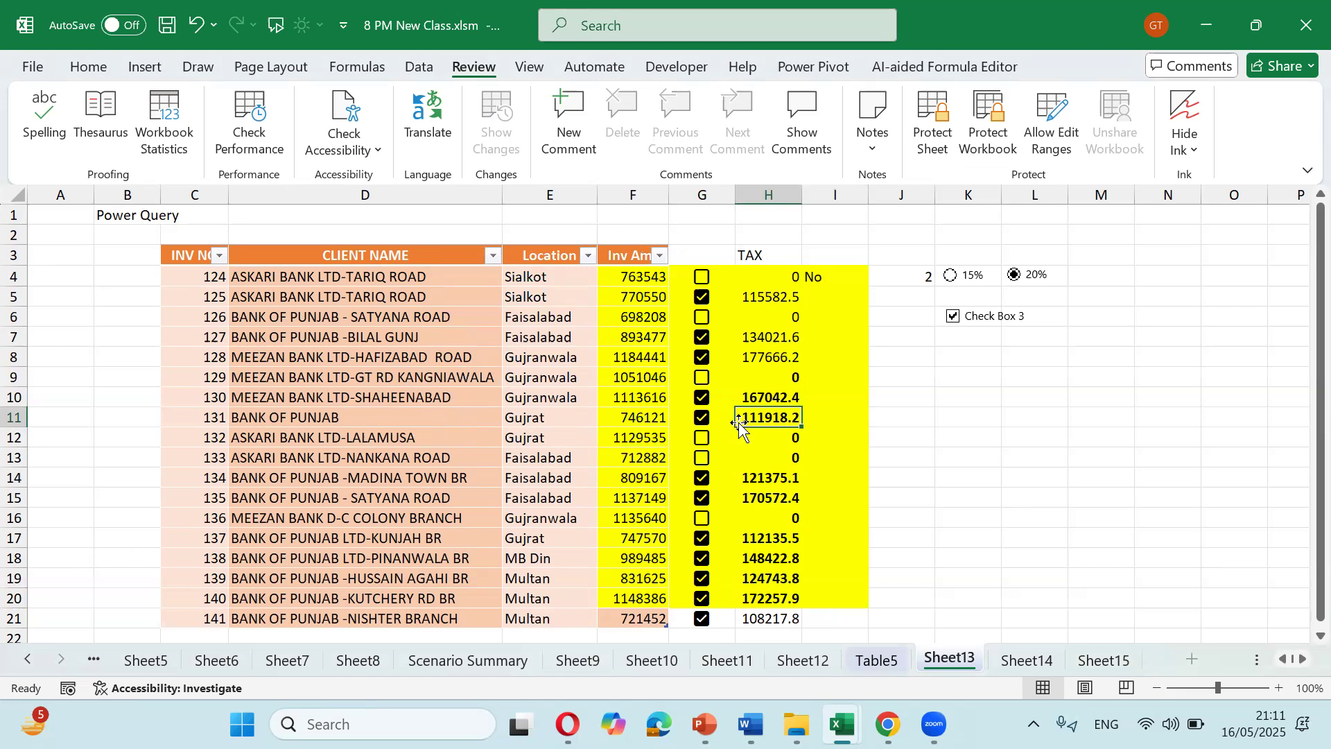
pyautogui.click(14, 195)
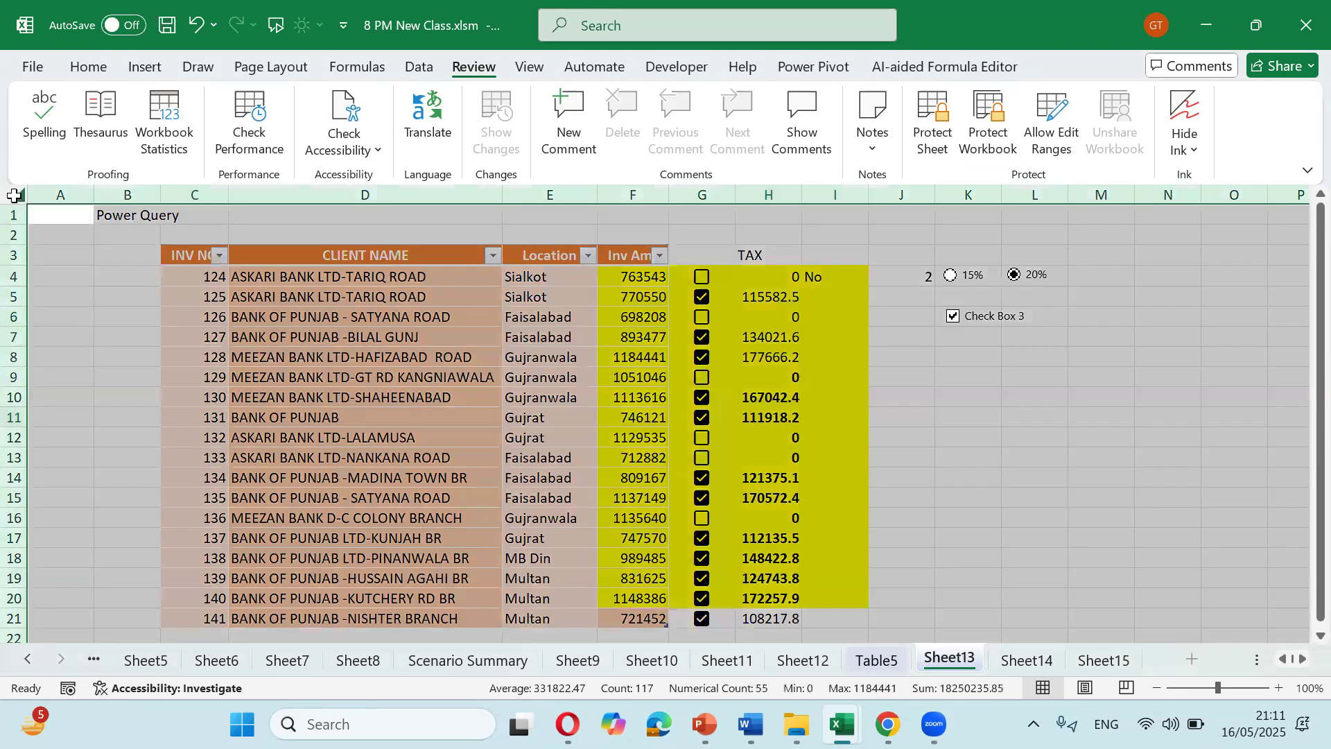
pyautogui.click(346, 315)
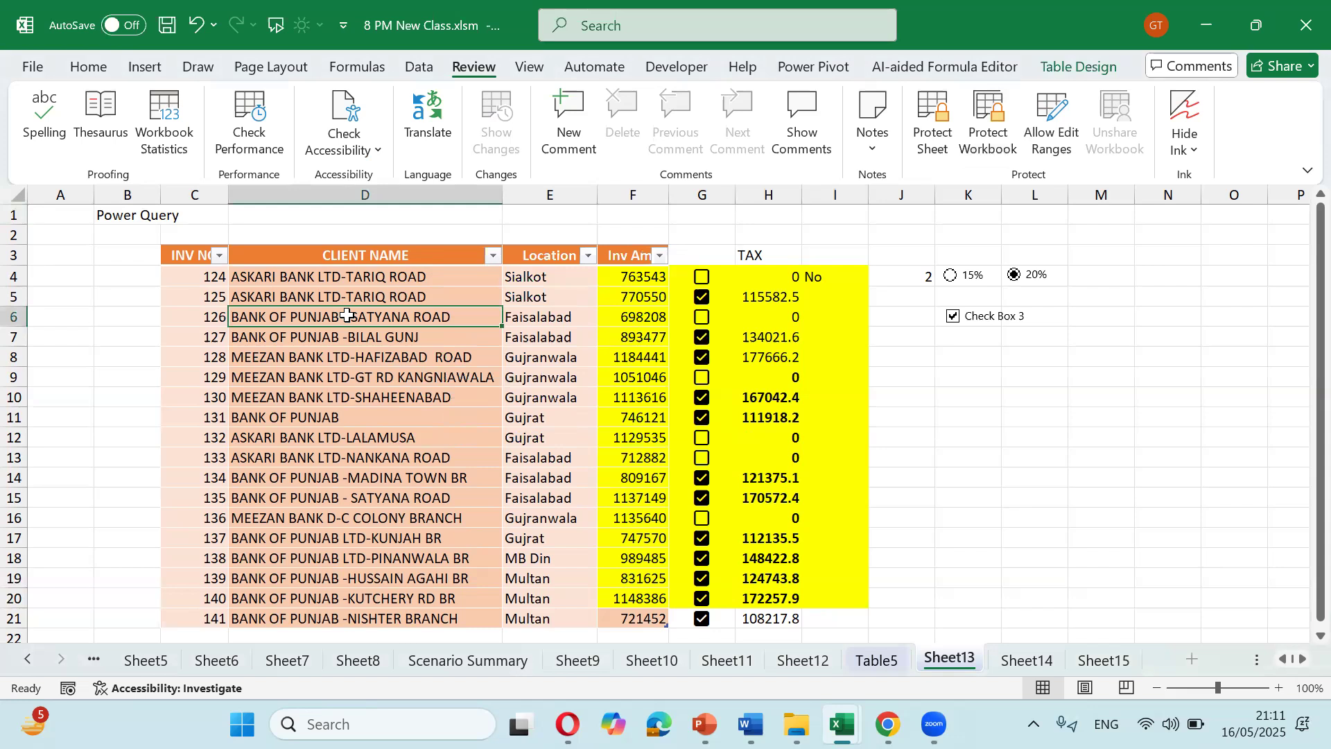
# Step: Switch to Table5 and back to Sheet13, select row 1 and D4:D21, then select B2
pyautogui.click(861, 659)
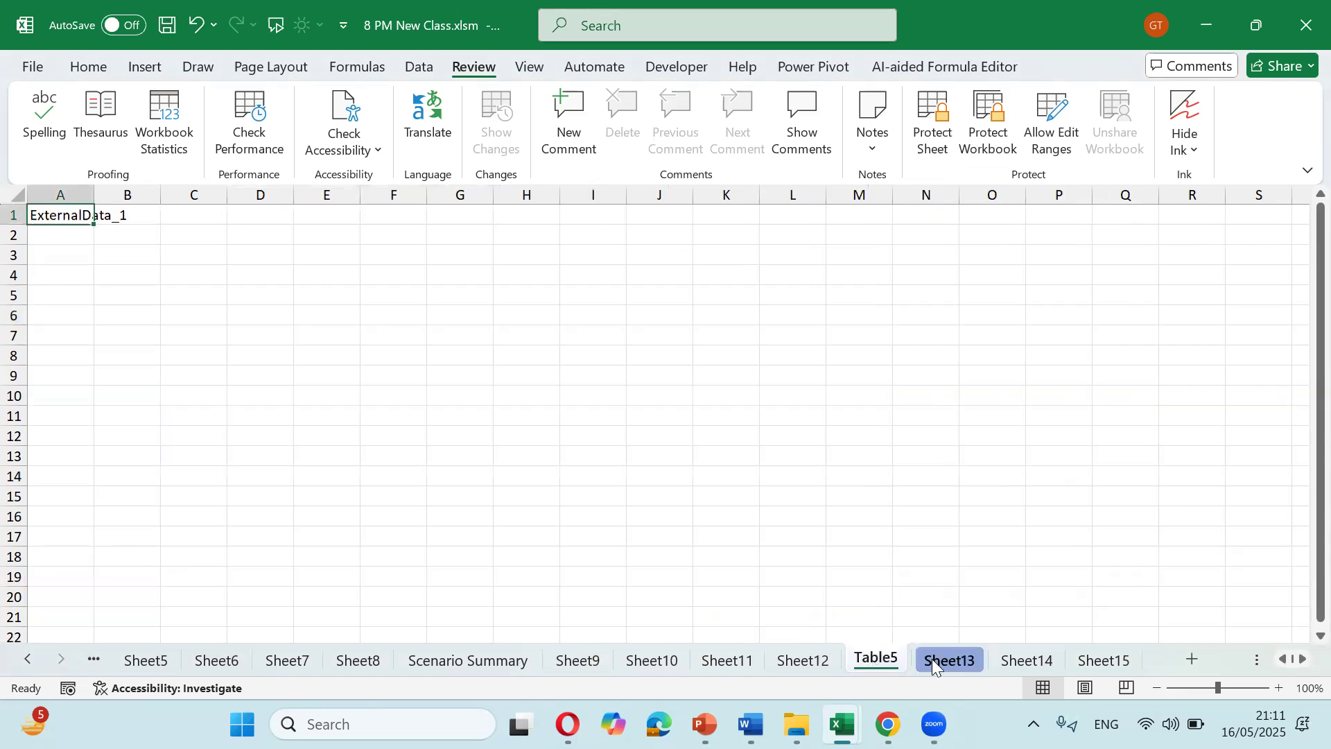
pyautogui.click(934, 659)
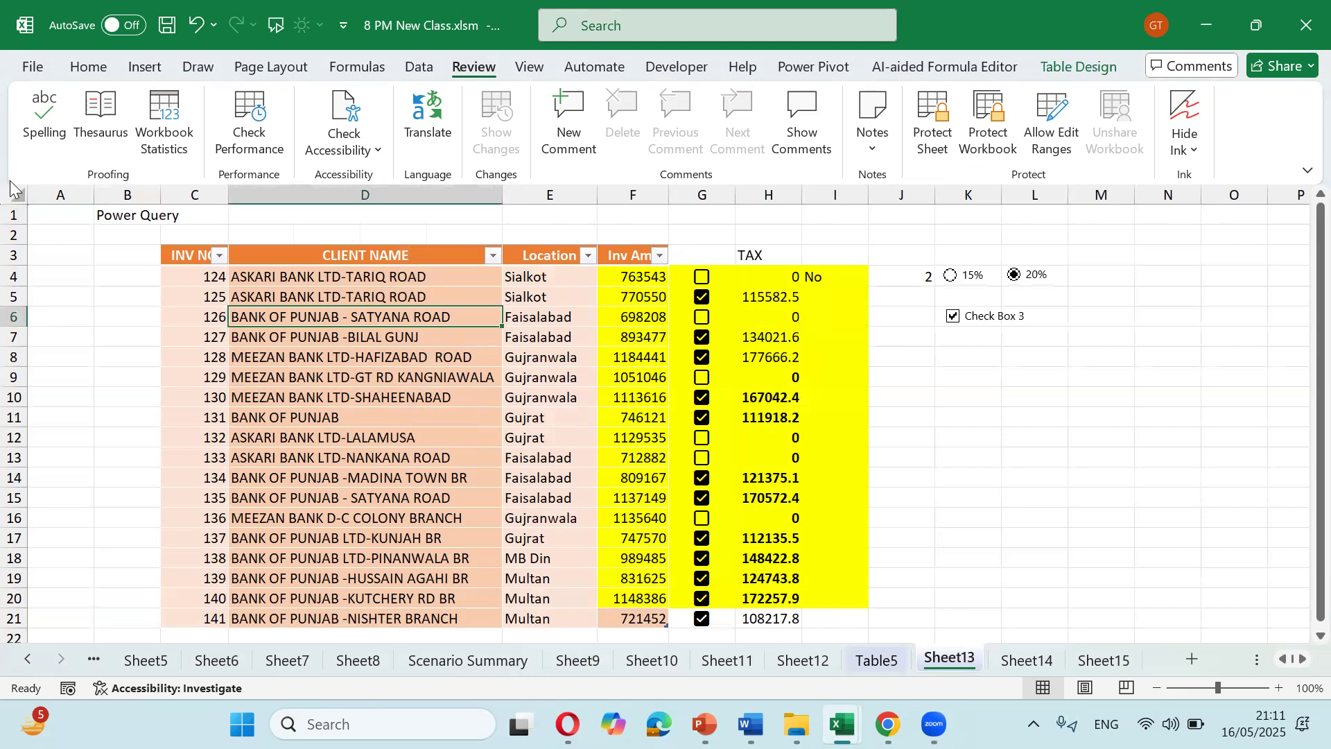
pyautogui.click(12, 214)
pyautogui.moveTo(410, 280); pyautogui.dragTo(420, 622)
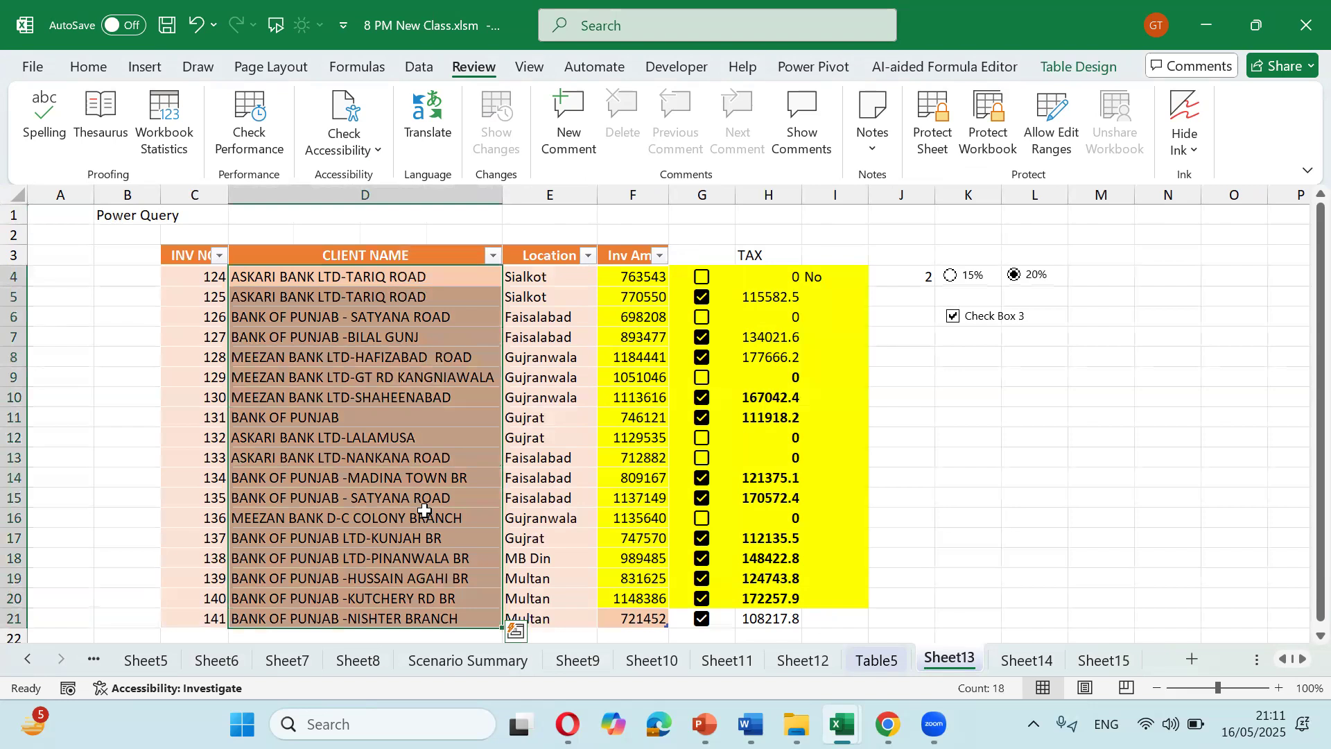
pyautogui.click(284, 238)
pyautogui.click(150, 235)
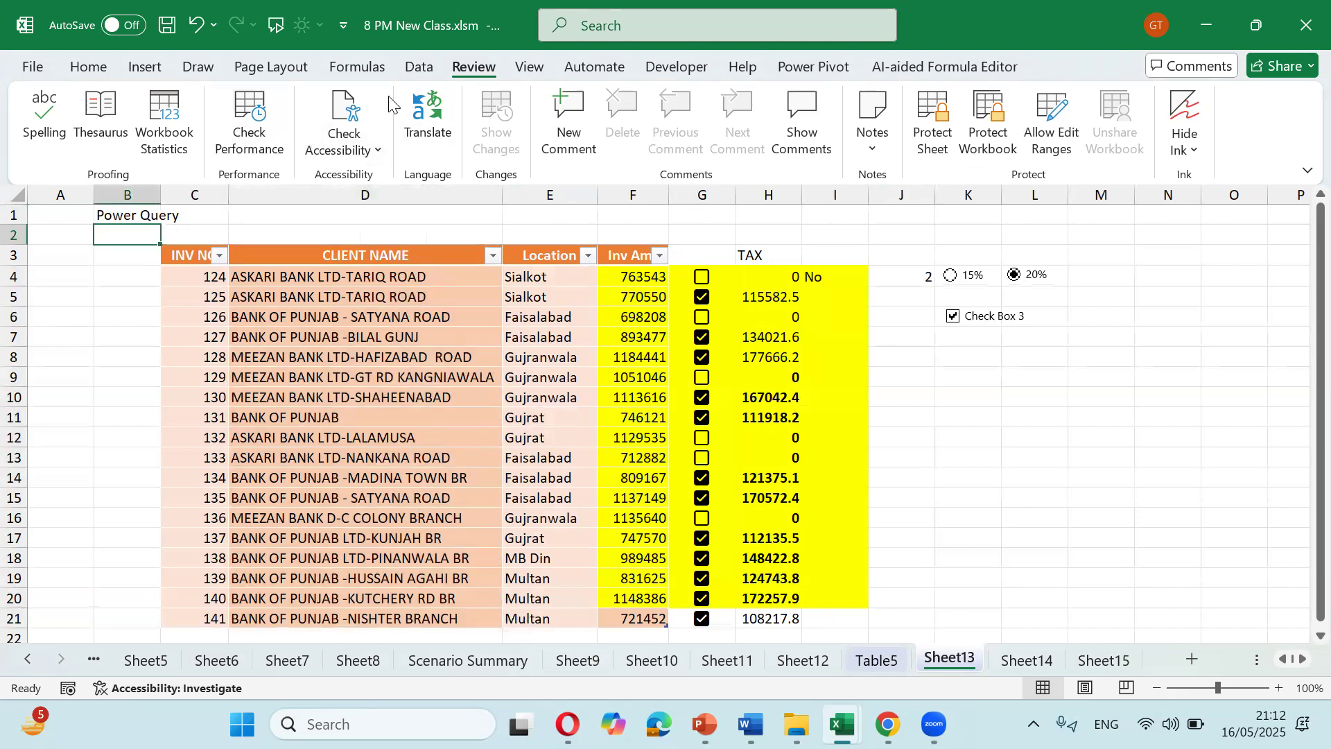
# Step: Open the Protect Sheet dialog for Sheet13 from Home > Format
pyautogui.click(935, 132)
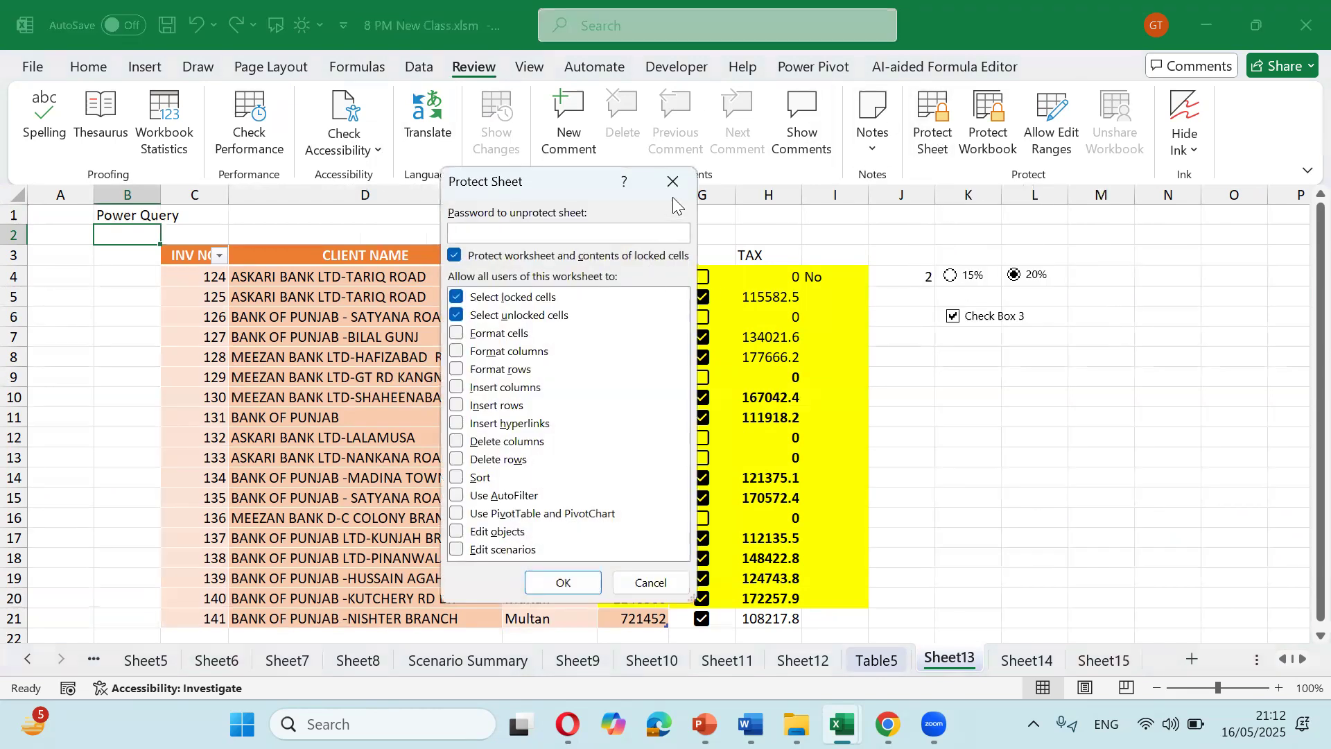
pyautogui.click(672, 182)
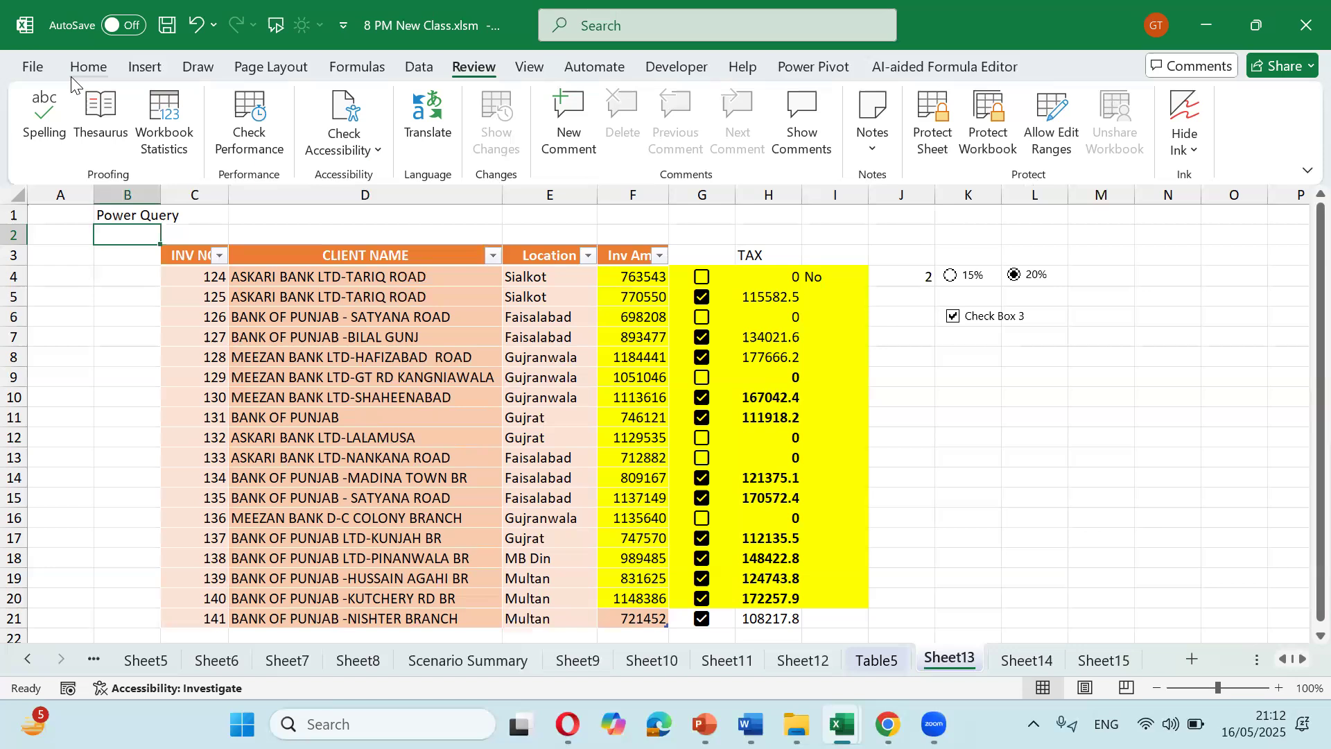
pyautogui.click(86, 67)
pyautogui.click(901, 152)
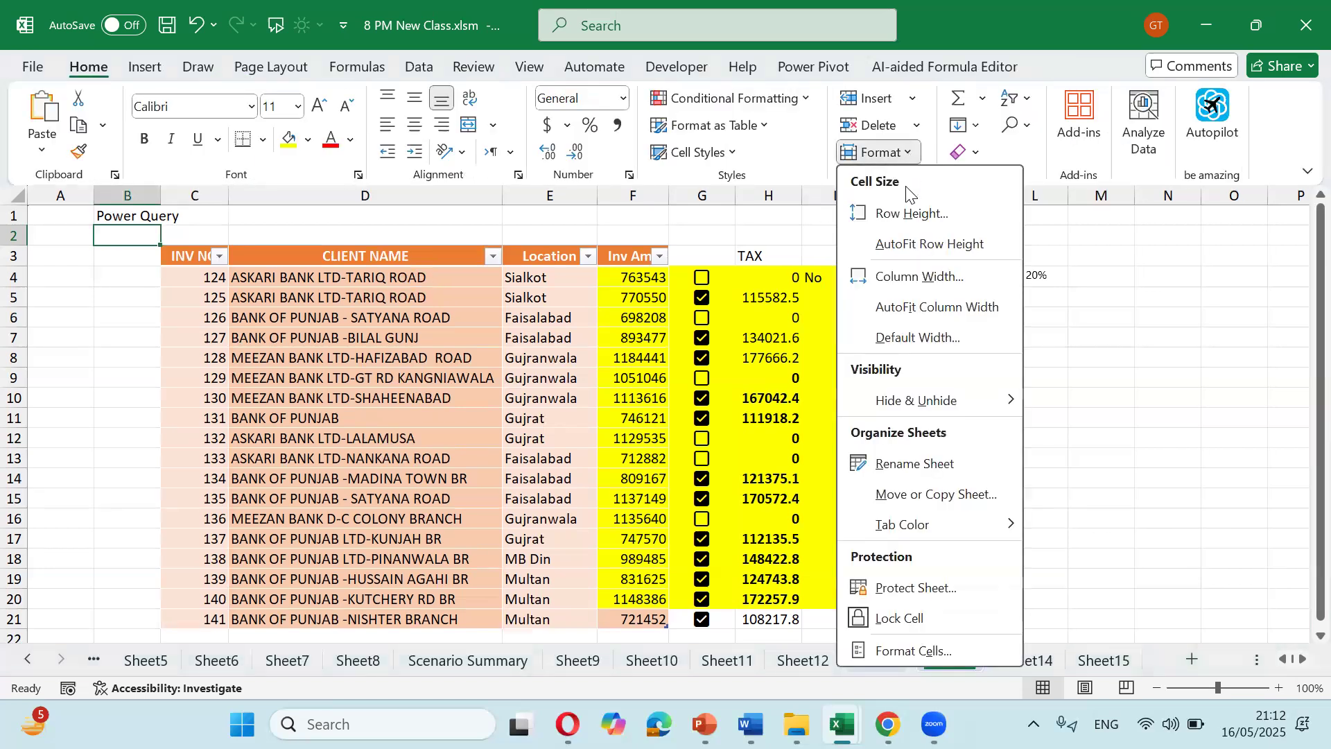
pyautogui.click(901, 587)
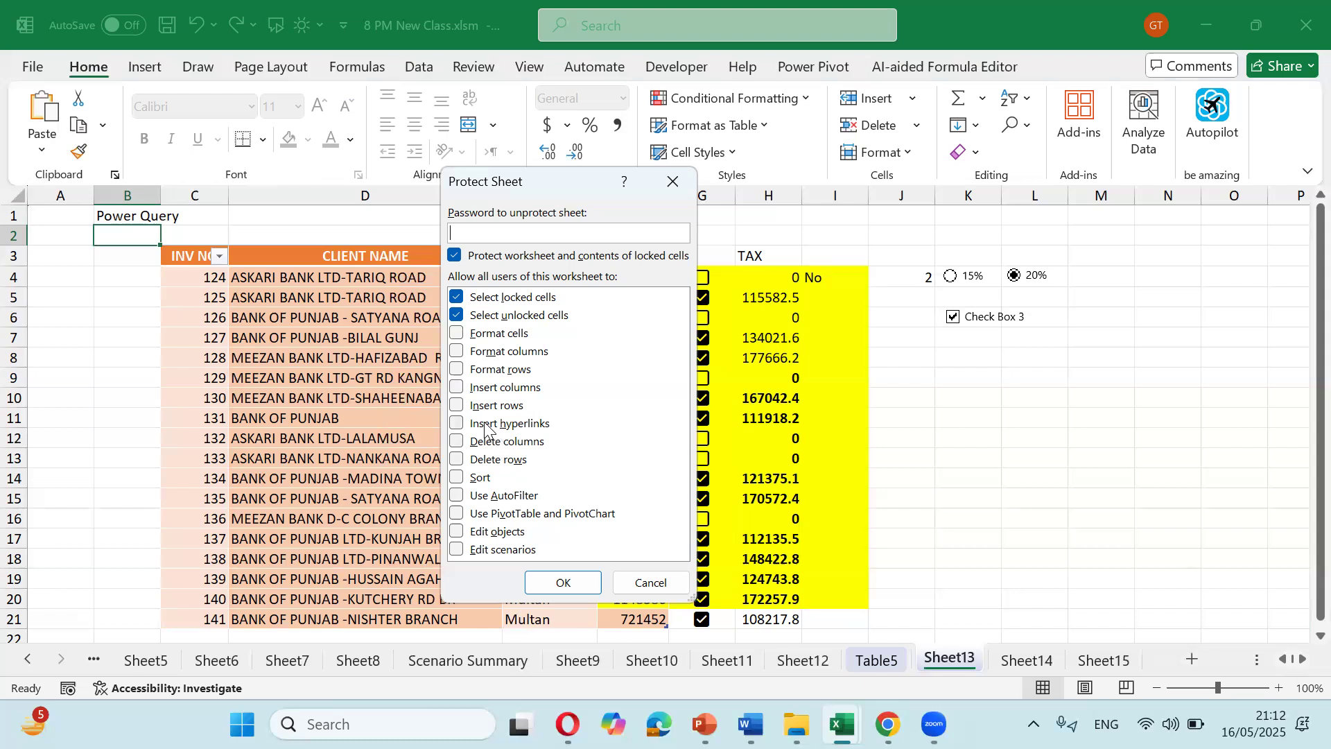
# Step: Toggle the Insert/Format permissions back off, leaving only the two Select options checked, and confirm
pyautogui.click(461, 405)
pyautogui.click(461, 387)
pyautogui.click(461, 369)
pyautogui.click(460, 351)
pyautogui.click(460, 334)
pyautogui.click(461, 334)
pyautogui.click(460, 351)
pyautogui.click(460, 369)
pyautogui.click(460, 387)
pyautogui.click(460, 406)
pyautogui.click(569, 581)
# Step: Apply protection to Sheet13 and test selecting cells such as D9 and C9
pyautogui.click(561, 581)
pyautogui.click(616, 397)
pyautogui.click(726, 374)
pyautogui.click(814, 375)
pyautogui.click(908, 376)
pyautogui.click(627, 381)
pyautogui.click(490, 383)
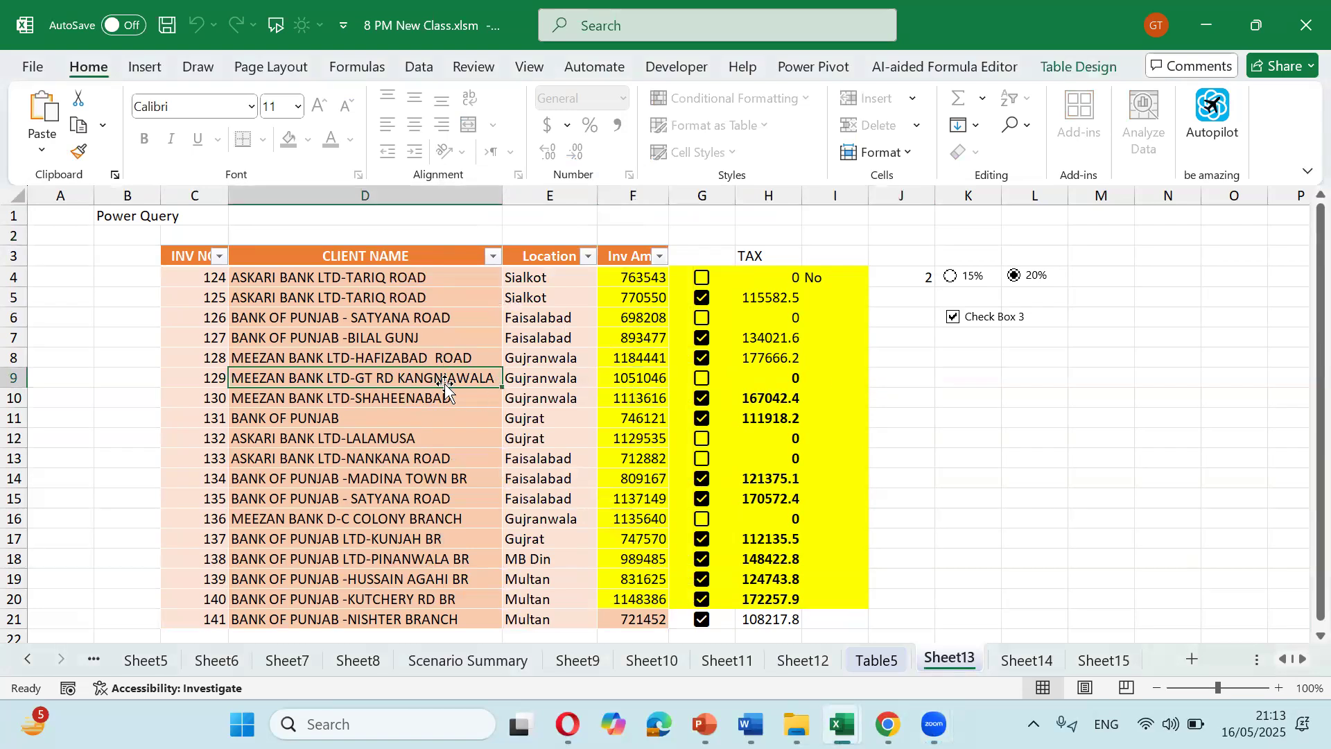
pyautogui.click(210, 370)
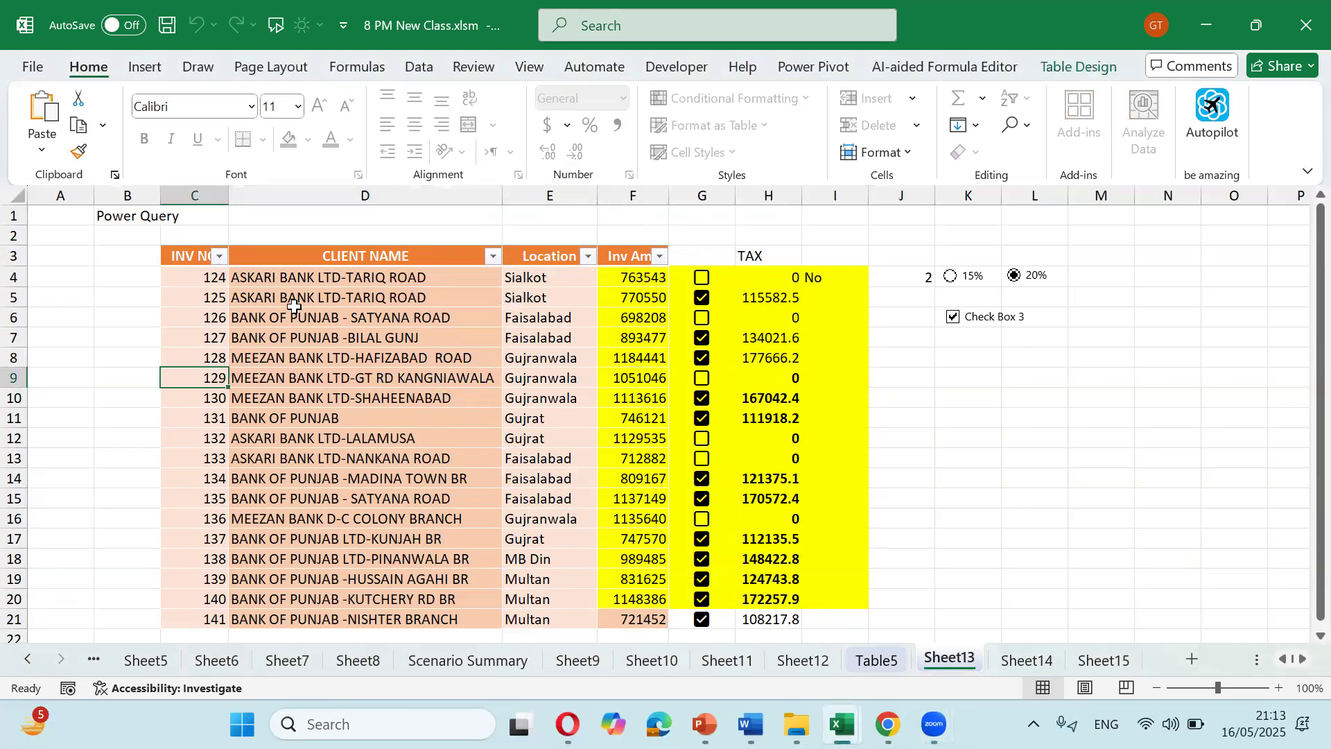
# Step: Unprotect Sheet13, then reopen the Protect Sheet dialog and close it without protecting
pyautogui.click(904, 155)
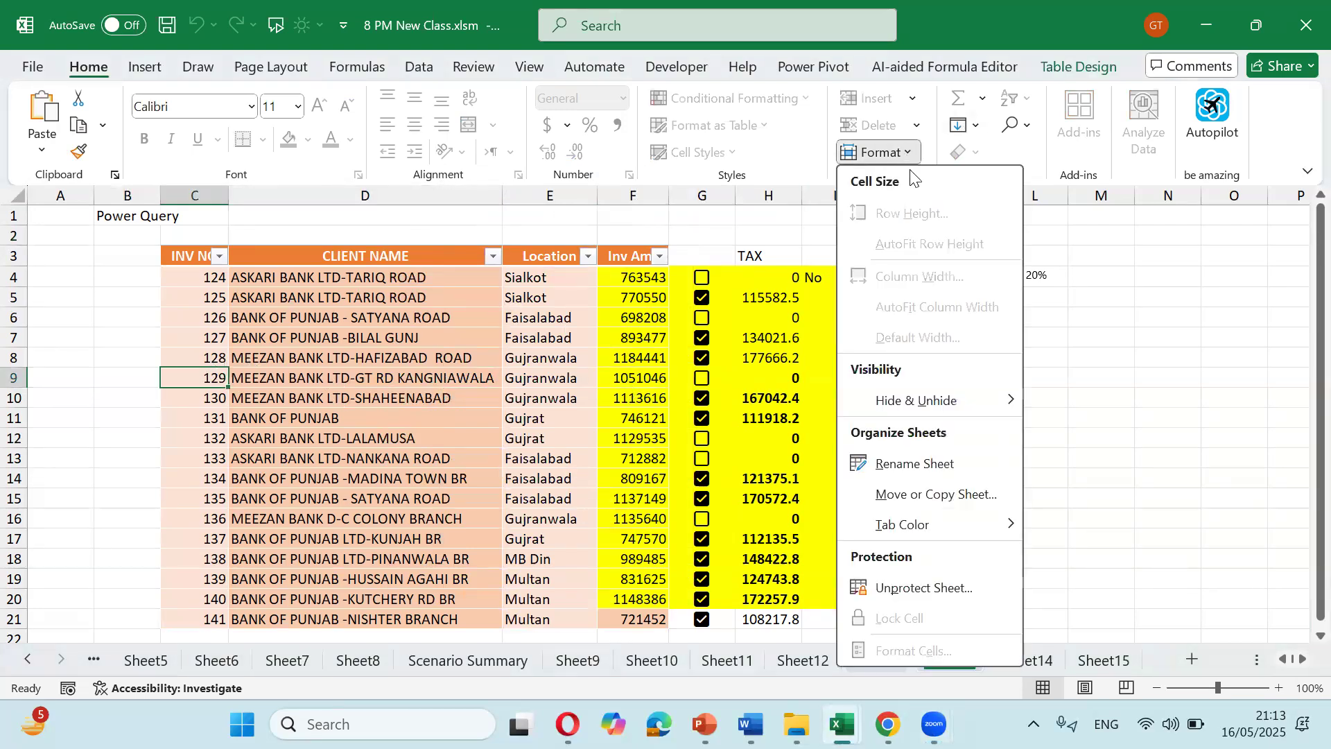
pyautogui.click(926, 585)
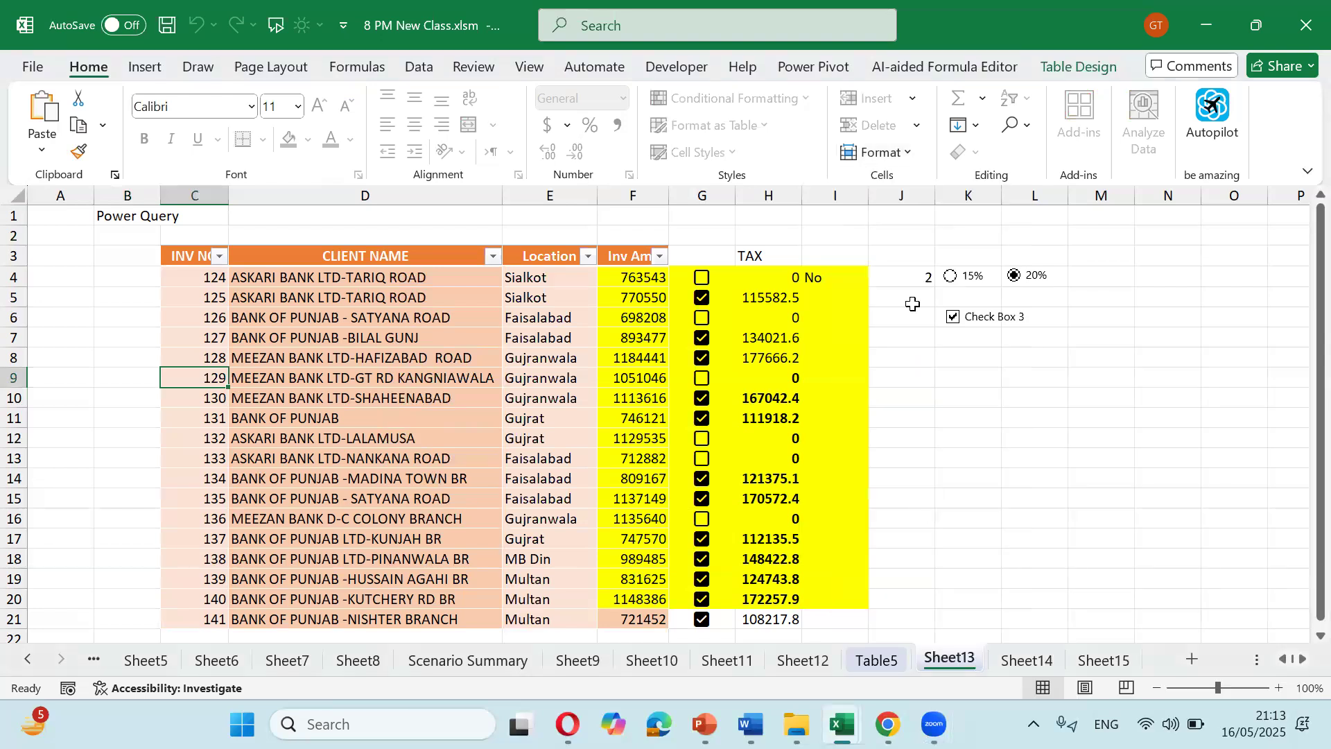
pyautogui.click(915, 150)
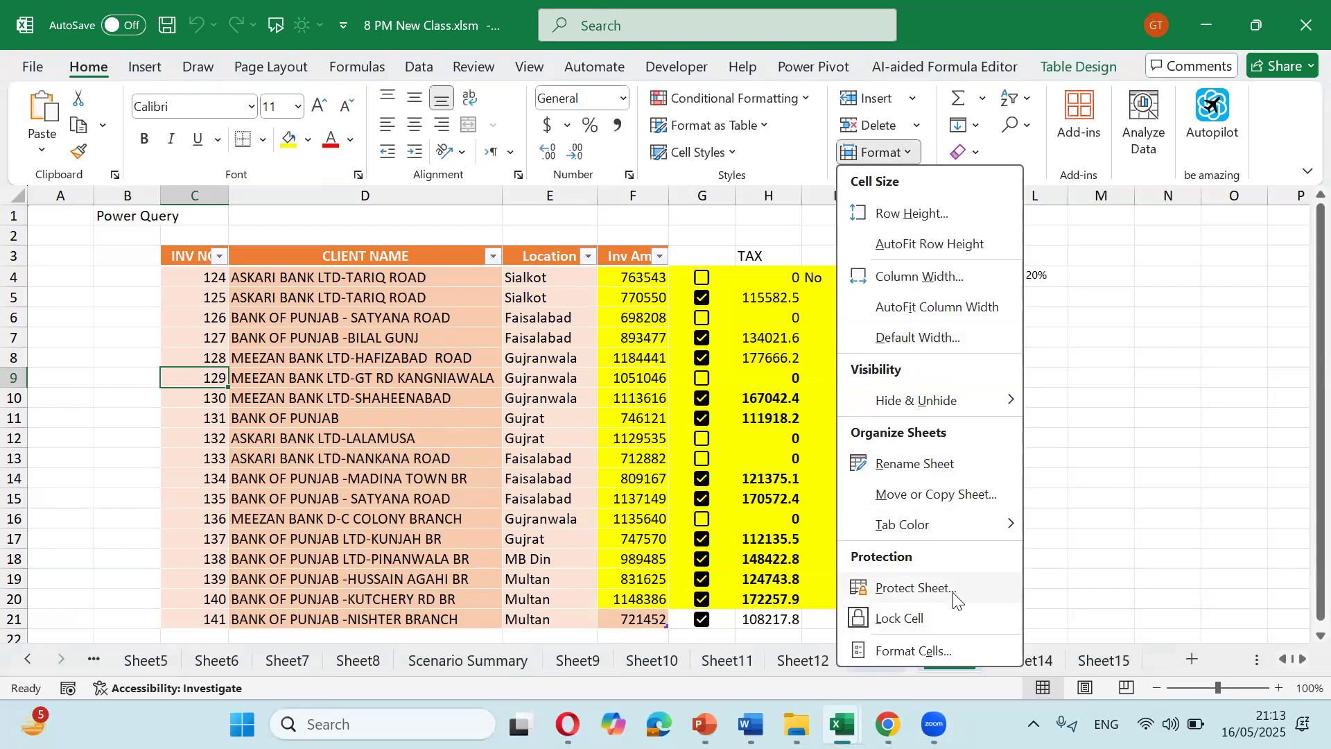
pyautogui.click(958, 591)
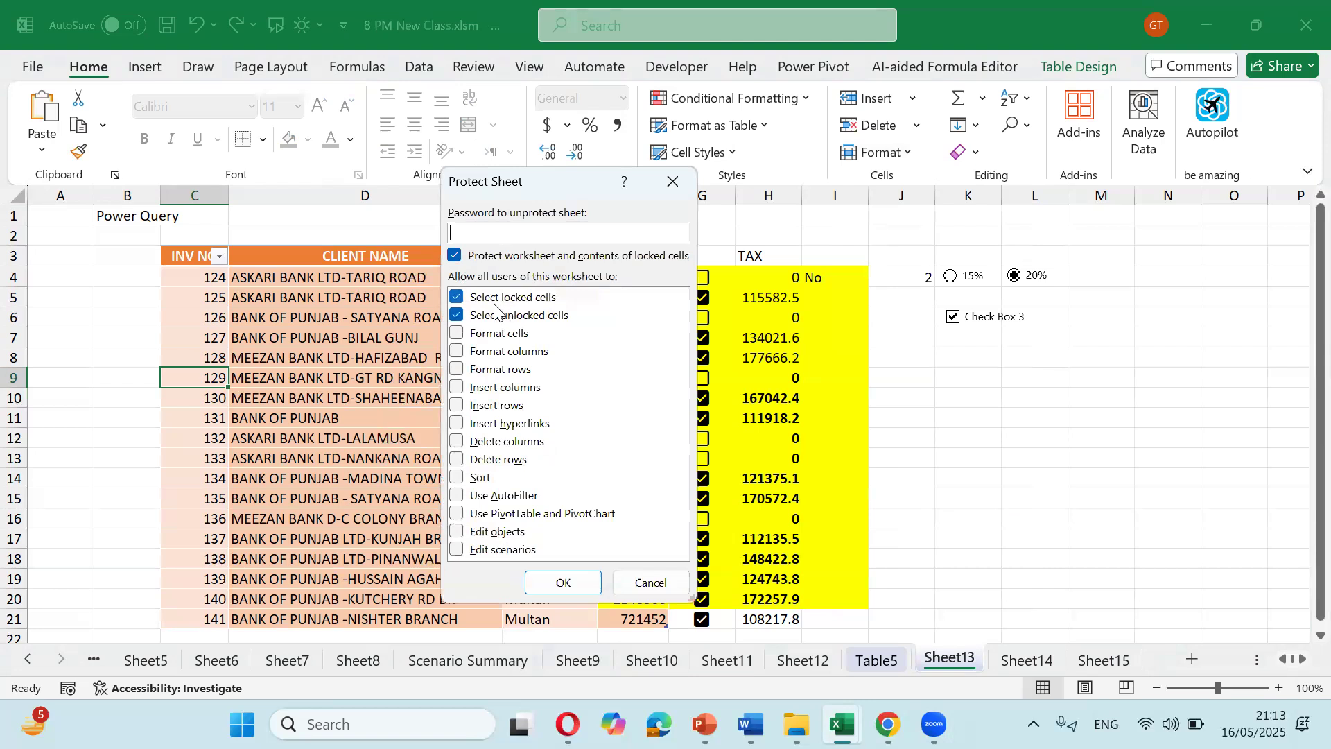
pyautogui.click(672, 182)
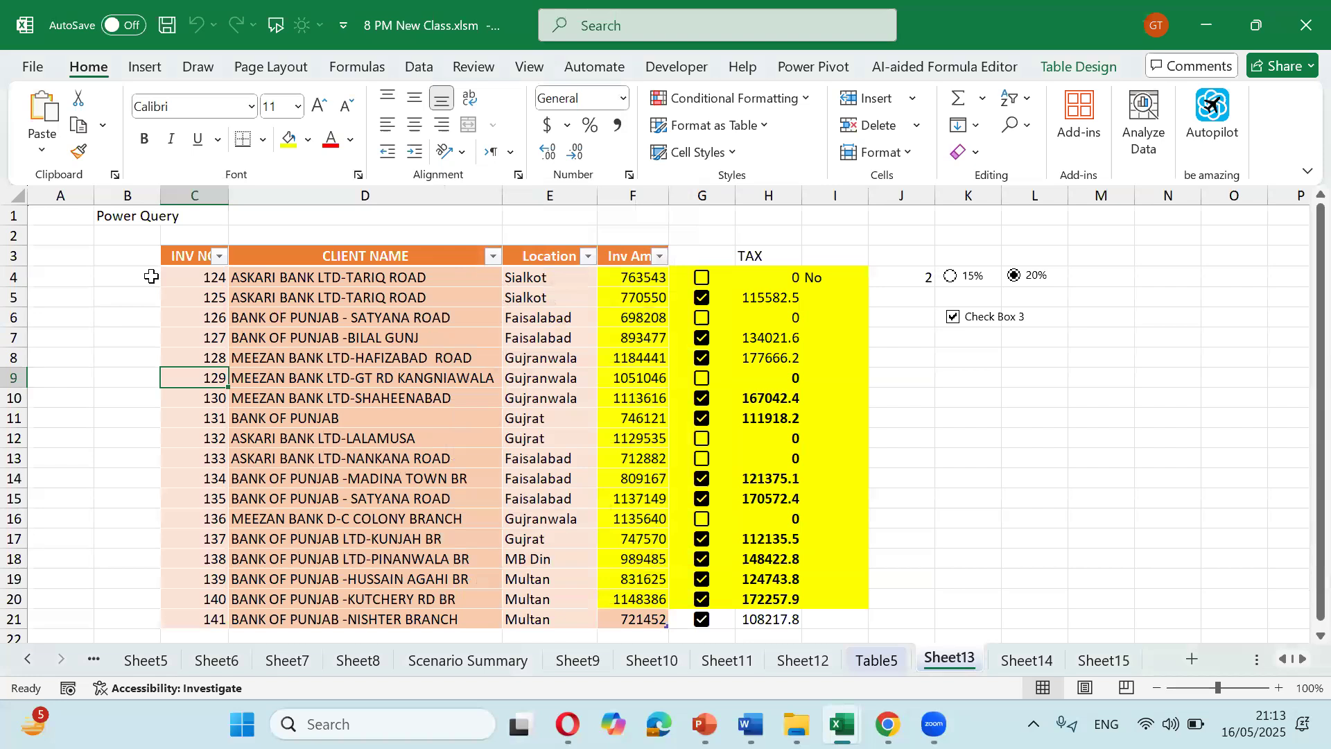
# Step: View cell A6's locking options on the Format Cells Protection tab
pyautogui.click(70, 319)
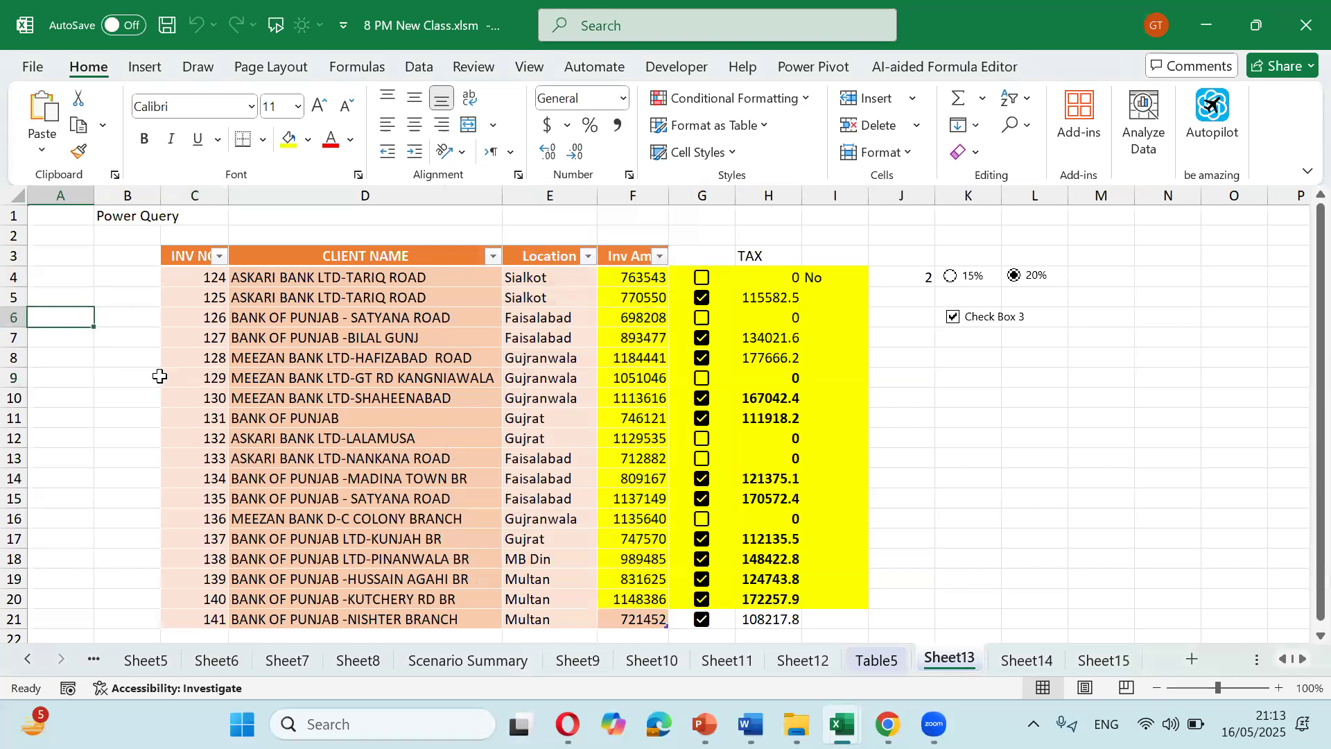
pyautogui.hotkey('ctrl', '1')
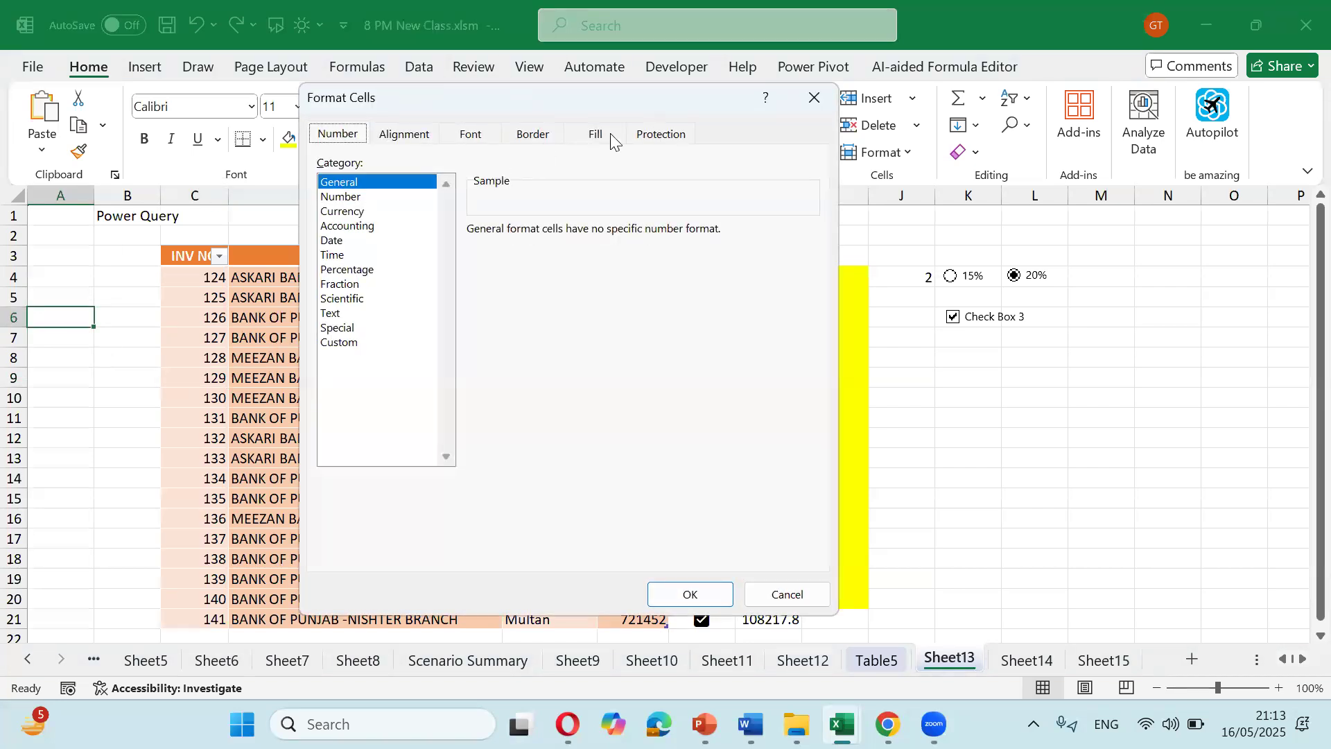
pyautogui.click(658, 135)
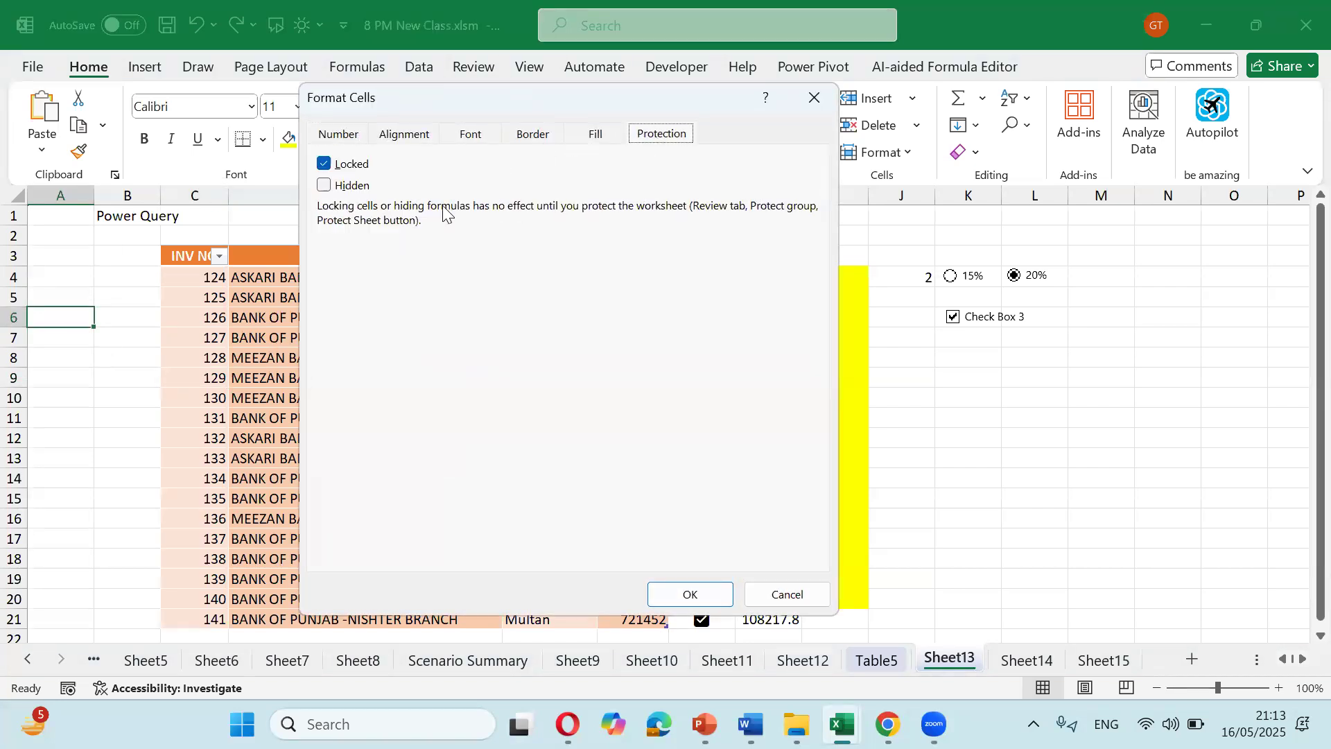
pyautogui.moveTo(446, 98); pyautogui.dragTo(487, 204)
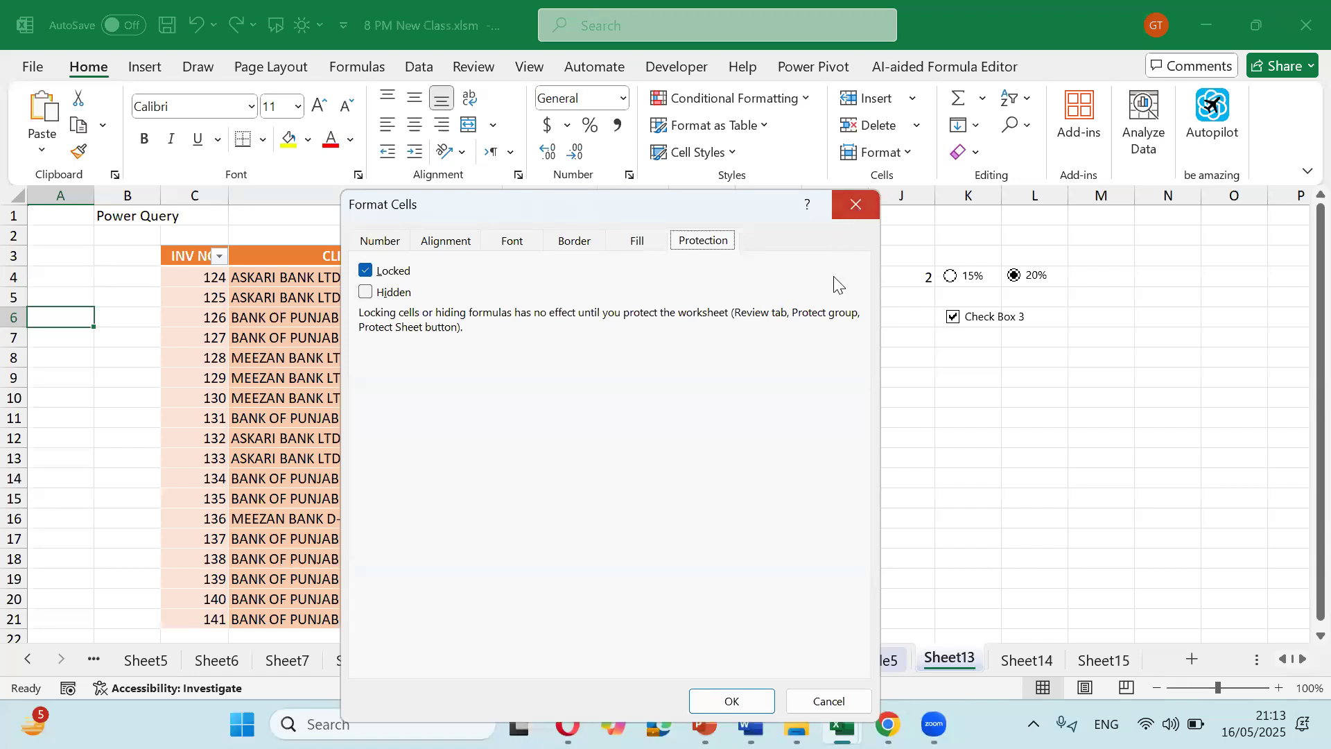
pyautogui.click(855, 204)
pyautogui.click(893, 372)
pyautogui.click(977, 400)
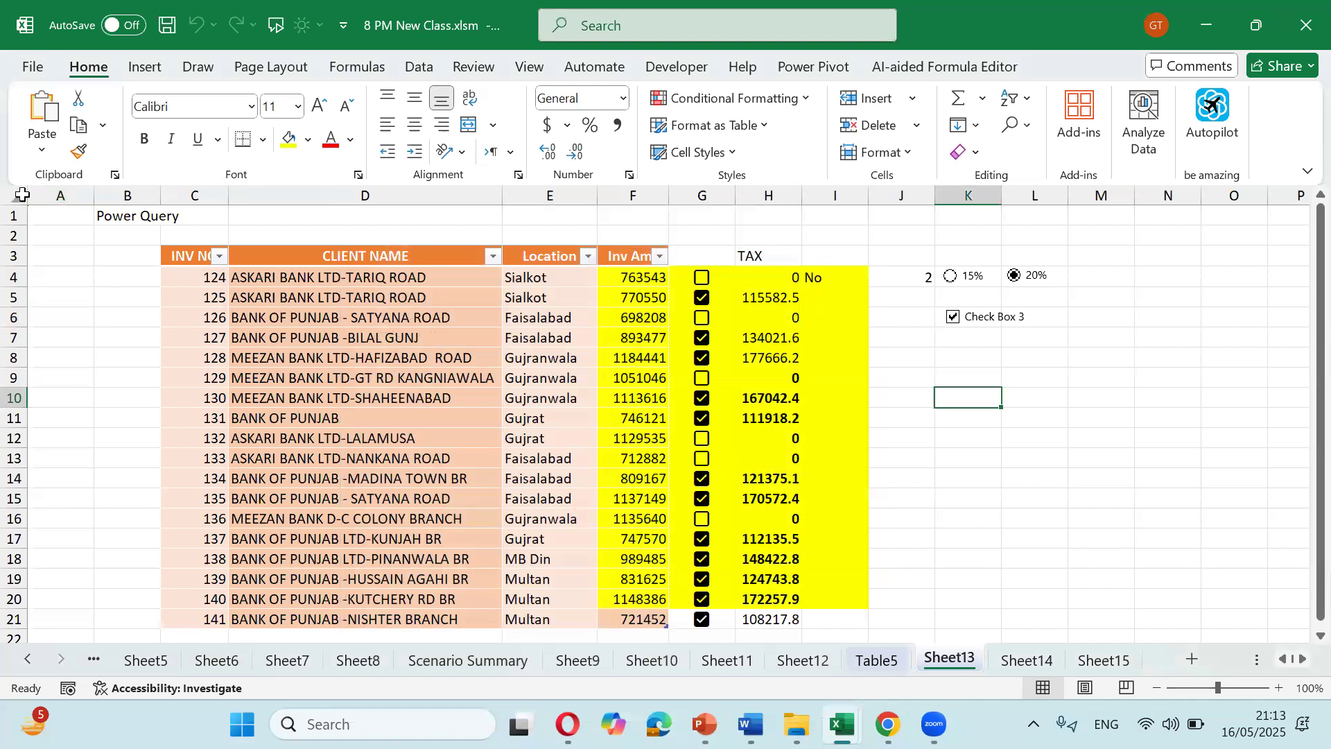
# Step: Apply the Format Cells locking setting to the entire worksheet
pyautogui.click(22, 195)
pyautogui.hotkey('ctrl', '1')
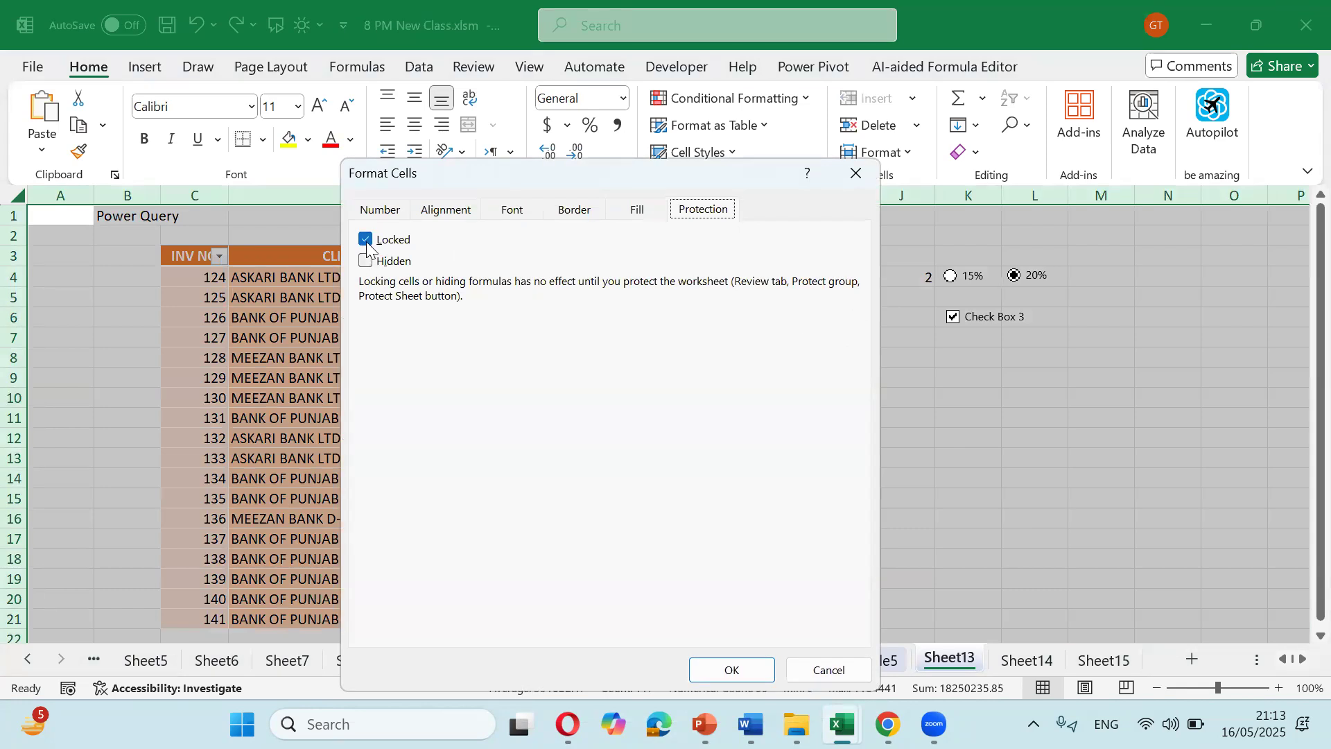
pyautogui.press('Tab')
pyautogui.click(746, 671)
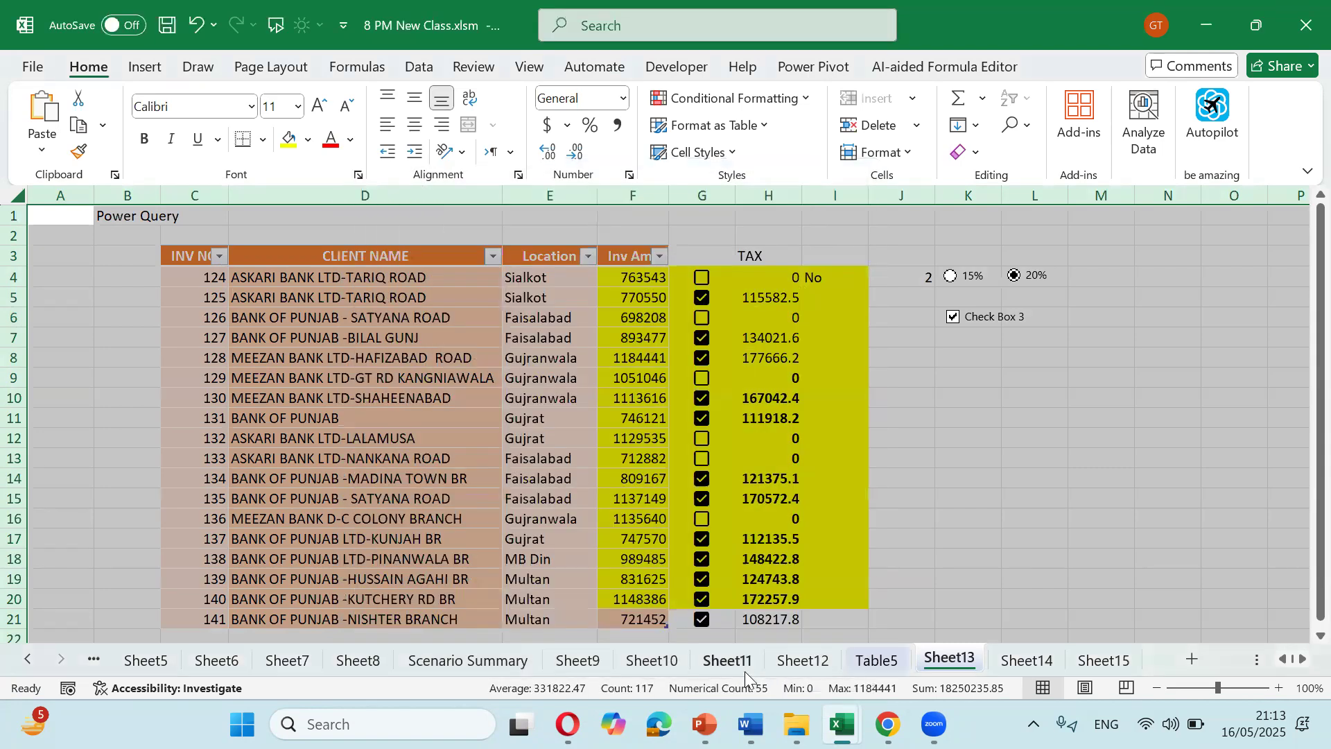
# Step: Mark the TAX values H4:H21 as Locked
pyautogui.click(797, 458)
pyautogui.moveTo(769, 278); pyautogui.dragTo(770, 358)
pyautogui.moveTo(761, 417); pyautogui.dragTo(753, 619)
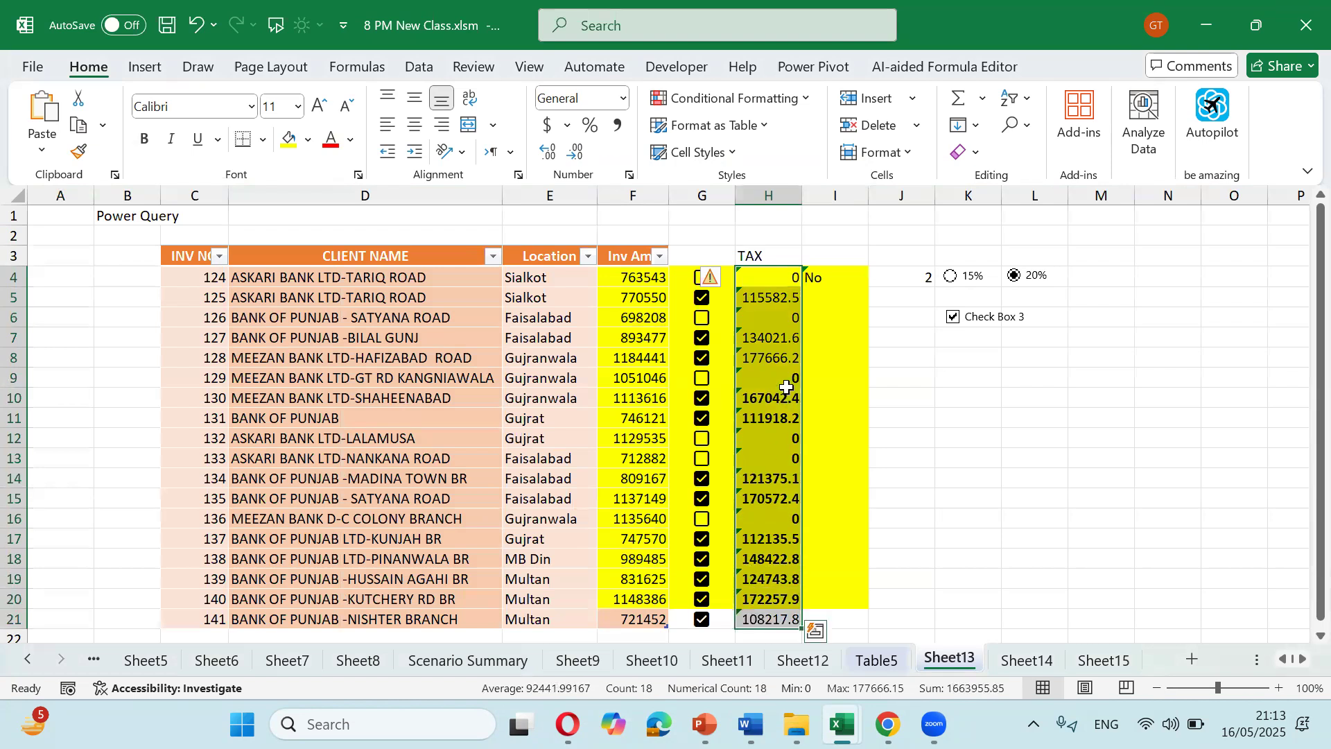
pyautogui.moveTo(762, 278); pyautogui.dragTo(766, 624)
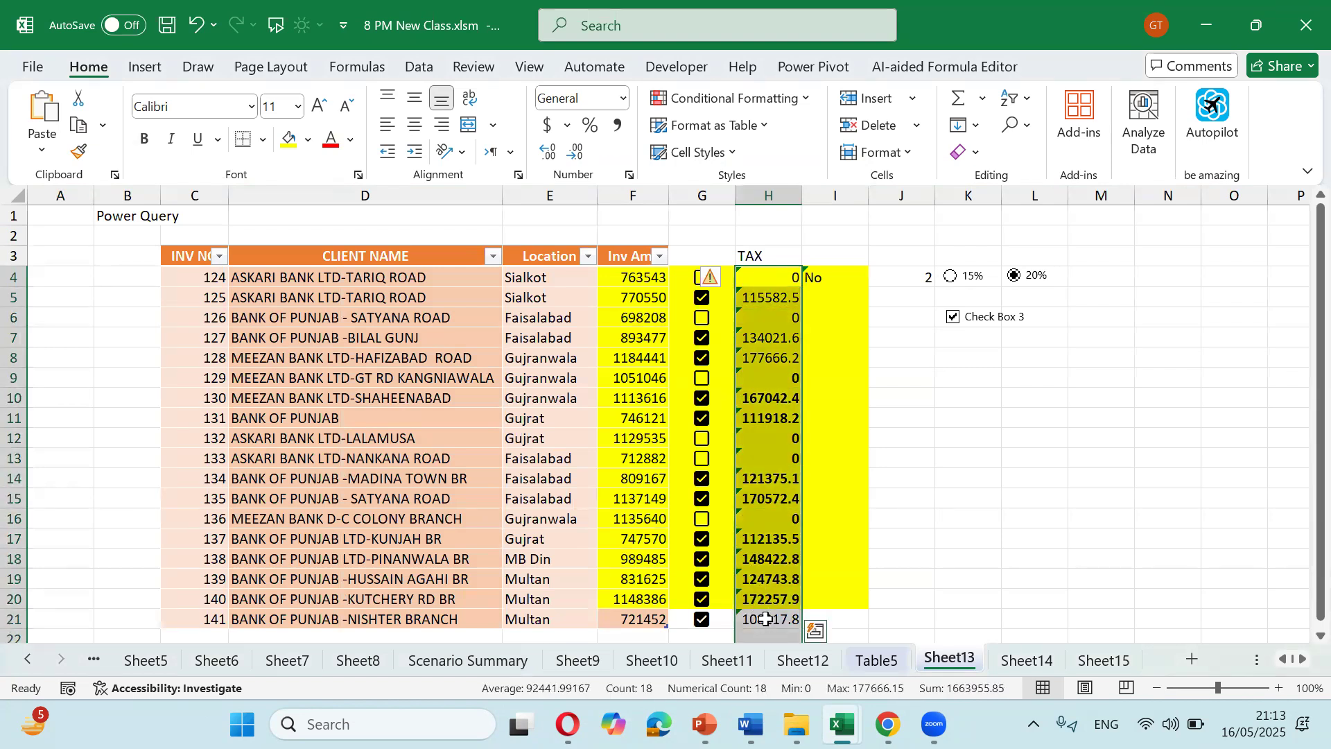
pyautogui.hotkey('ctrl', '1')
pyautogui.hotkey('alt', 'l')
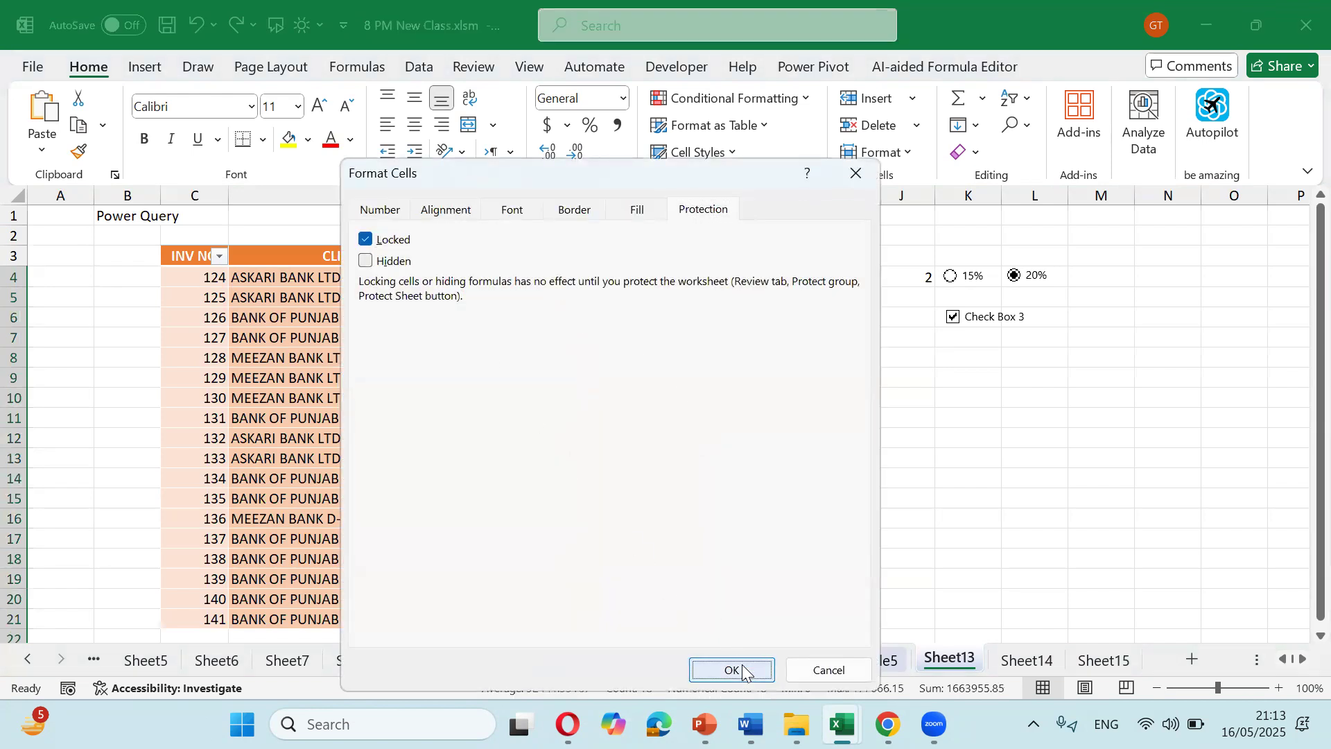
pyautogui.click(736, 666)
# Step: Check the protection settings of TAX cells H14 and cell L16
pyautogui.click(783, 405)
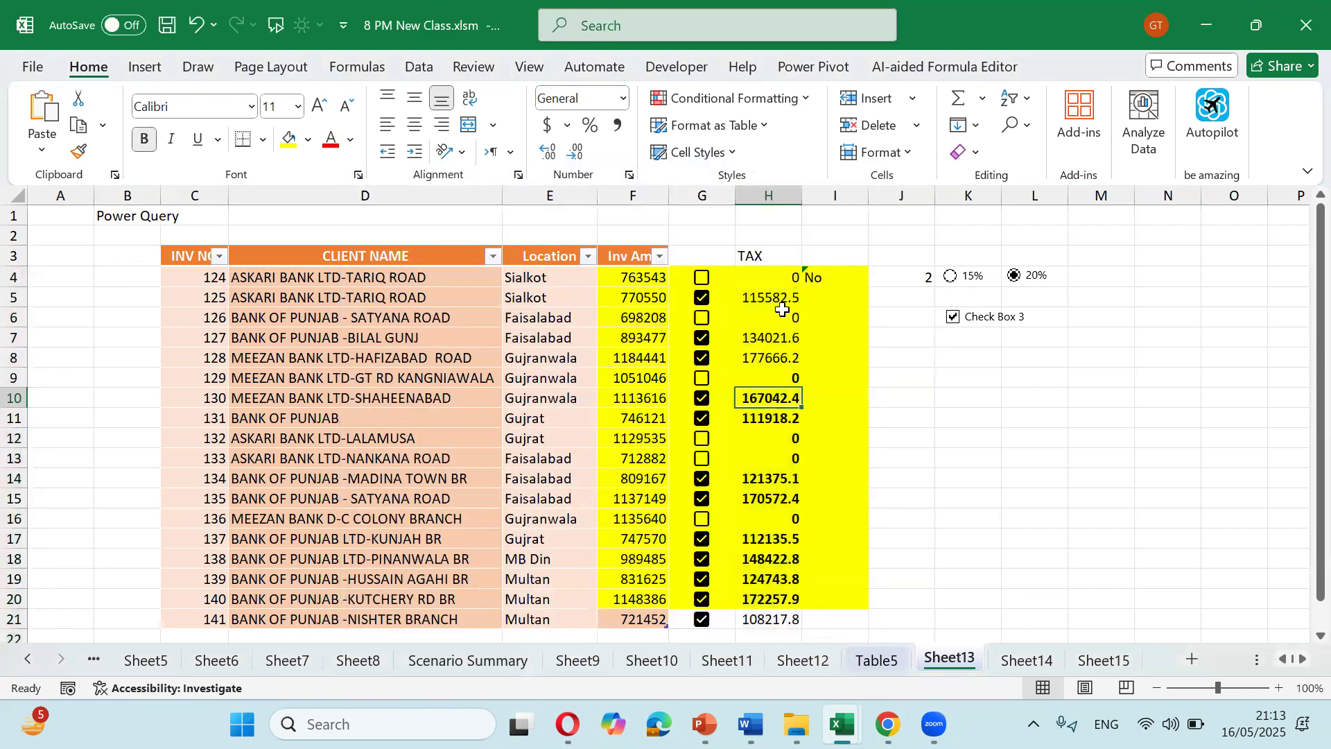
pyautogui.moveTo(768, 278); pyautogui.dragTo(787, 619)
pyautogui.click(793, 477)
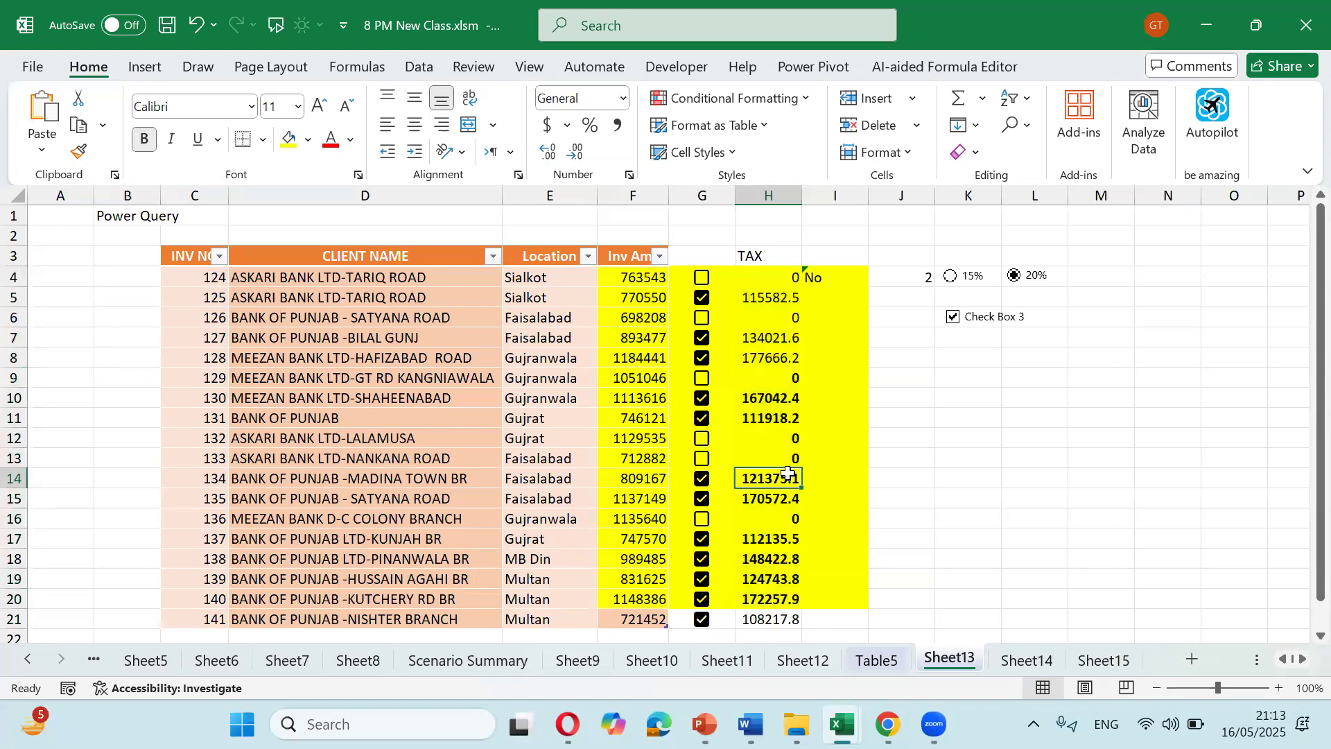
pyautogui.hotkey('ctrl', '1')
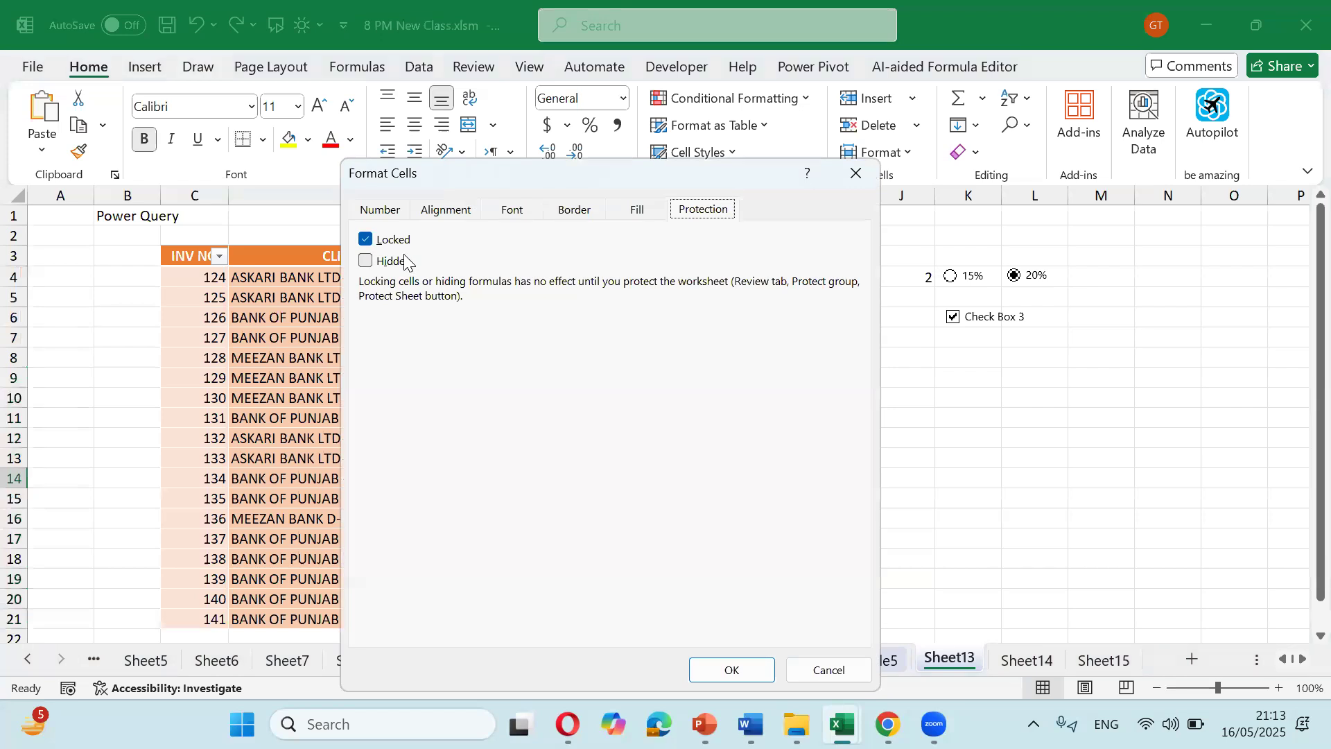
pyautogui.press('Escape')
pyautogui.click(1044, 515)
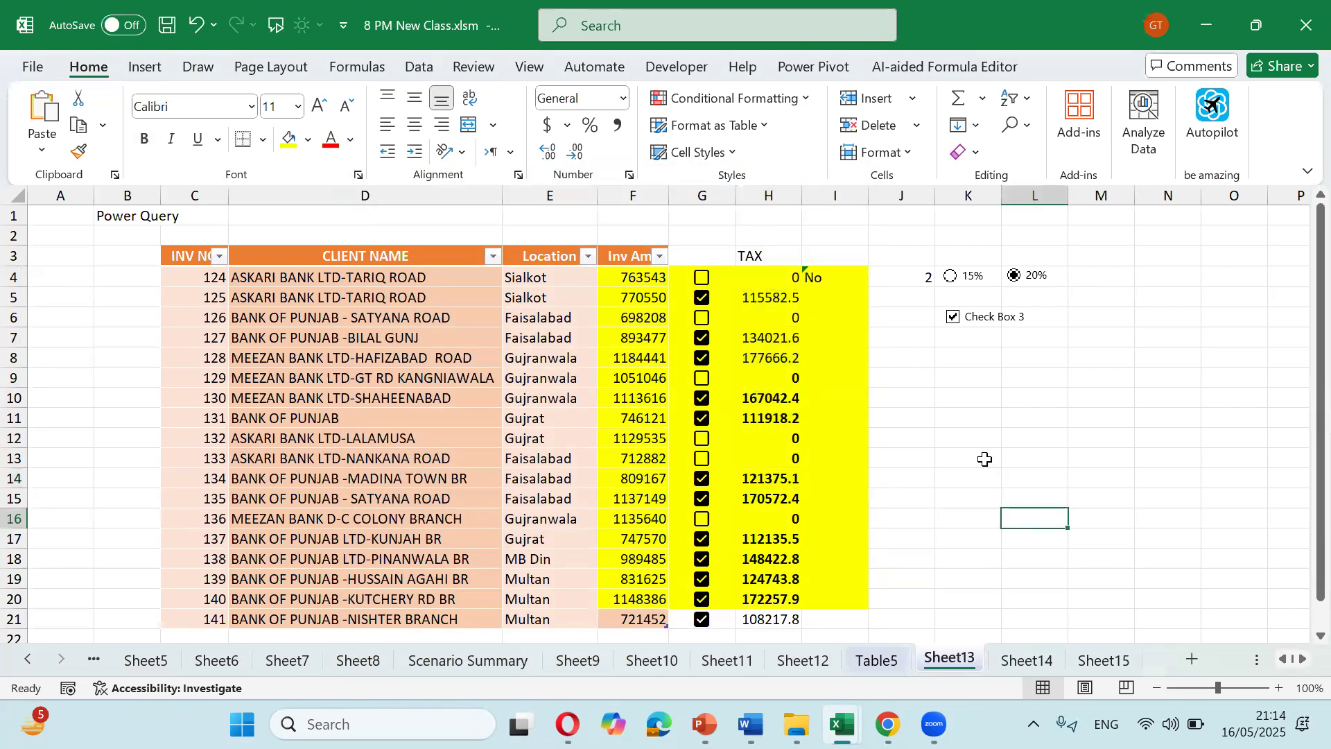
pyautogui.hotkey('ctrl', '1')
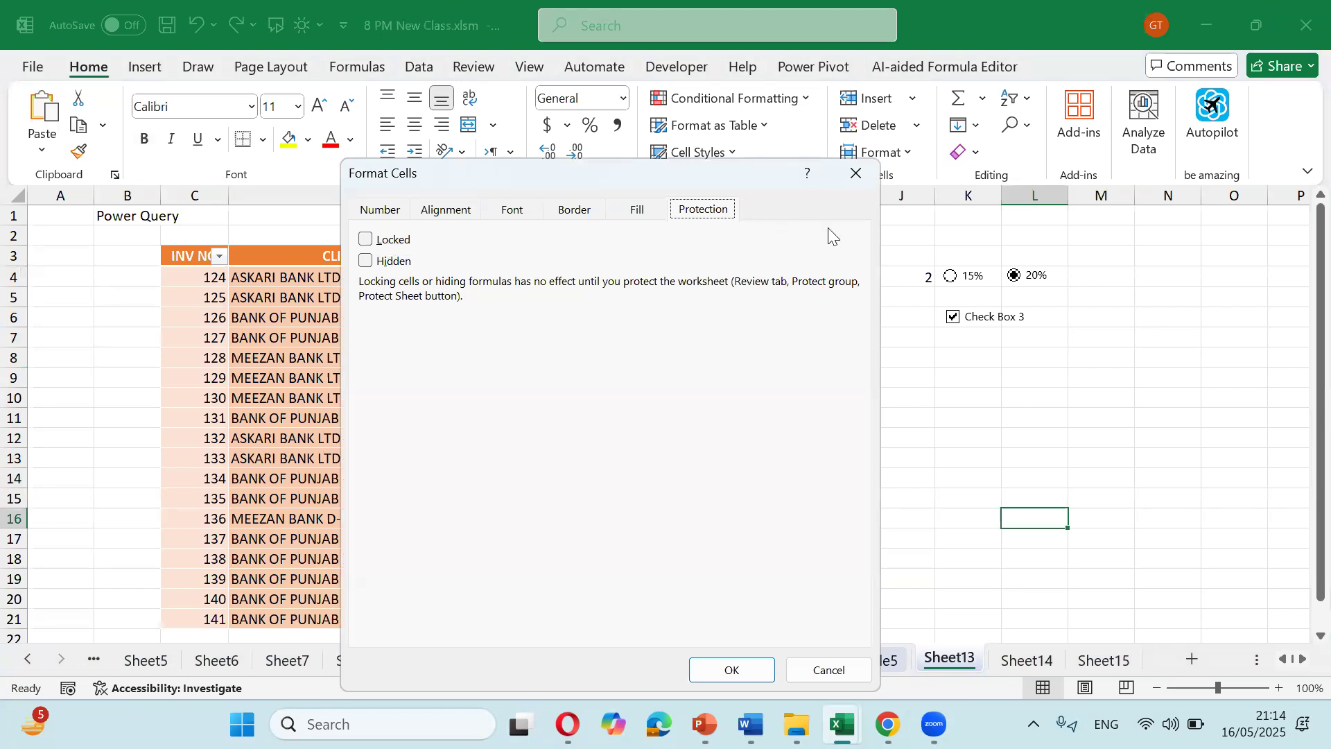
pyautogui.click(856, 173)
pyautogui.click(908, 150)
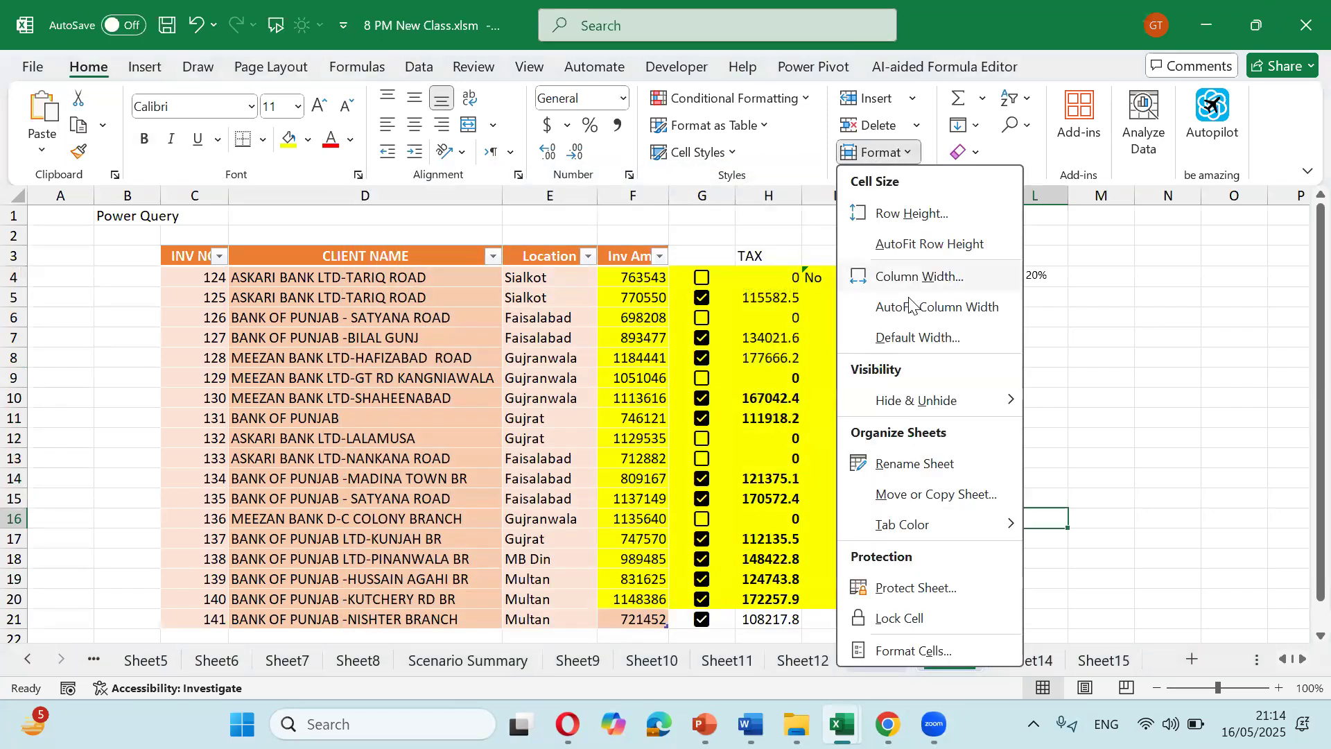
# Step: Protect Sheet13 with 'Select locked cells' cleared and 'Select unlocked cells' kept checked
pyautogui.click(935, 591)
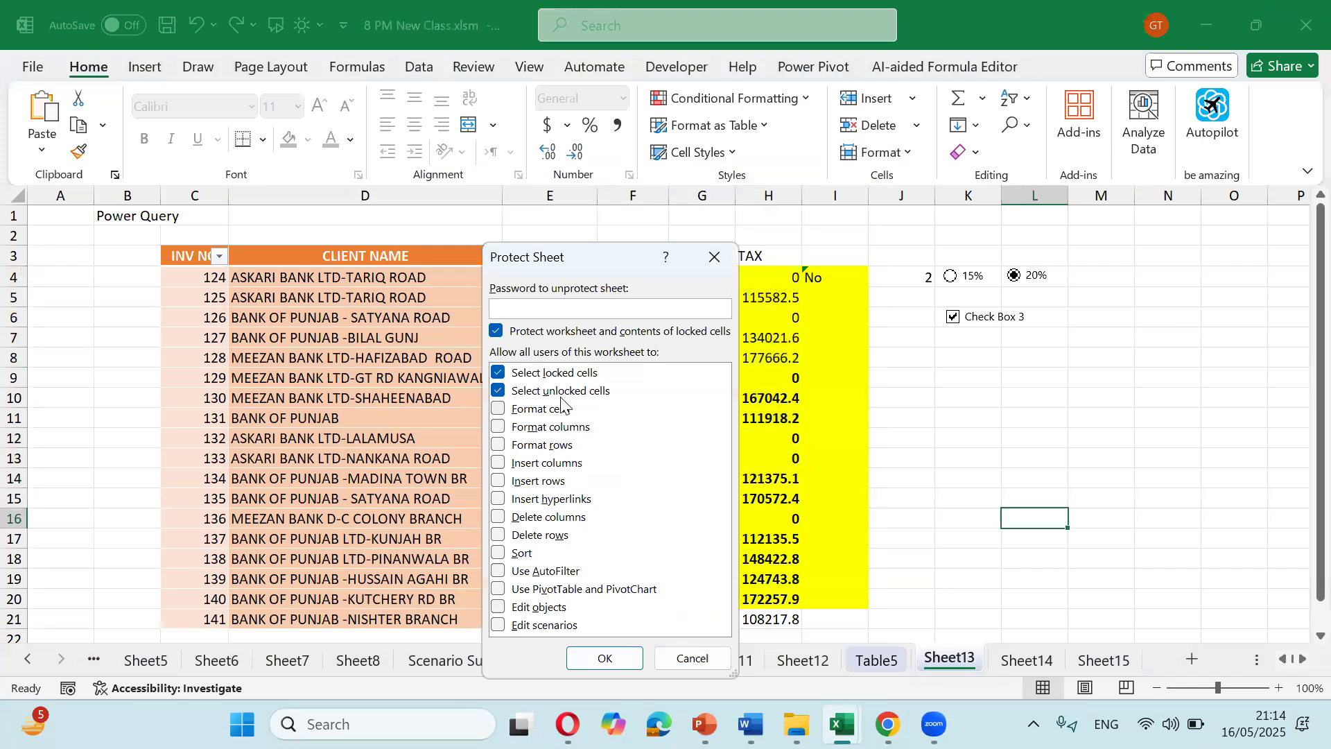
pyautogui.moveTo(592, 265); pyautogui.dragTo(561, 266)
pyautogui.click(466, 392)
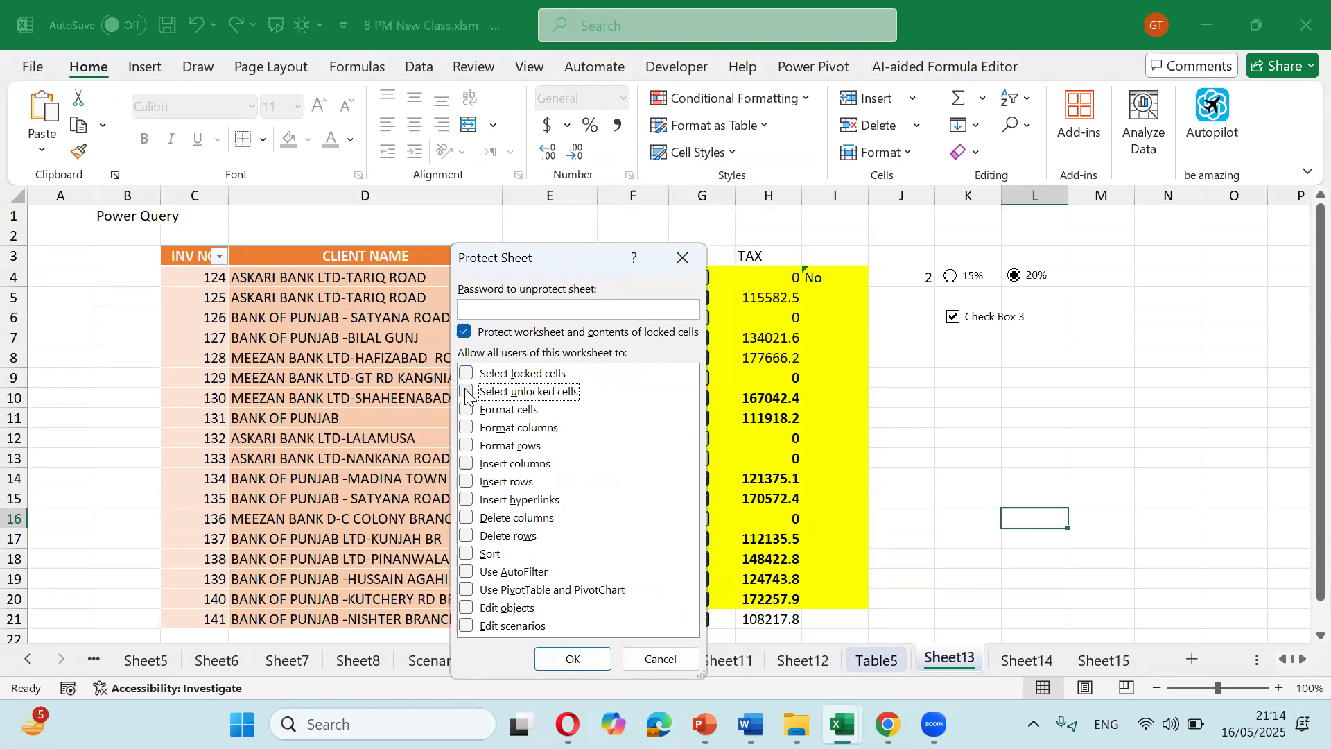
pyautogui.click(466, 373)
pyautogui.click(601, 661)
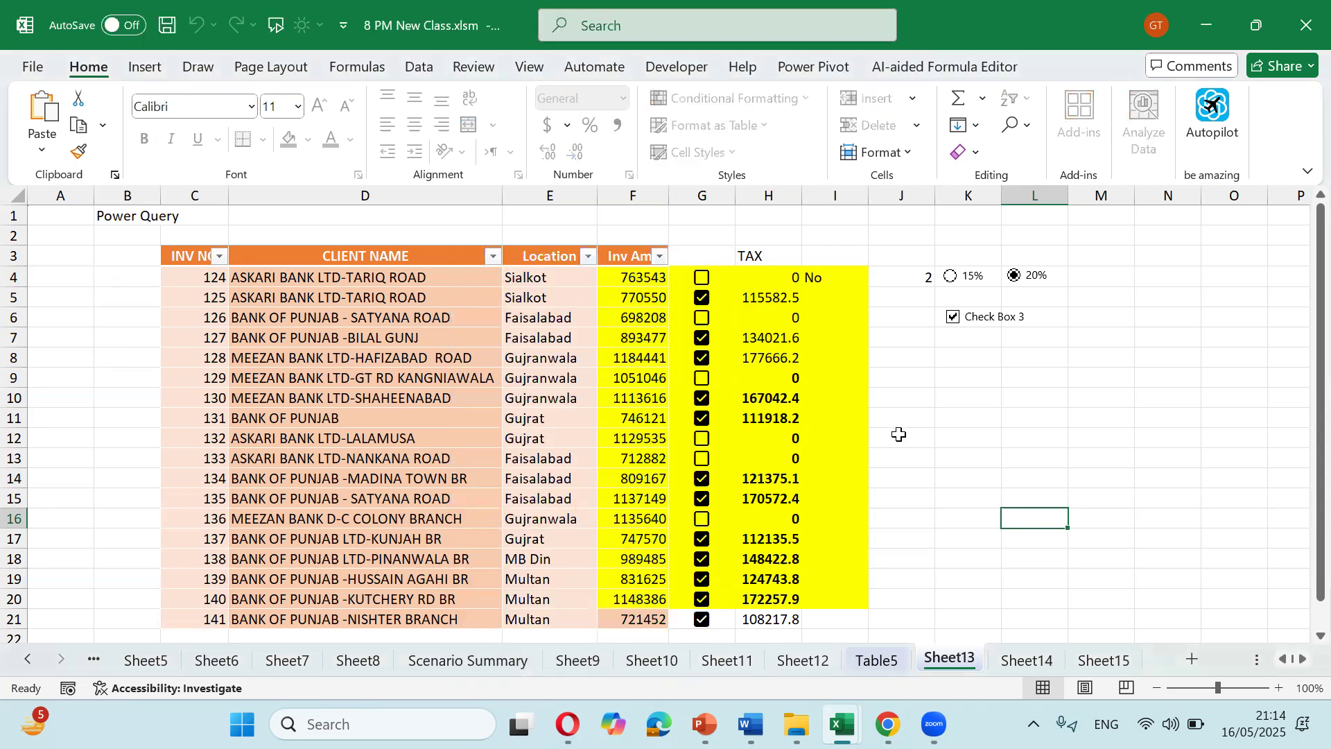
# Step: Arrow through the protected sheet, confirming the cursor jumps only between unlocked cells, ending at I11
pyautogui.press('Left')
pyautogui.press('Left')
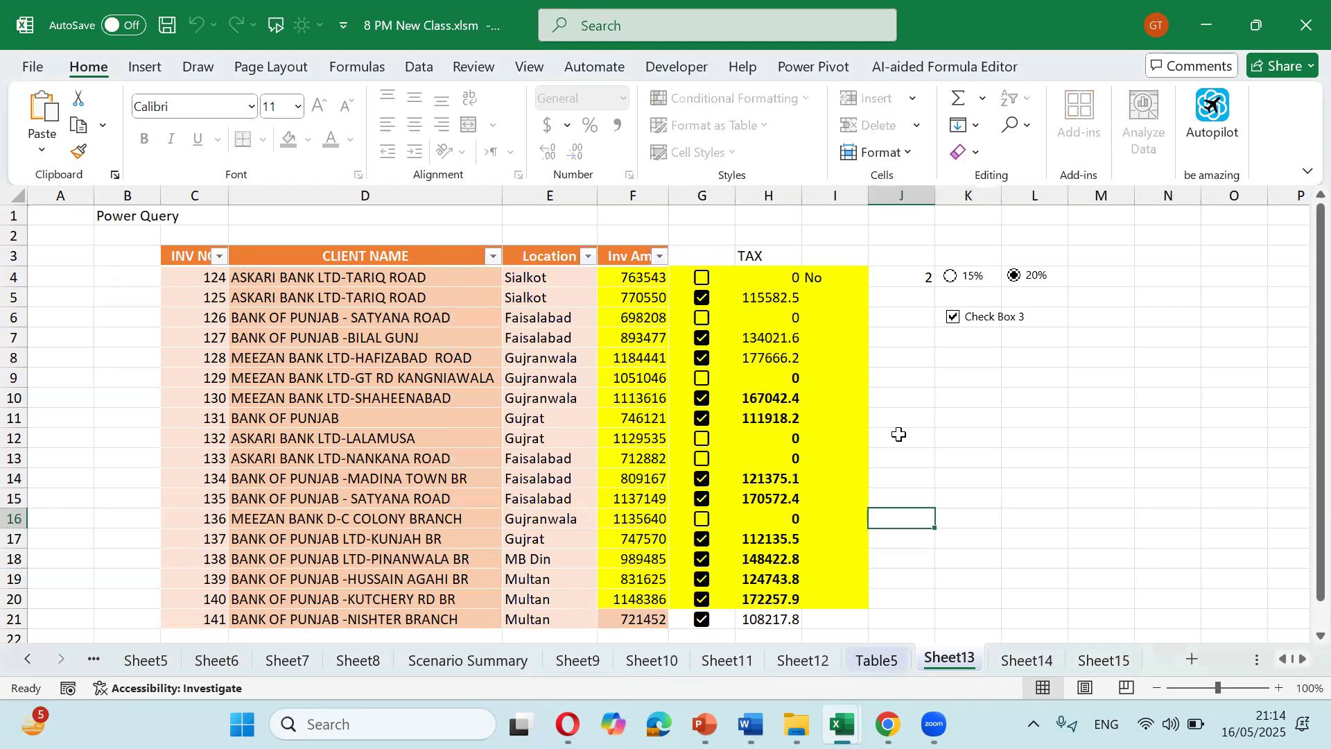
pyautogui.press('Left')
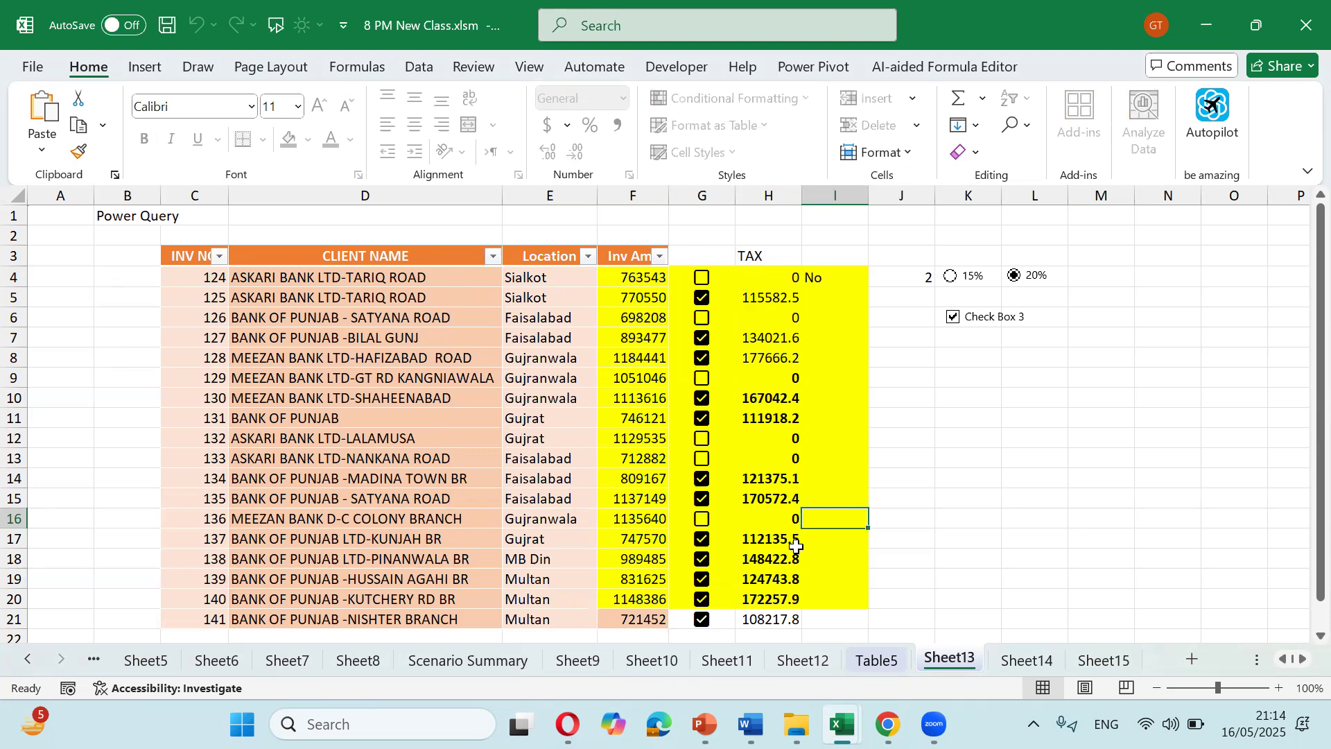
pyautogui.press('Left')
pyautogui.press('Right')
pyautogui.press('Left')
pyautogui.press('Right')
pyautogui.press('Left')
pyautogui.press('Up')
pyautogui.press('Right')
pyautogui.press('Left')
pyautogui.press('Right')
pyautogui.press('Up')
pyautogui.press('Up')
pyautogui.press('Left')
pyautogui.press('Right')
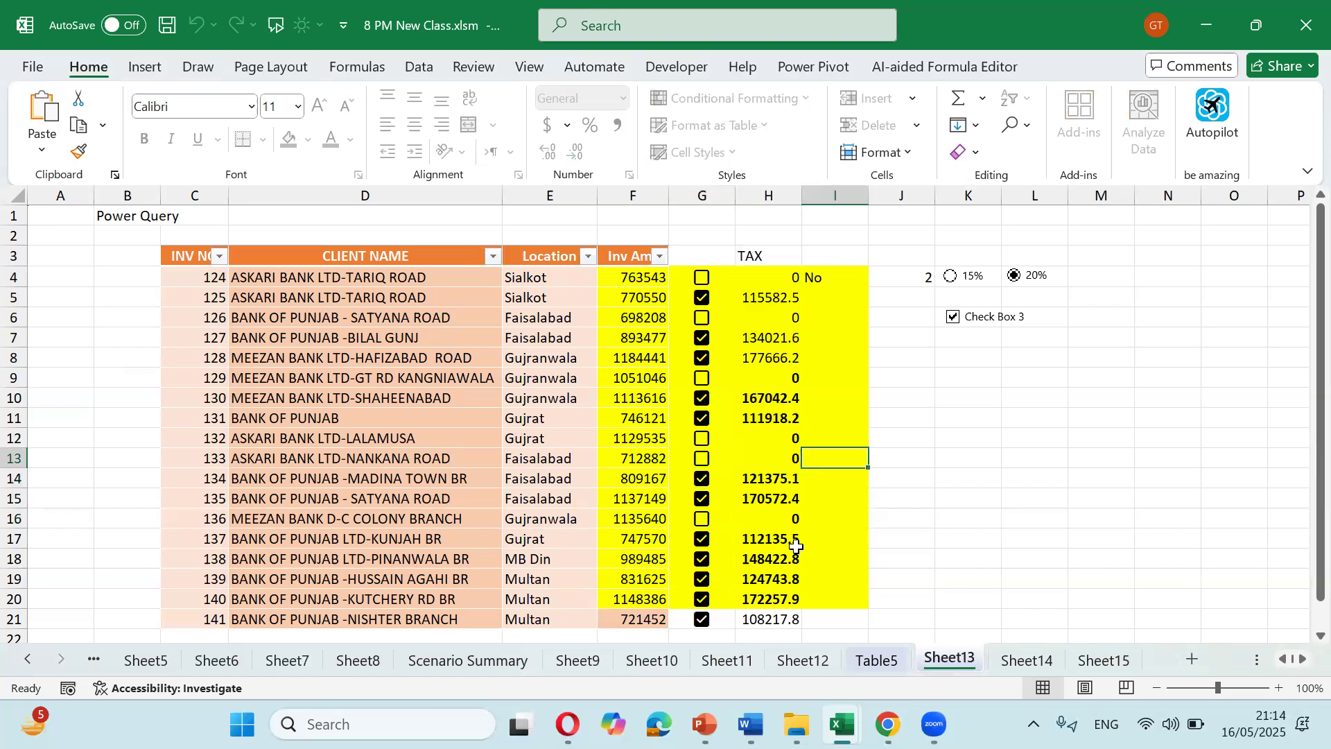
pyautogui.press('Left')
pyautogui.press('Up')
pyautogui.press('Right')
pyautogui.press('Up')
pyautogui.press('Left')
pyautogui.press('Right')
pyautogui.press('Left')
pyautogui.press('Right')
pyautogui.press('Up')
pyautogui.press('Up')
pyautogui.press('Left')
pyautogui.press('Right')
pyautogui.press('Left')
pyautogui.press('Left')
pyautogui.press('Right')
pyautogui.press('Right')
pyautogui.press('Right')
pyautogui.press('Down')
pyautogui.press('Left')
pyautogui.press('Left')
pyautogui.press('Left')
pyautogui.press('Right')
pyautogui.press('Right')
pyautogui.press('Down')
pyautogui.press('Left')
pyautogui.press('Left')
pyautogui.press('Right')
pyautogui.press('Right')
pyautogui.press('Left')
pyautogui.press('Left')
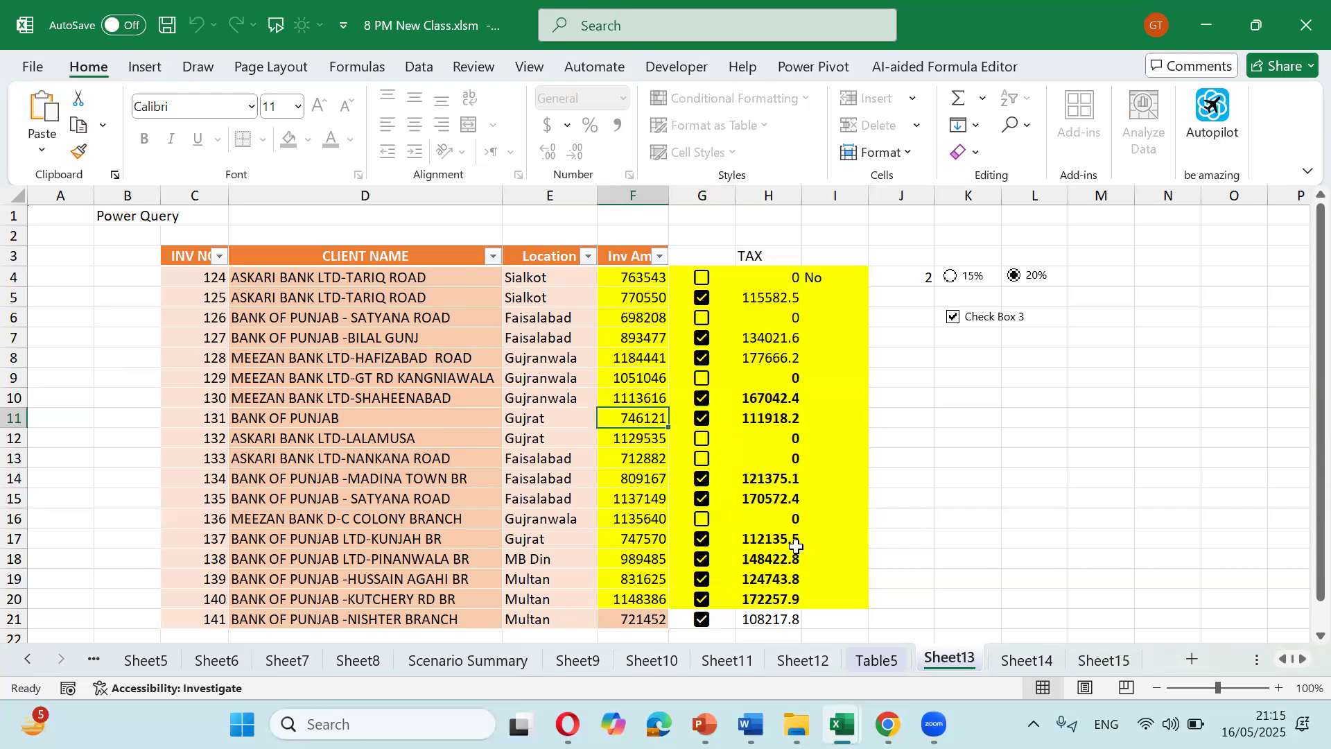
pyautogui.press('Left')
pyautogui.press('Right')
pyautogui.press('Right')
pyautogui.press('Right')
pyautogui.press('Left')
pyautogui.press('Left')
pyautogui.press('Right')
pyautogui.press('Right')
pyautogui.press('Left')
pyautogui.press('Left')
pyautogui.press('Right')
pyautogui.press('Right')
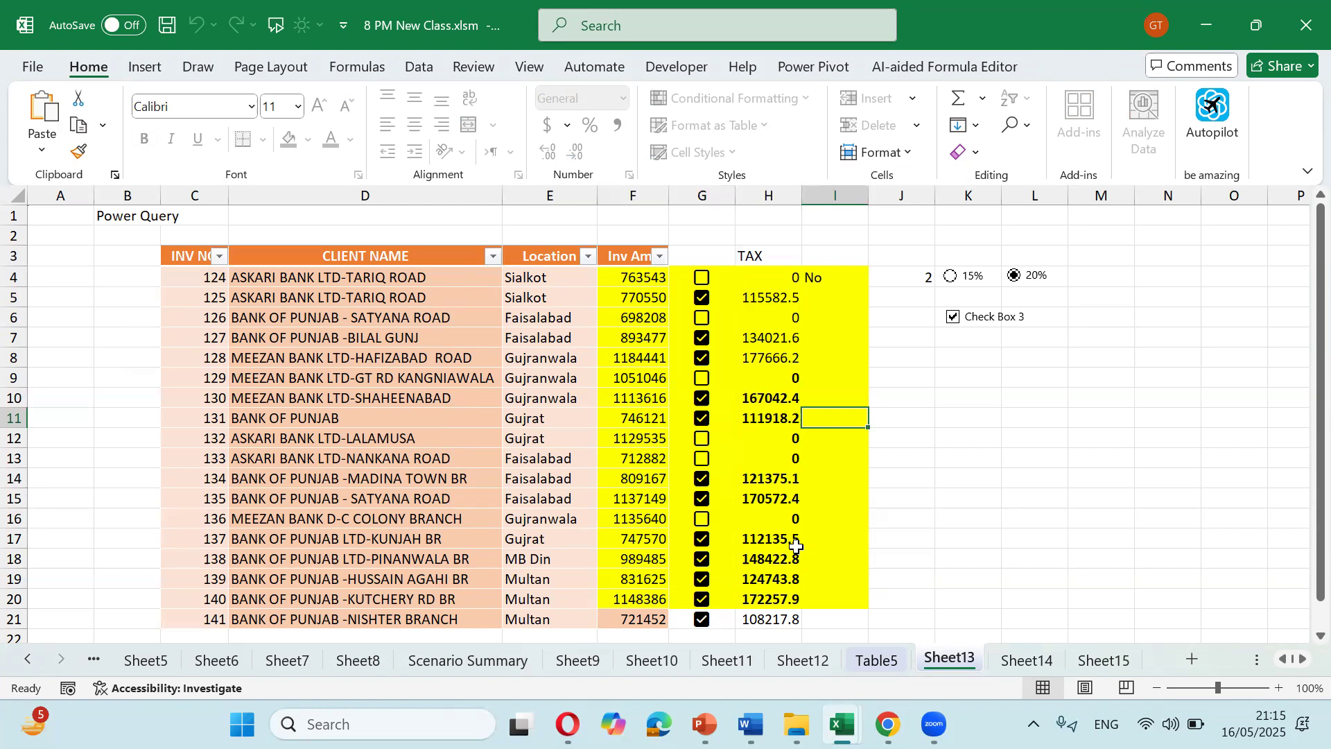
# Step: Enter test text 'khdjhe' in I11 and 'khkie' in J11, then delete both
pyautogui.write('khdjhe')
pyautogui.press('Right')
pyautogui.write('khkie')
pyautogui.press('Return')
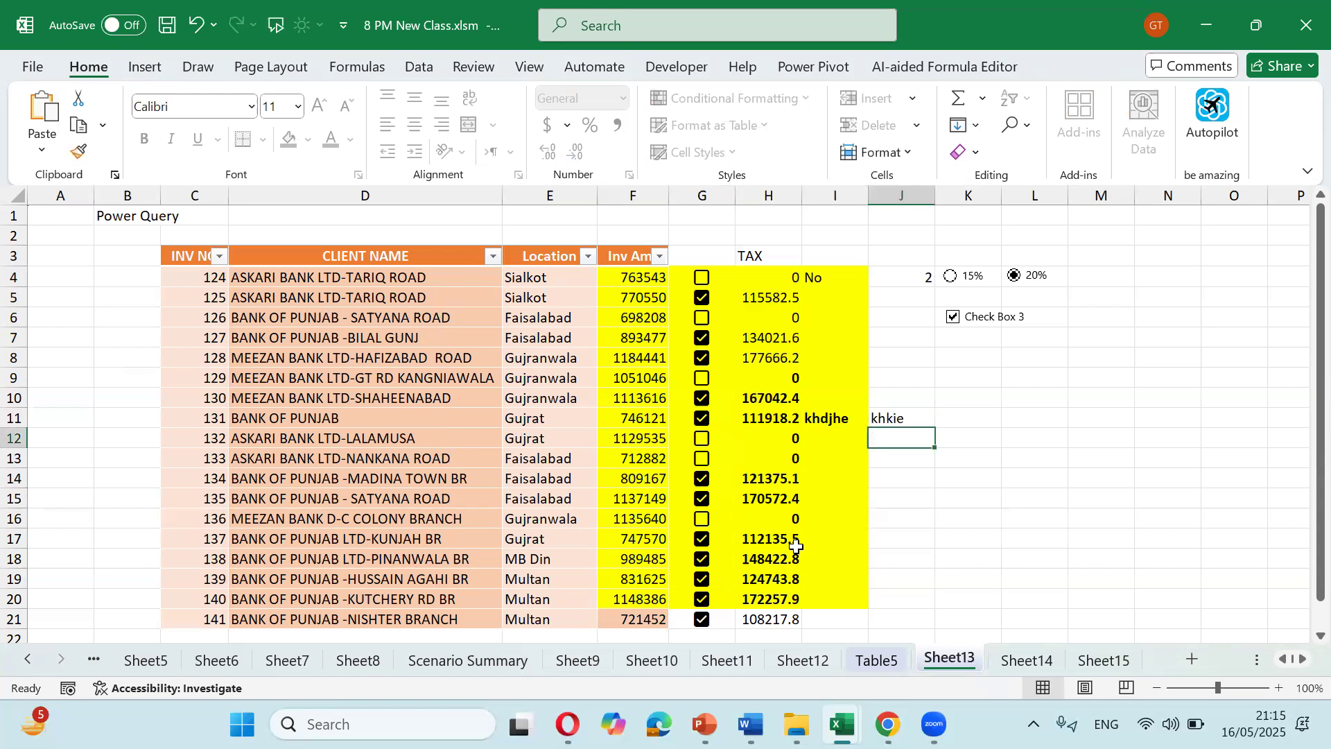
pyautogui.press('Left')
pyautogui.press('Up')
pyautogui.hotkey('shift', 'Right')
pyautogui.press('Delete')
# Step: Clear the Inv Amt values in F11:F14
pyautogui.press('Left')
pyautogui.press('Left')
pyautogui.press('Left')
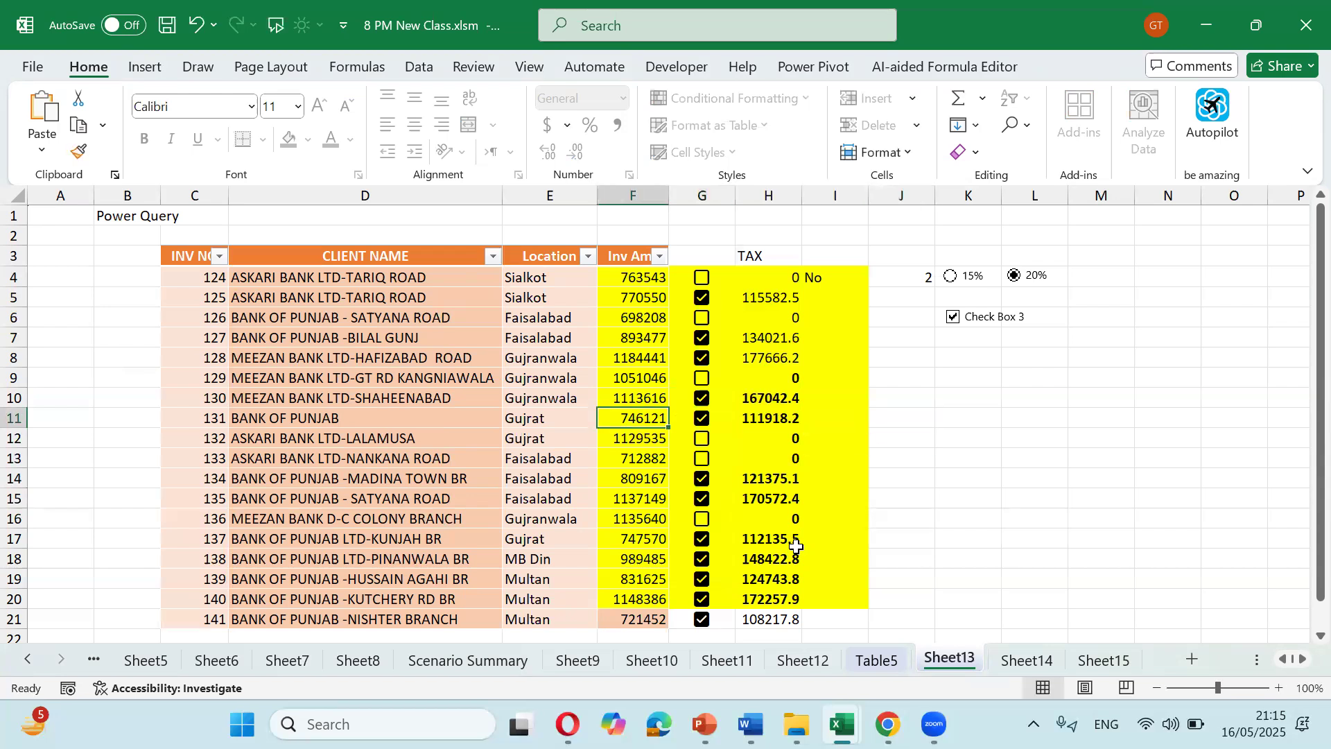
pyautogui.hotkey('shift', 'Down')
pyautogui.hotkey('shift', 'Down')
pyautogui.hotkey('shift', 'Down')
pyautogui.press('Delete')
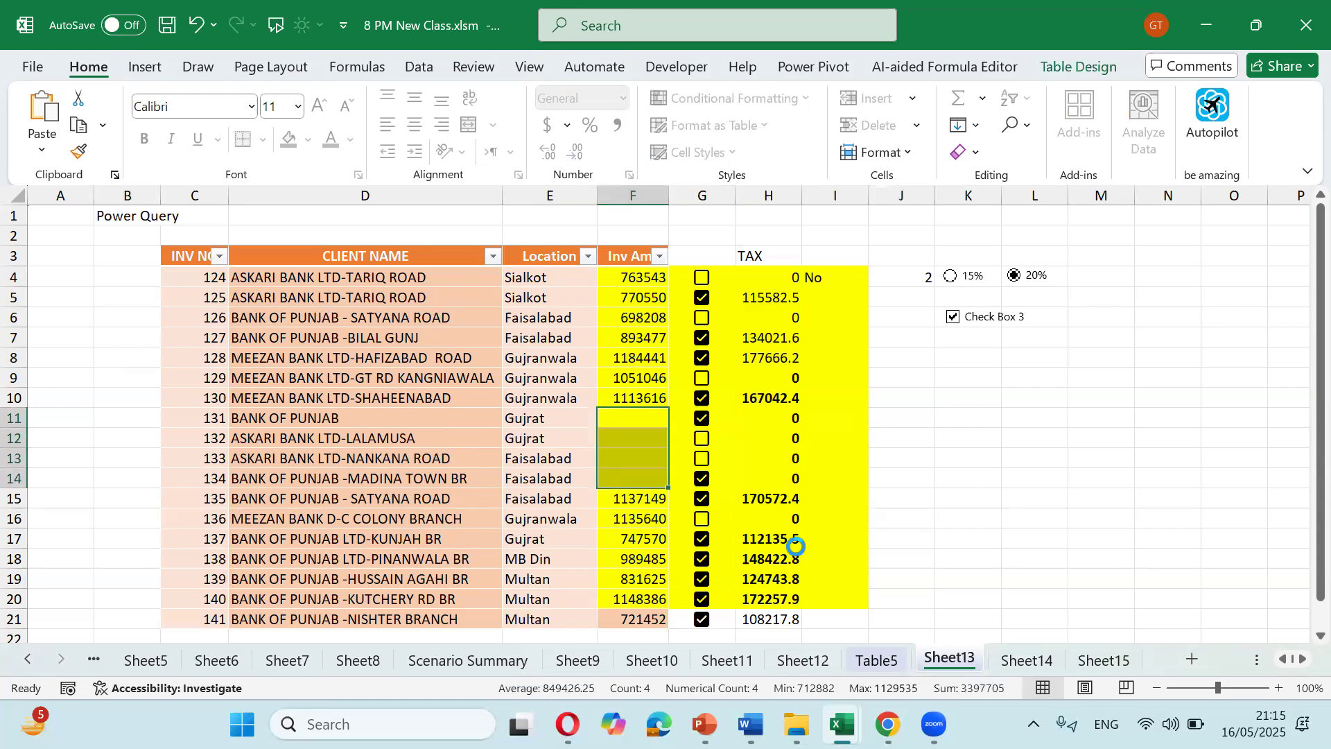
# Step: Undo to restore the F11:F14 Inv Amt values and unprotect Sheet13
pyautogui.click(849, 456)
pyautogui.hotkey('ctrl', 'z')
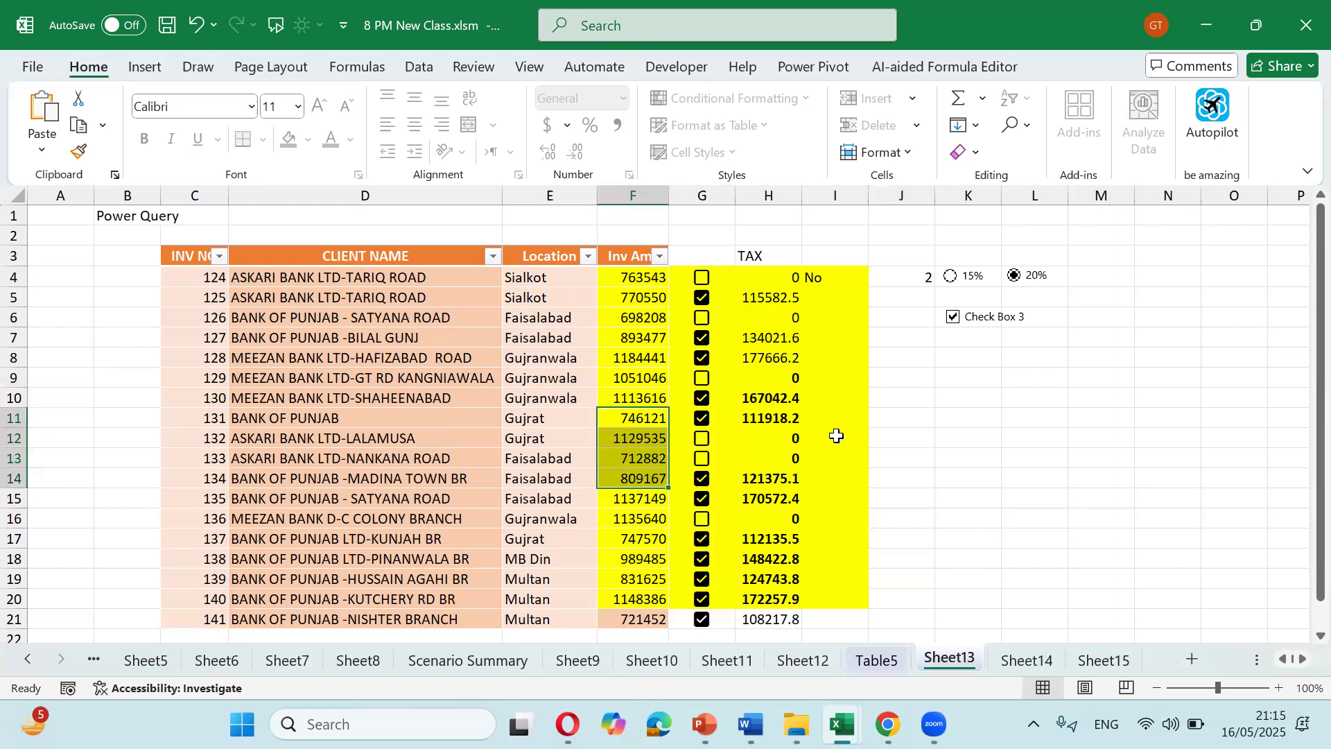
pyautogui.click(901, 149)
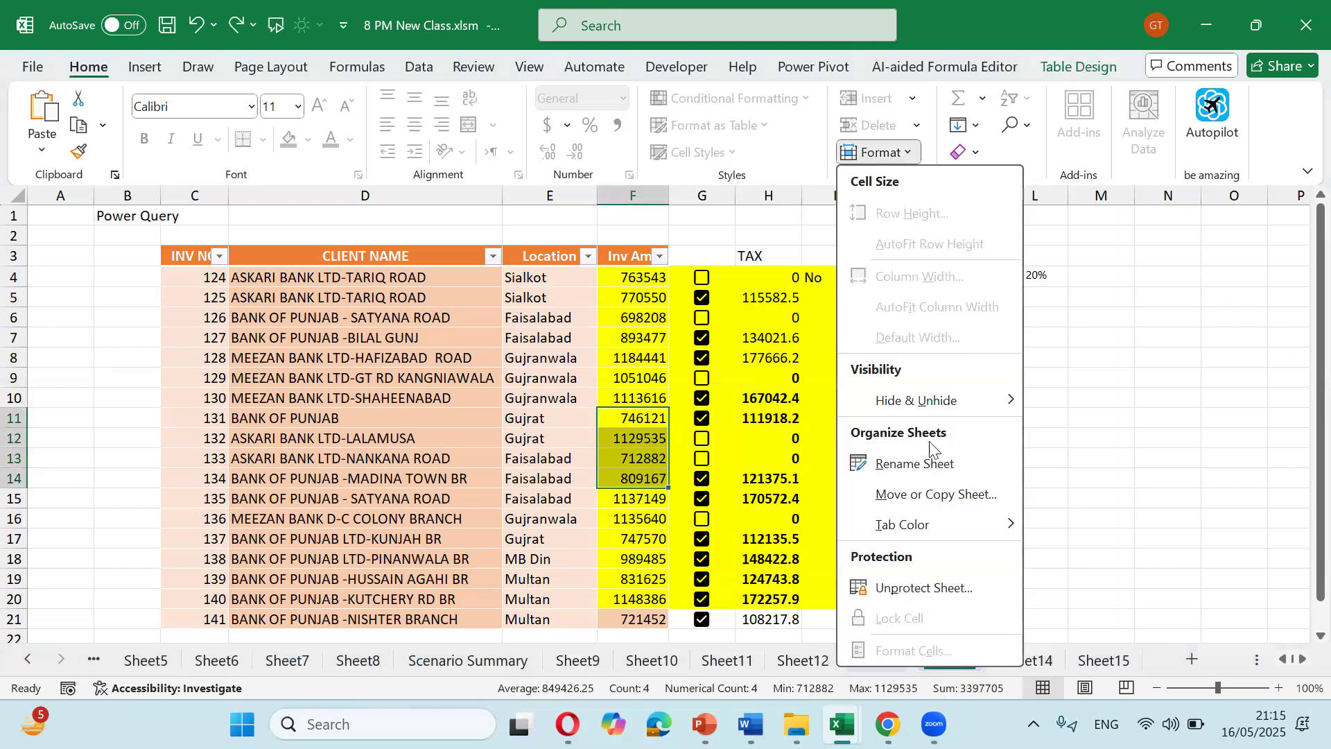
pyautogui.click(915, 587)
# Step: Re-protect Sheet13 allowing selection of both locked and unlocked cells
pyautogui.click(894, 152)
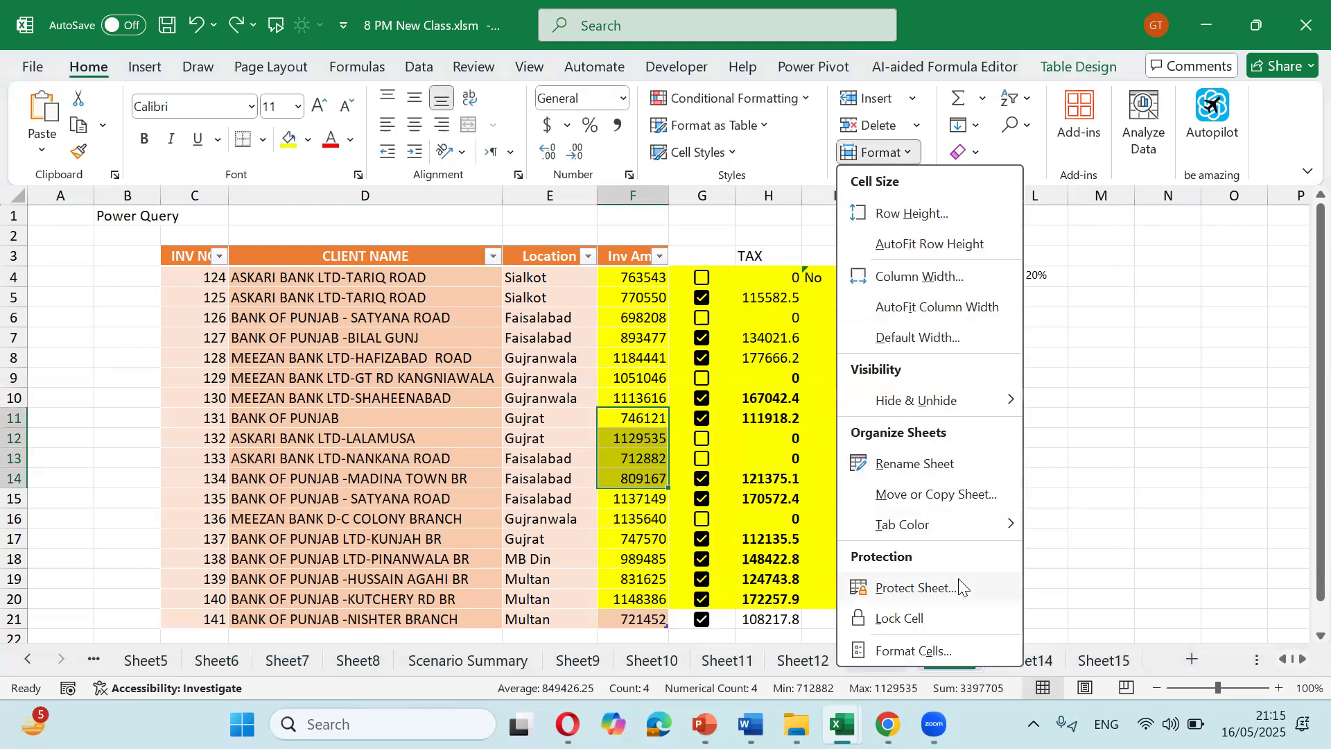
pyautogui.click(957, 586)
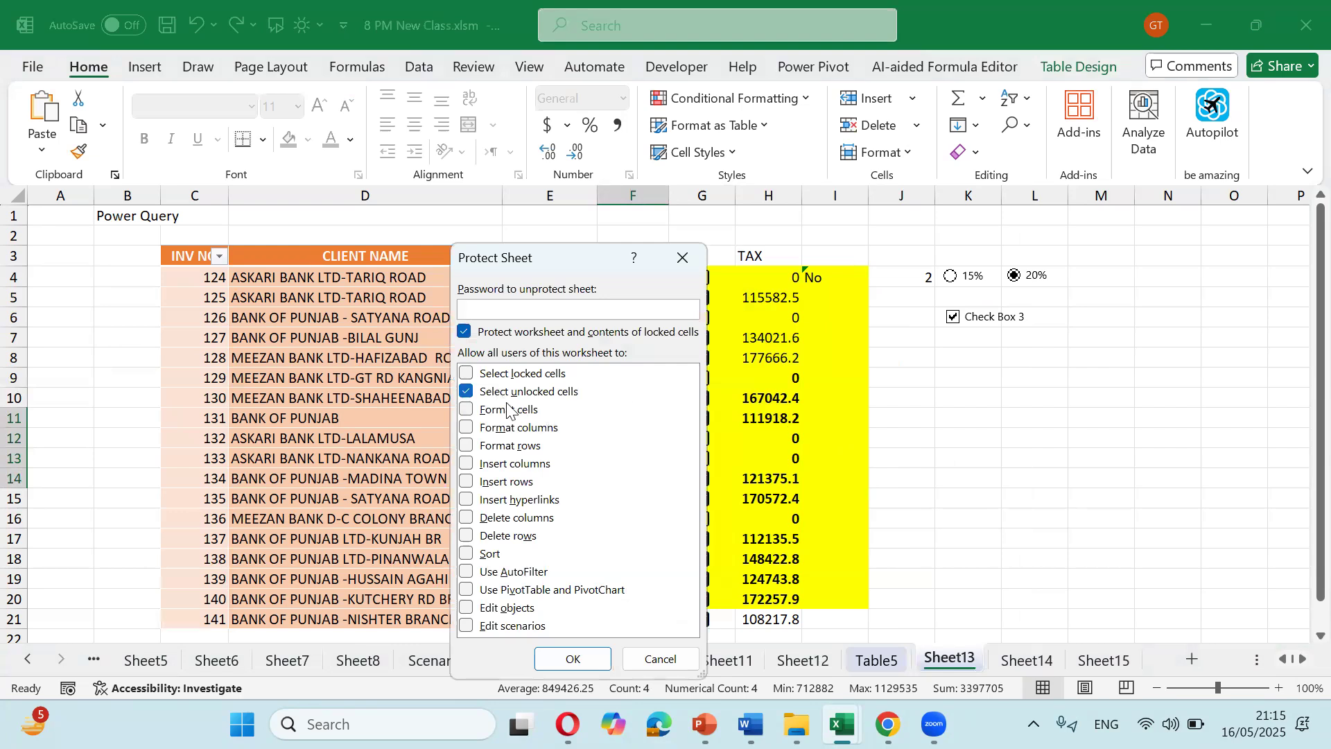
pyautogui.click(475, 375)
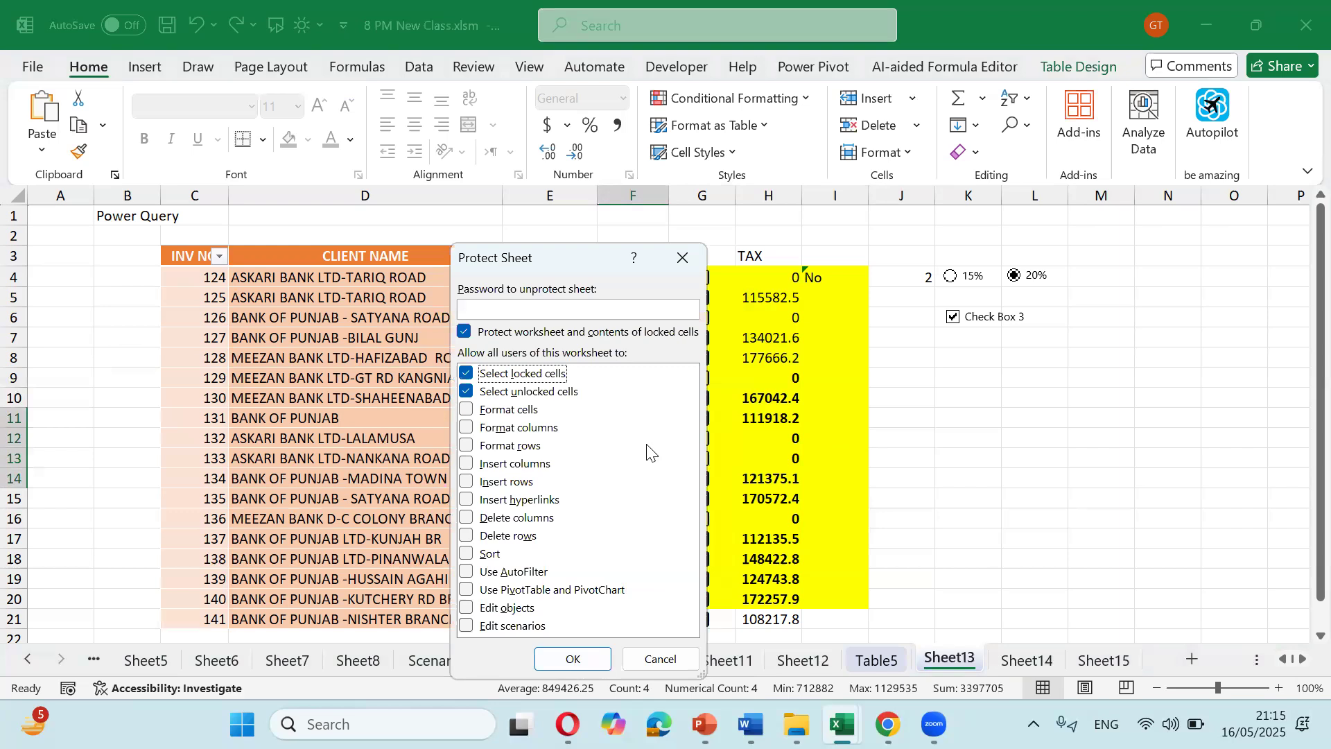
pyautogui.click(594, 660)
pyautogui.click(780, 437)
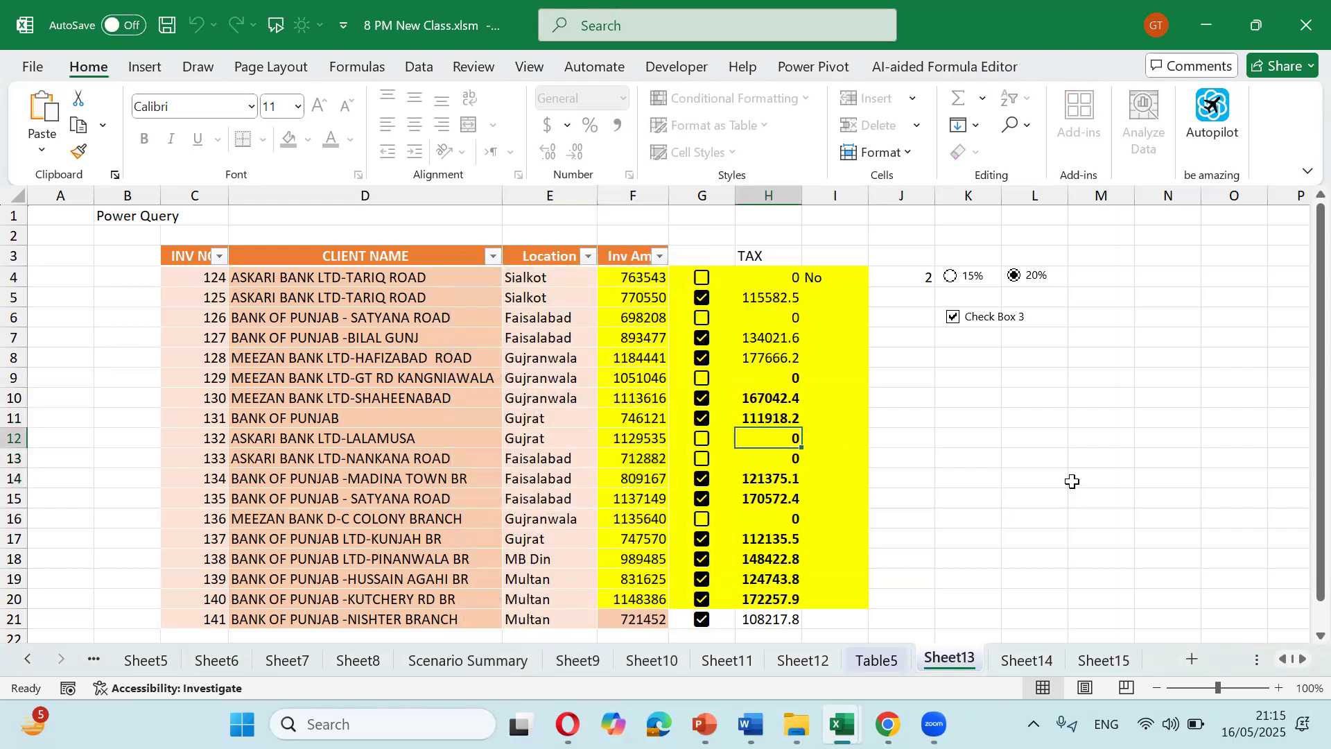
pyautogui.press('Left')
pyautogui.press('Left')
pyautogui.press('Left')
pyautogui.press('Left')
pyautogui.press('Left')
pyautogui.press('Left')
# Step: Try deleting locked TAX cell H12 (refused), then enter test 'd' in Location cell E12
pyautogui.press('Right')
pyautogui.press('Right')
pyautogui.press('Right')
# Step: Try clearing another locked TAX cell and dismiss the protected-sheet warning
pyautogui.press('Right')
pyautogui.press('Right')
pyautogui.press('Right')
pyautogui.press('Delete')
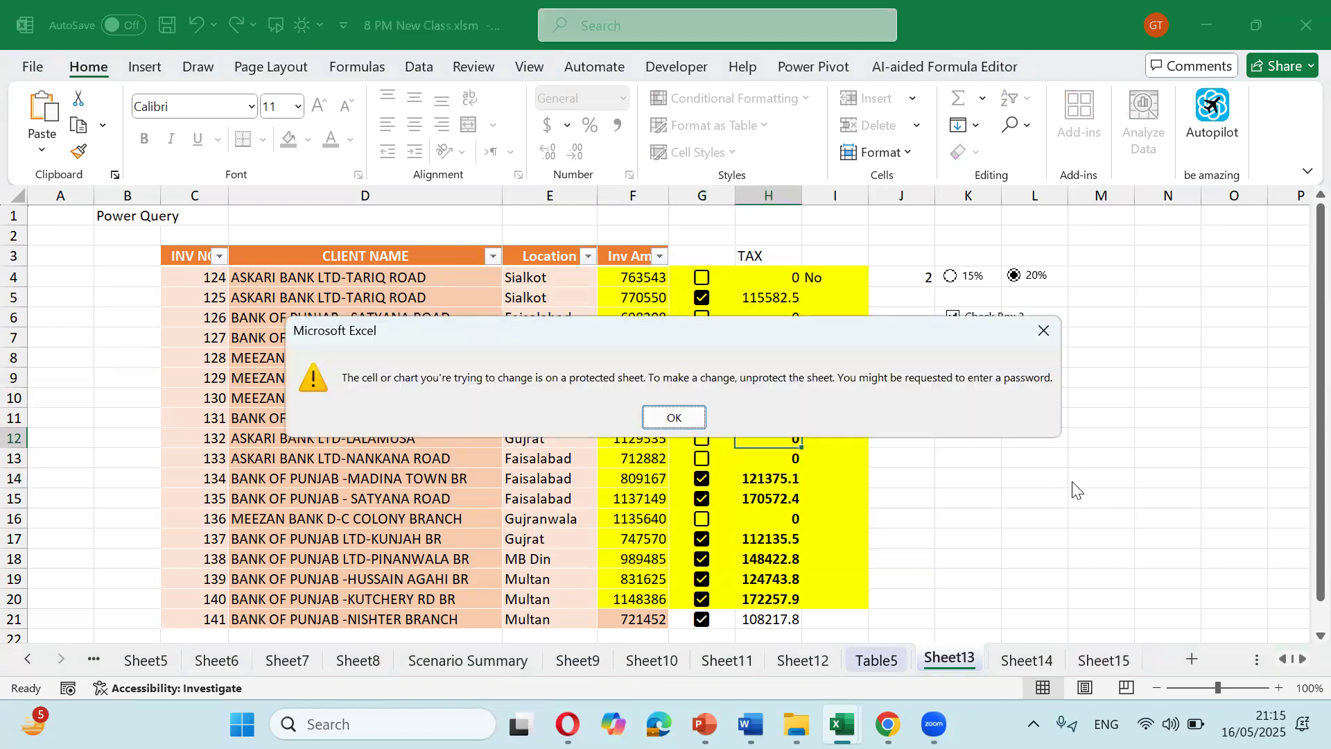
pyautogui.press('Return')
pyautogui.press('Left')
pyautogui.press('Left')
pyautogui.press('Left')
pyautogui.write('d')
pyautogui.press('Return')
pyautogui.press('Right')
pyautogui.press('Right')
pyautogui.press('Right')
pyautogui.press('Up')
pyautogui.press('Up')
pyautogui.press('Up')
pyautogui.press('Up')
pyautogui.press('Up')
pyautogui.press('Up')
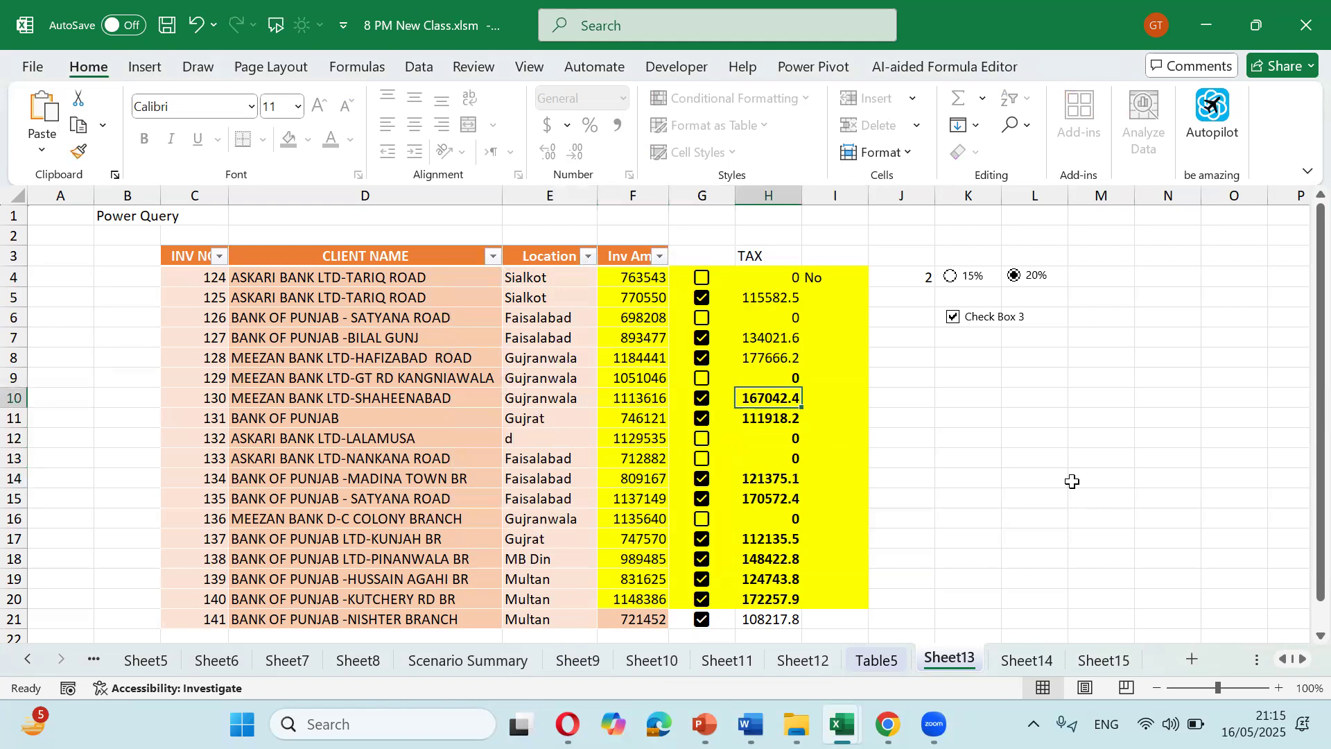
pyautogui.press('Down')
pyautogui.press('Down')
pyautogui.press('Down')
pyautogui.press('Down')
pyautogui.press('Down')
pyautogui.press('Up')
pyautogui.press('Up')
pyautogui.press('Up')
pyautogui.press('Down')
pyautogui.press('Down')
pyautogui.press('Up')
pyautogui.press('Delete')
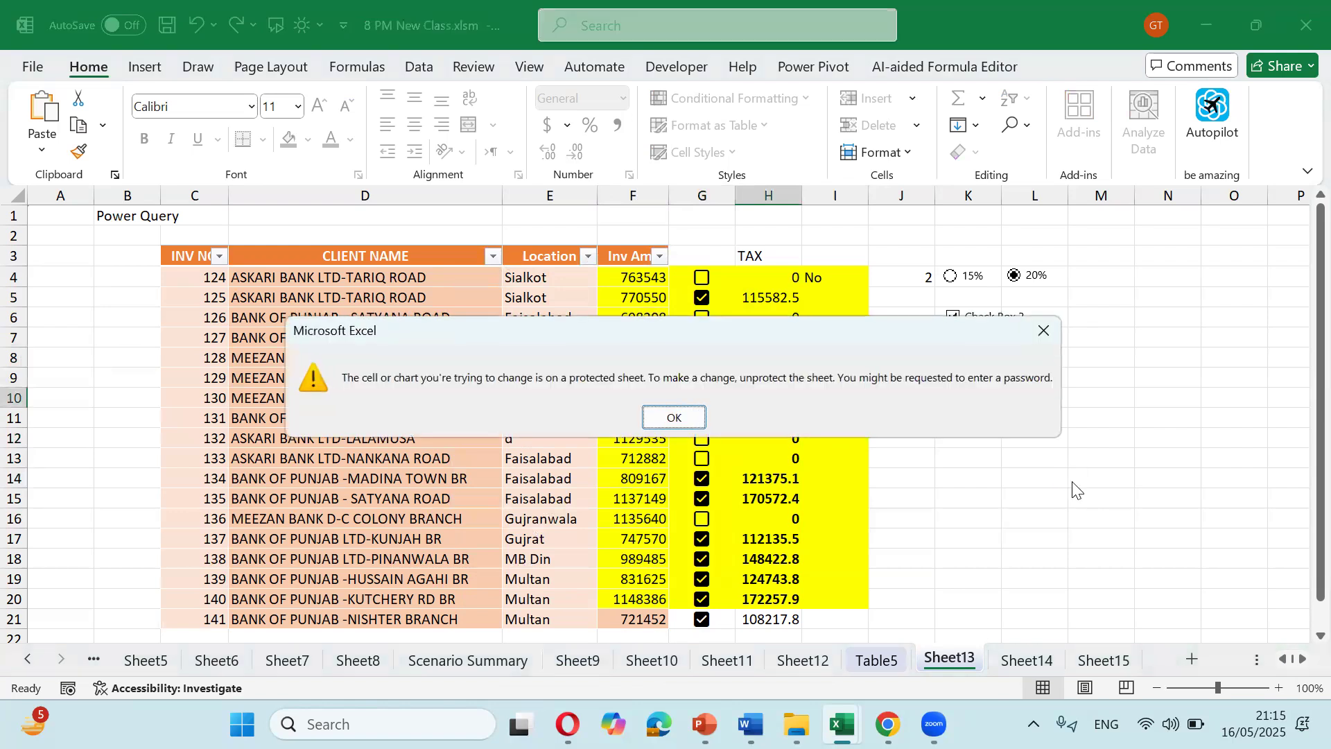
pyautogui.press('Return')
# Step: Enter test 'd' entries in cells G23 and E23 below the table
pyautogui.press('Up')
pyautogui.press('Up')
pyautogui.press('Up')
pyautogui.press('Up')
pyautogui.press('Up')
pyautogui.press('Up')
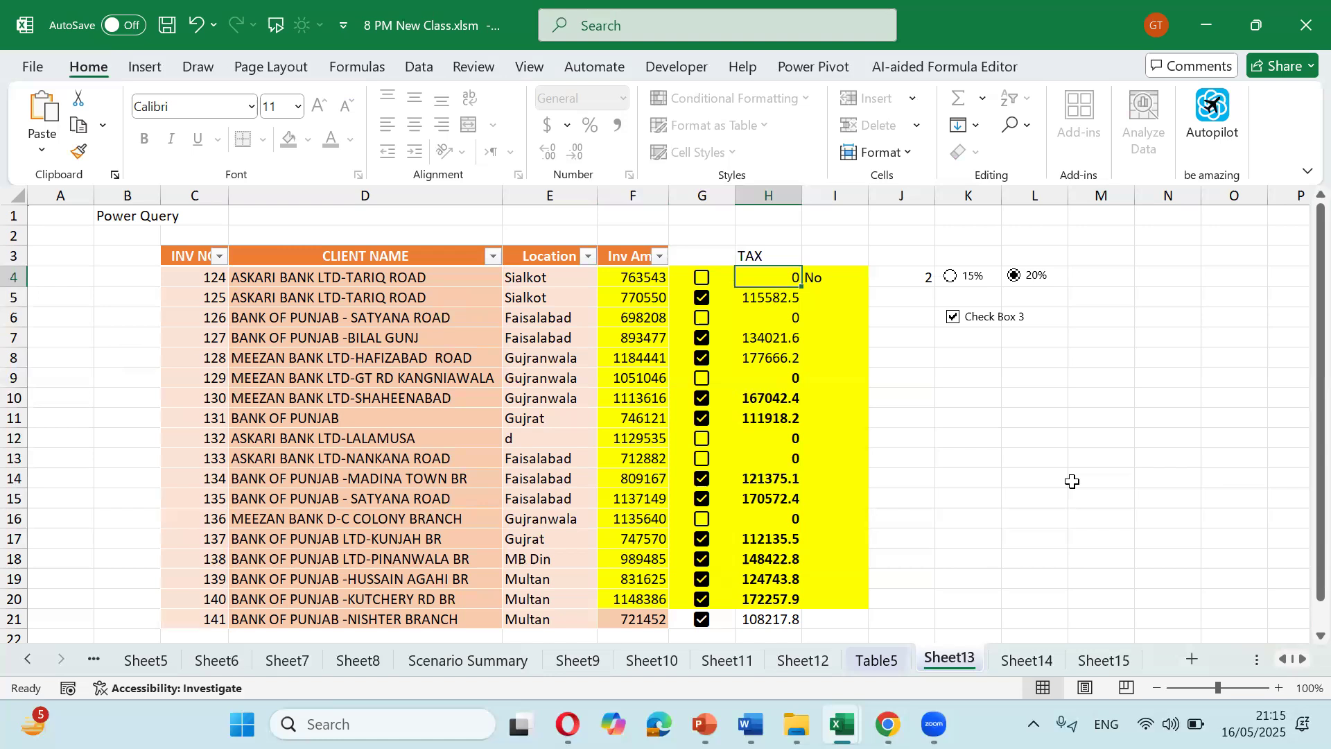
pyautogui.hotkey('shift', 'Down')
pyautogui.hotkey('shift', 'Down')
pyautogui.hotkey('shift', 'Down')
pyautogui.hotkey('shift', 'Down')
pyautogui.hotkey('shift', 'Down')
pyautogui.hotkey('shift', 'Down')
pyautogui.hotkey('shift', 'Down')
pyautogui.hotkey('shift', 'Down')
pyautogui.hotkey('shift', 'Down')
pyautogui.hotkey('shift', 'Down')
pyautogui.hotkey('shift', 'Down')
pyautogui.hotkey('shift', 'Down')
pyautogui.hotkey('shift', 'Down')
pyautogui.hotkey('shift', 'Down')
pyautogui.hotkey('shift', 'Down')
pyautogui.hotkey('shift', 'Down')
pyautogui.hotkey('shift', 'Down')
pyautogui.hotkey('shift', 'Down')
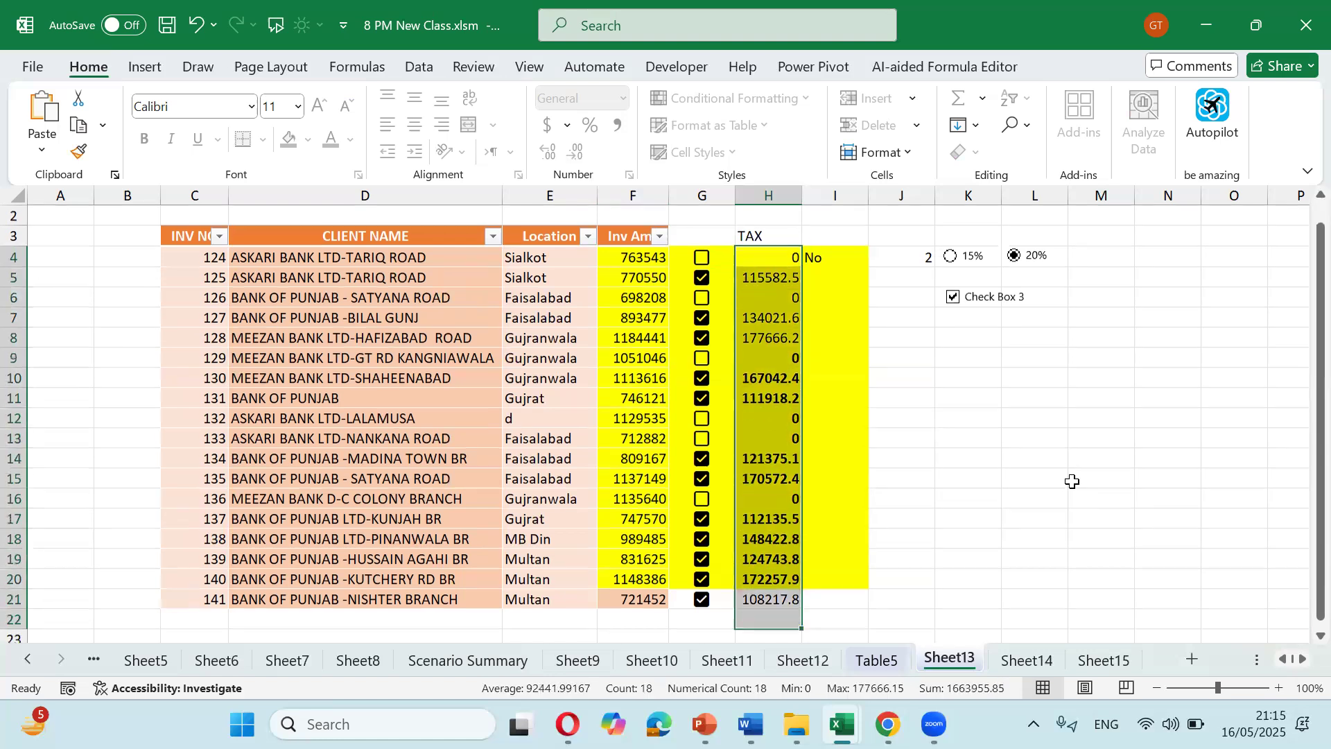
pyautogui.press('Down')
pyautogui.press('Down')
pyautogui.press('Down')
pyautogui.press('Down')
pyautogui.press('Down')
pyautogui.press('Down')
pyautogui.press('Down')
pyautogui.press('Right')
pyautogui.press('Down')
pyautogui.press('Down')
pyautogui.press('Down')
pyautogui.press('Down')
pyautogui.press('Down')
pyautogui.press('Down')
pyautogui.press('Down')
pyautogui.press('Down')
pyautogui.press('Down')
pyautogui.press('Down')
pyautogui.press('Down')
pyautogui.press('Left')
pyautogui.press('Left')
pyautogui.press('Down')
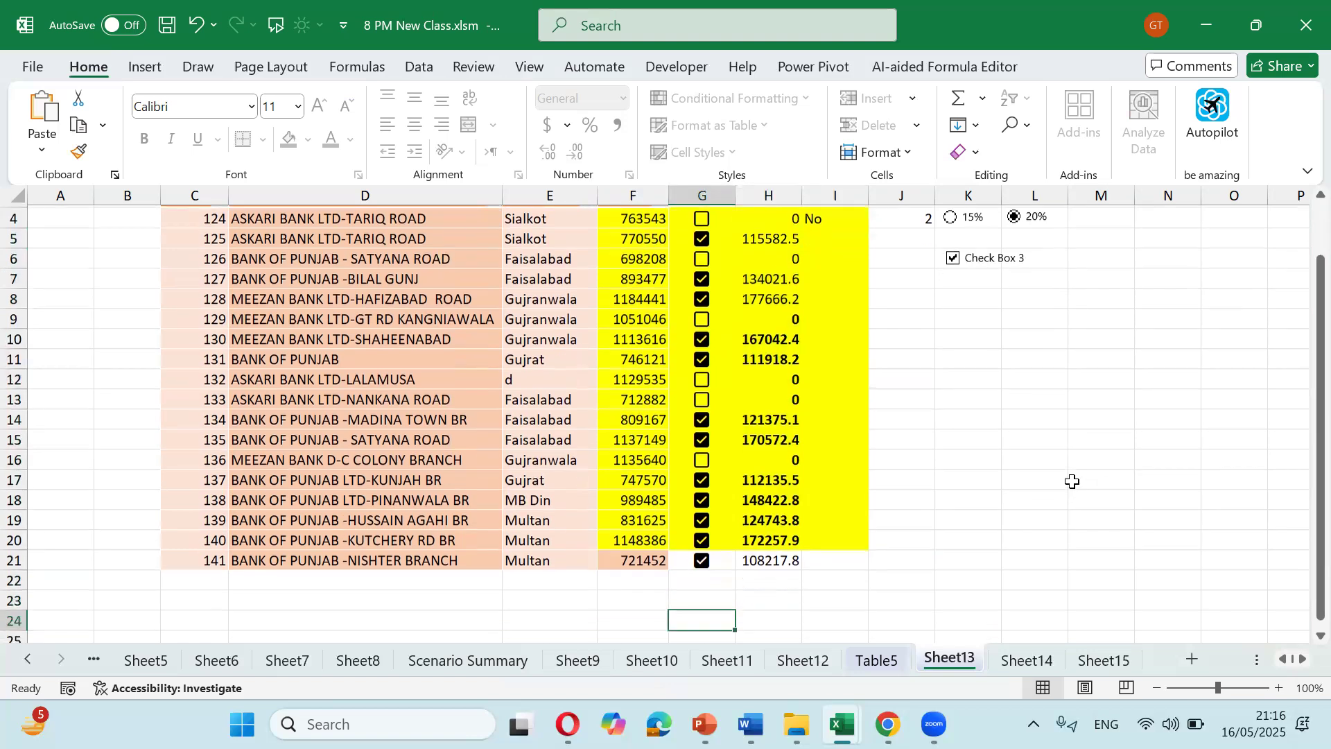
pyautogui.write('d')
pyautogui.press('Left')
pyautogui.press('Left')
pyautogui.write('d')
pyautogui.press('Right')
# Step: Save the workbook, clear the test entries in E23 and G23, and restore E12 to Gujrat
pyautogui.press('Up')
pyautogui.press('Up')
pyautogui.press('Up')
pyautogui.press('Up')
pyautogui.press('Up')
pyautogui.press('Up')
pyautogui.press('Up')
pyautogui.press('Up')
pyautogui.press('Up')
pyautogui.press('Up')
pyautogui.press('Up')
pyautogui.press('Up')
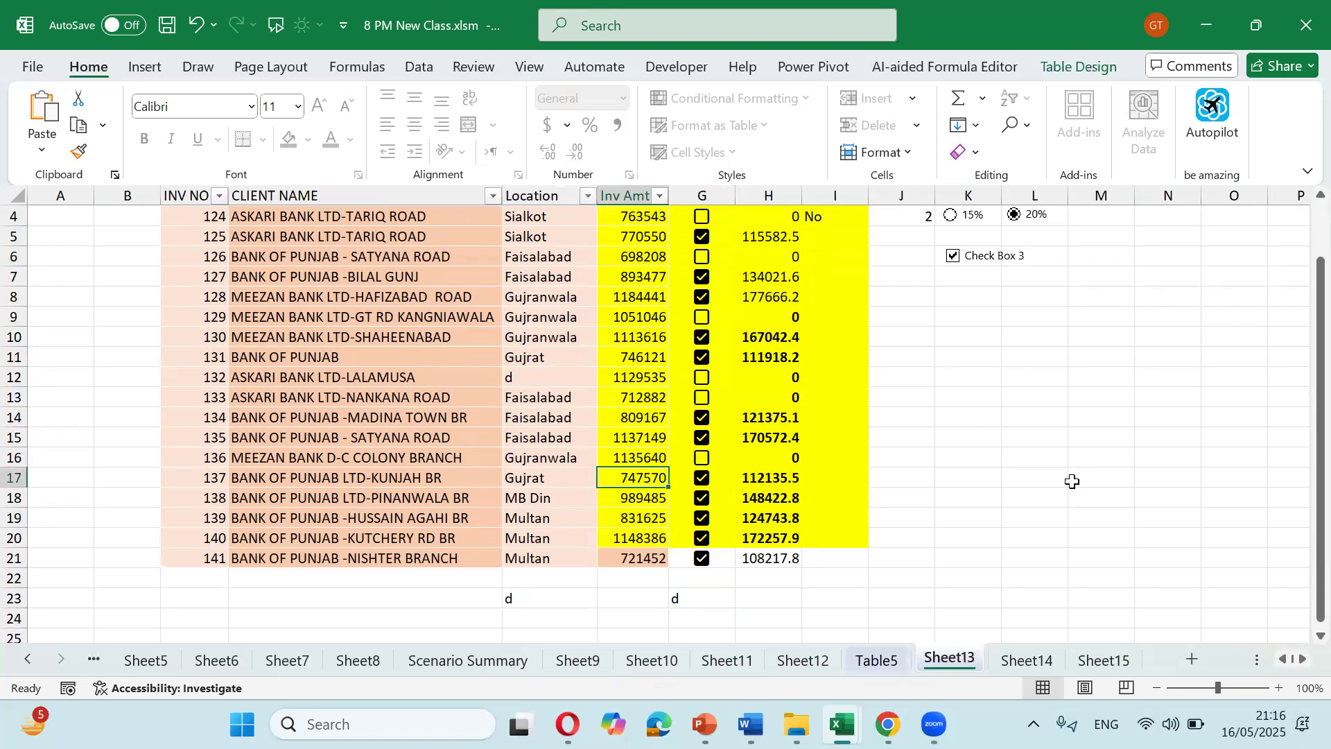
pyautogui.press('Left')
pyautogui.press('Down')
pyautogui.hotkey('ctrl', 's')
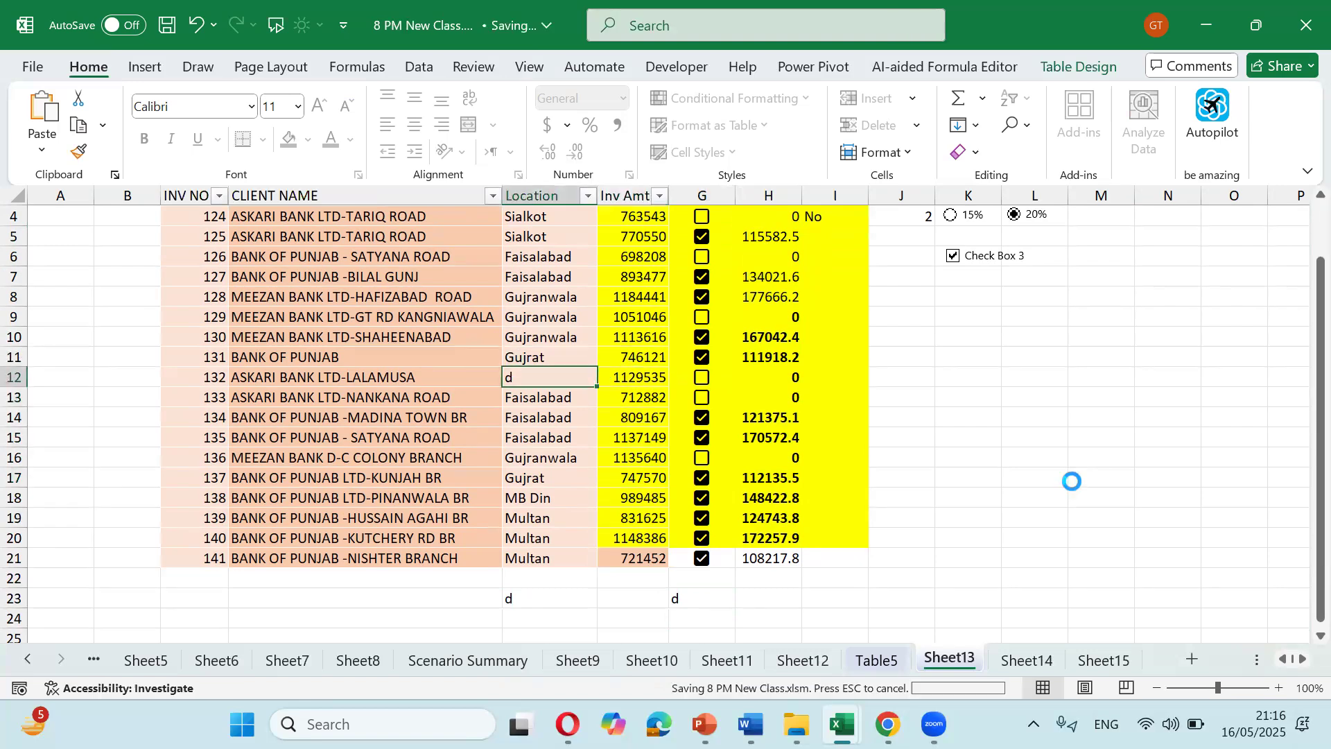
pyautogui.press('Down')
pyautogui.press('Down')
pyautogui.press('Down')
pyautogui.press('Down')
pyautogui.press('Down')
pyautogui.press('Down')
pyautogui.press('Down')
pyautogui.press('Down')
pyautogui.press('Down')
pyautogui.press('Down')
pyautogui.press('Down')
pyautogui.press('Delete')
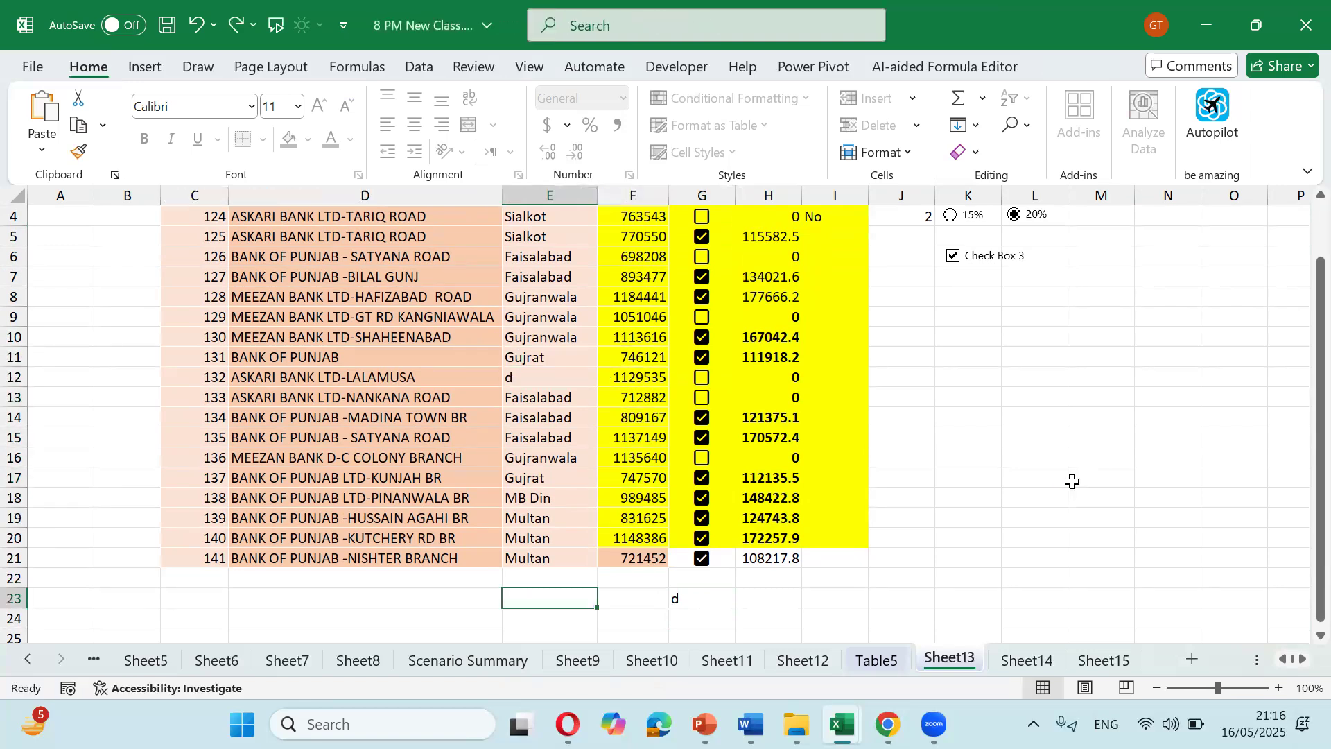
pyautogui.press('Right')
pyautogui.press('Right')
pyautogui.press('Delete')
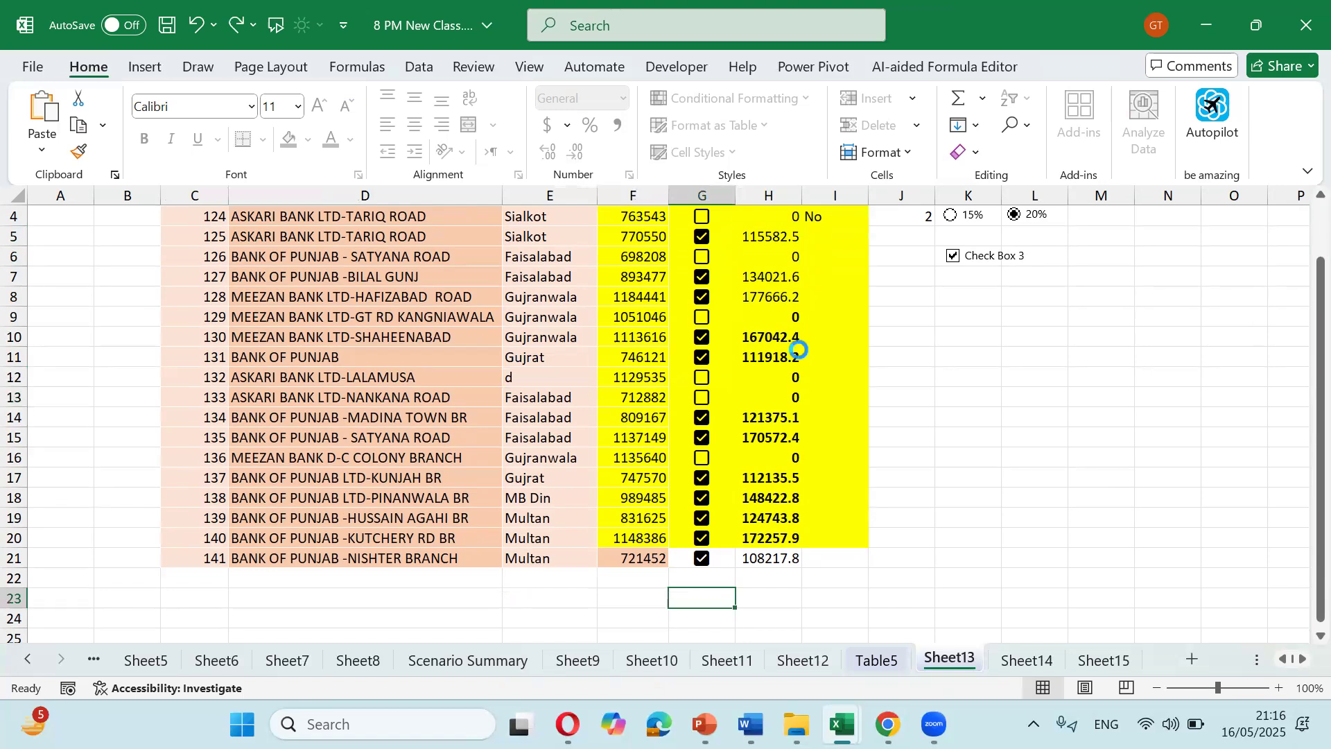
pyautogui.hotkey('ctrl', 'z')
pyautogui.hotkey('ctrl', 'z')
pyautogui.hotkey('ctrl', 'z')
pyautogui.hotkey('ctrl', 'z')
pyautogui.scroll(1, 832, 277)
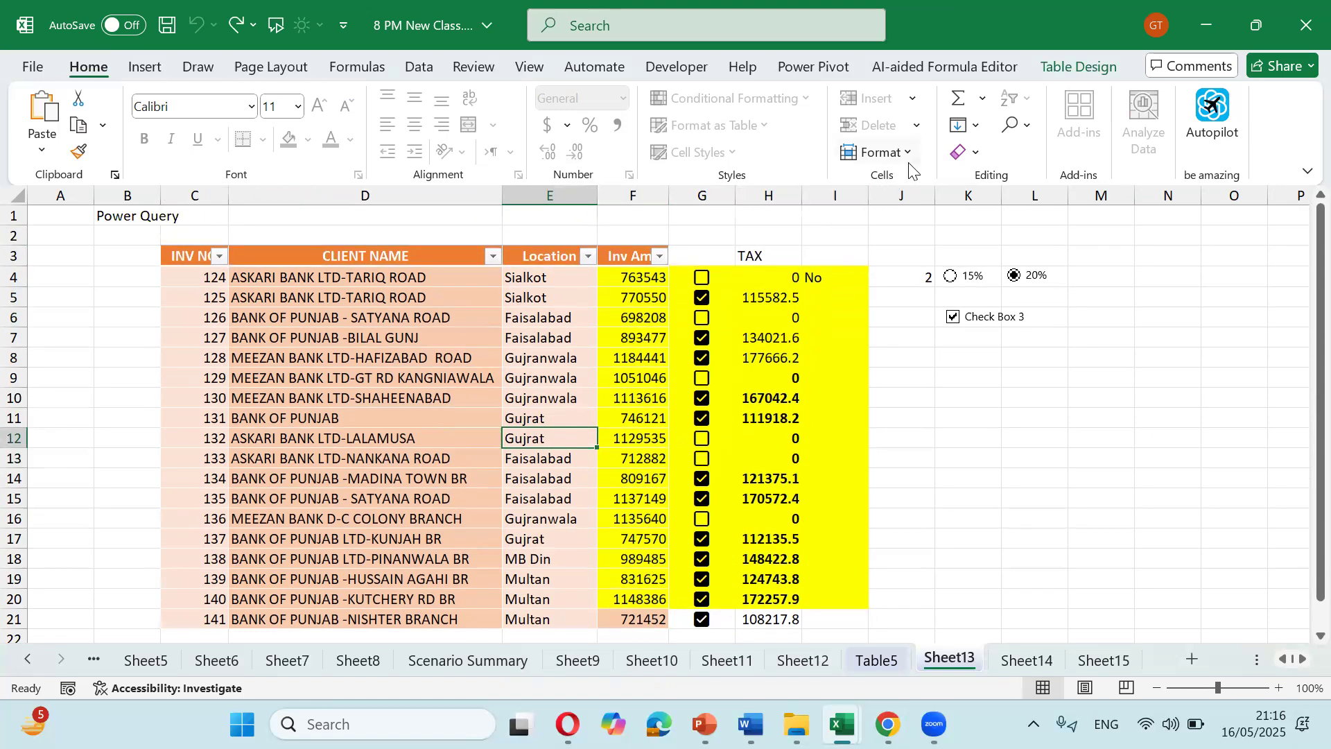
# Step: Unprotect Sheet13, then switch via Sheet14 to Sheet15's invoice table
pyautogui.click(909, 154)
pyautogui.click(926, 596)
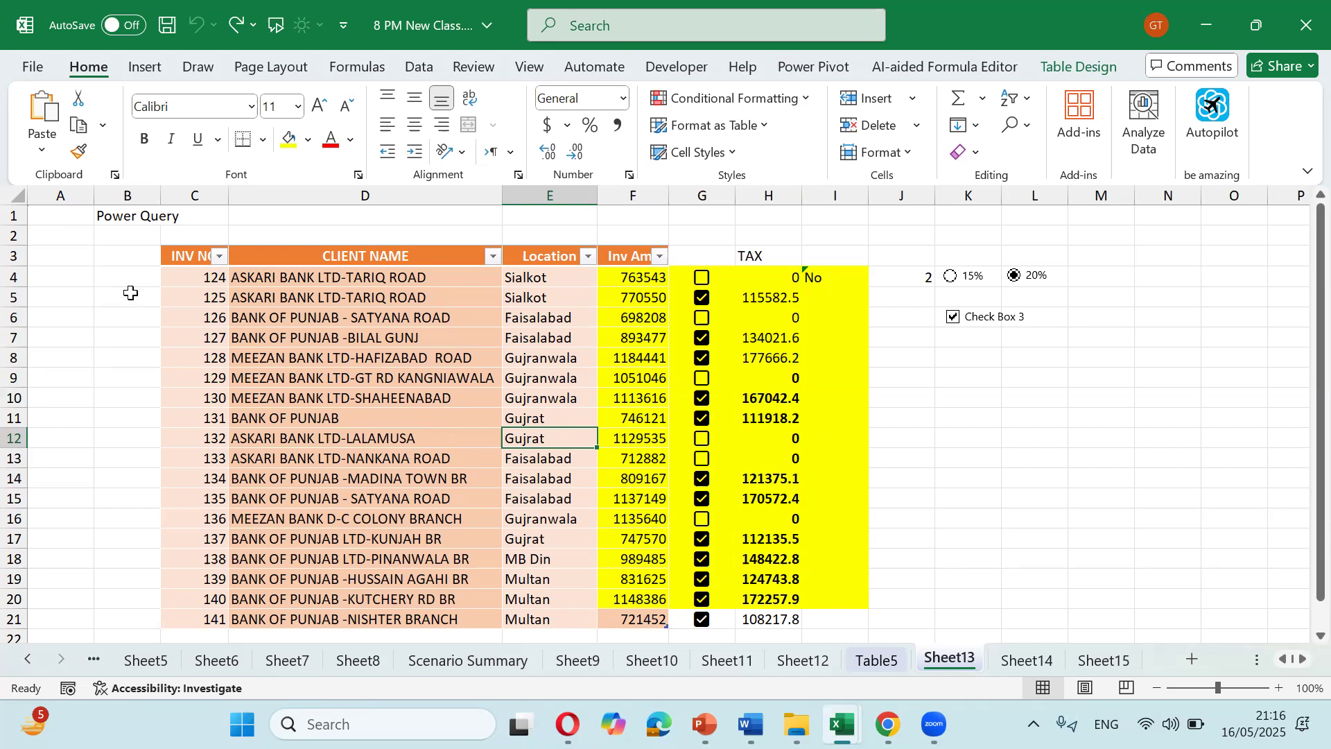
pyautogui.click(1012, 660)
pyautogui.click(1102, 659)
# Step: Select all cells on Sheet15 and untick Locked in Format Cells' Protection settings
pyautogui.click(22, 194)
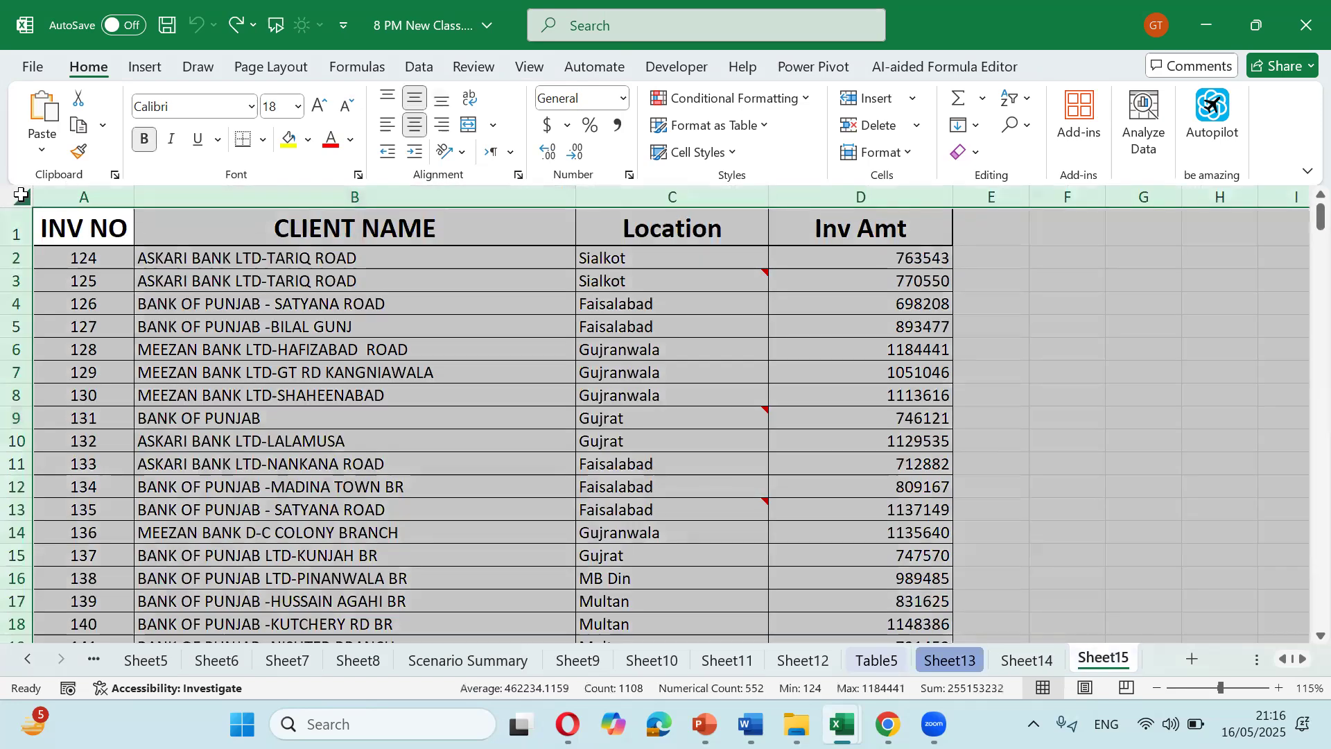
pyautogui.hotkey('ctrl', '1')
pyautogui.click(334, 240)
pyautogui.click(334, 240)
pyautogui.click(697, 674)
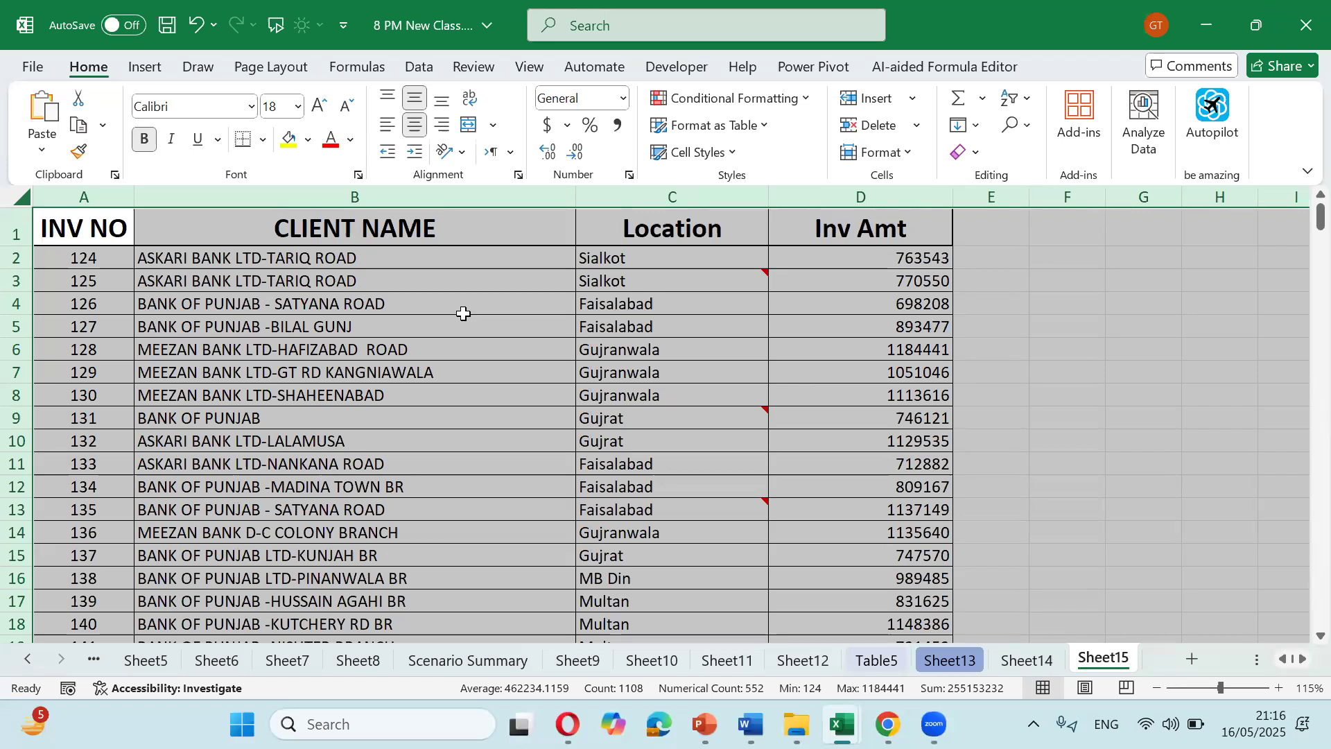
pyautogui.hotkey('ctrl', '1')
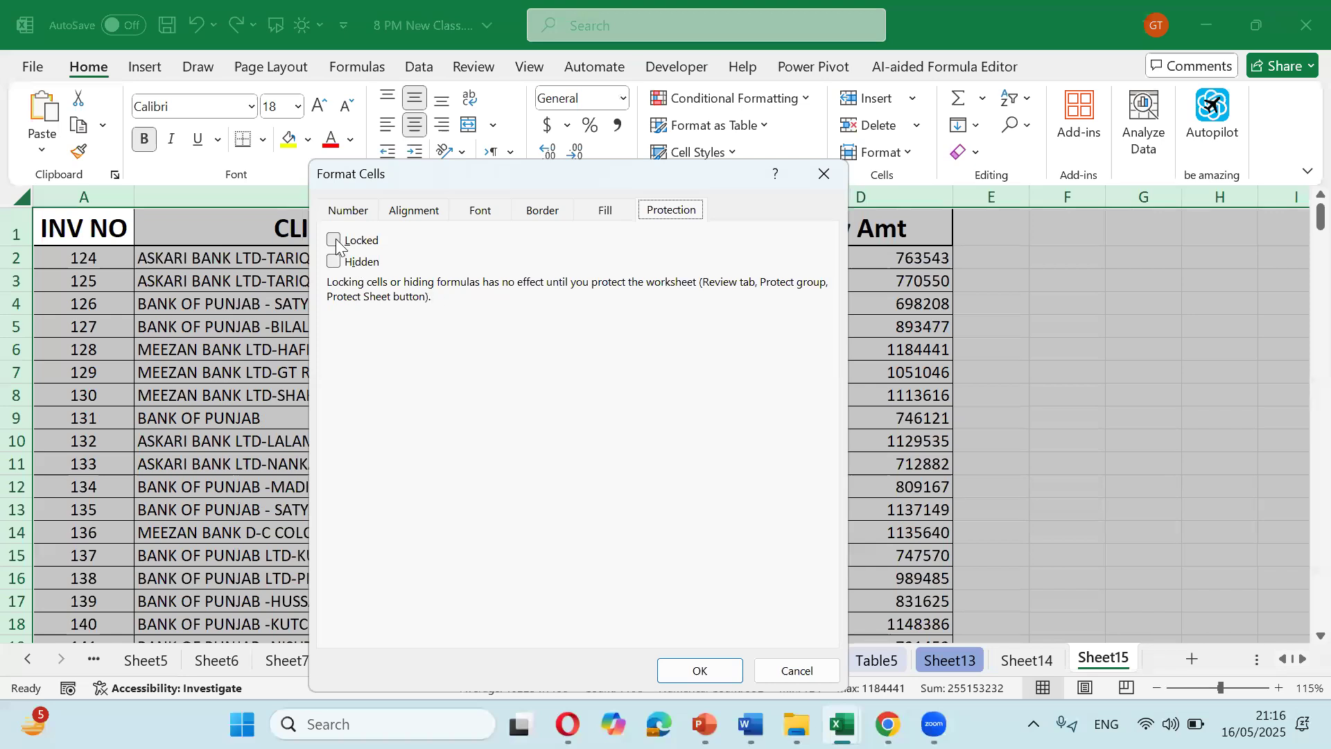
pyautogui.click(762, 664)
pyautogui.click(796, 324)
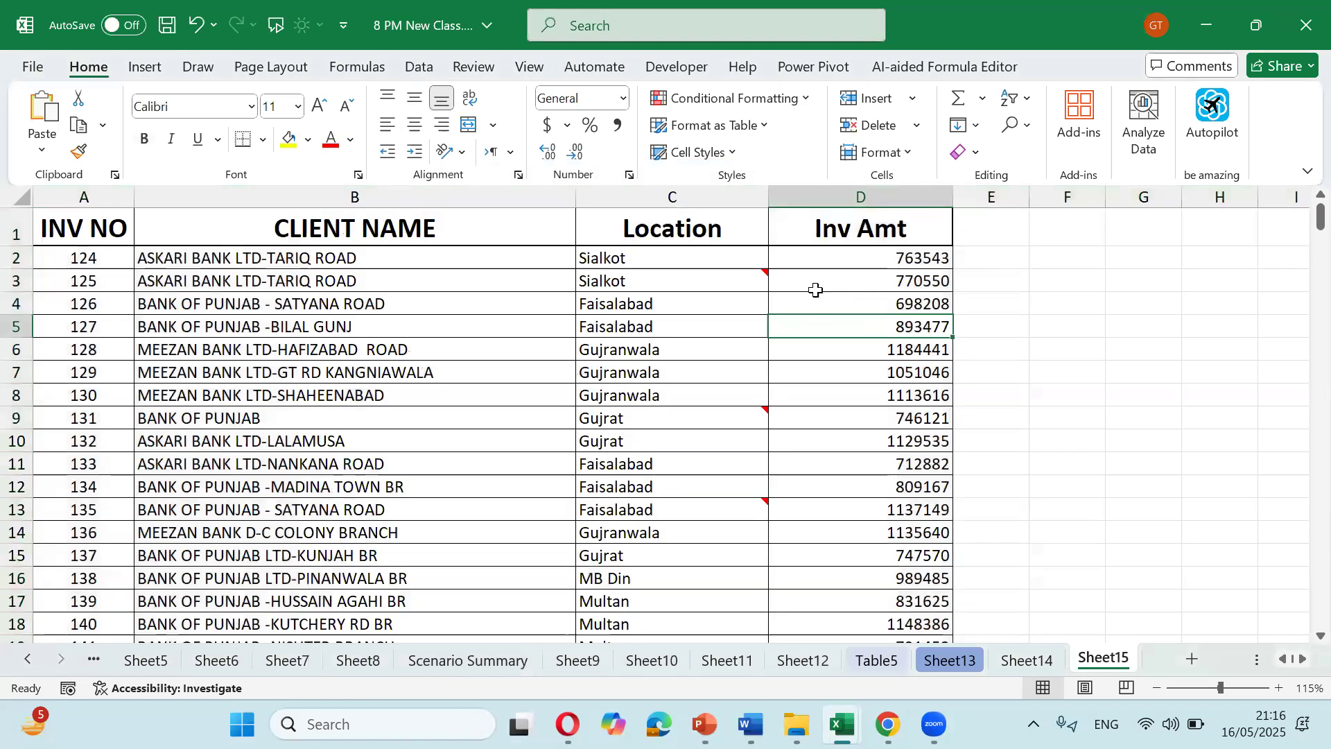
# Step: Narrow the CLIENT NAME column and select the Inv Amt cells from D2 downward
pyautogui.moveTo(574, 196); pyautogui.dragTo(490, 196)
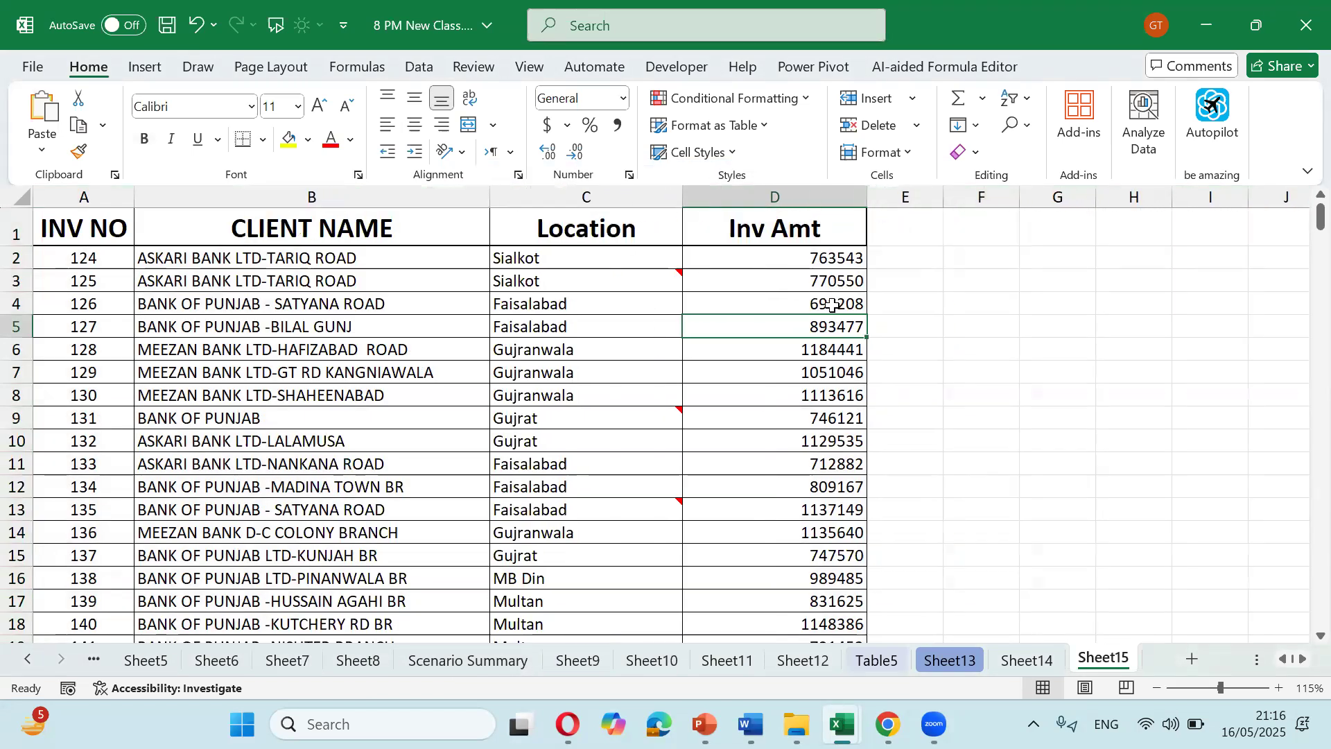
pyautogui.click(799, 258)
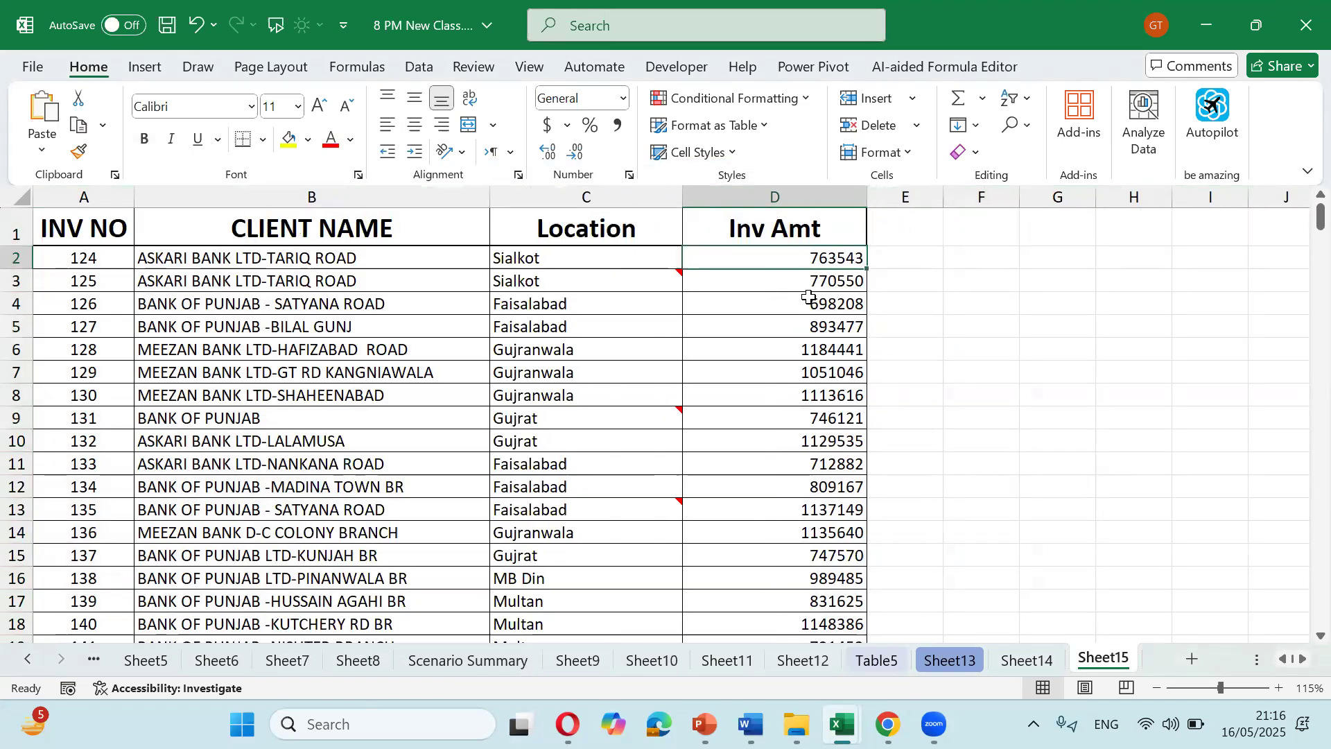
pyautogui.hotkey('ctrl', 'shift', 'Down')
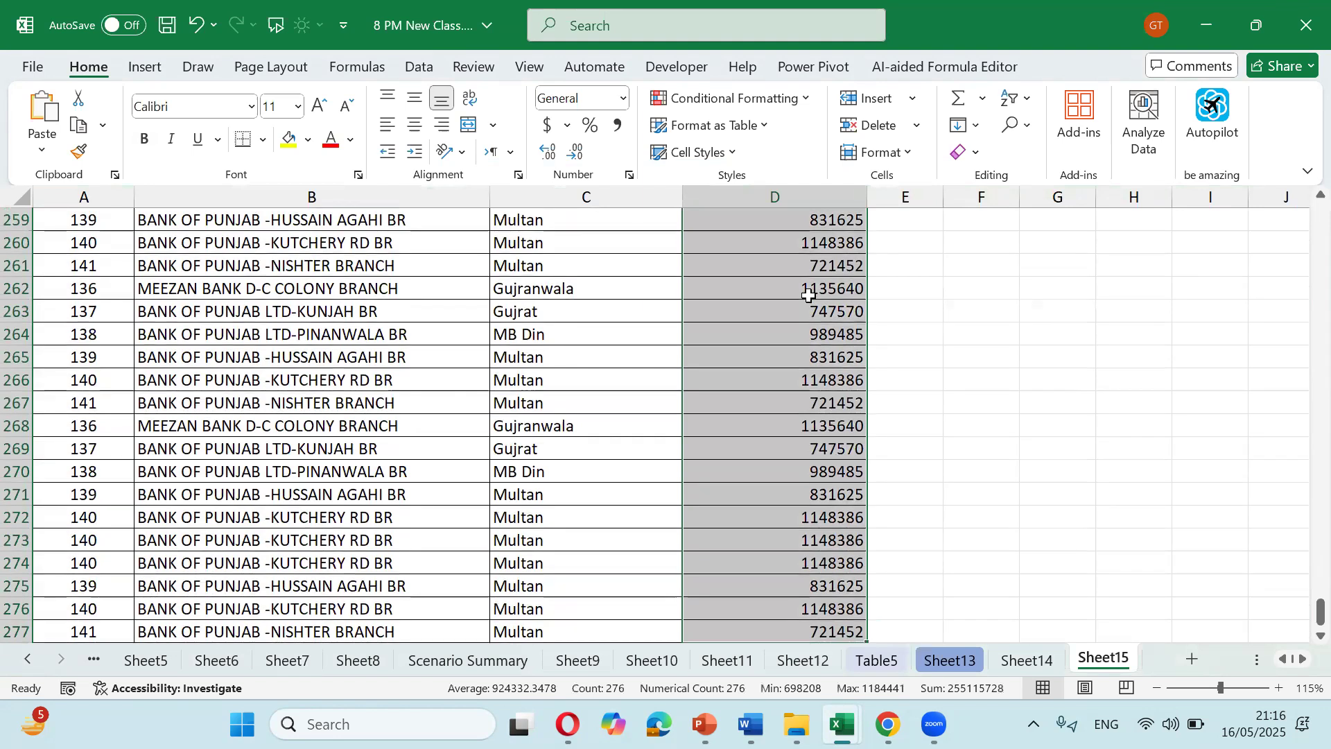
pyautogui.scroll(16, 805, 305)
pyautogui.scroll(17, 796, 324)
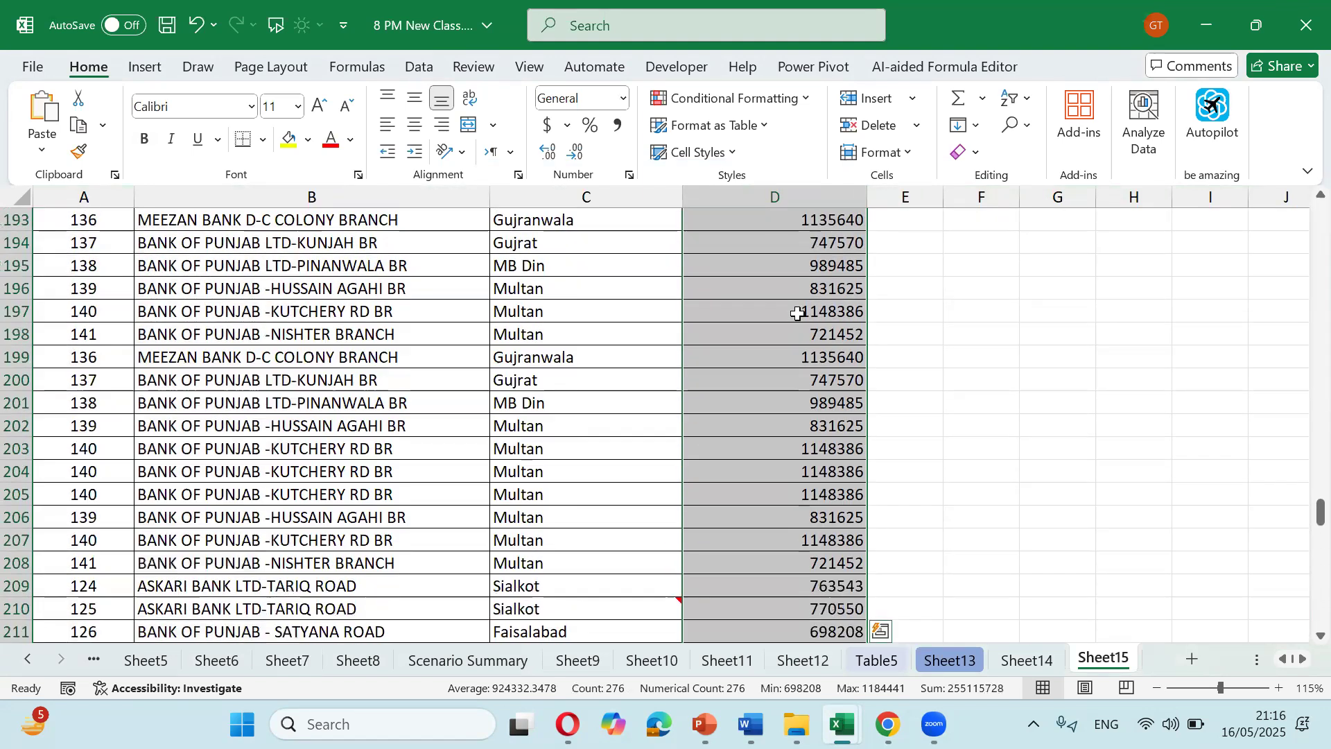
pyautogui.scroll(13, 798, 313)
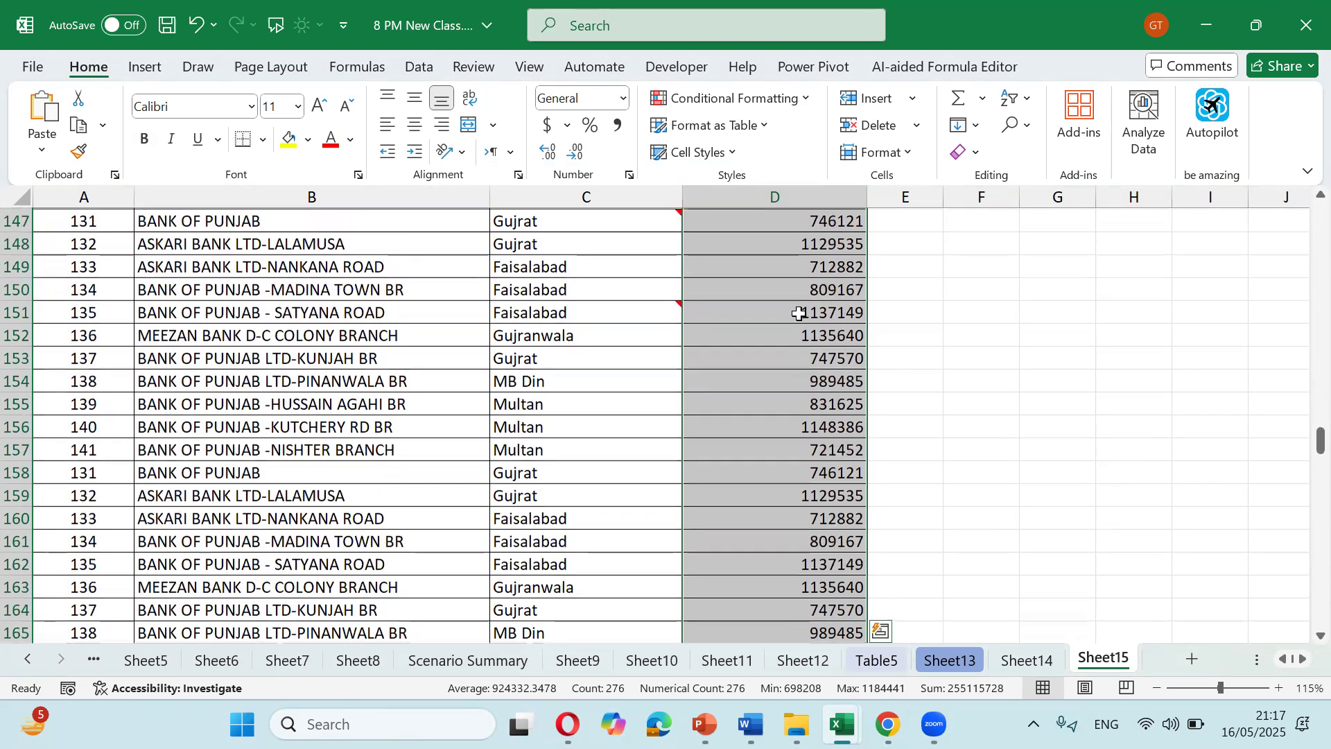
pyautogui.scroll(14, 799, 313)
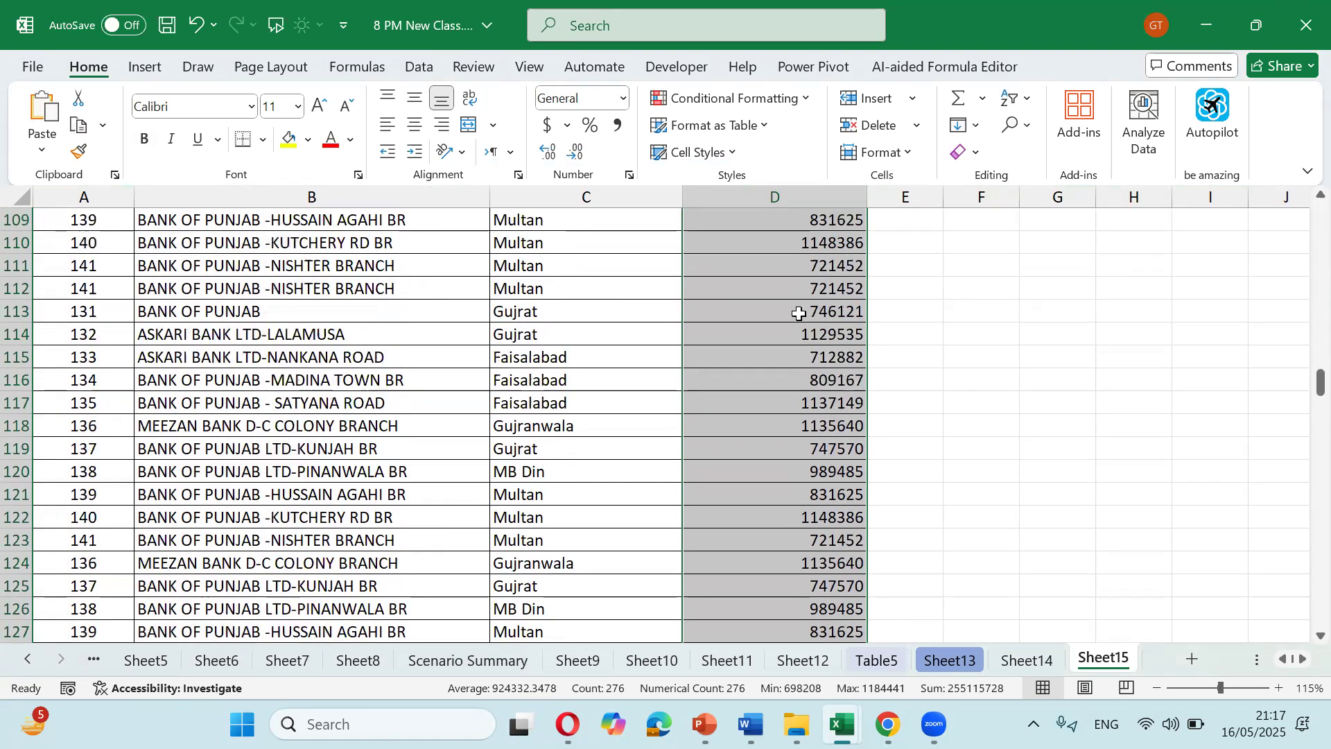
pyautogui.scroll(11, 799, 313)
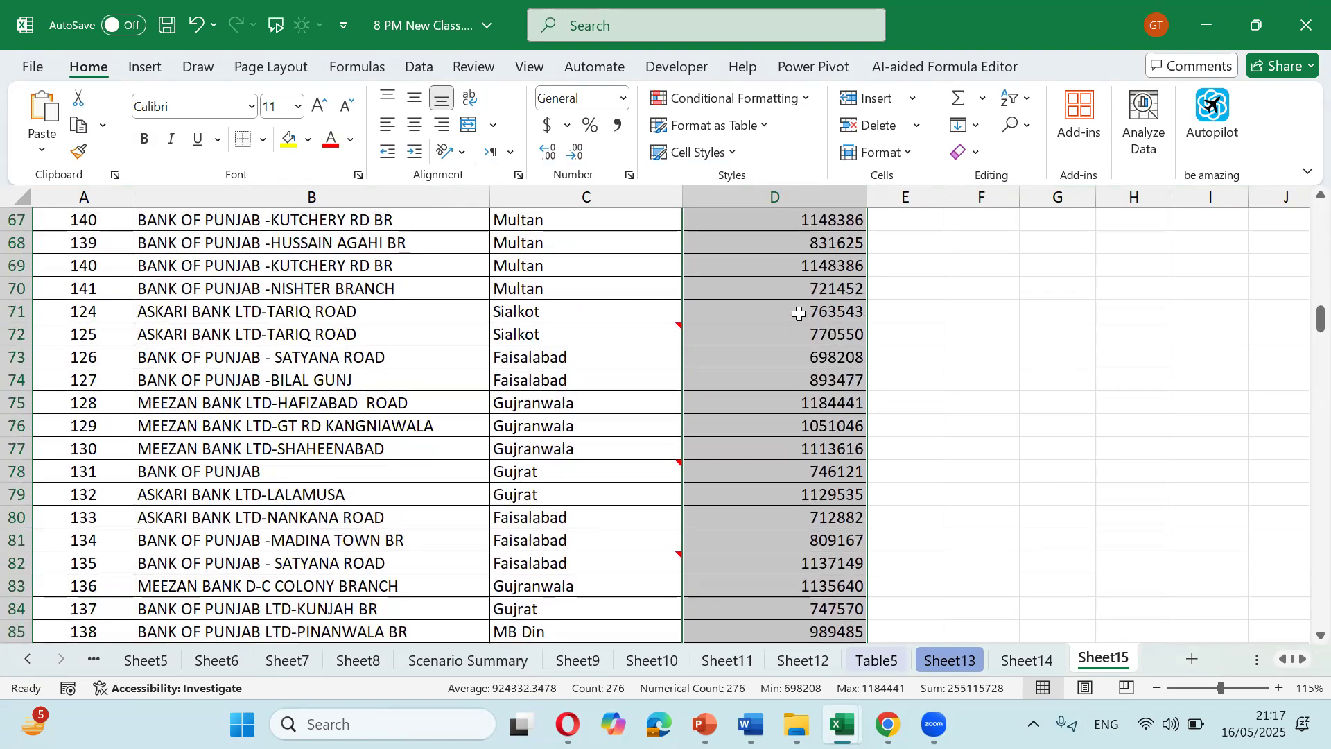
pyautogui.scroll(12, 798, 313)
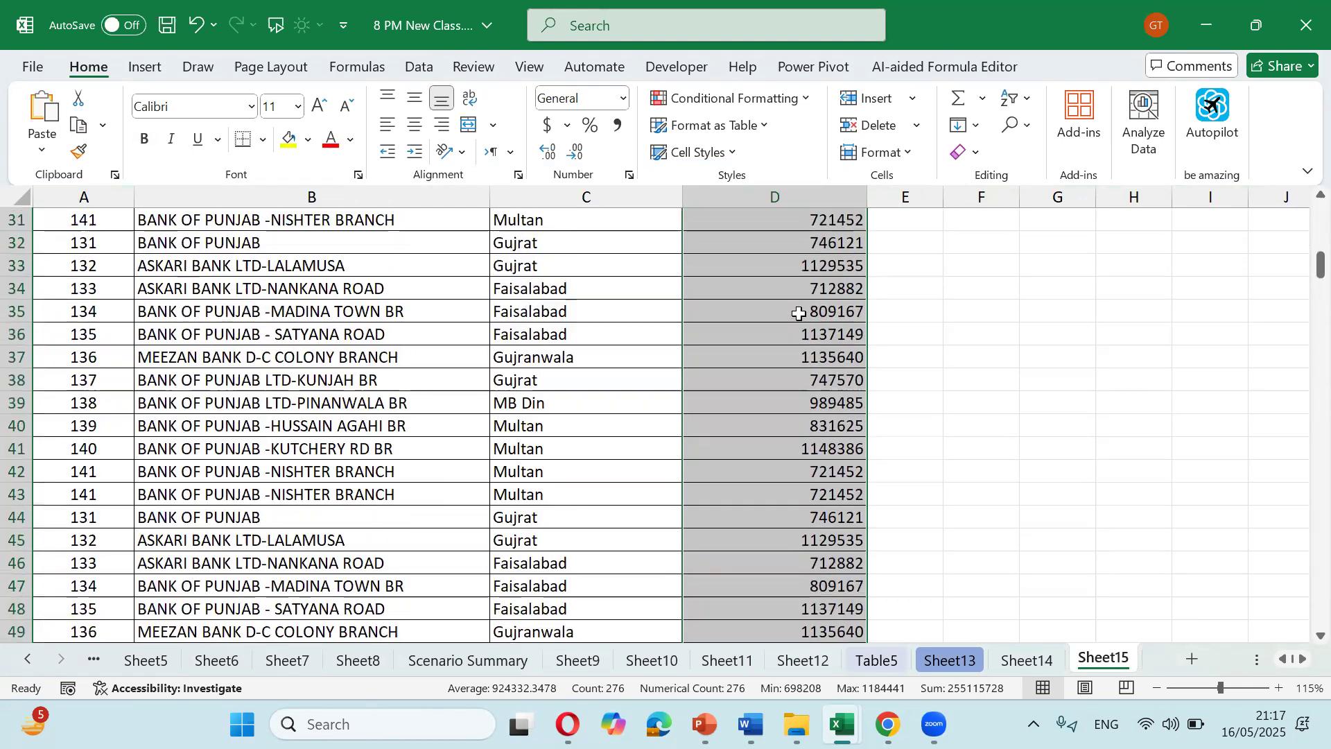
pyautogui.scroll(3, 798, 313)
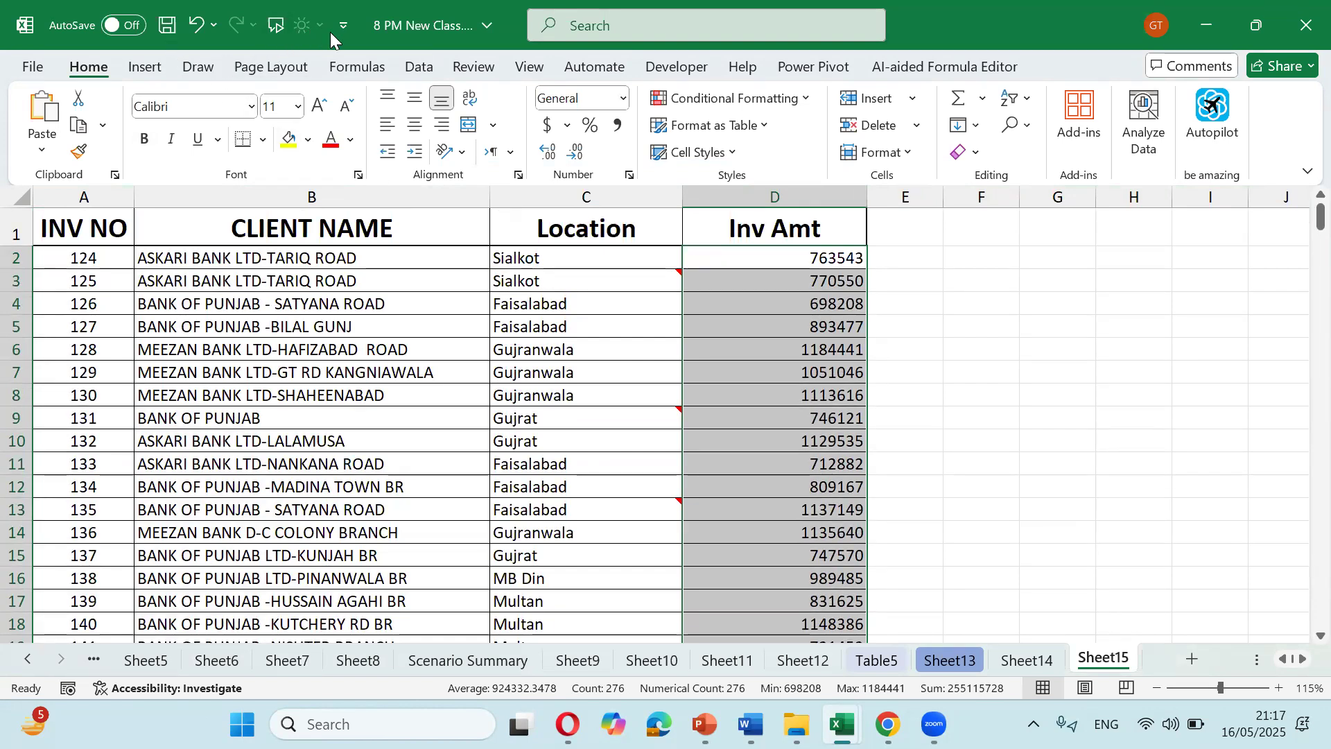
# Step: Turn on the Formula Bar from the View tab and open Format Cells for the amounts
pyautogui.click(530, 67)
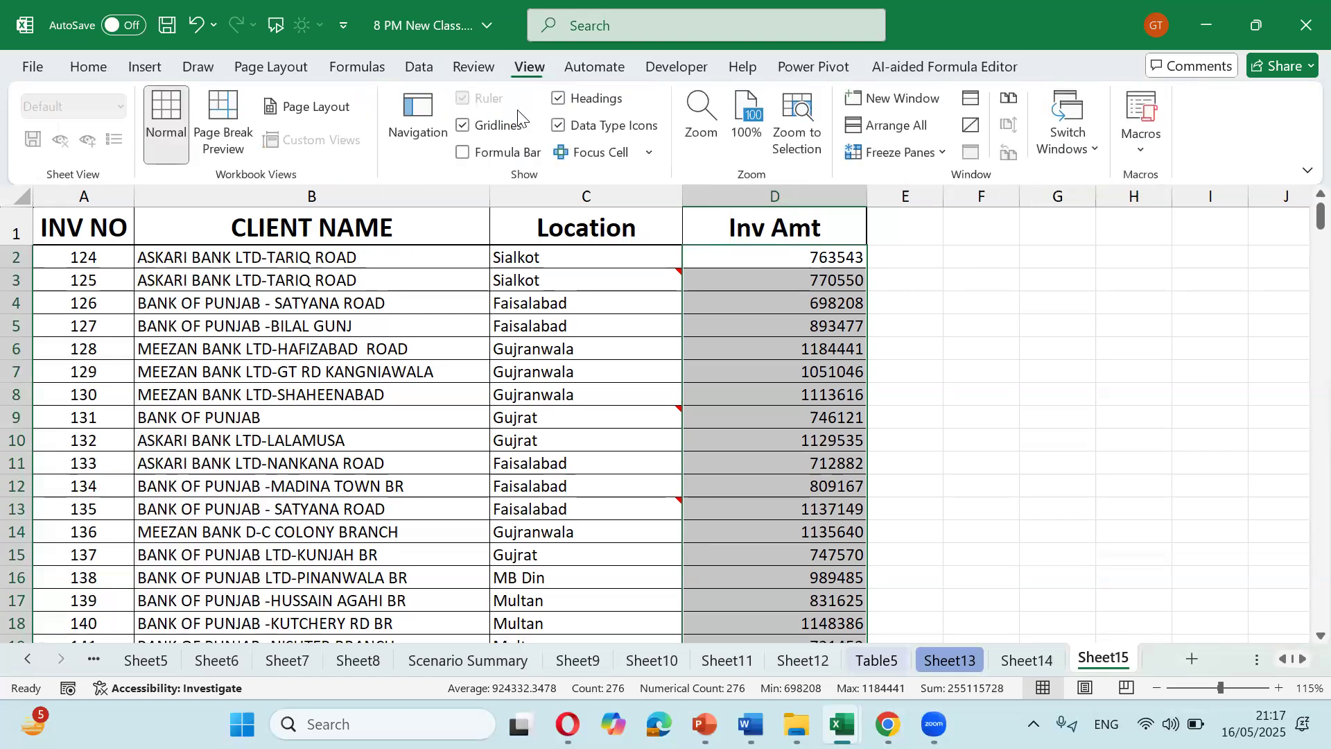
pyautogui.click(460, 151)
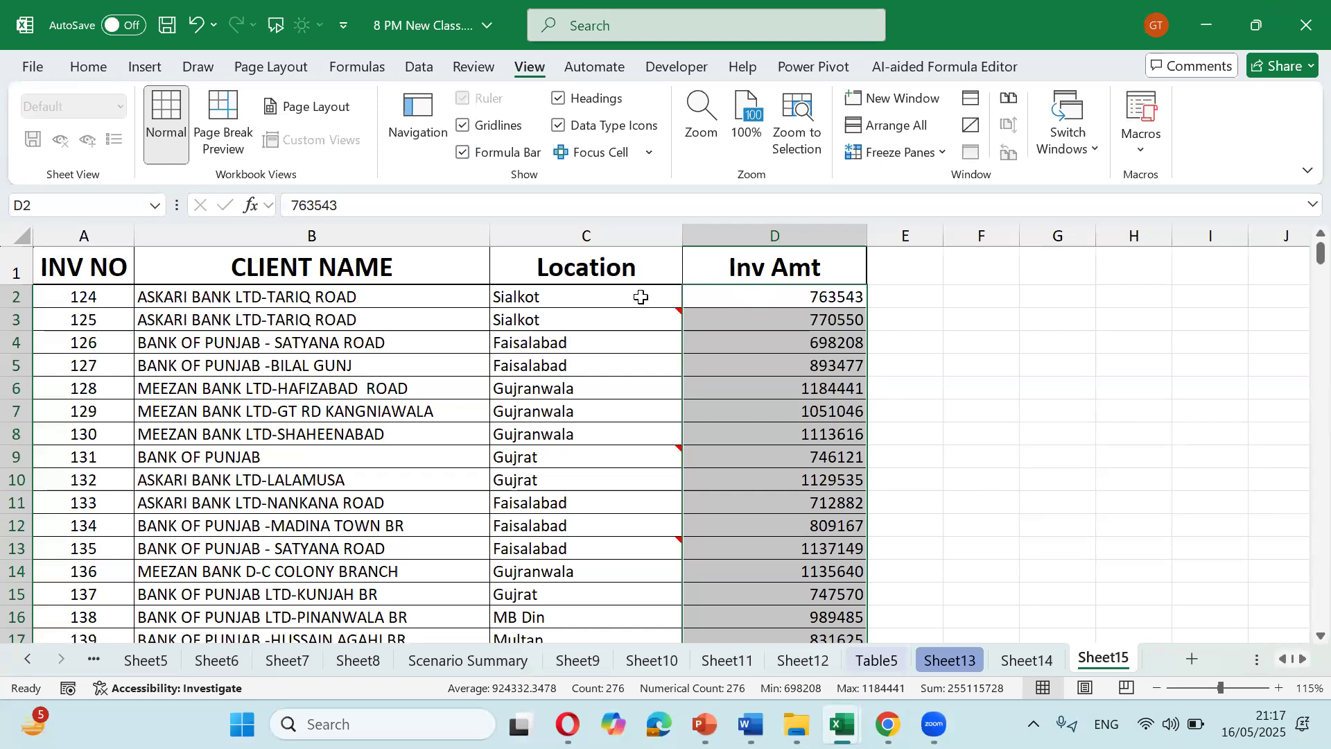
pyautogui.hotkey('ctrl', '1')
# Step: Tick Locked for the selected Inv Amt cells and protect Sheet15 with default settings
pyautogui.click(359, 241)
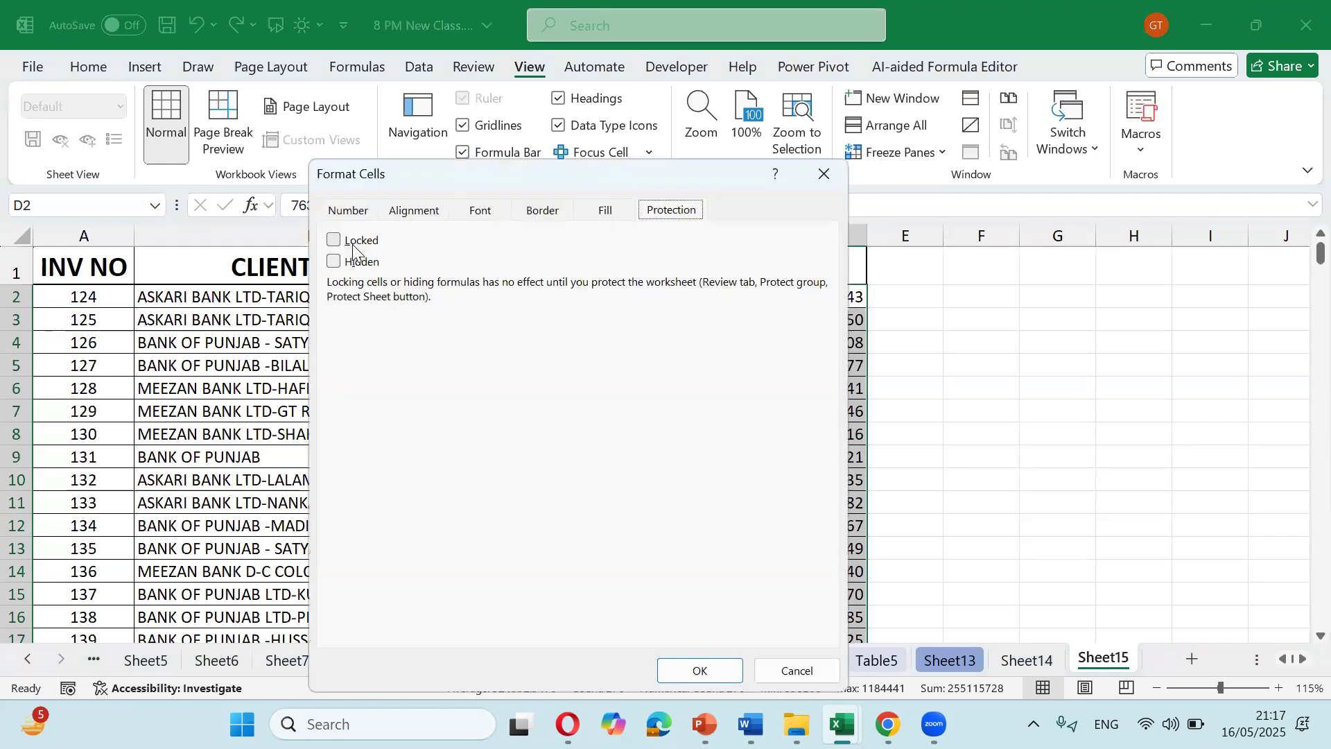
pyautogui.click(711, 667)
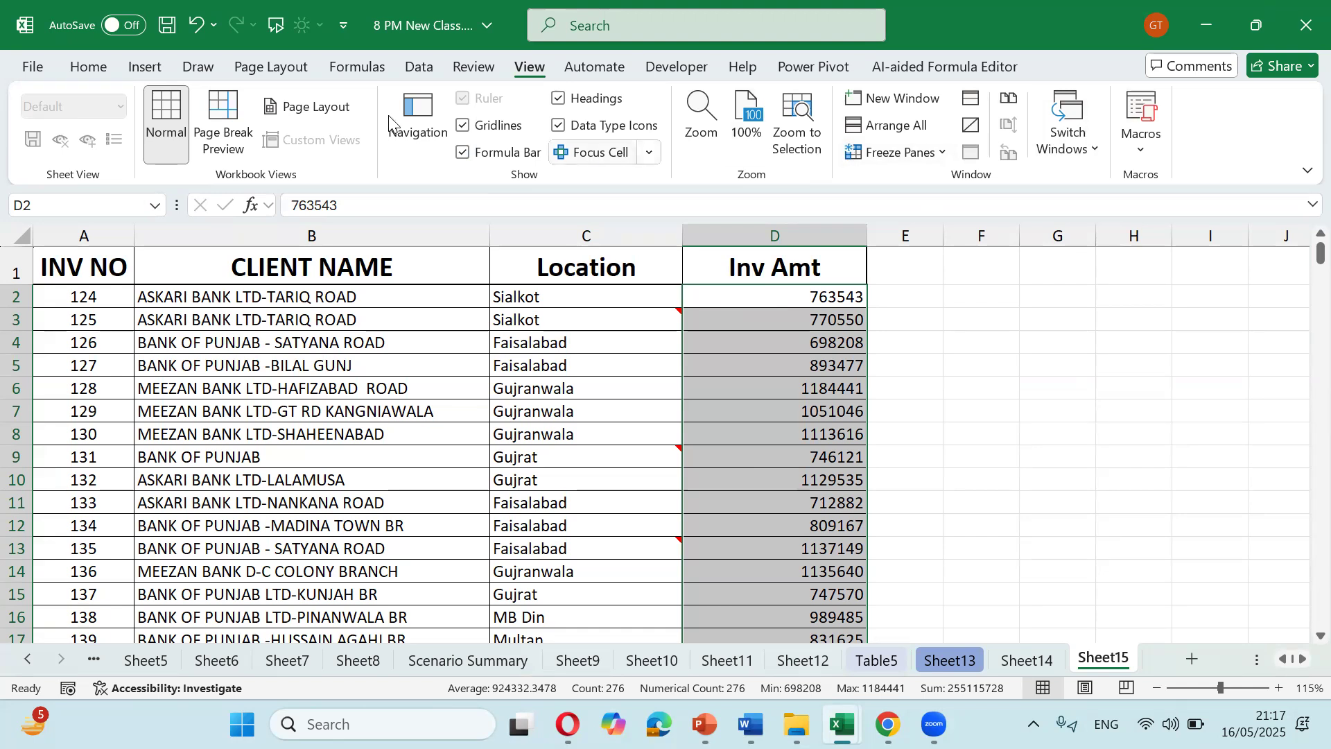
pyautogui.click(473, 66)
pyautogui.click(931, 138)
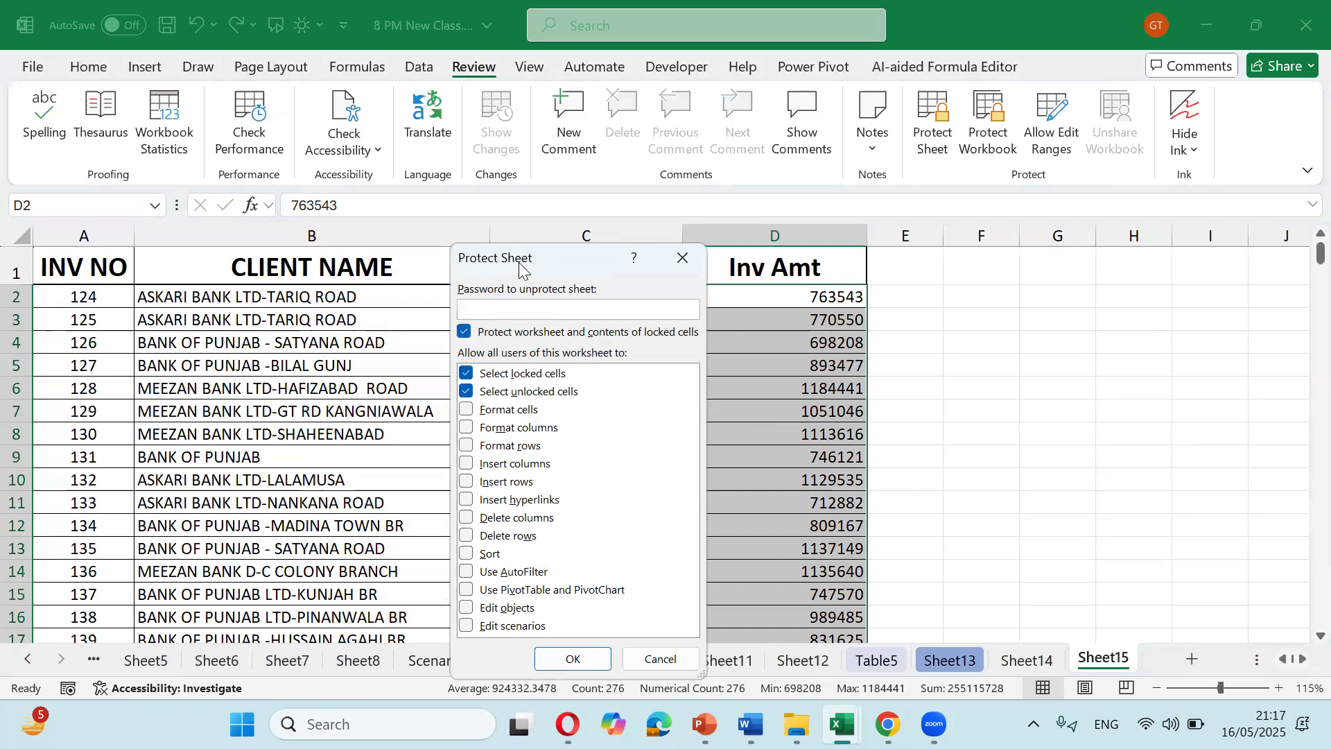
pyautogui.moveTo(525, 260); pyautogui.dragTo(591, 245)
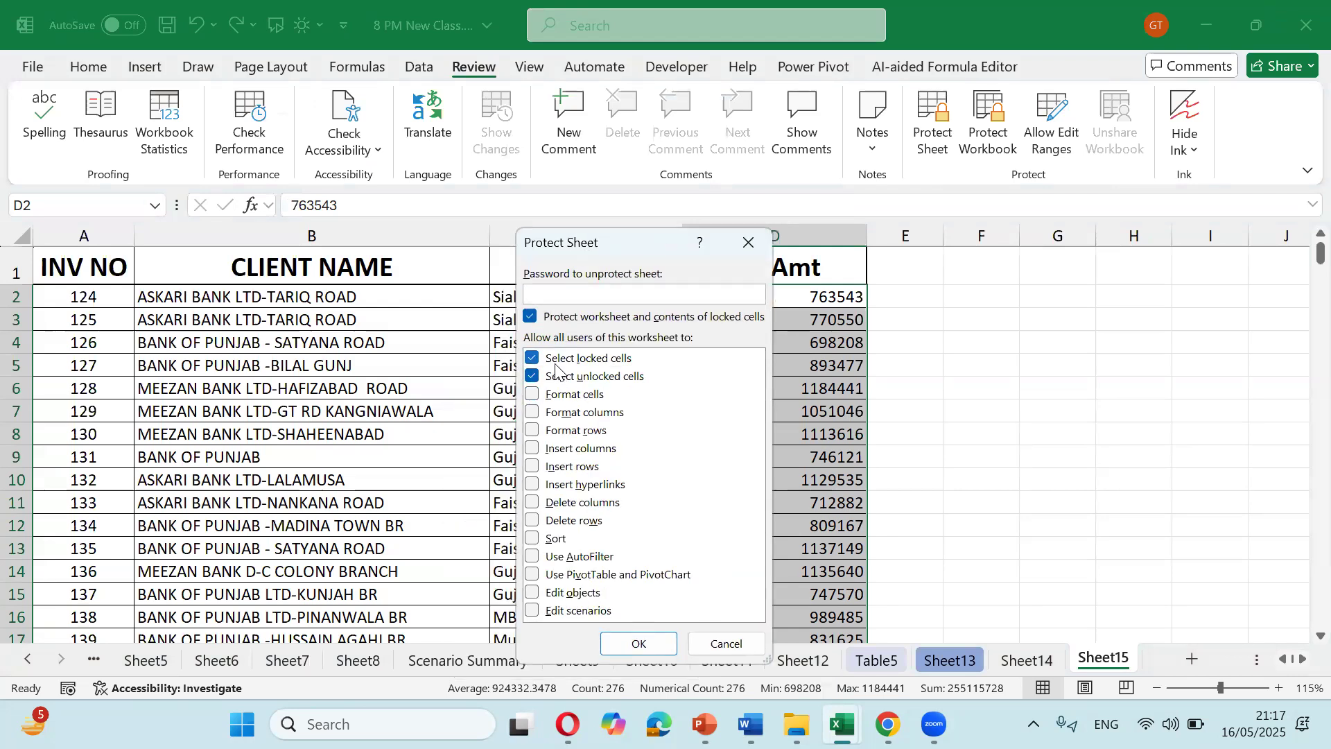
pyautogui.click(644, 643)
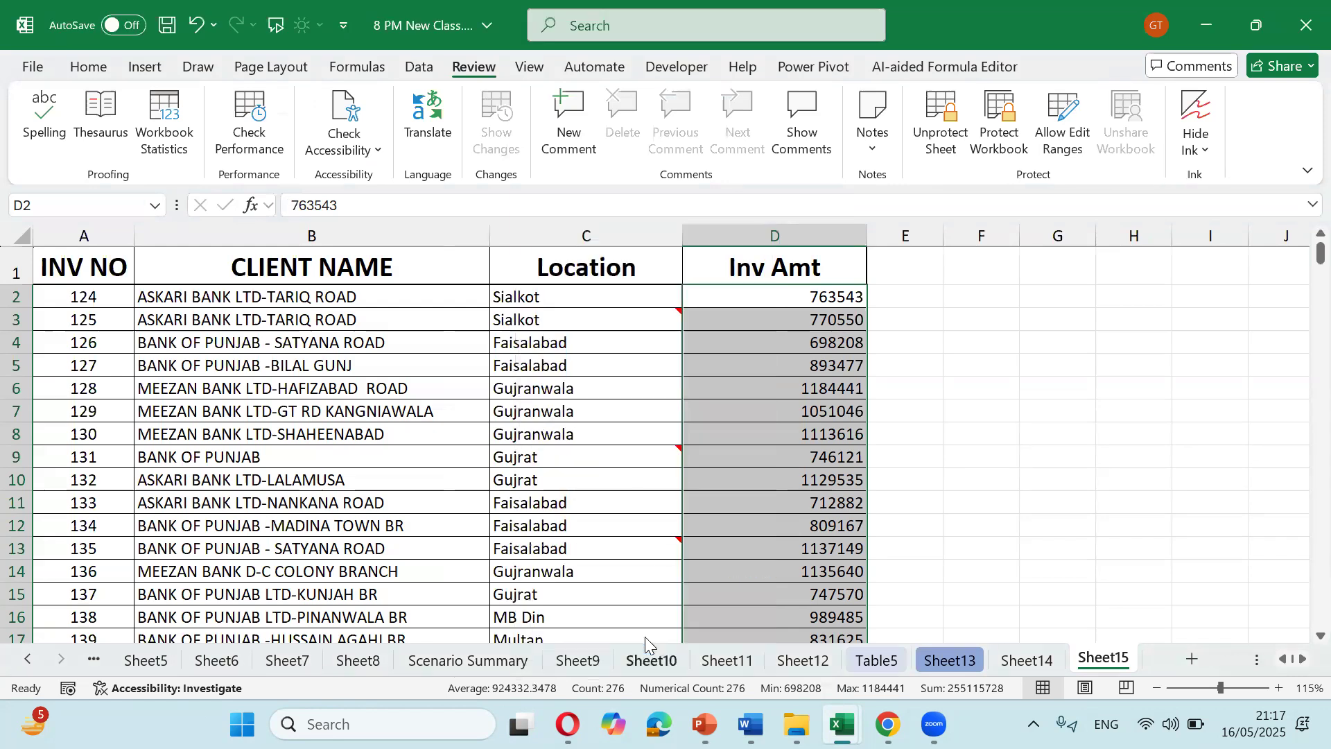
# Step: Enter 'd' in B10, get refused editing locked D10, and cancel a test edit in C10
pyautogui.click(802, 483)
pyautogui.press('Left')
pyautogui.press('Left')
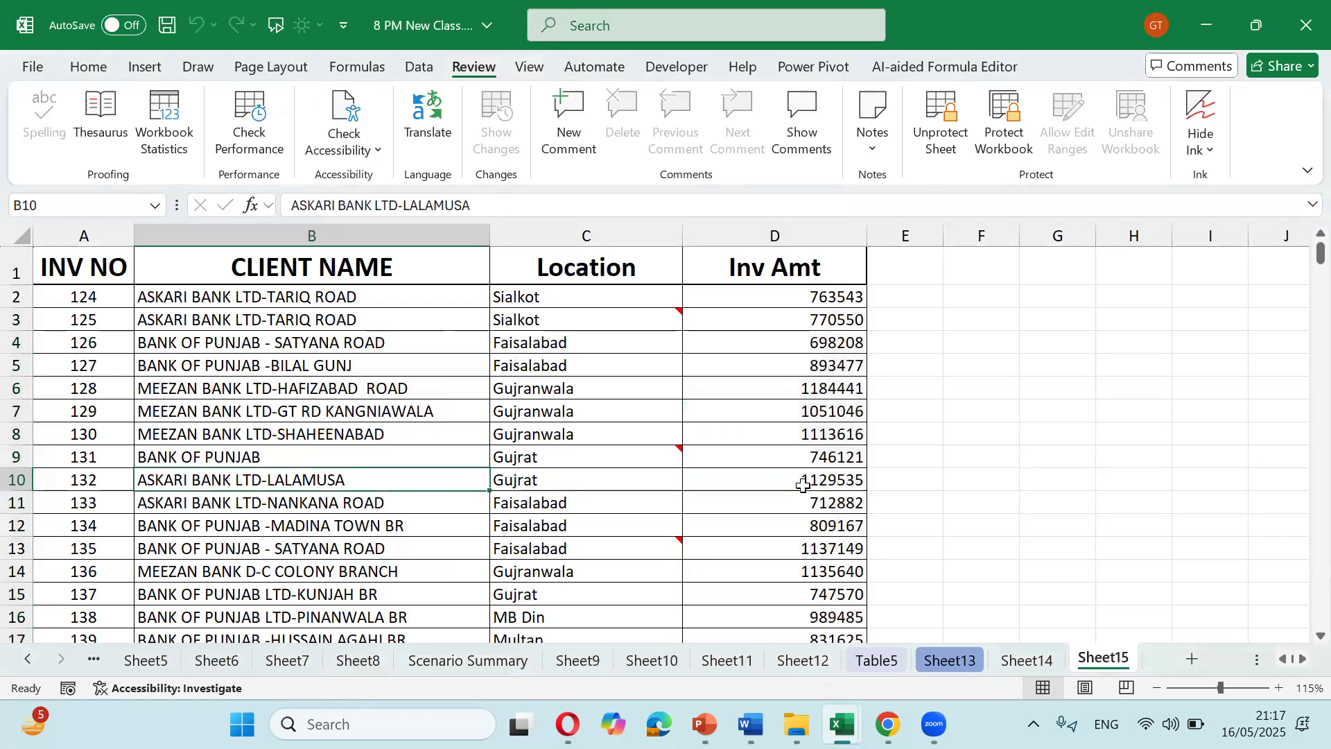
pyautogui.write('d')
pyautogui.press('Right')
pyautogui.press('Right')
pyautogui.press('Right')
pyautogui.press('Left')
pyautogui.doubleClick(802, 485)
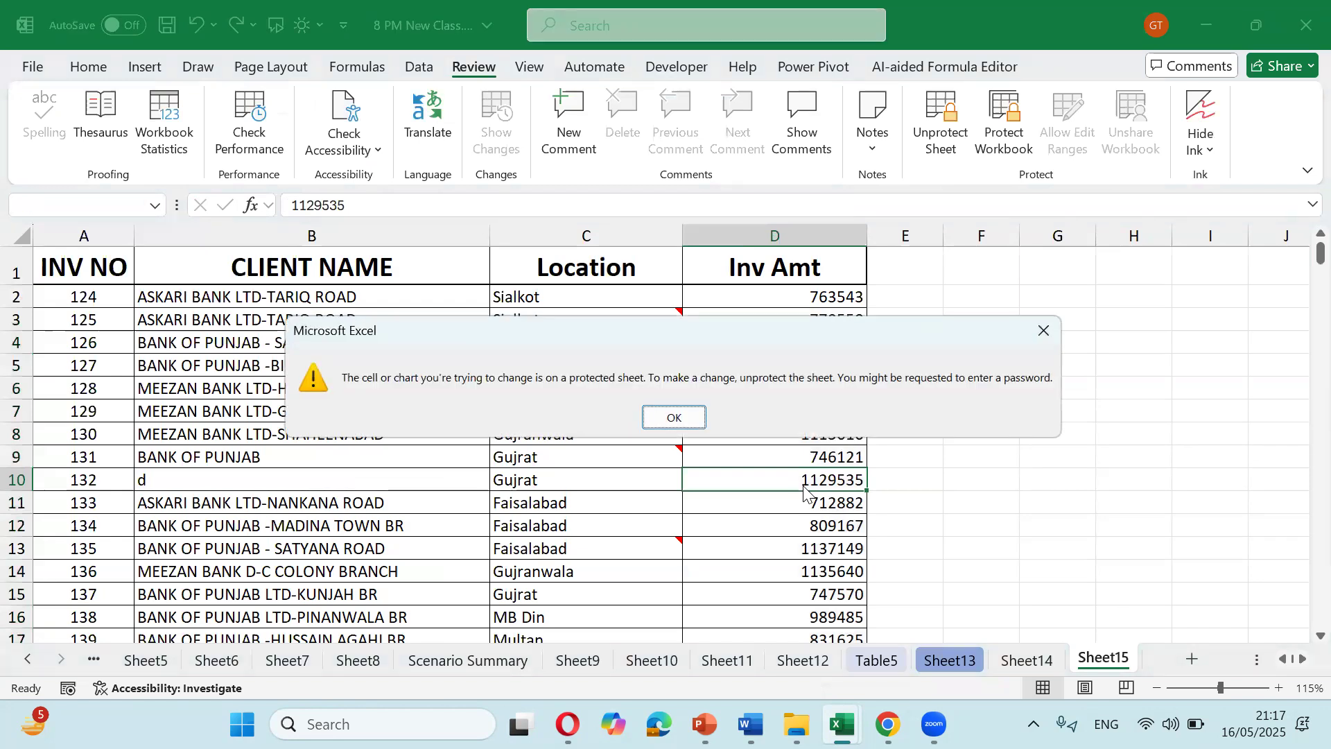
pyautogui.press('Return')
pyautogui.press('Left')
pyautogui.press('Left')
pyautogui.press('Right')
pyautogui.write('d')
pyautogui.press('Escape')
pyautogui.press('Right')
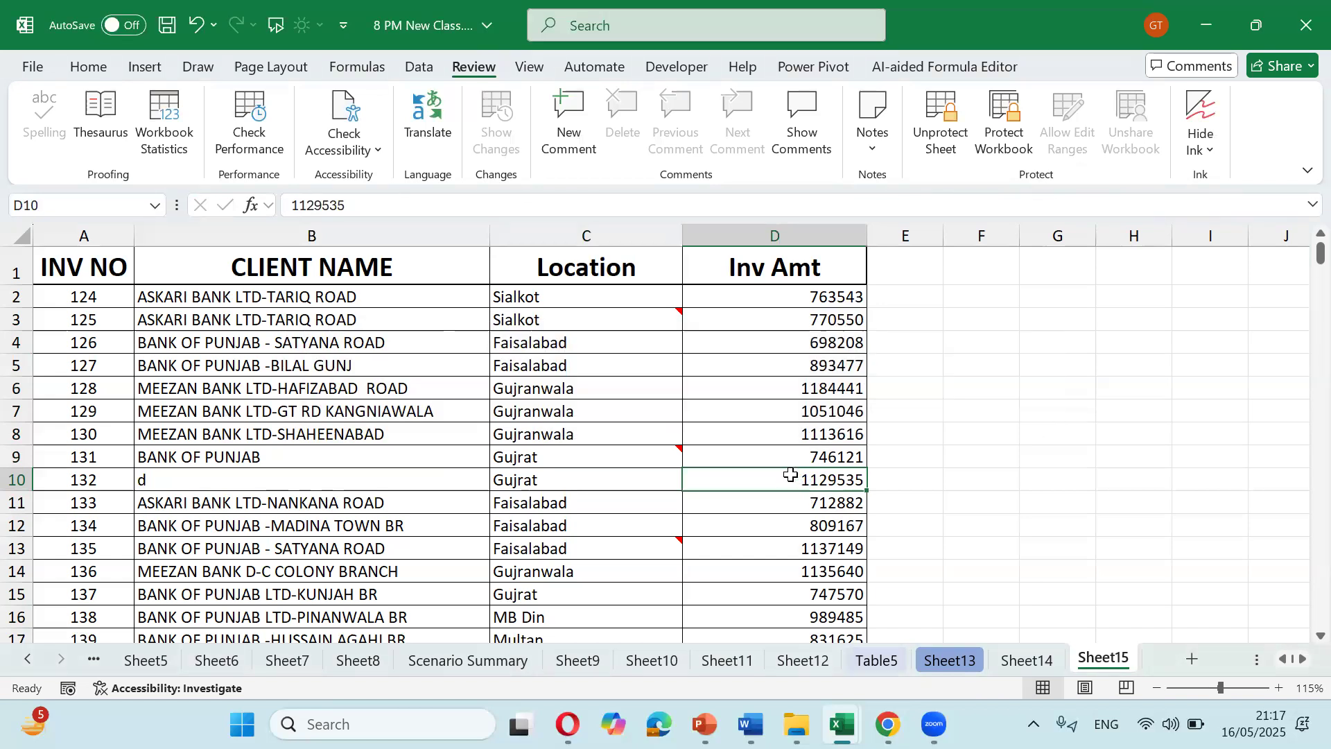
# Step: Select the Inv Amt cells from D2 to the end of column D
pyautogui.moveTo(802, 298); pyautogui.dragTo(819, 624)
pyautogui.scroll(-3, 816, 588)
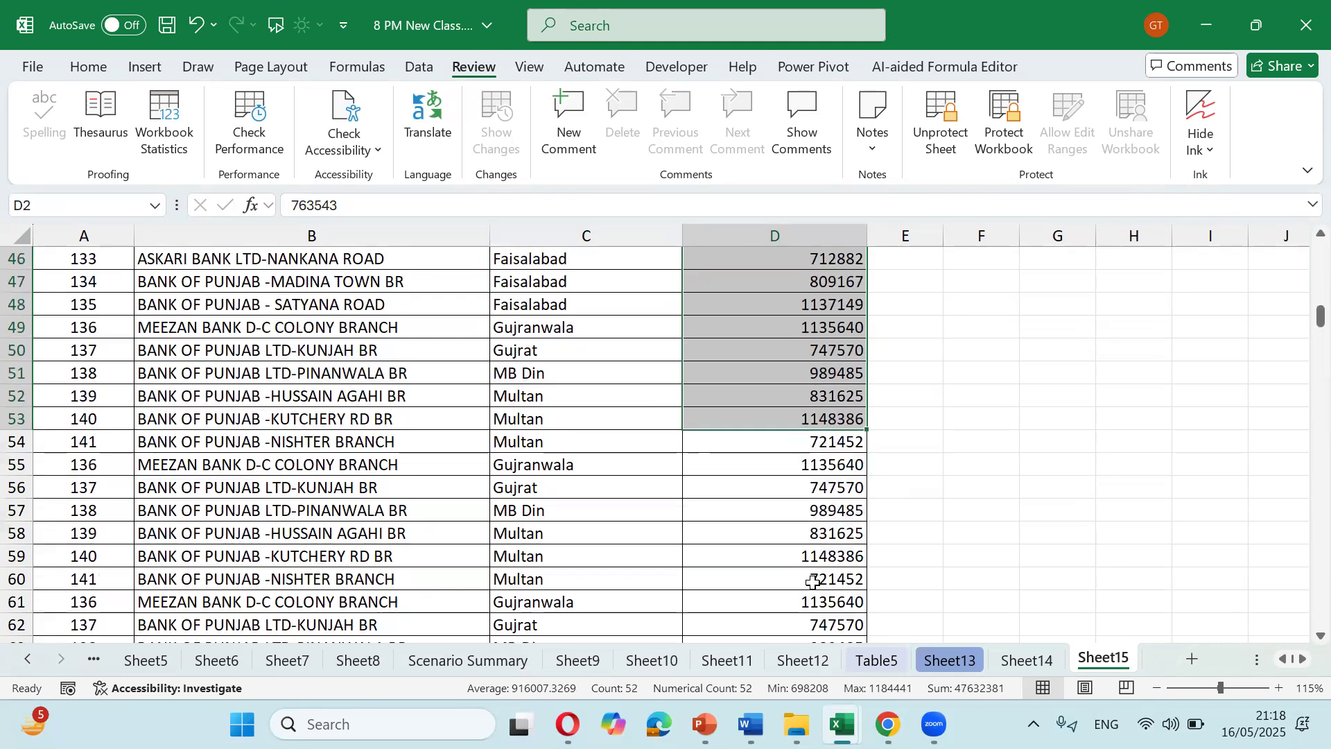
pyautogui.hotkey('ctrl', 'shift', 'Down')
pyautogui.scroll(14, 818, 554)
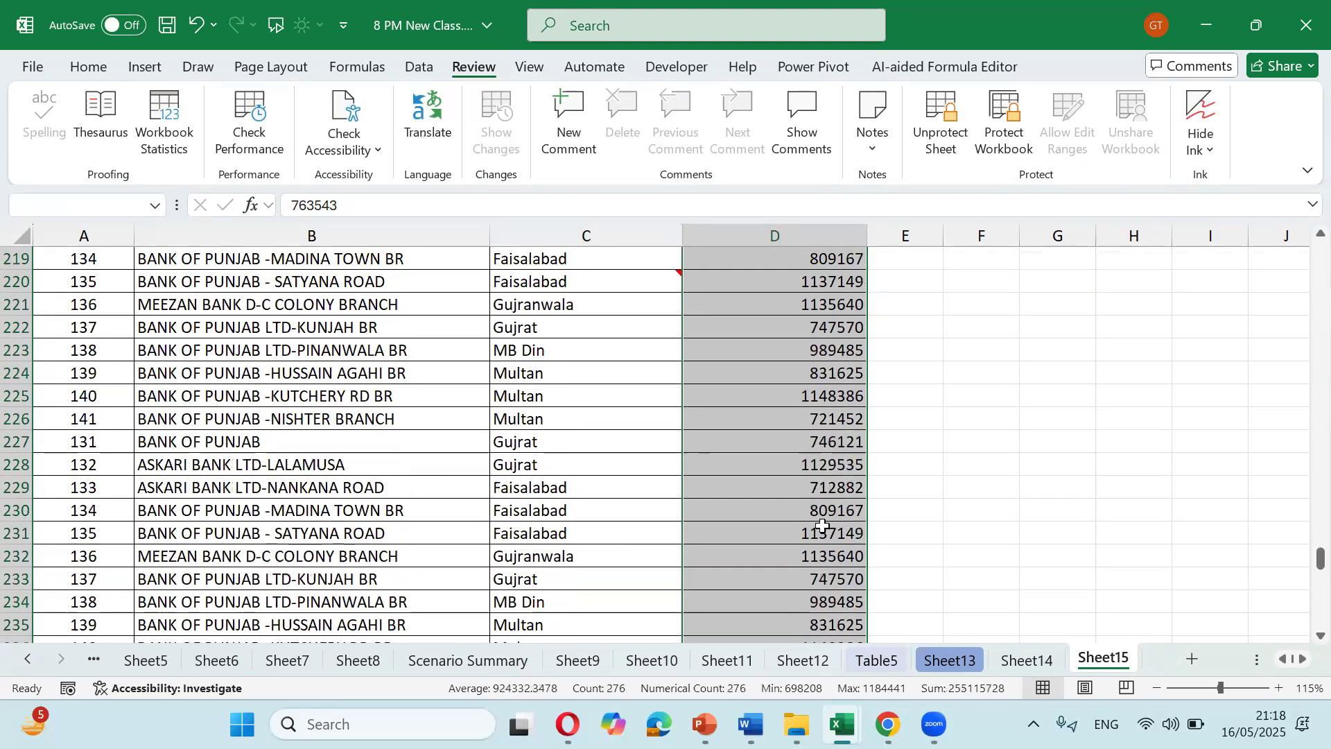
pyautogui.scroll(20, 823, 524)
pyautogui.scroll(8, 823, 524)
# Step: Unprotect and re-protect Sheet15 with Select locked cells unticked
pyautogui.click(942, 147)
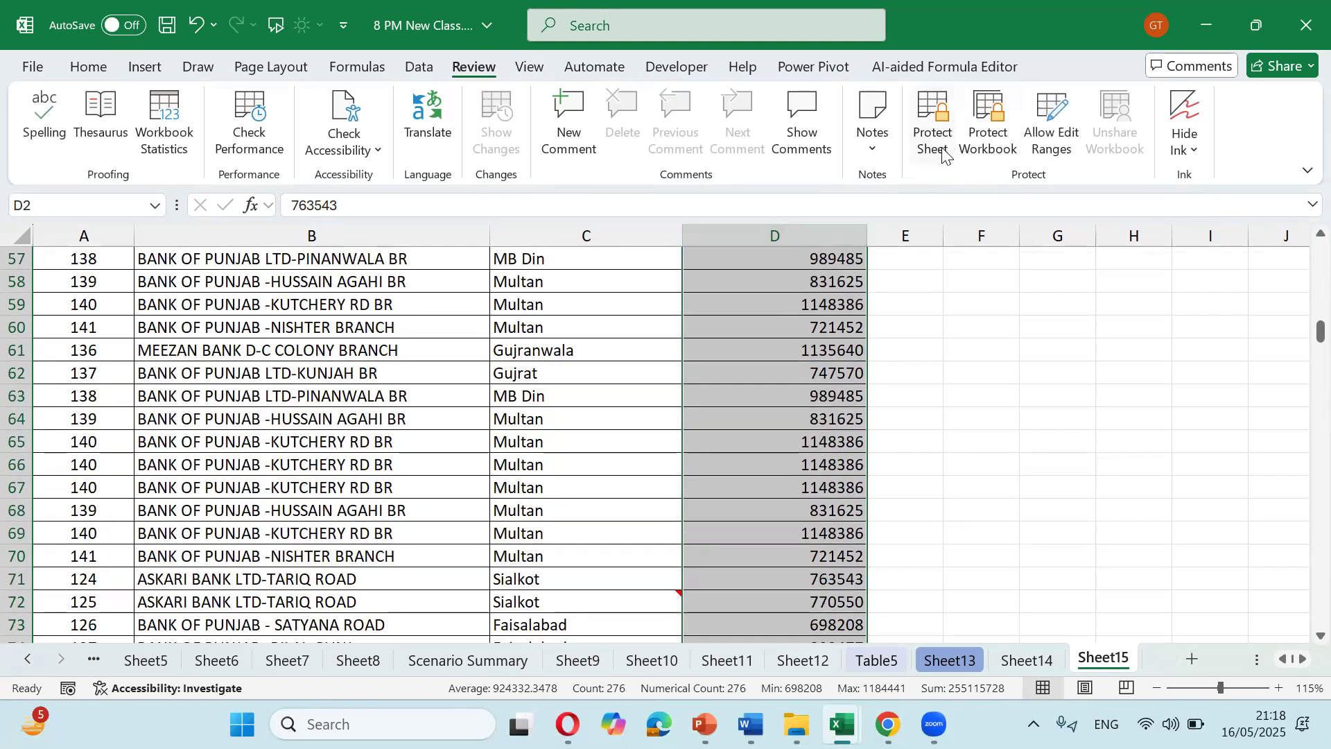
pyautogui.click(932, 147)
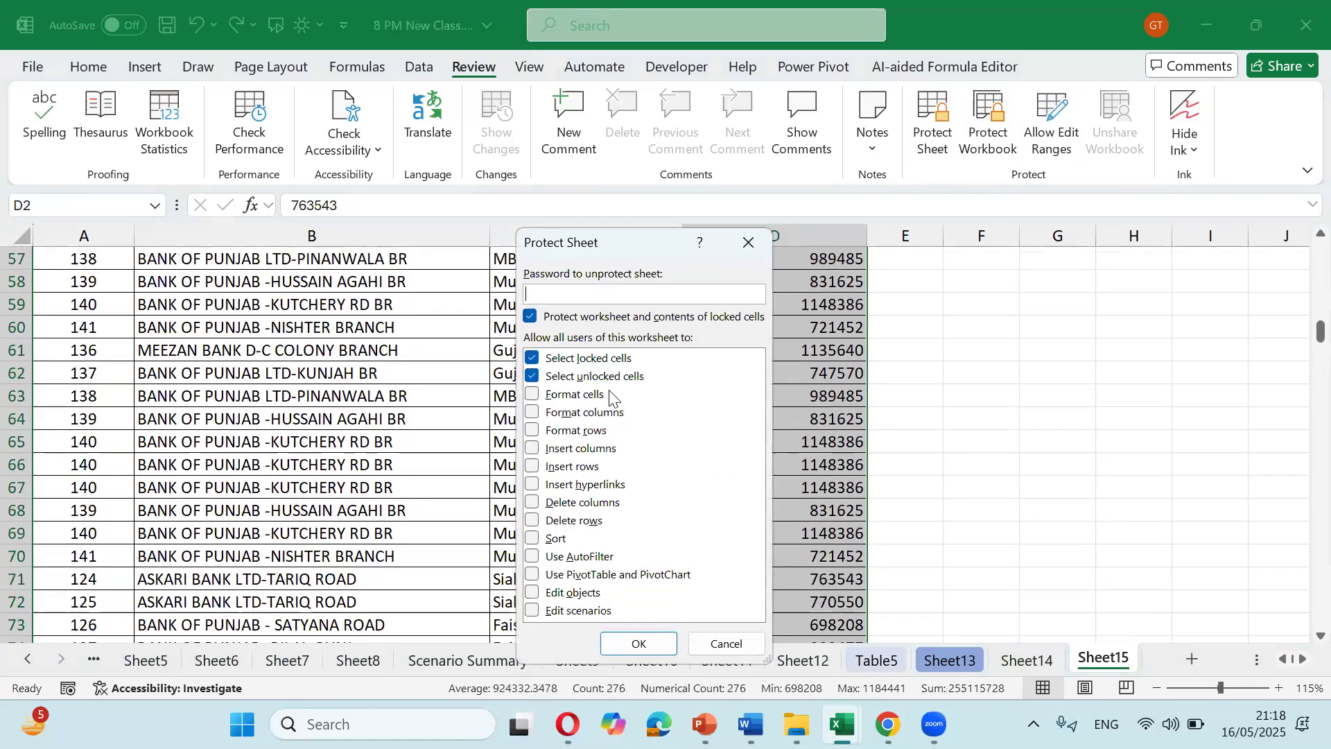
pyautogui.click(574, 359)
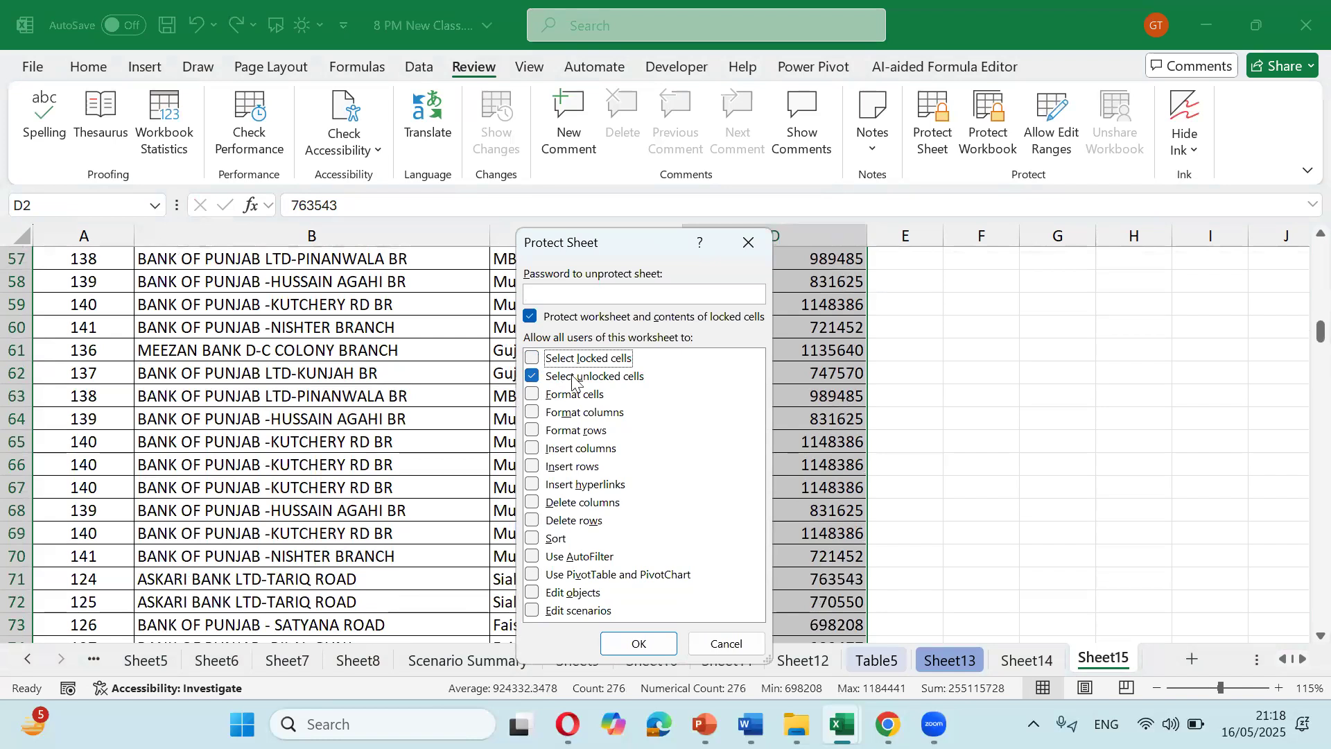
pyautogui.click(642, 629)
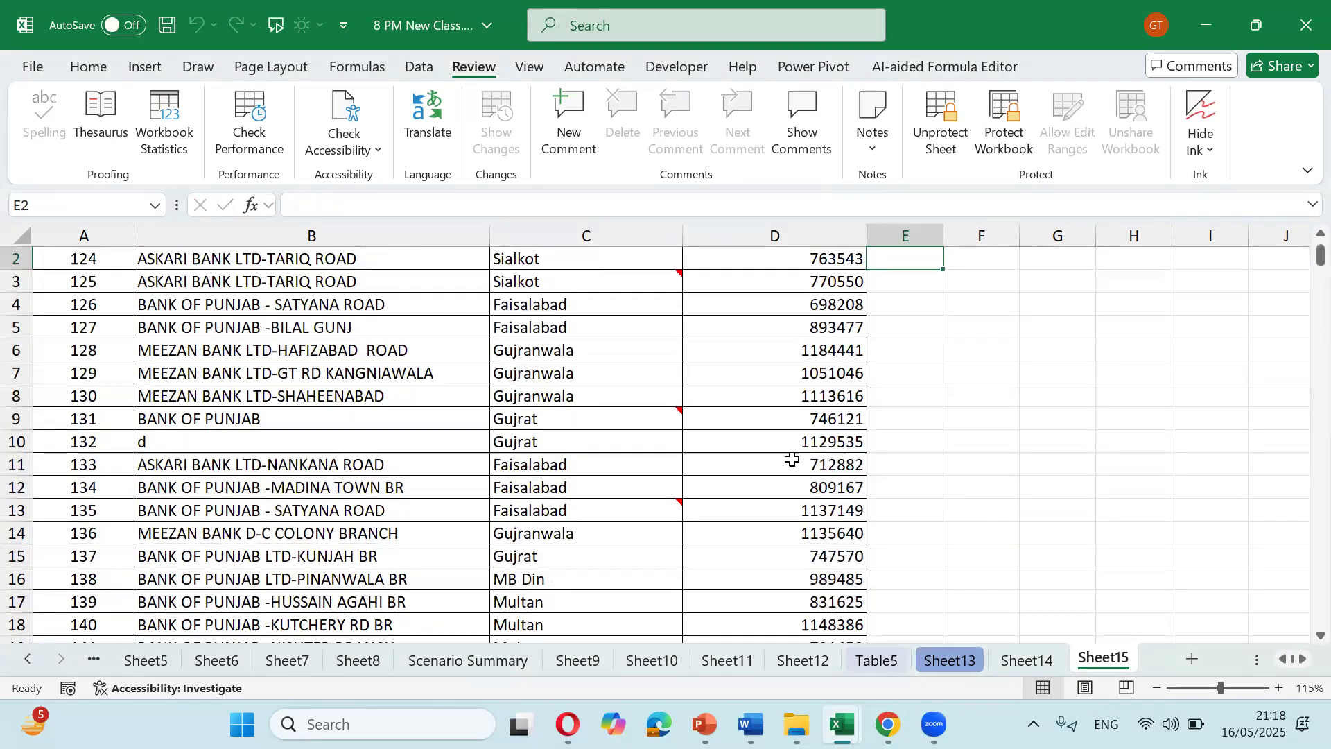
pyautogui.hotkey('ctrl', 'Home')
pyautogui.hotkey('ctrl', 'Down')
pyautogui.hotkey('ctrl', 'Up')
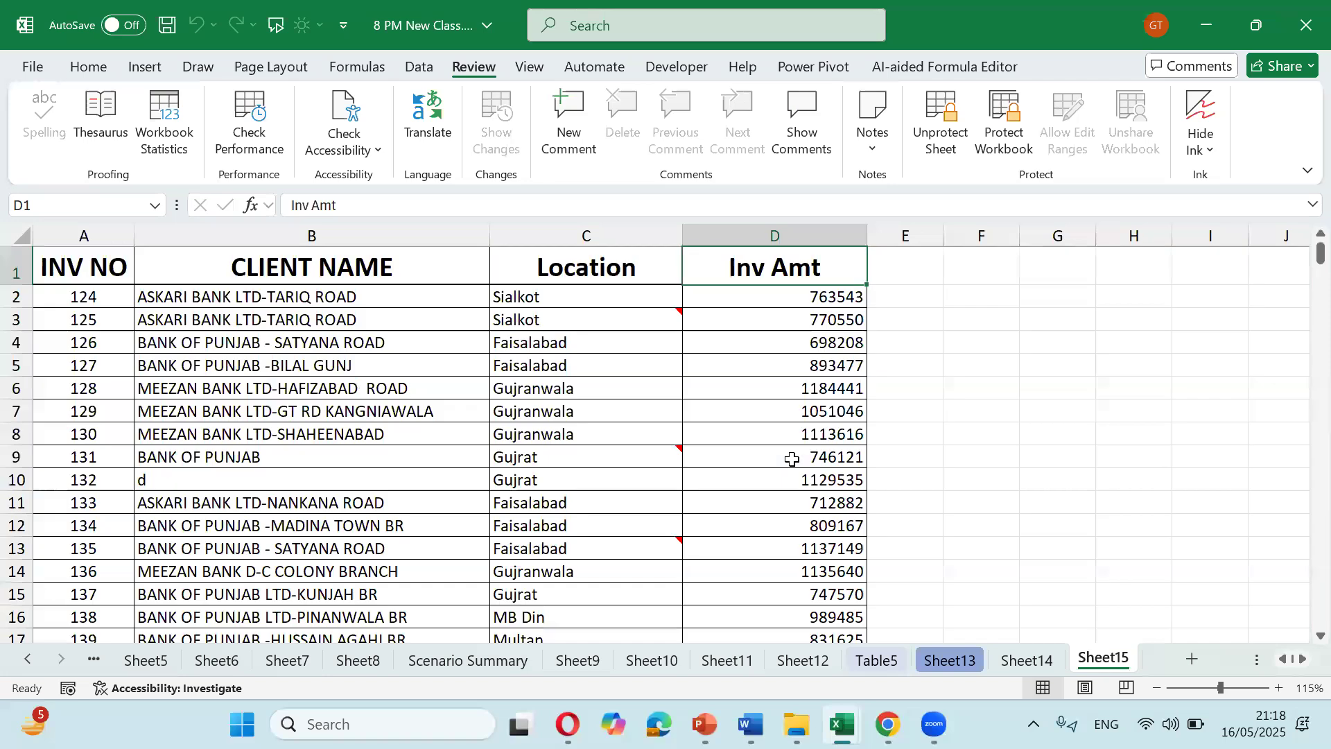
pyautogui.press('Left')
pyautogui.press('Left')
pyautogui.press('Left')
pyautogui.press('Down')
pyautogui.press('Down')
pyautogui.press('Right')
pyautogui.press('Right')
pyautogui.press('Right')
pyautogui.press('Right')
pyautogui.press('Home')
pyautogui.press('Down')
pyautogui.press('Up')
pyautogui.hotkey('ctrl', 'Right')
pyautogui.press('Right')
pyautogui.press('Down')
pyautogui.press('Down')
pyautogui.press('Down')
pyautogui.press('Left')
pyautogui.press('Left')
pyautogui.press('Left')
pyautogui.press('Down')
pyautogui.press('Right')
pyautogui.press('Right')
pyautogui.press('Right')
pyautogui.press('Down')
pyautogui.press('Left')
pyautogui.press('Left')
pyautogui.press('Left')
pyautogui.press('Right')
pyautogui.press('Right')
pyautogui.press('Right')
pyautogui.press('Down')
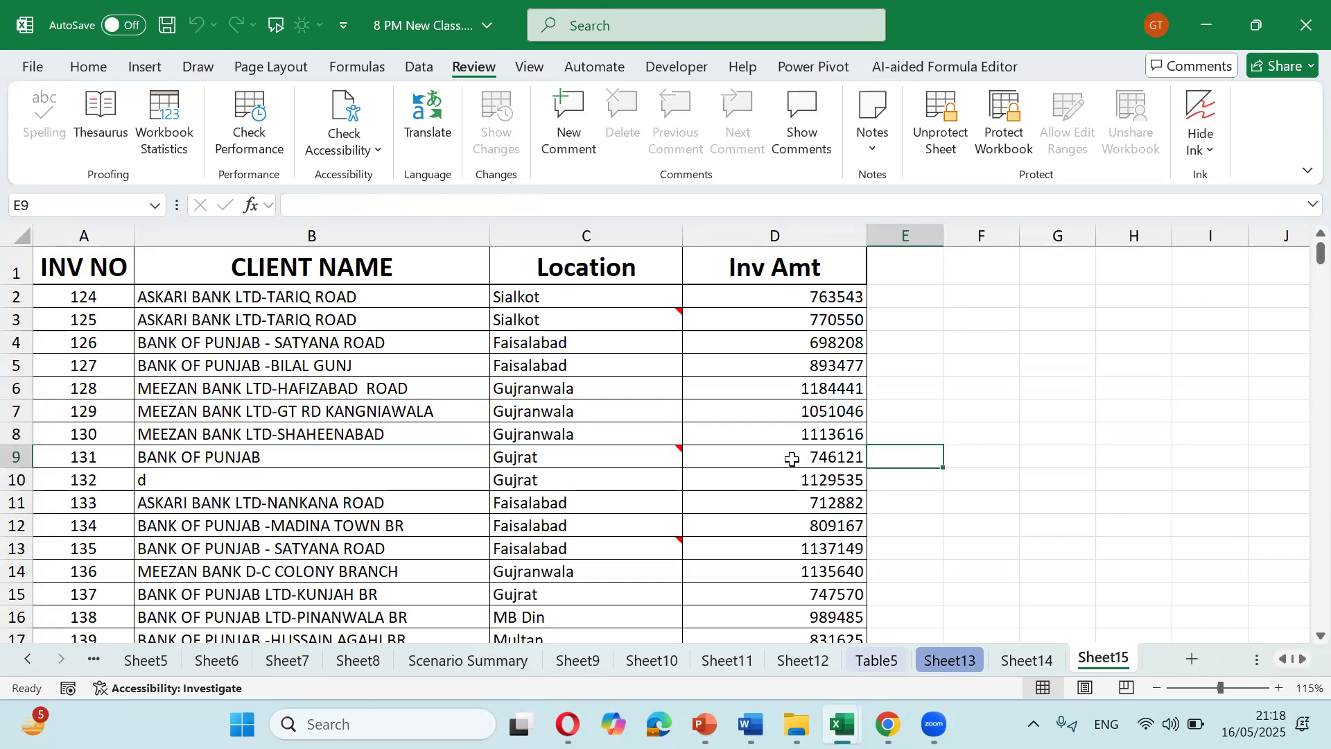
pyautogui.press('Left')
pyautogui.press('Left')
pyautogui.press('Left')
pyautogui.press('Left')
pyautogui.press('Right')
pyautogui.press('Right')
pyautogui.press('Right')
pyautogui.press('Right')
pyautogui.press('Down')
pyautogui.press('Left')
pyautogui.press('Left')
pyautogui.press('Left')
pyautogui.press('Right')
pyautogui.press('Right')
pyautogui.press('Right')
pyautogui.press('Down')
pyautogui.press('Left')
pyautogui.press('Left')
pyautogui.press('Left')
pyautogui.press('Right')
pyautogui.press('Right')
pyautogui.press('Right')
pyautogui.press('Down')
pyautogui.press('Left')
pyautogui.press('Left')
pyautogui.press('Left')
pyautogui.press('Right')
pyautogui.press('Right')
pyautogui.press('Right')
pyautogui.press('Down')
pyautogui.press('Left')
pyautogui.press('Left')
pyautogui.press('Right')
pyautogui.press('Right')
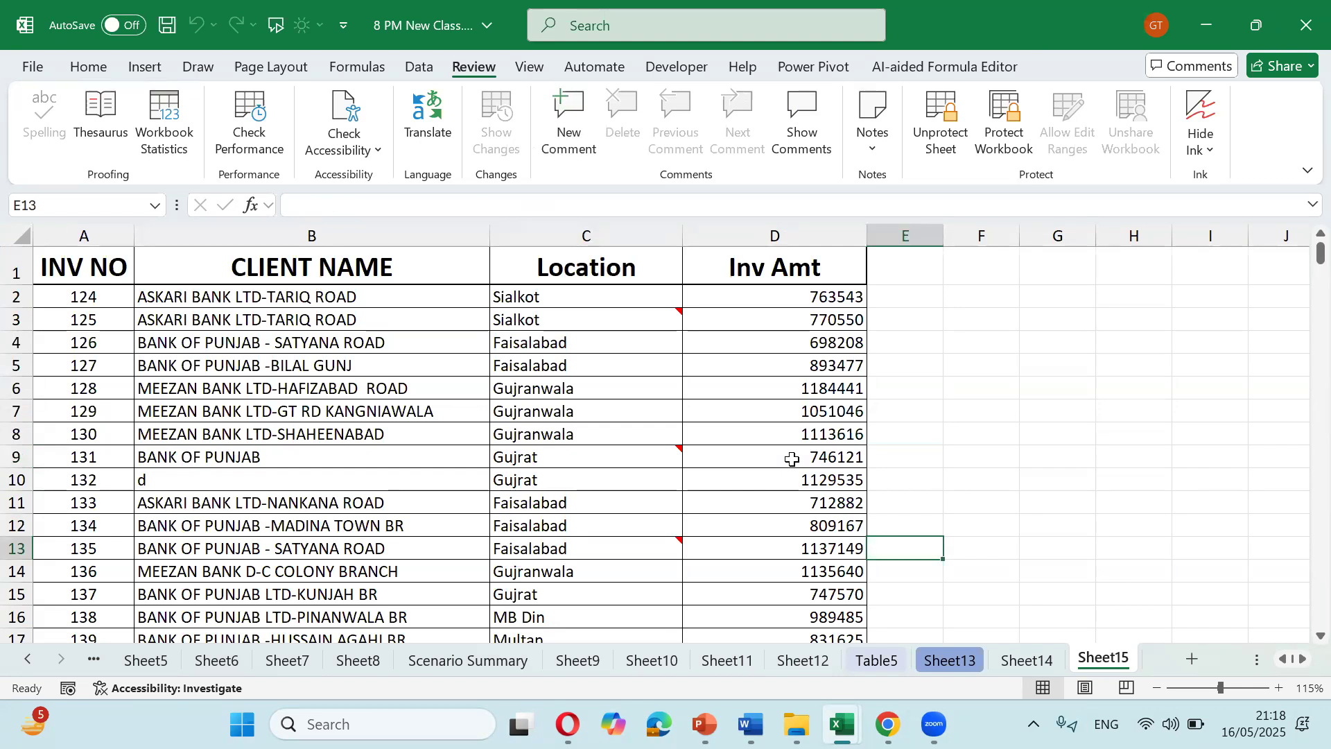
# Step: Re-protect Sheet15 with Select unlocked cells also unticked, then unprotect it again
pyautogui.click(953, 136)
pyautogui.click(943, 132)
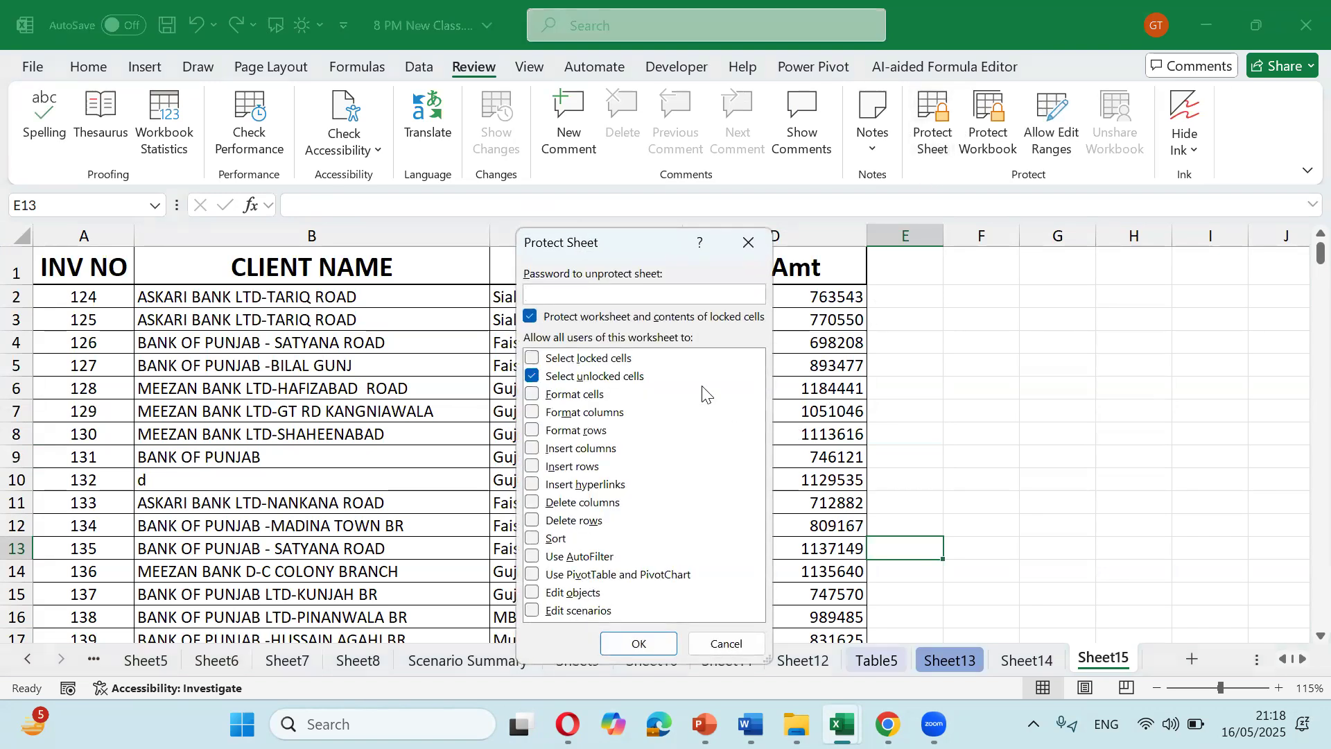
pyautogui.click(540, 375)
pyautogui.click(638, 644)
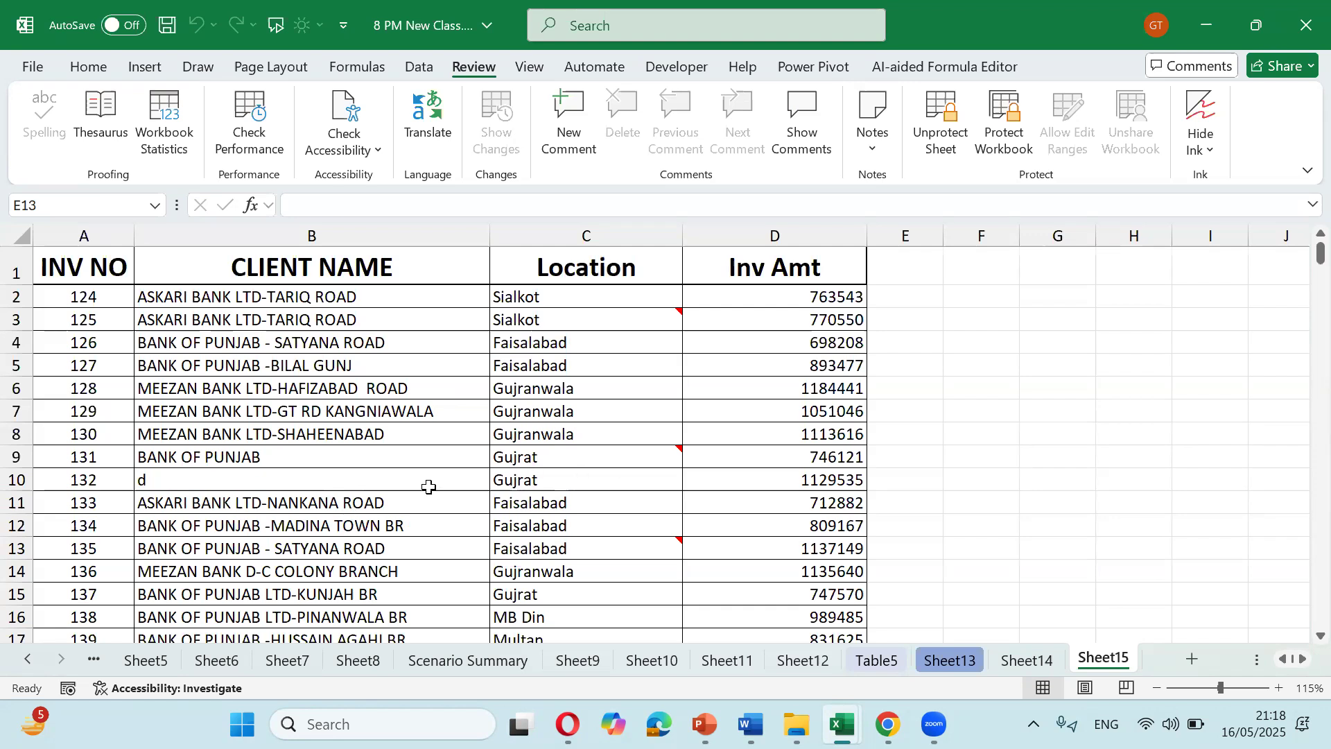
pyautogui.click(940, 143)
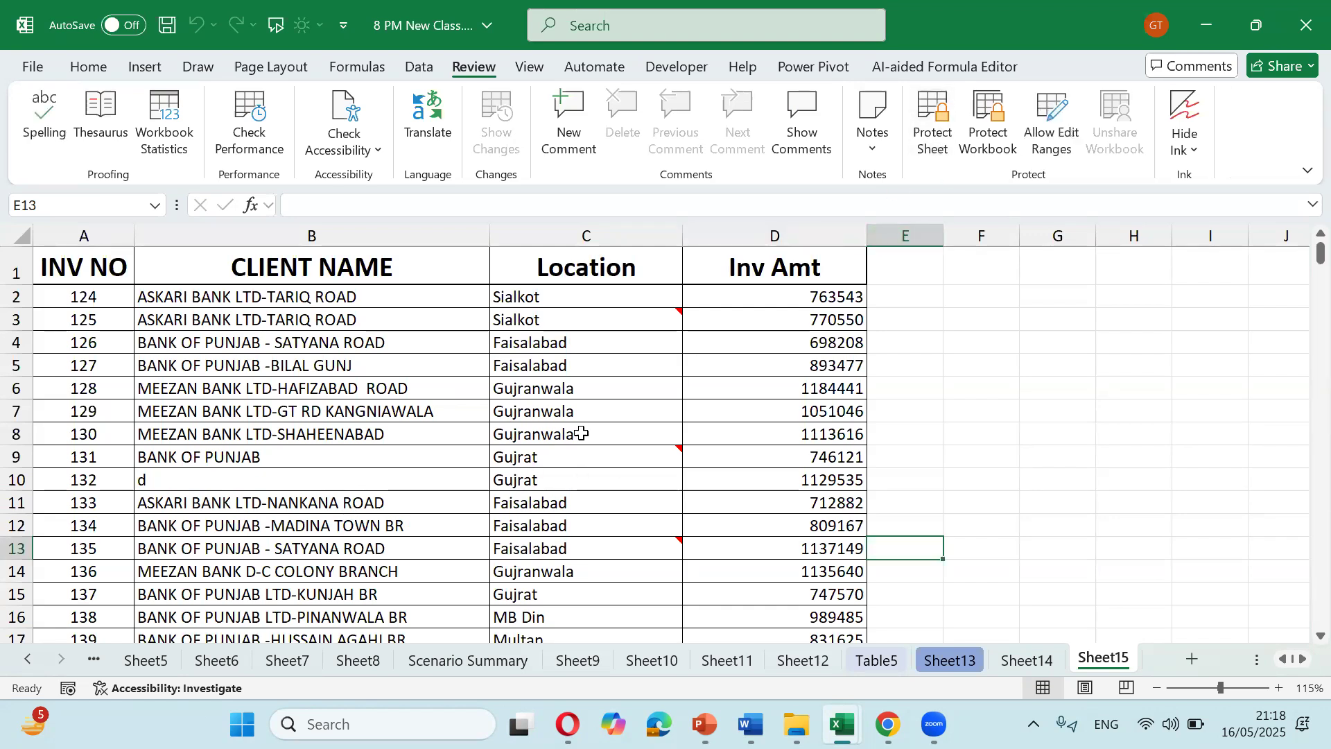
# Step: Protect Sheet15 with a password, allowing selection of both locked and unlocked cells
pyautogui.click(429, 477)
pyautogui.press('Up')
pyautogui.press('Up')
pyautogui.press('Up')
pyautogui.press('Up')
pyautogui.press('Down')
pyautogui.press('Down')
pyautogui.press('Down')
pyautogui.press('Down')
pyautogui.press('Down')
pyautogui.press('Down')
pyautogui.press('Down')
pyautogui.press('Down')
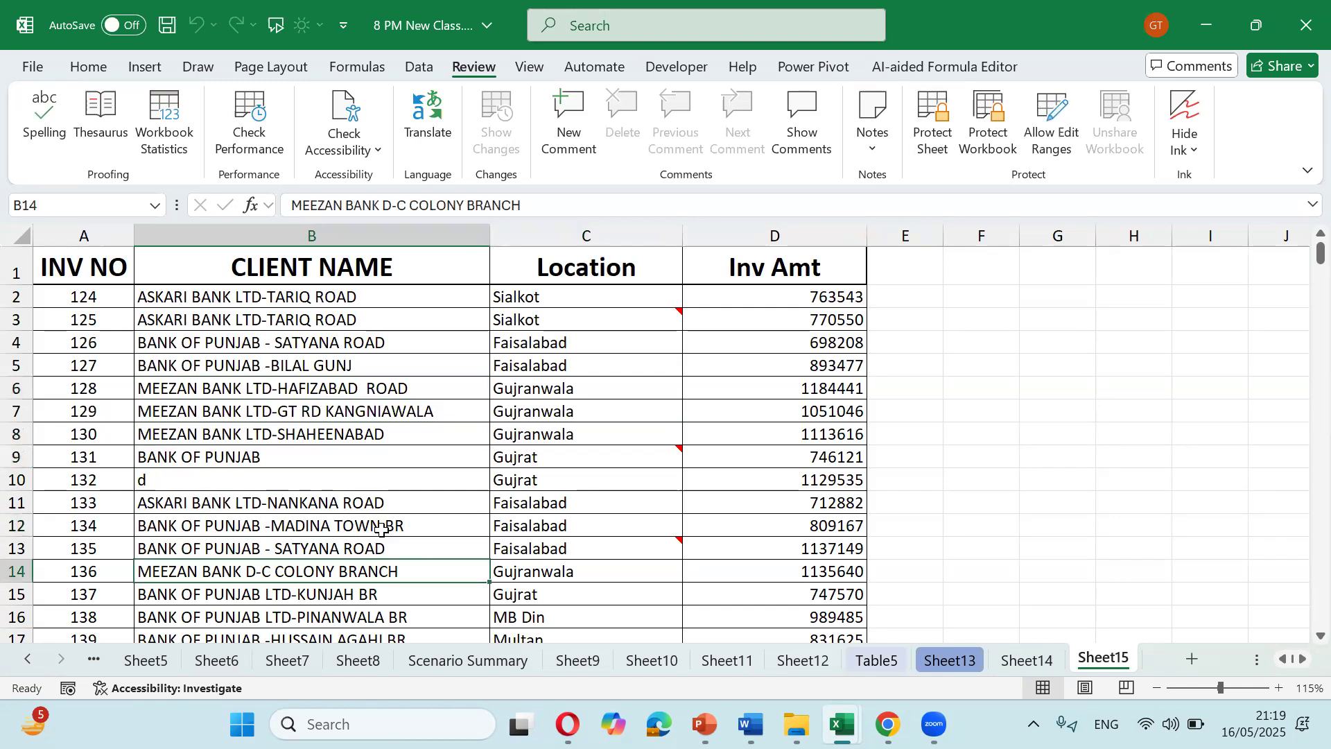
pyautogui.press('Up')
pyautogui.press('Up')
pyautogui.press('Up')
pyautogui.press('Up')
pyautogui.click(936, 142)
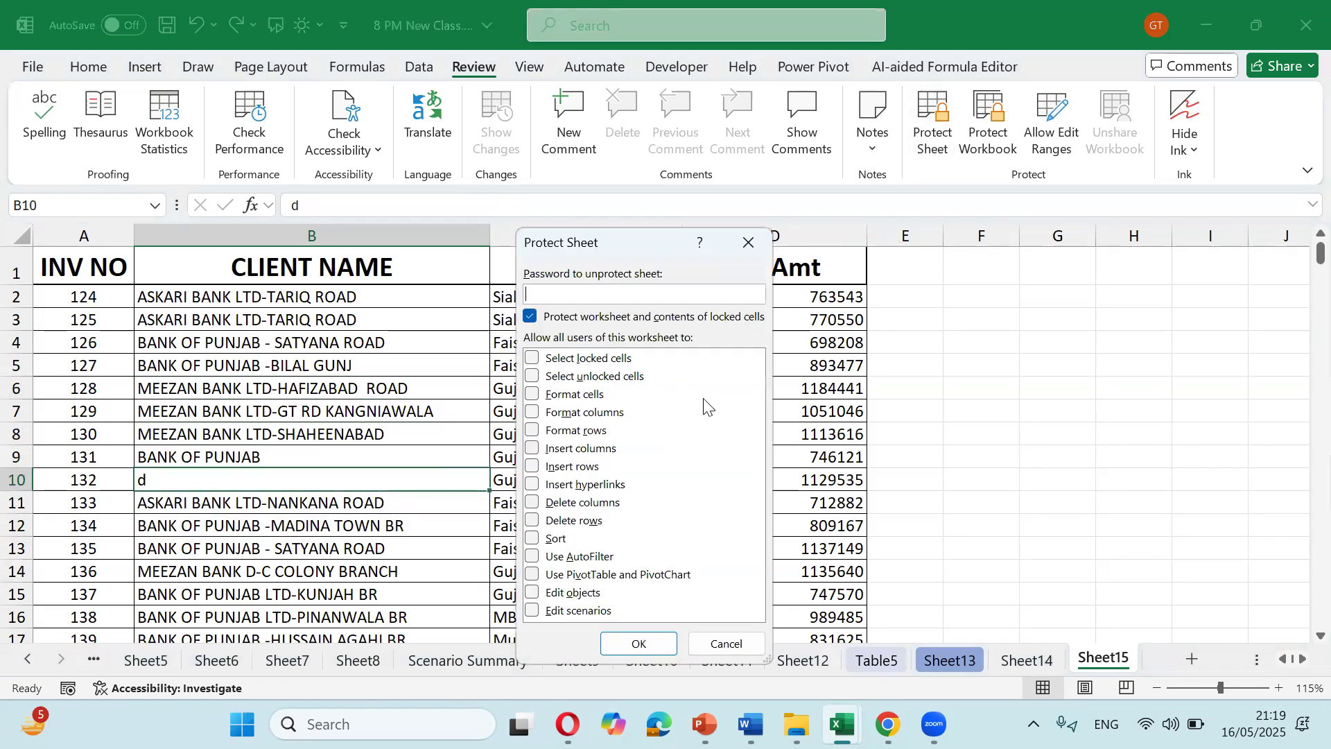
pyautogui.click(547, 360)
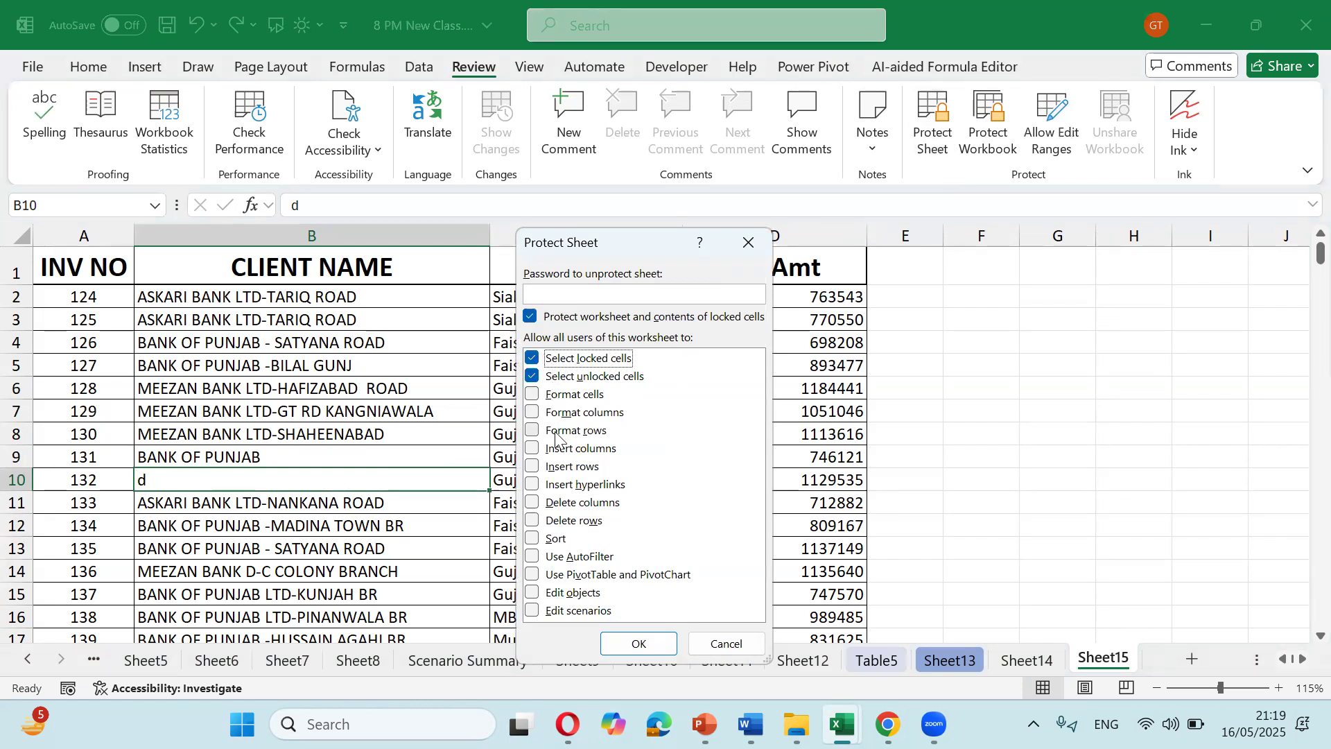
pyautogui.click(558, 295)
pyautogui.write('1')
pyautogui.click(655, 643)
pyautogui.write('123')
pyautogui.click(660, 515)
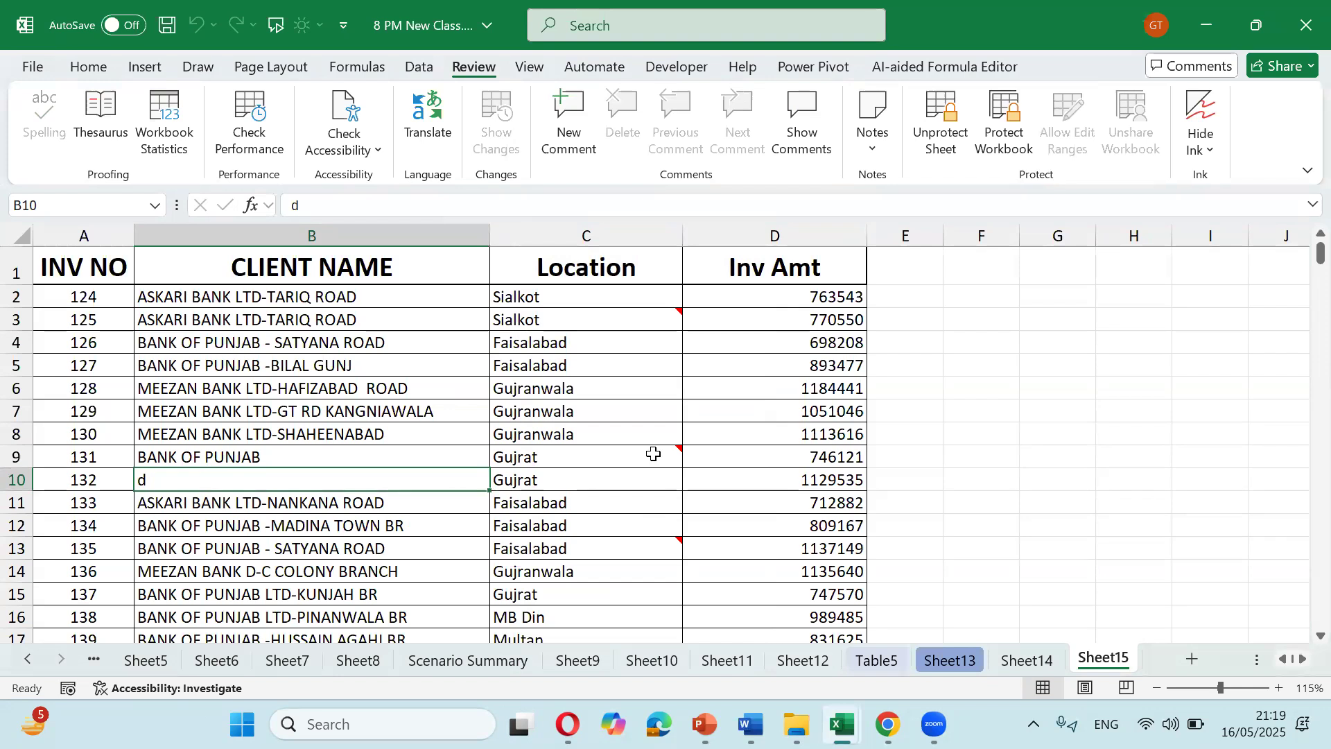
# Step: Confirm D8 rejects edits, then change C8's location to Lahore
pyautogui.click(716, 434)
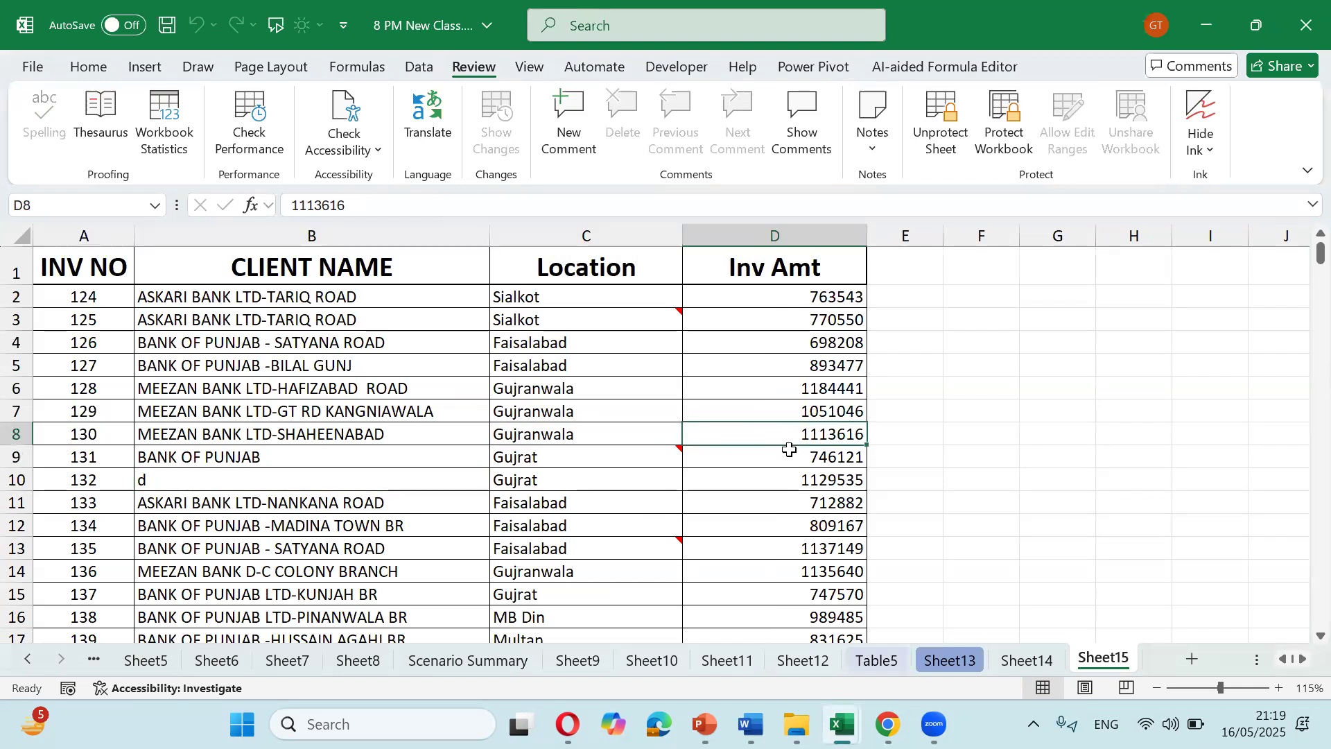
pyautogui.press('Delete')
pyautogui.press('Escape')
pyautogui.press('Left')
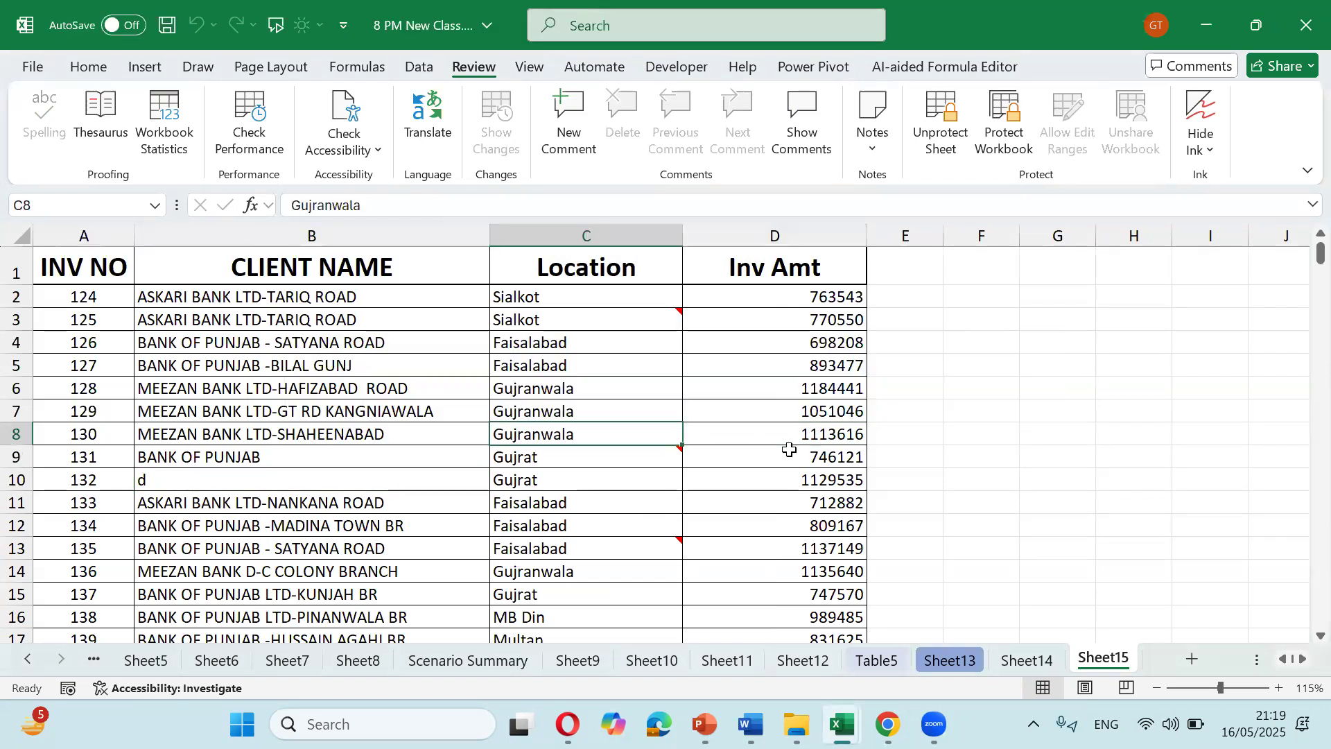
pyautogui.write('Lah')
pyautogui.press('BackSpace')
pyautogui.press('BackSpace')
pyautogui.write('ore')
pyautogui.press('Tab')
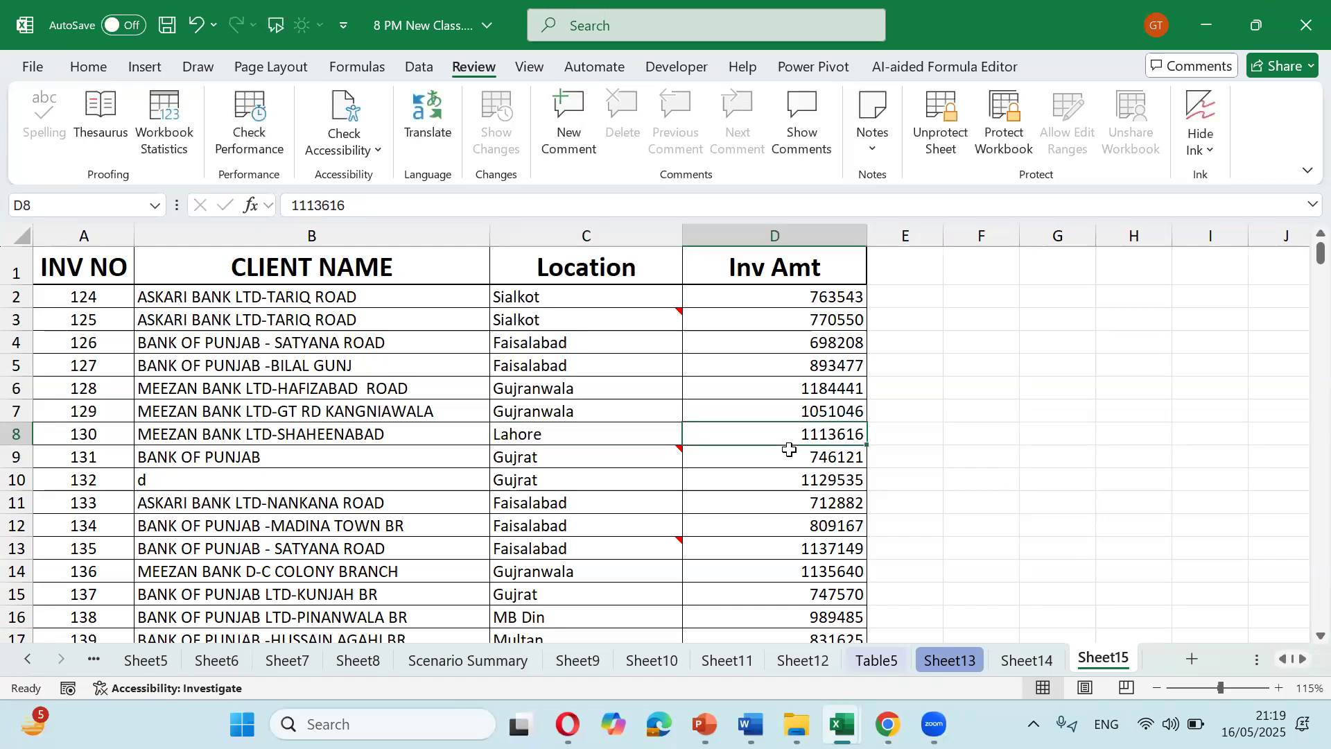
# Step: Unprotect Sheet15 with the password and select the Inv Amt cells from D2 down
pyautogui.click(941, 132)
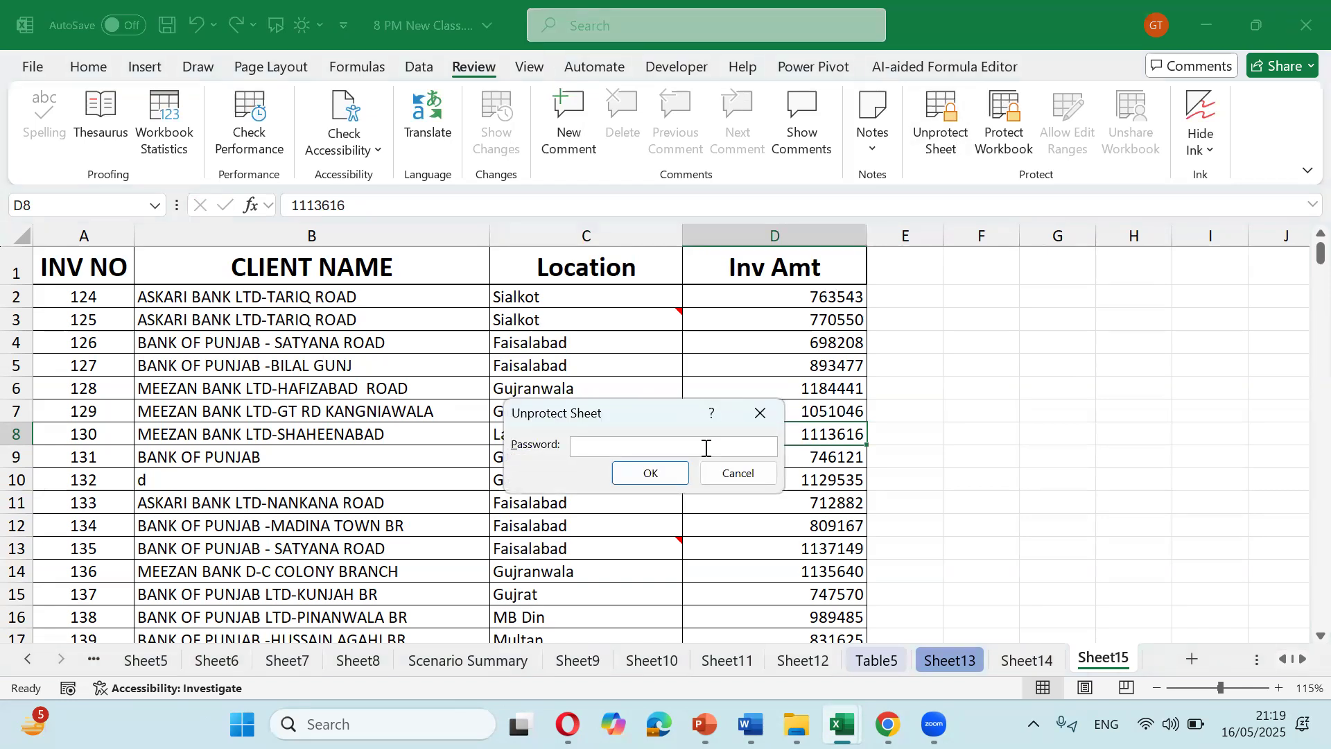
pyautogui.press('Return')
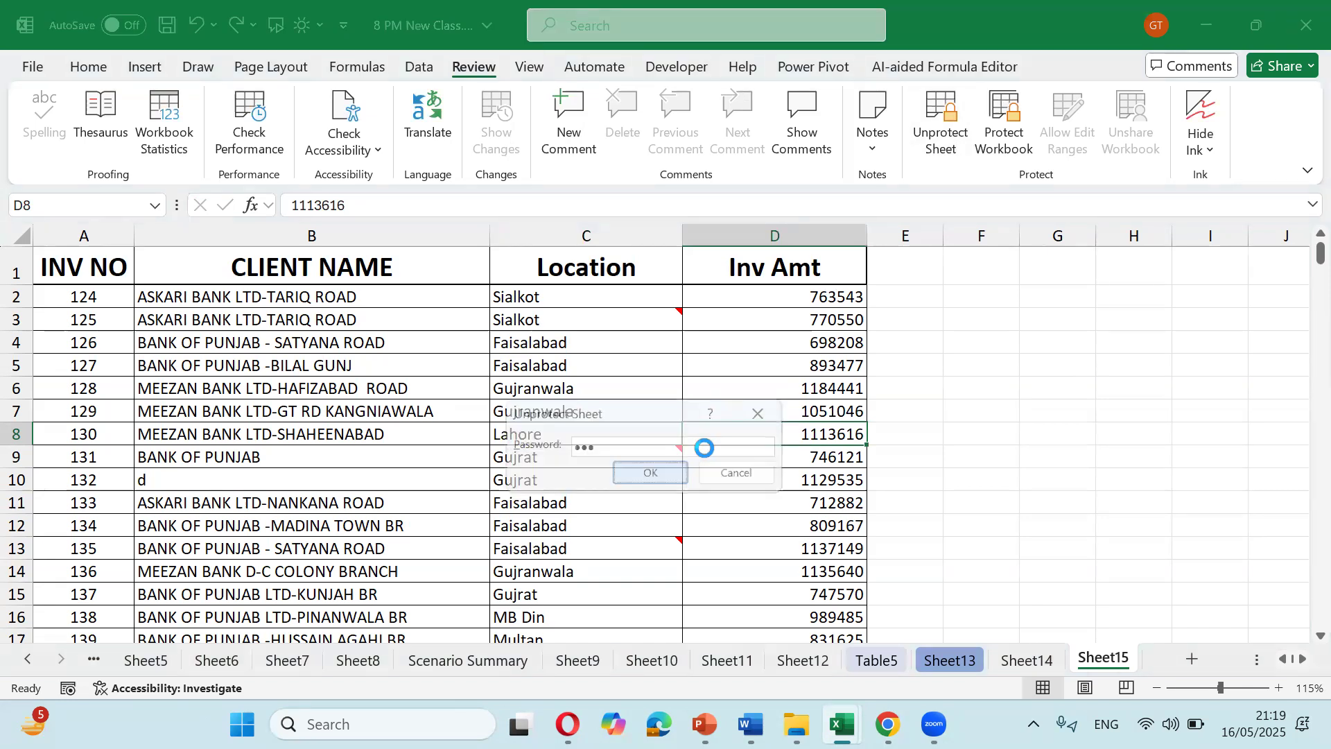
pyautogui.click(788, 300)
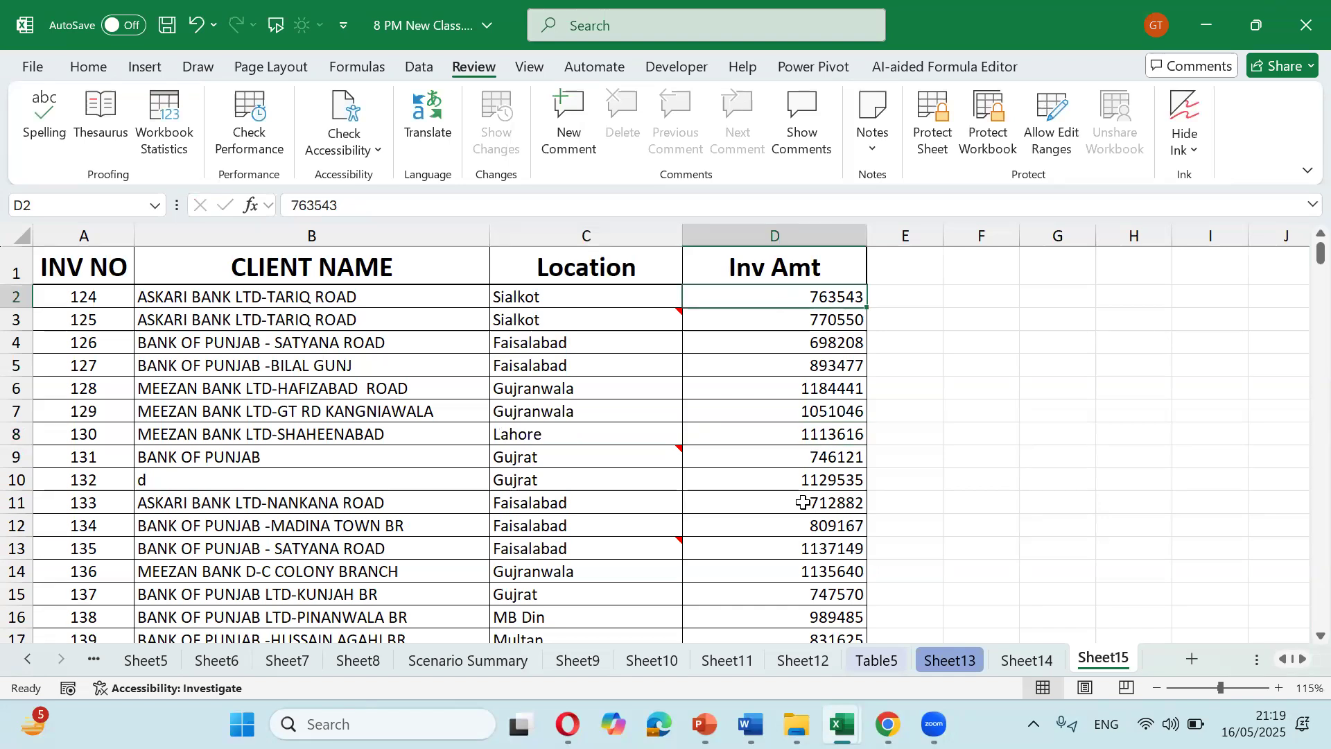
pyautogui.hotkey('ctrl', 'shift', 'Down')
# Step: Fill the selected amounts with =RANDBETWEEN(45987,89076)
pyautogui.write('=ran')
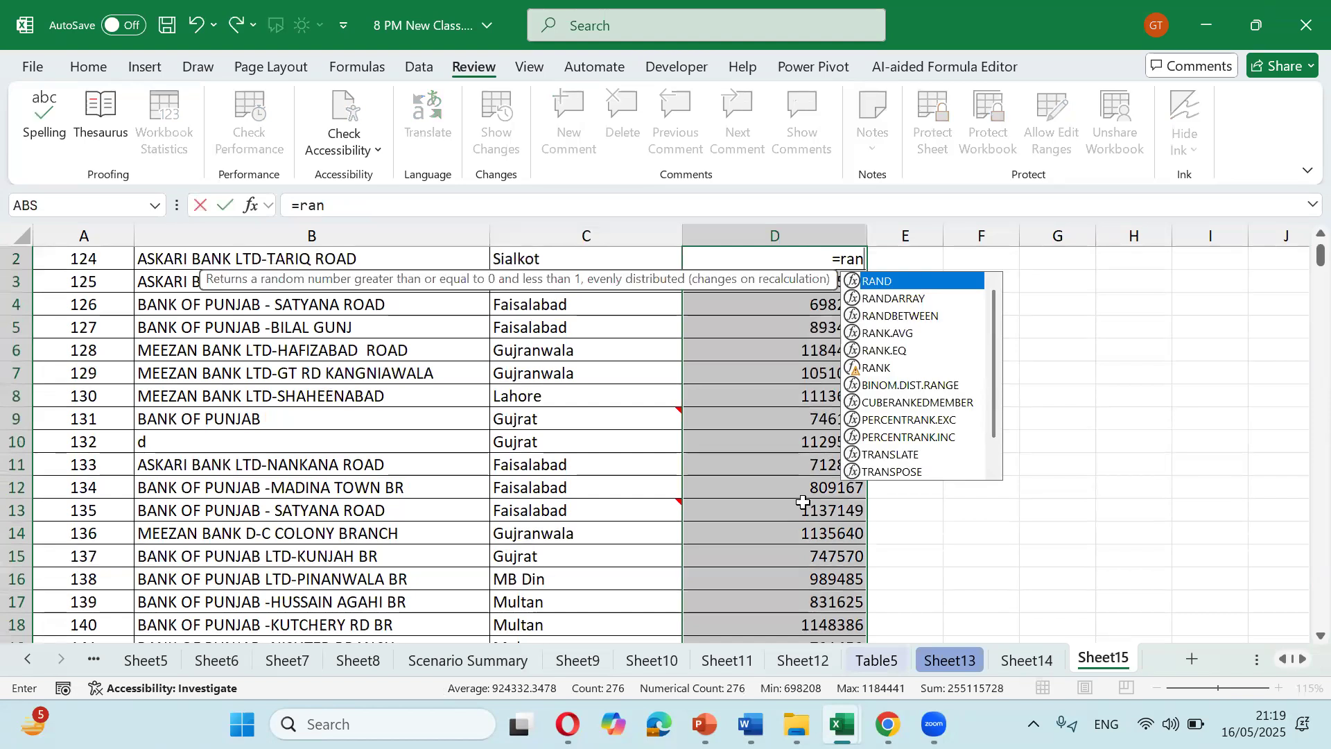
pyautogui.press('Down')
pyautogui.press('Down')
pyautogui.press('Tab')
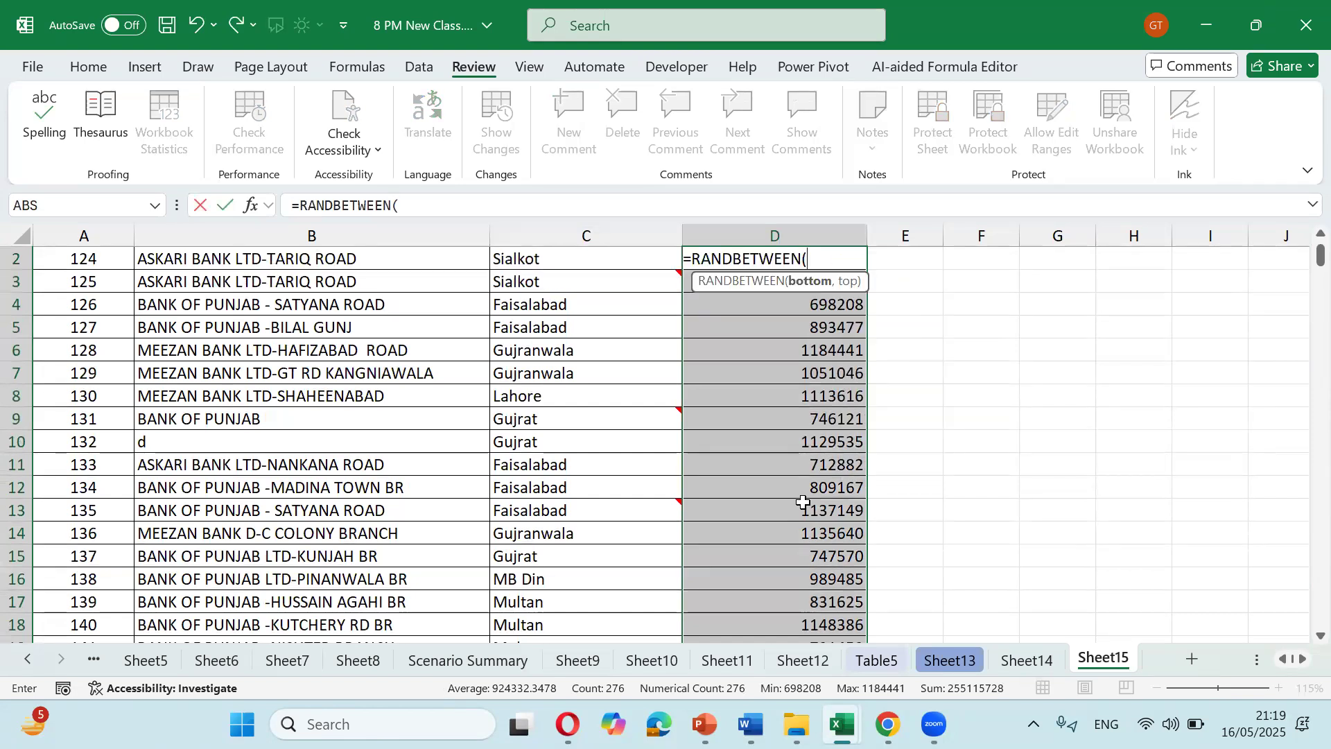
pyautogui.write('45987,890')
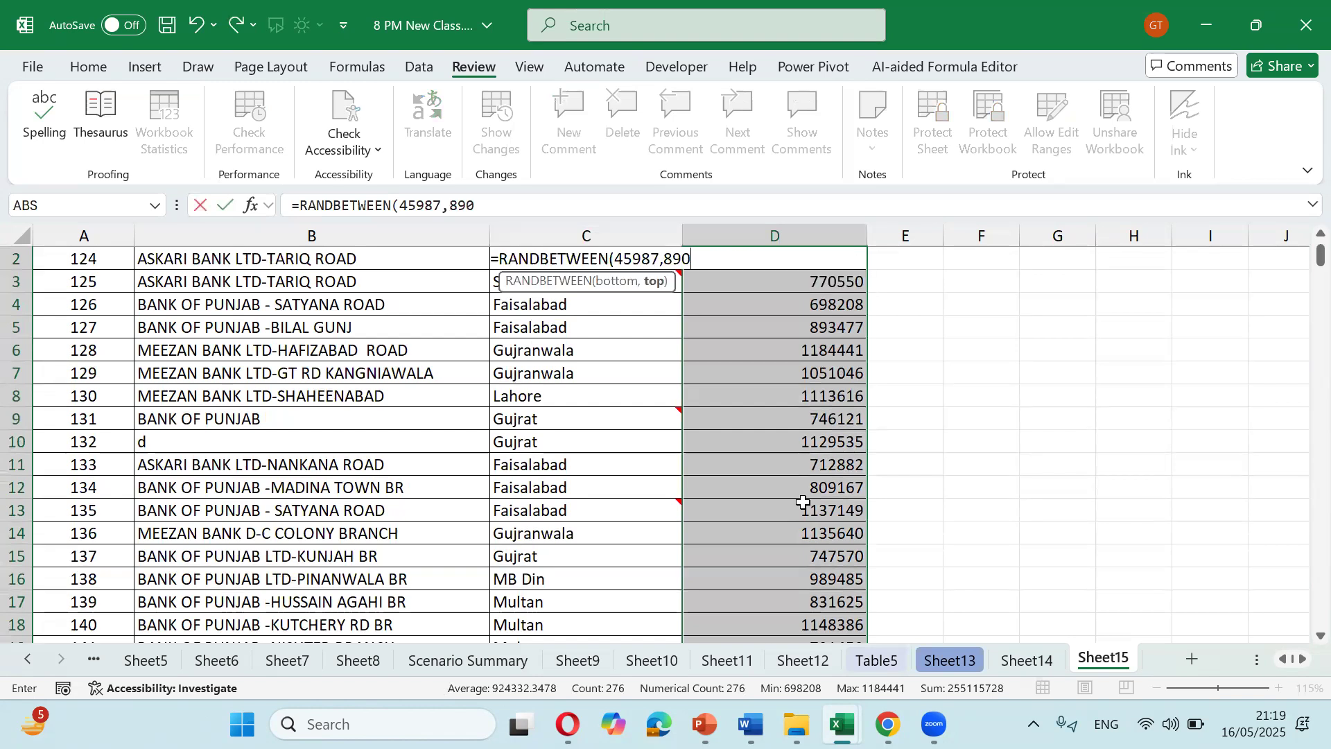
pyautogui.write('76)')
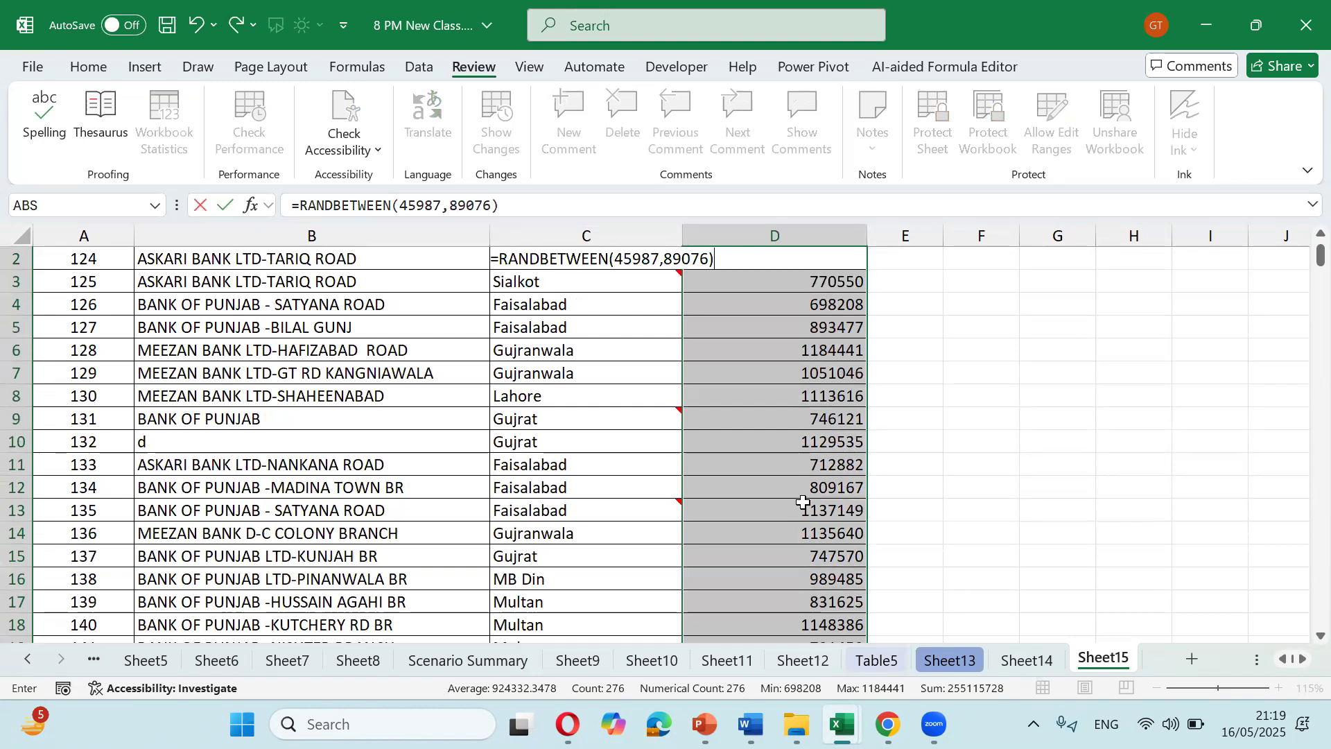
pyautogui.hotkey('ctrl', 'Return')
pyautogui.press('Up')
pyautogui.press('Down')
pyautogui.press('Down')
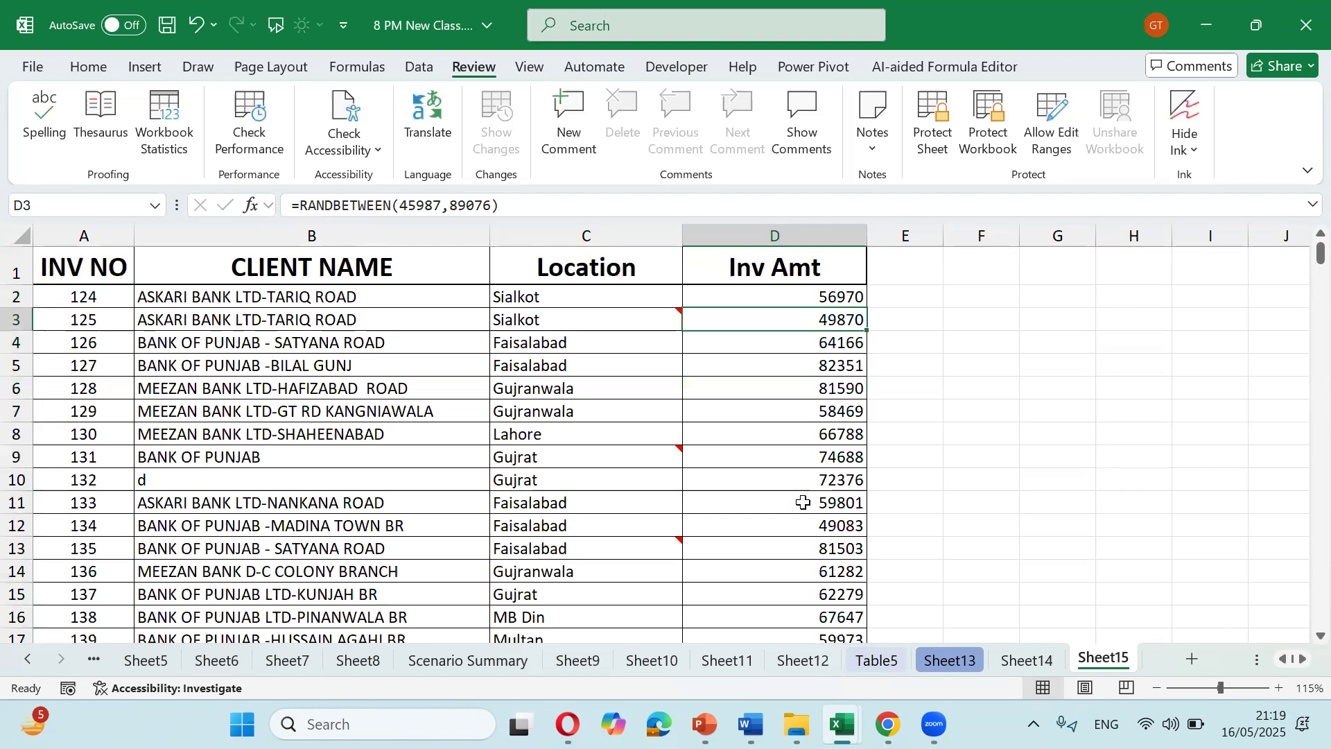
pyautogui.press('Up')
# Step: Look over the invoice amounts and drag column D's border to narrow the Inv Amt column
pyautogui.scroll(-2, 802, 502)
pyautogui.scroll(1, 803, 502)
pyautogui.press('Down')
pyautogui.press('Down')
pyautogui.press('Down')
pyautogui.press('Down')
pyautogui.press('Down')
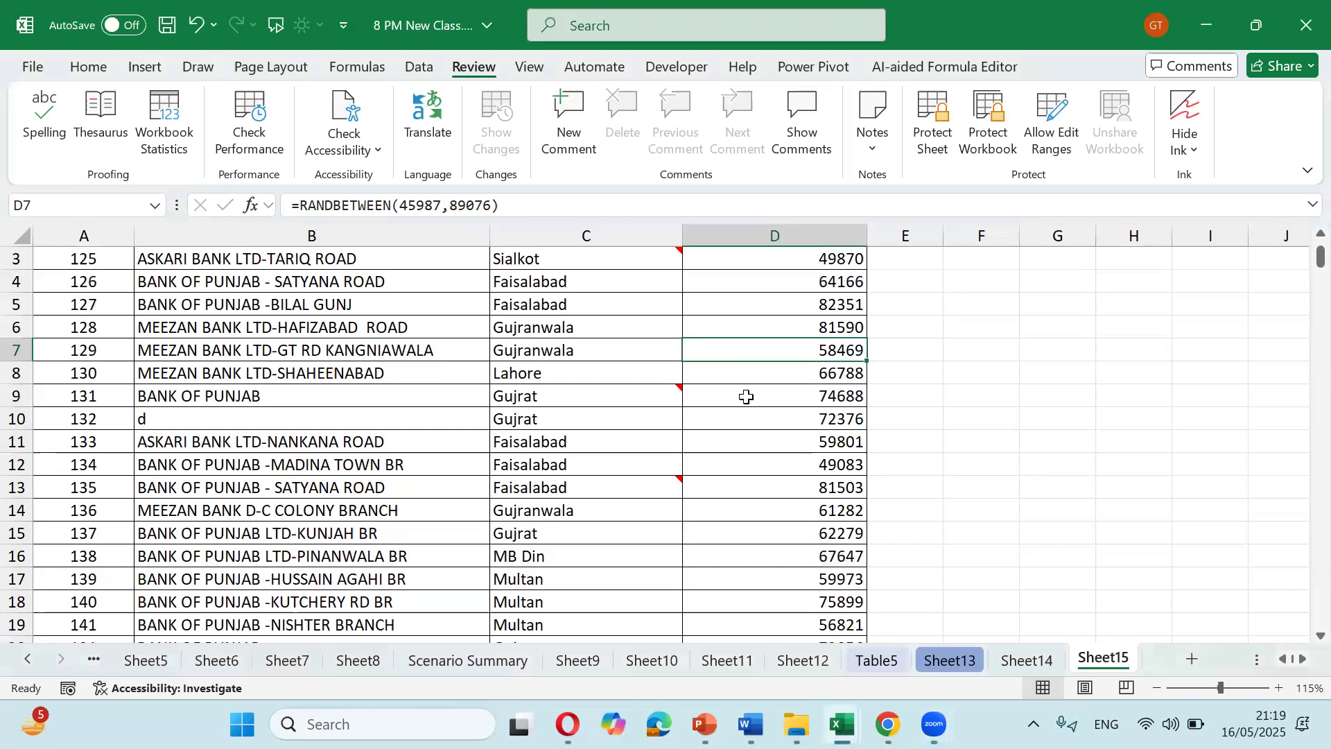
pyautogui.scroll(1, 742, 393)
pyautogui.click(774, 298)
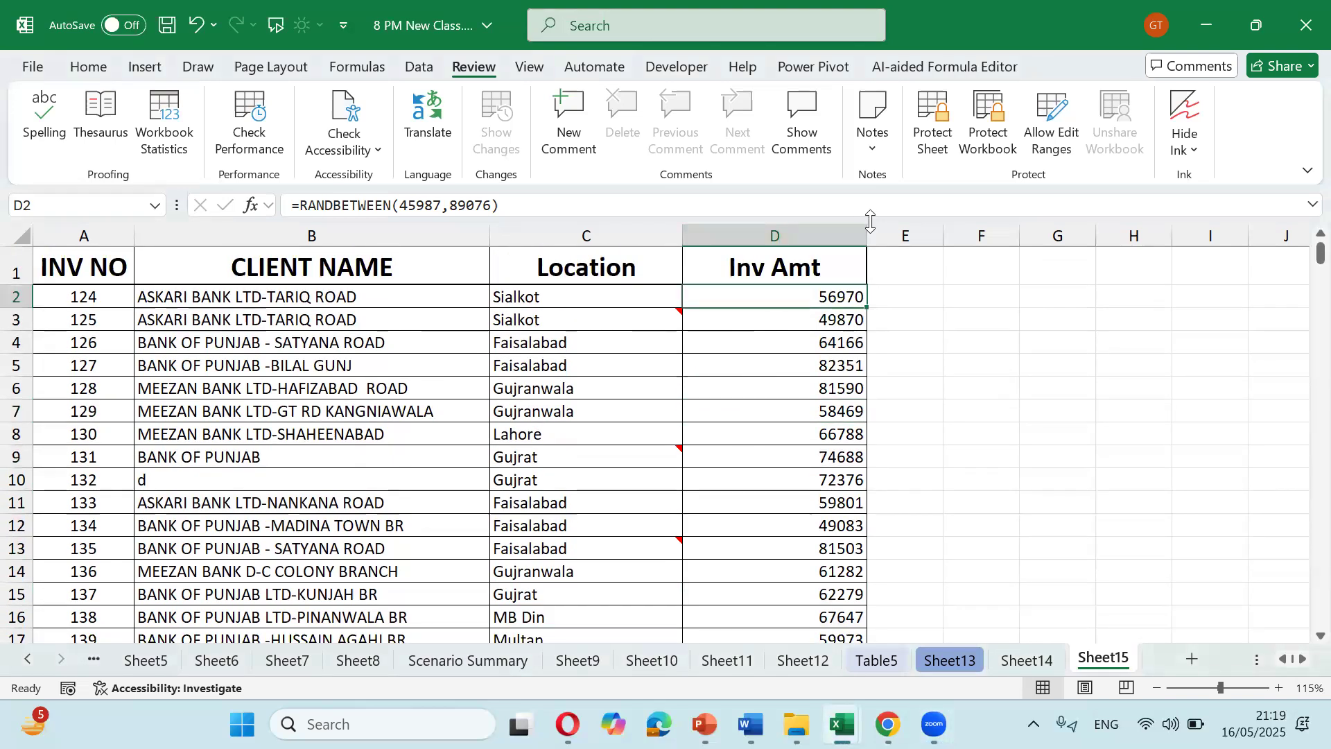
pyautogui.moveTo(867, 234); pyautogui.dragTo(808, 240)
# Step: Select amounts in rows 2 to 9 and view D6's formula without changing it
pyautogui.moveTo(788, 296); pyautogui.dragTo(778, 434)
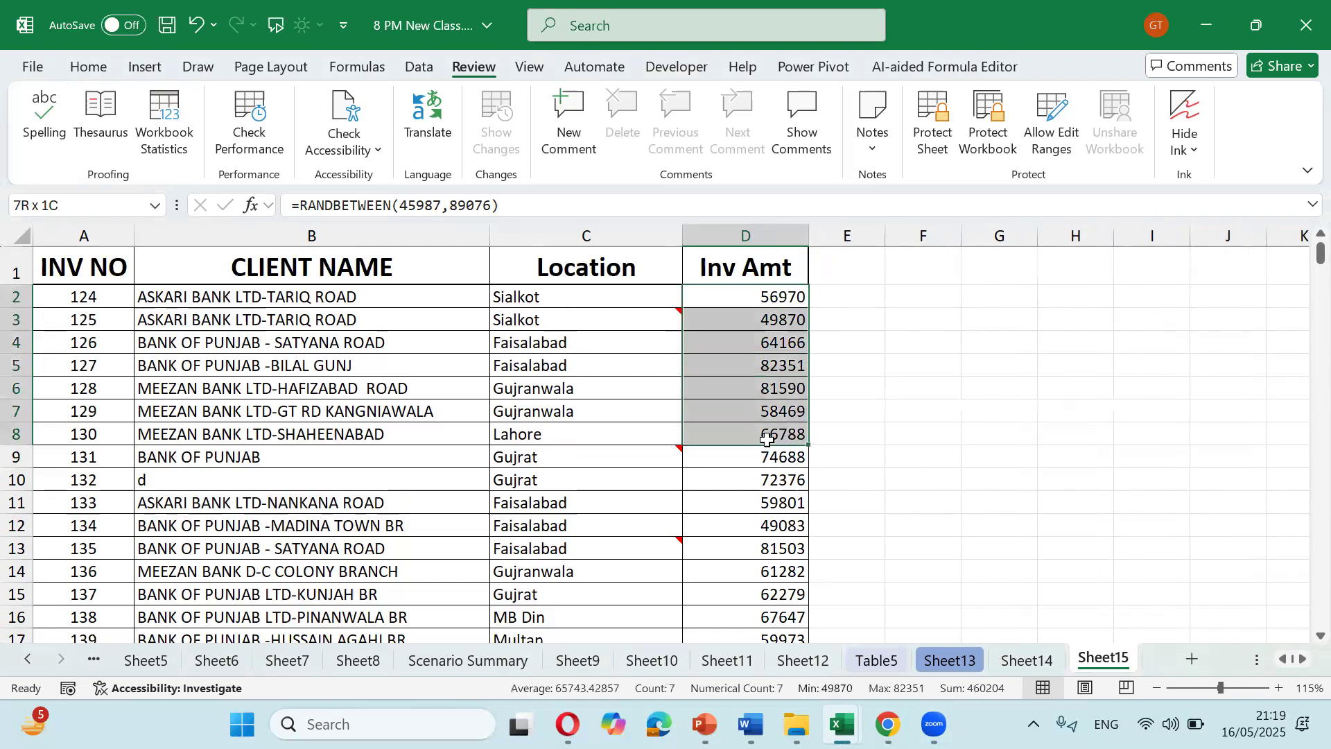
pyautogui.click(764, 456)
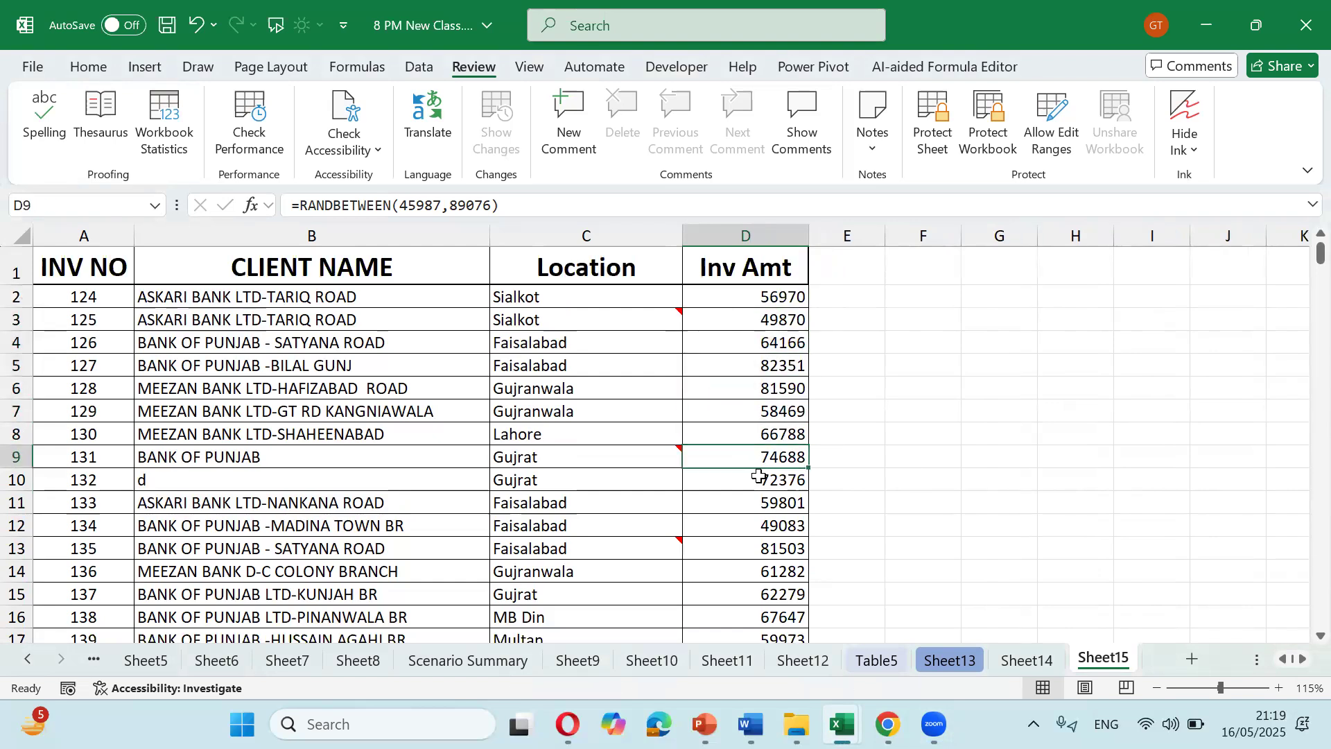
pyautogui.click(752, 427)
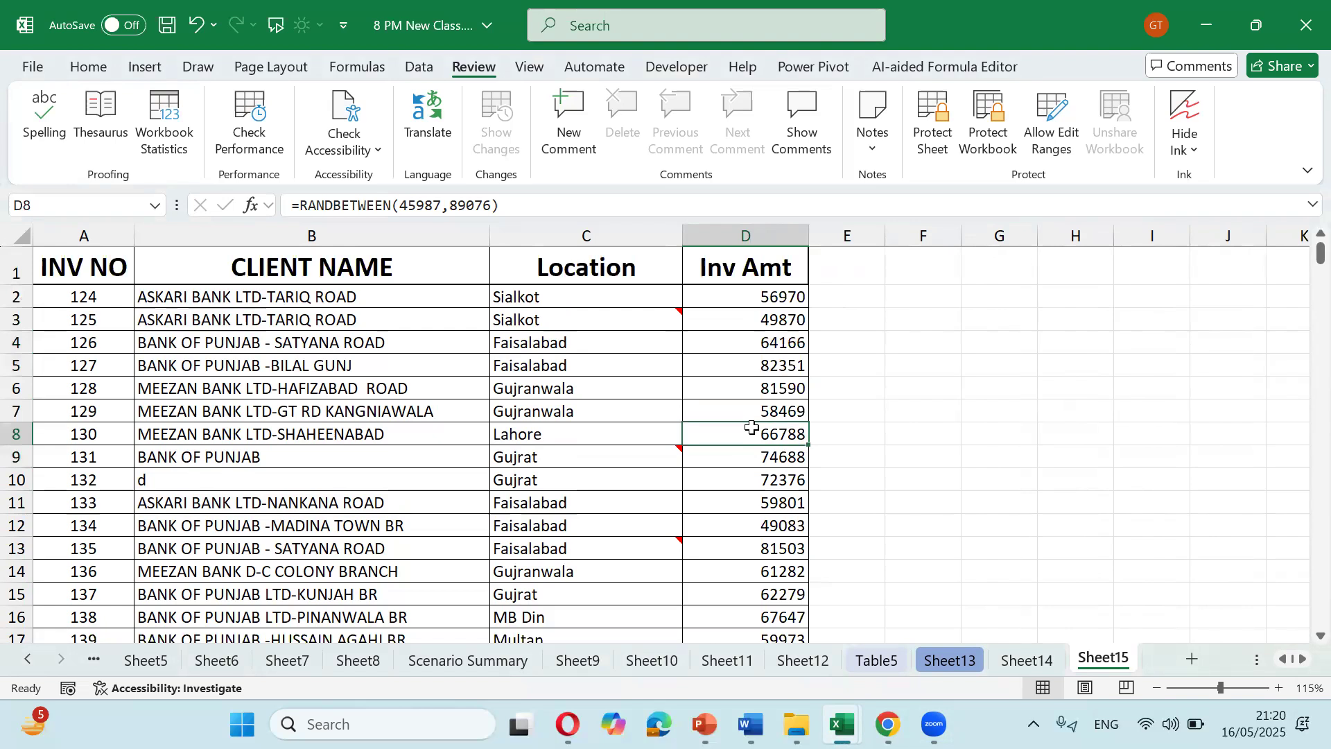
pyautogui.moveTo(755, 335); pyautogui.dragTo(736, 467)
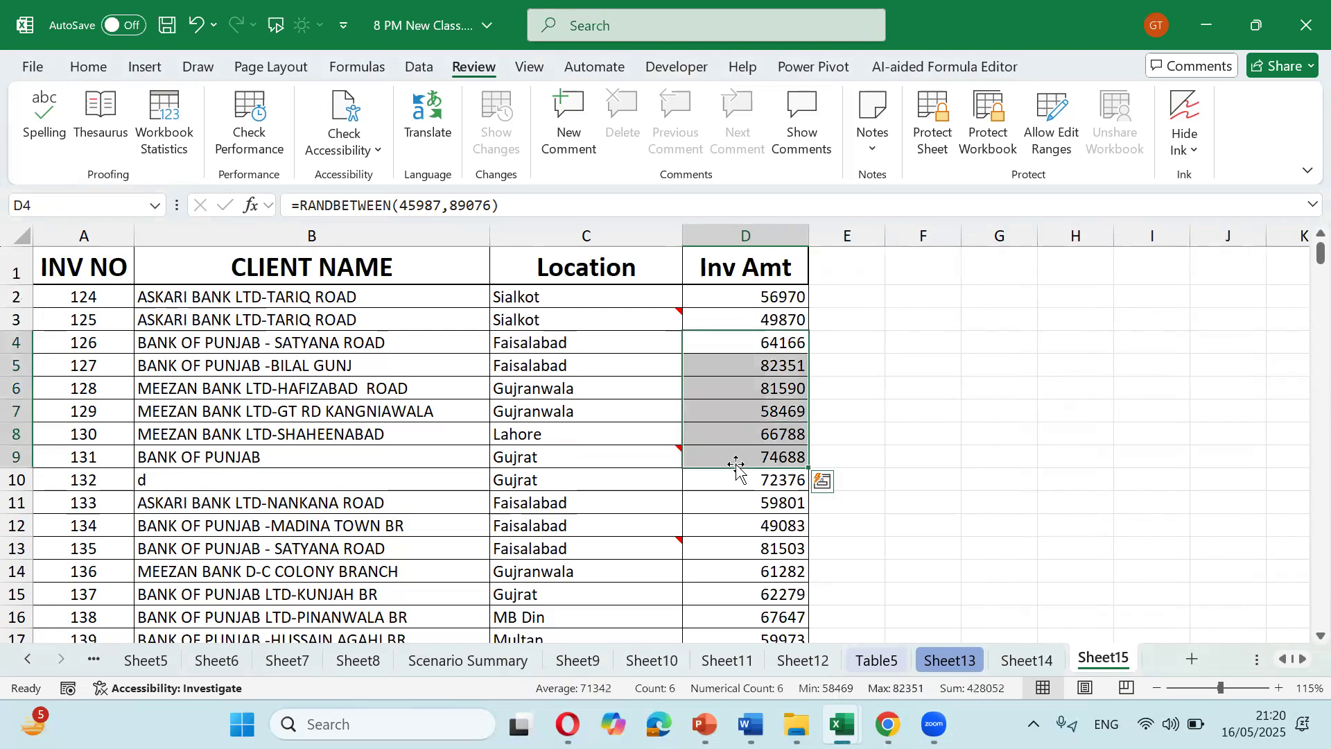
pyautogui.press('Down')
pyautogui.press('Down')
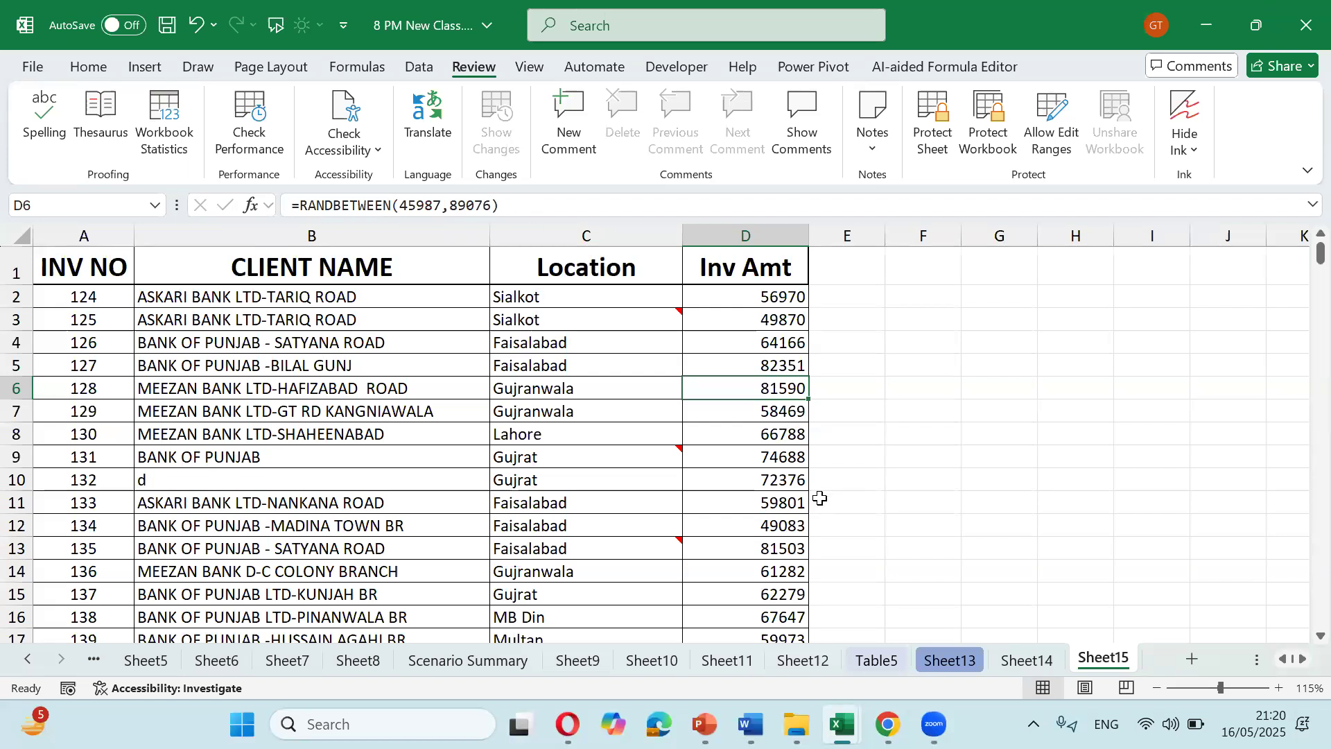
pyautogui.press('F2')
pyautogui.press('Escape')
# Step: Select D2 down to the last amount and mark those formula cells Hidden in Format Cells
pyautogui.click(760, 288)
pyautogui.hotkey('ctrl', 'shift', 'Down')
pyautogui.scroll(-4, 945, 448)
pyautogui.scroll(4, 945, 448)
pyautogui.hotkey('ctrl', 'BackSpace')
pyautogui.hotkey('ctrl', '1')
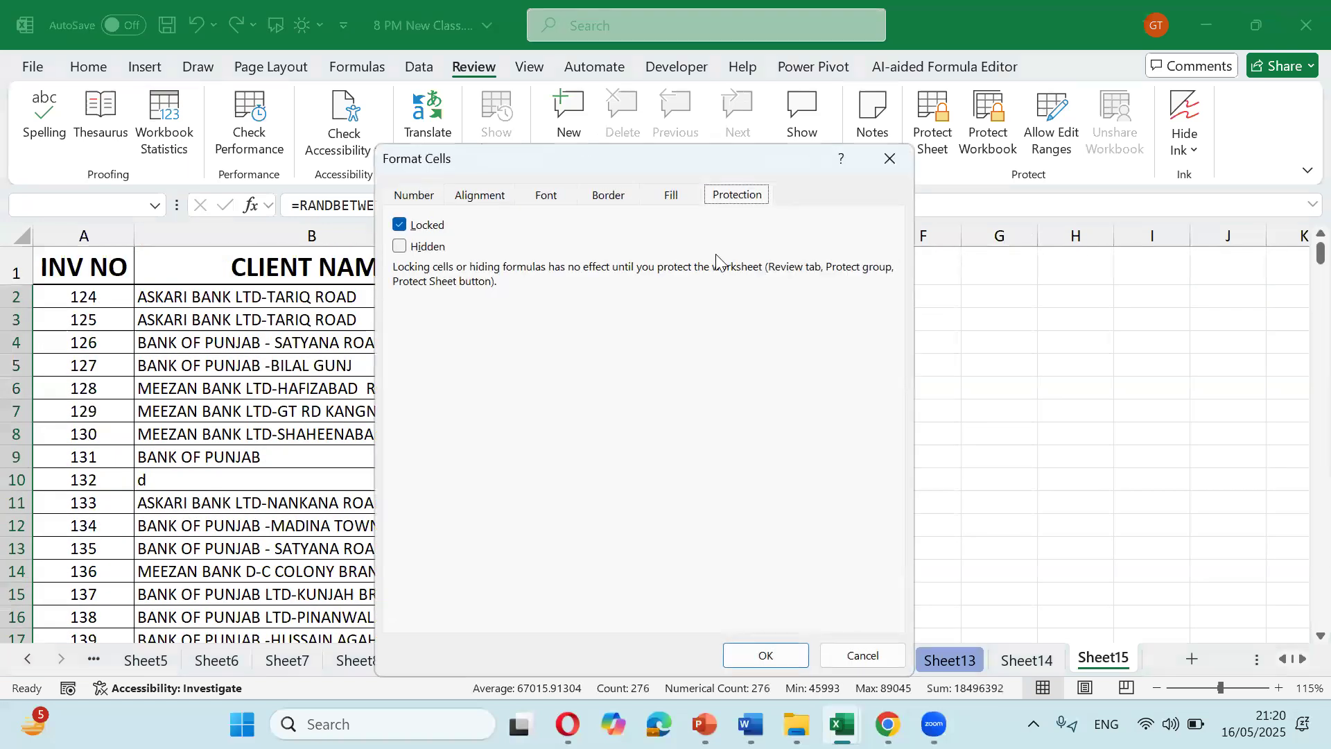
pyautogui.click(407, 251)
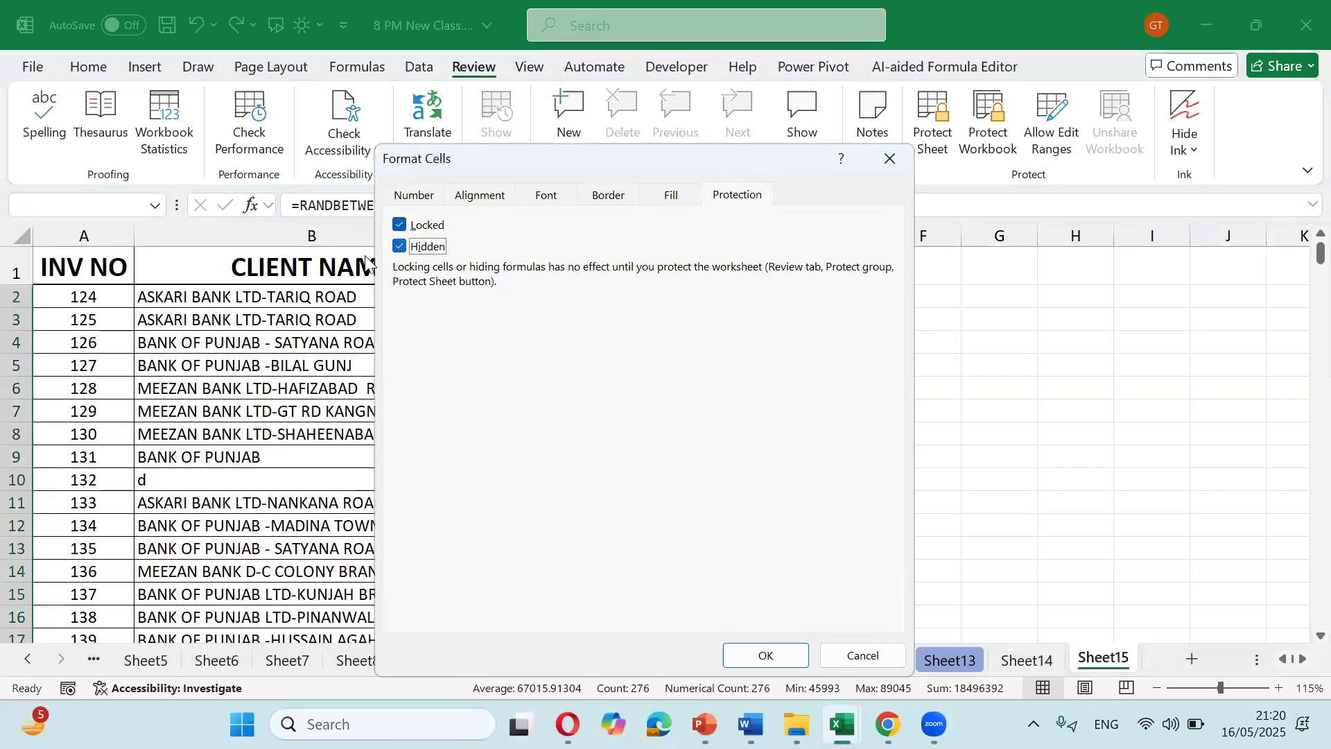
pyautogui.click(763, 655)
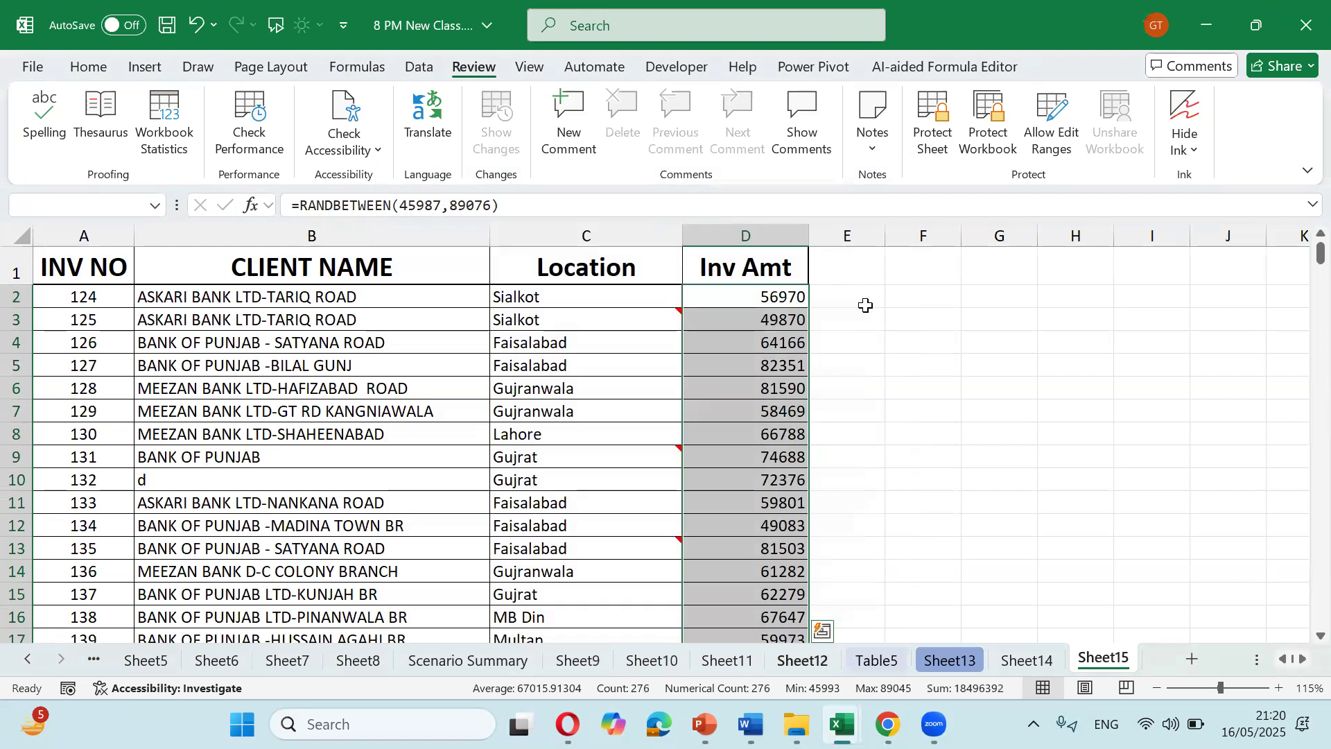
# Step: Protect Sheet15, confirm D10's formula is hidden and uneditable, and dismiss the warning
pyautogui.click(936, 139)
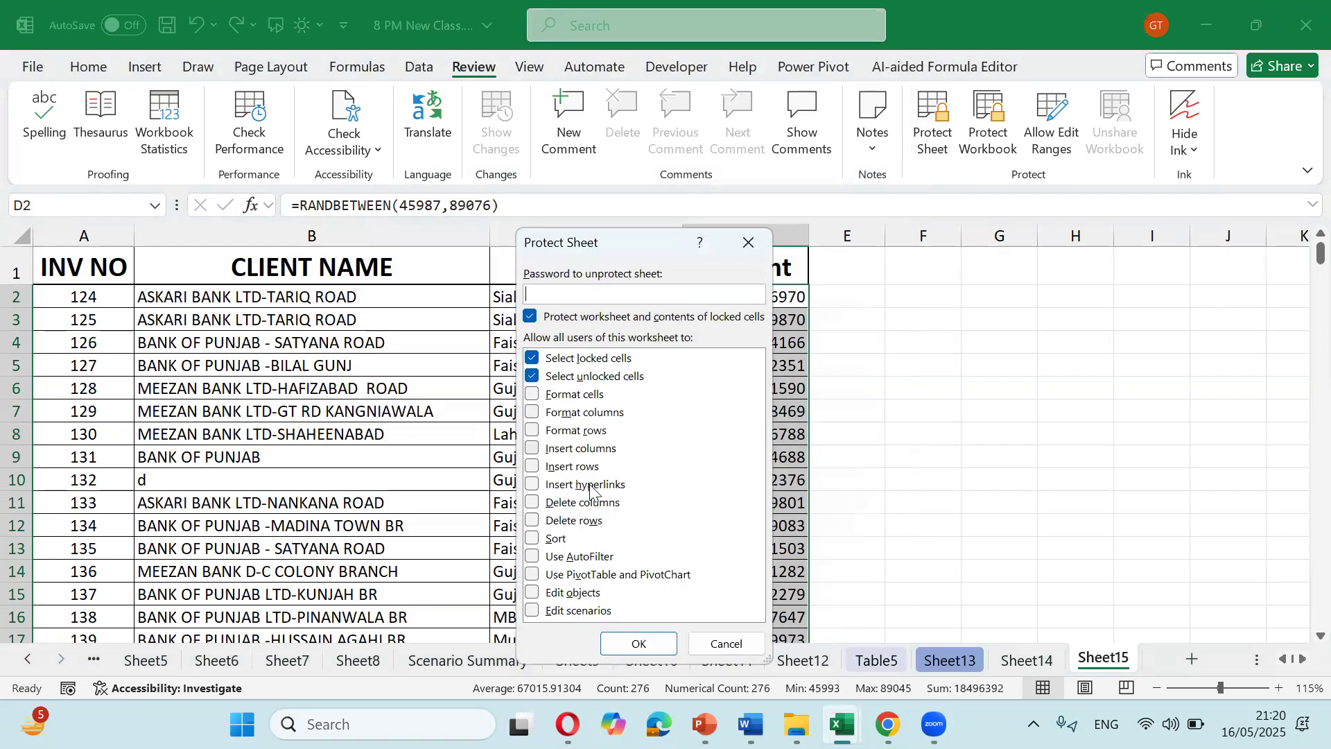
pyautogui.click(628, 640)
pyautogui.click(772, 457)
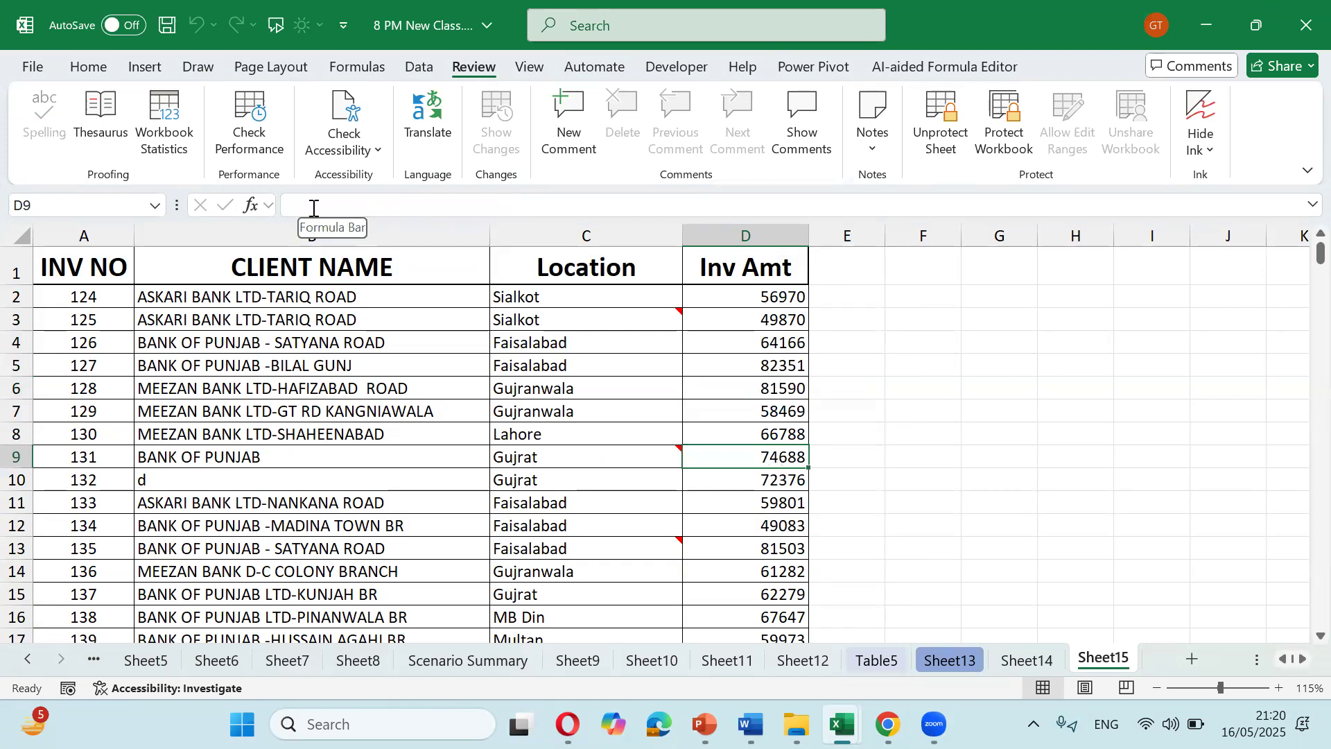
pyautogui.click(714, 481)
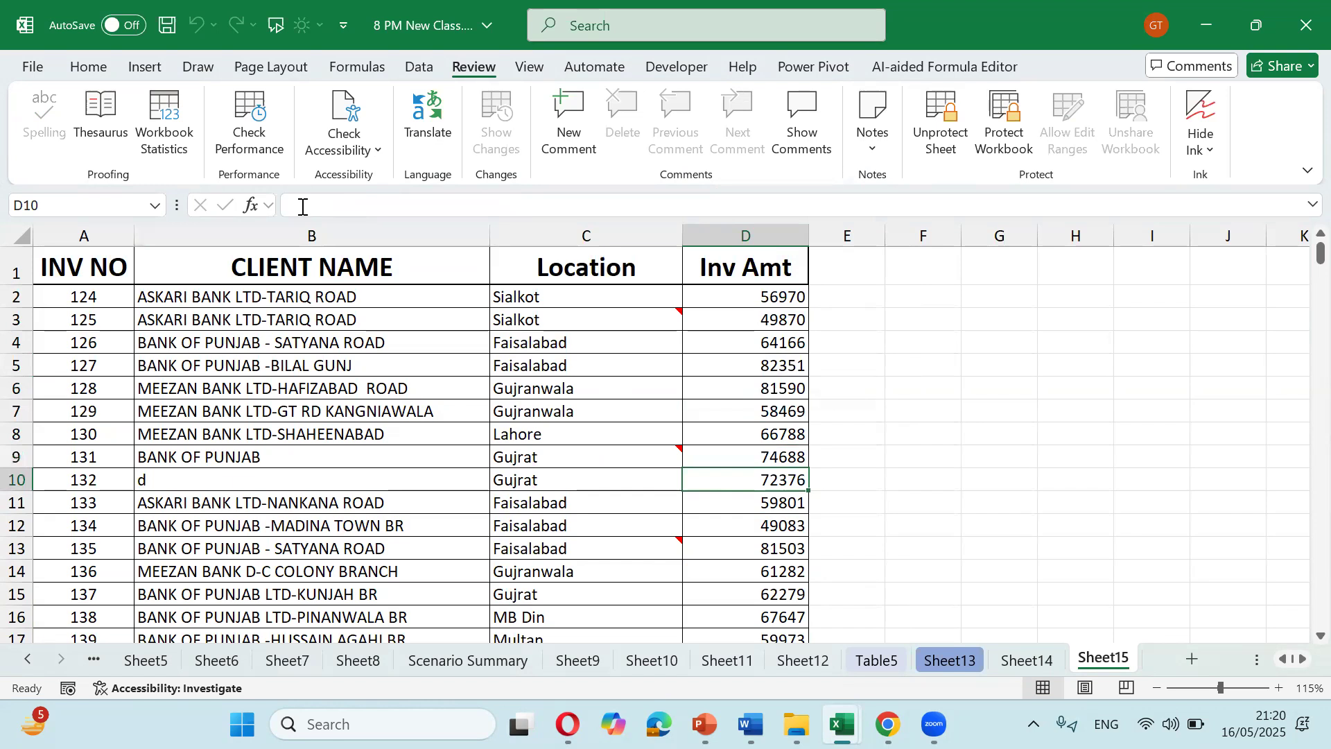
pyautogui.press('Delete')
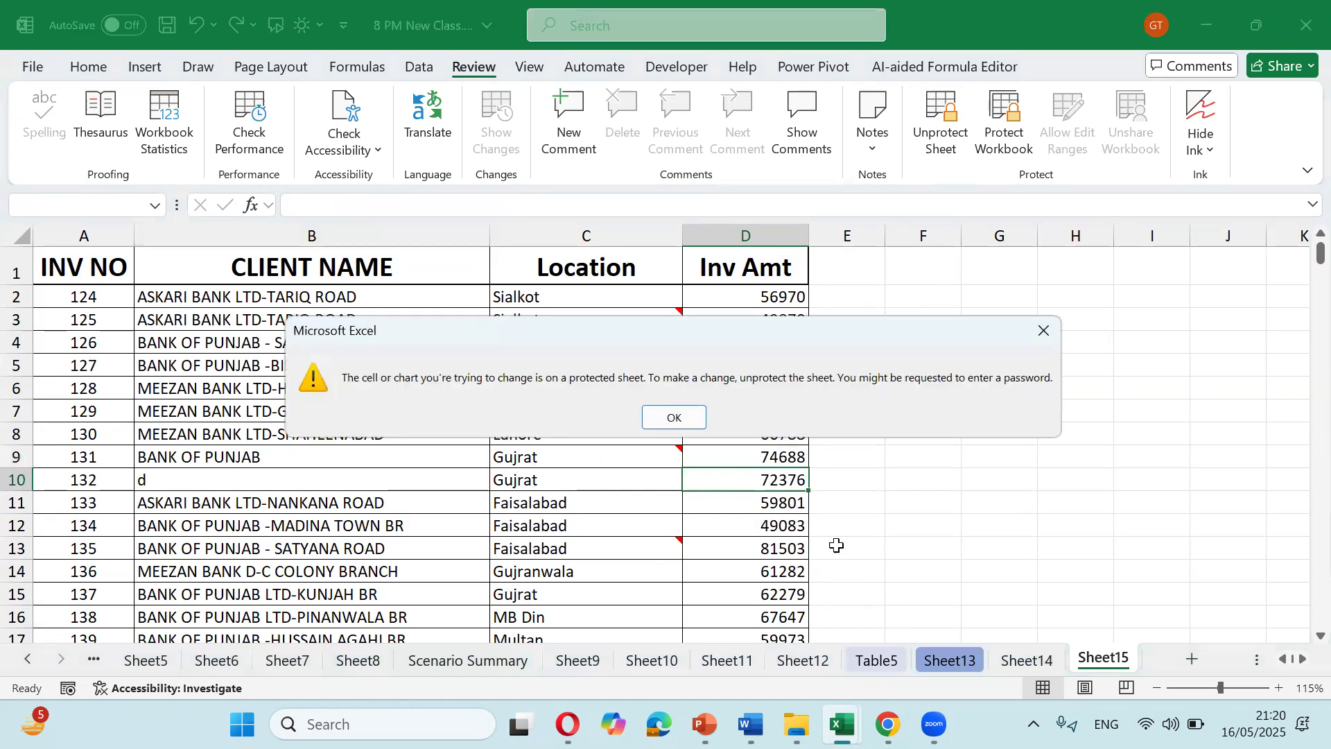
pyautogui.press('Return')
pyautogui.click(795, 404)
pyautogui.click(780, 323)
# Step: Select all invoice amounts from D3 downward and start Unprotect Sheet
pyautogui.click(782, 300)
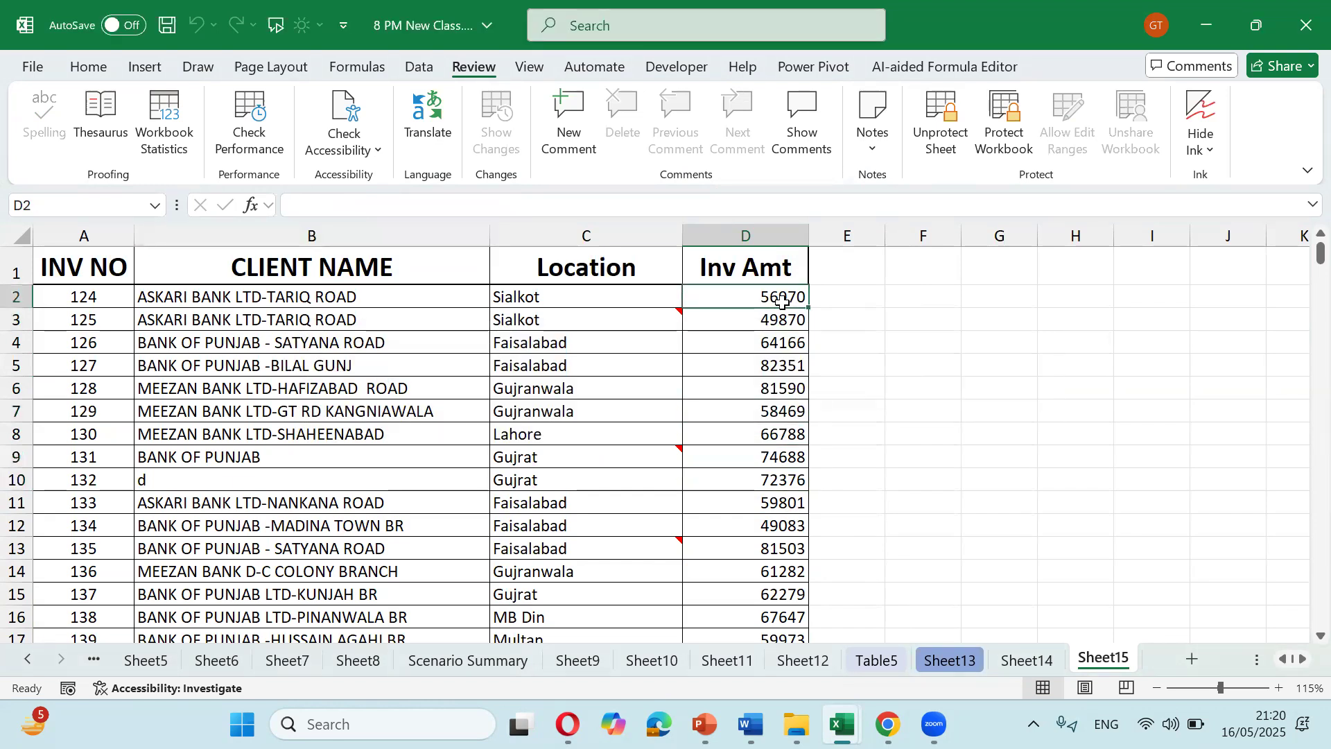
pyautogui.hotkey('ctrl', 'shift', 'Down')
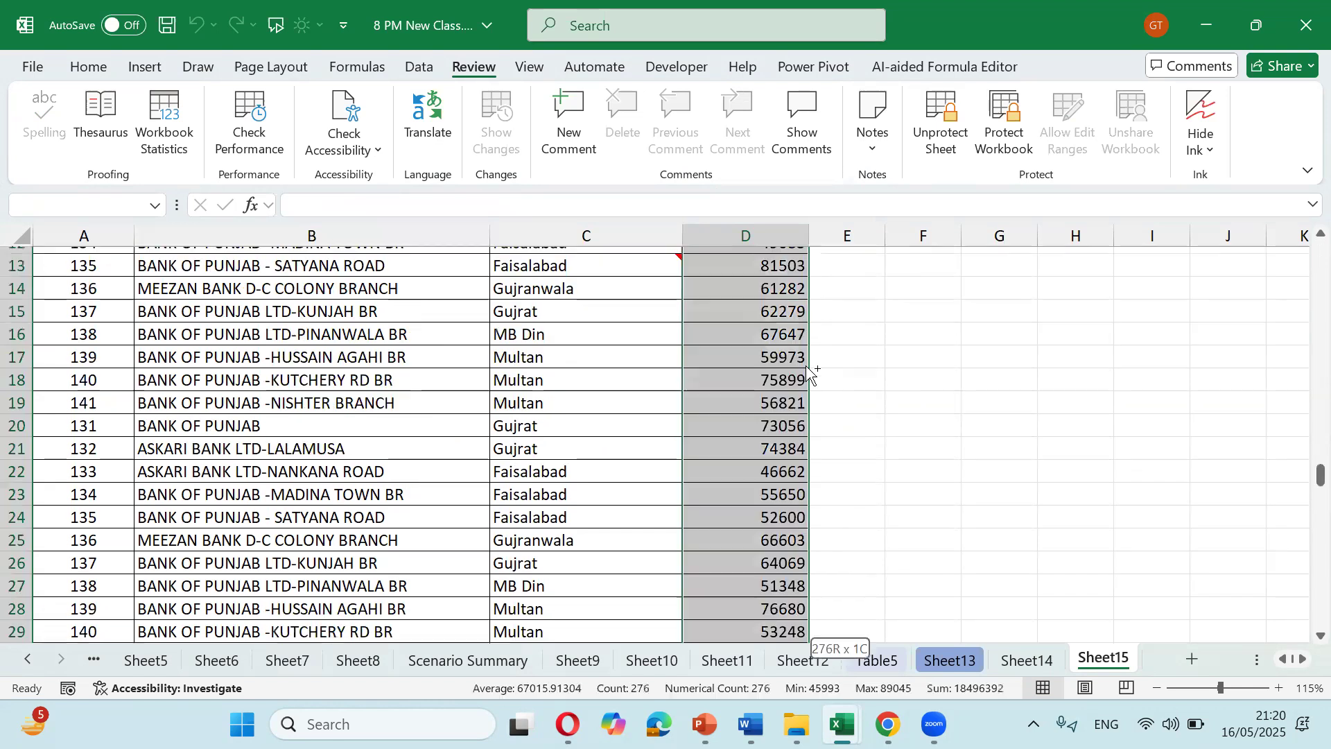
pyautogui.press('Down')
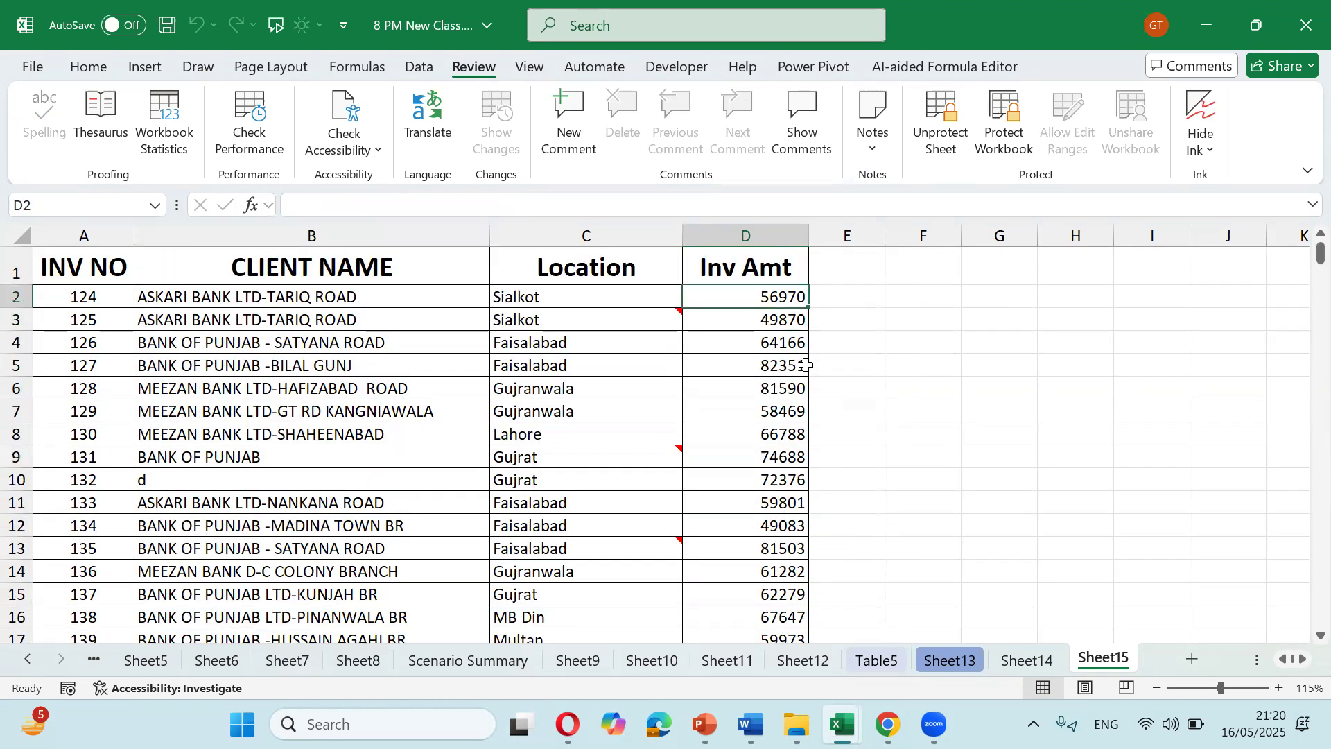
pyautogui.hotkey('ctrl', 'shift', 'Down')
pyautogui.scroll(9, 841, 517)
pyautogui.scroll(20, 841, 519)
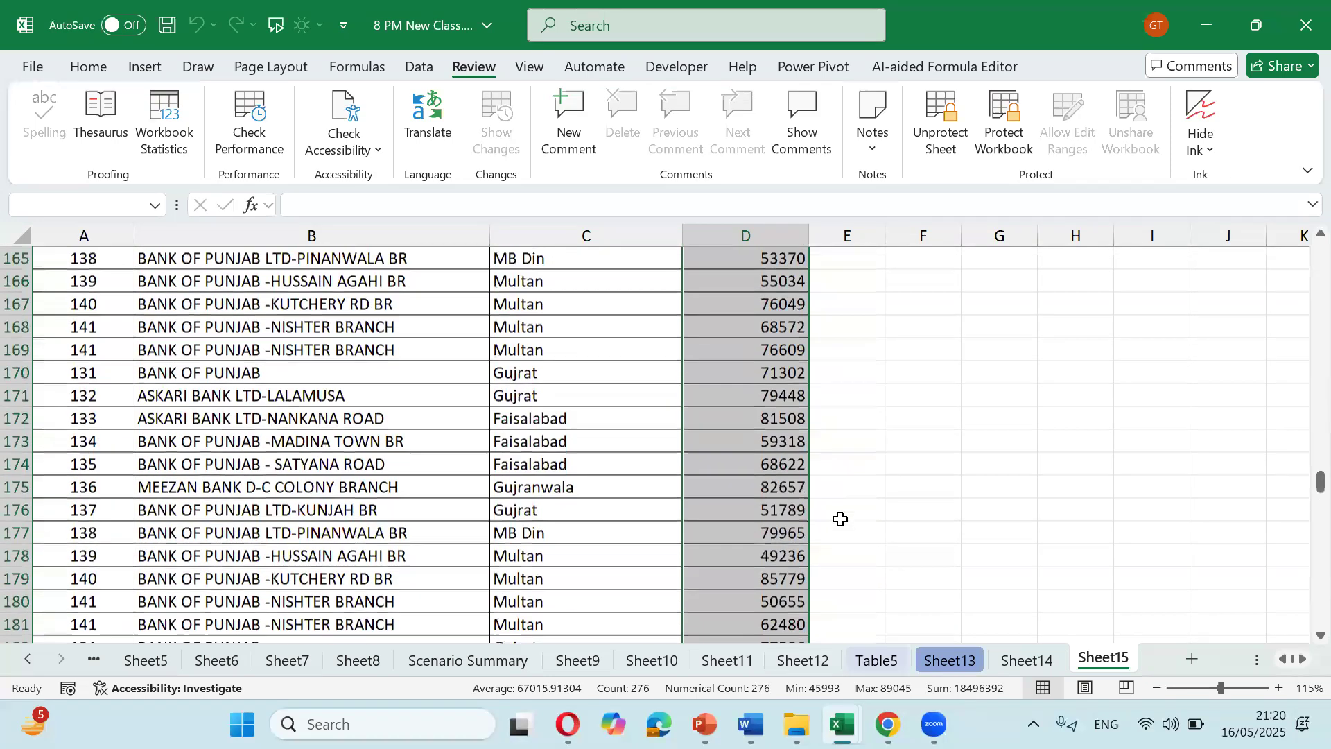
pyautogui.scroll(20, 843, 508)
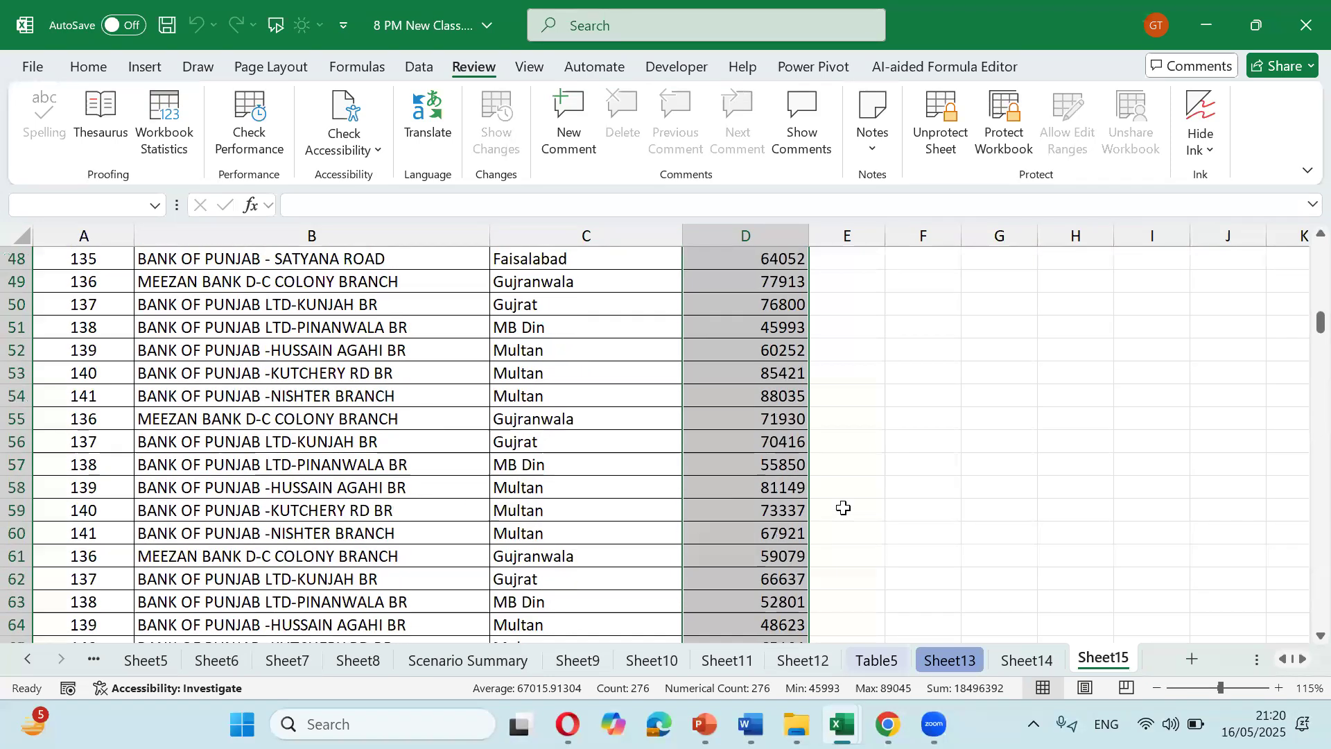
pyautogui.scroll(7, 847, 520)
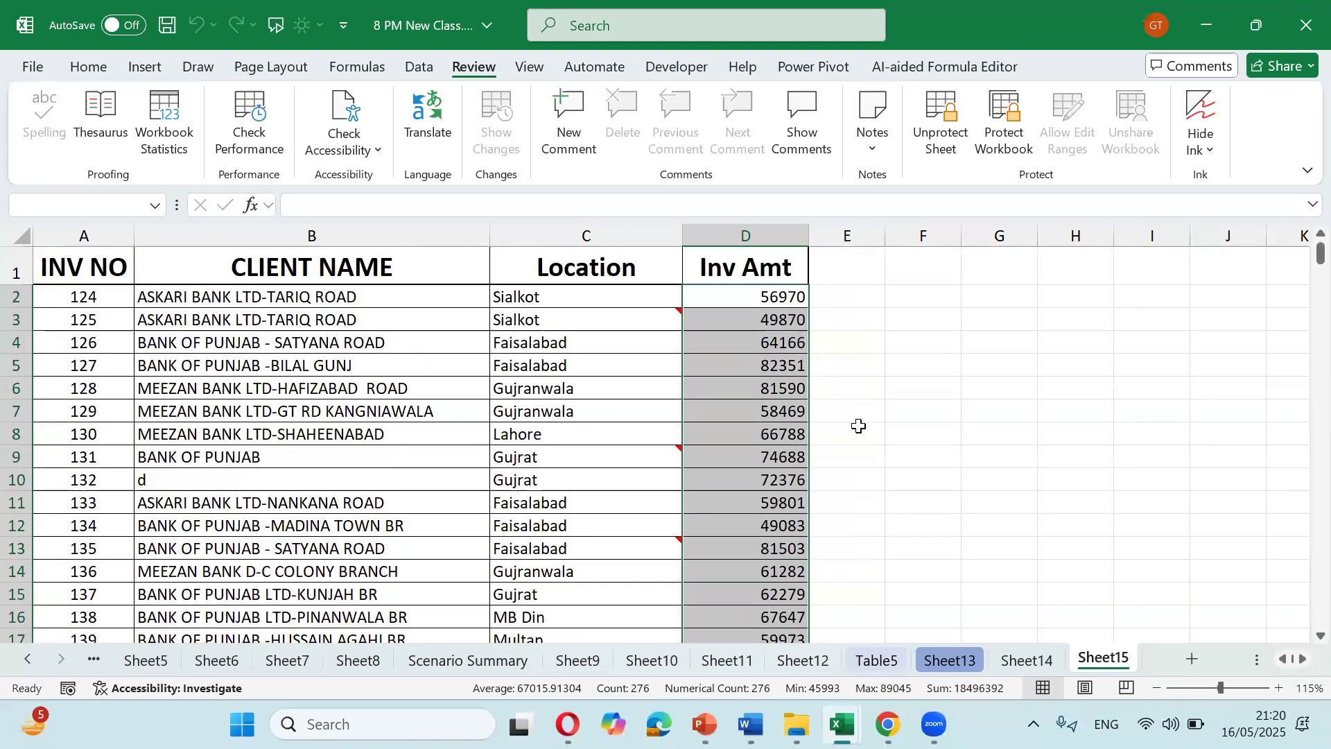
pyautogui.click(951, 141)
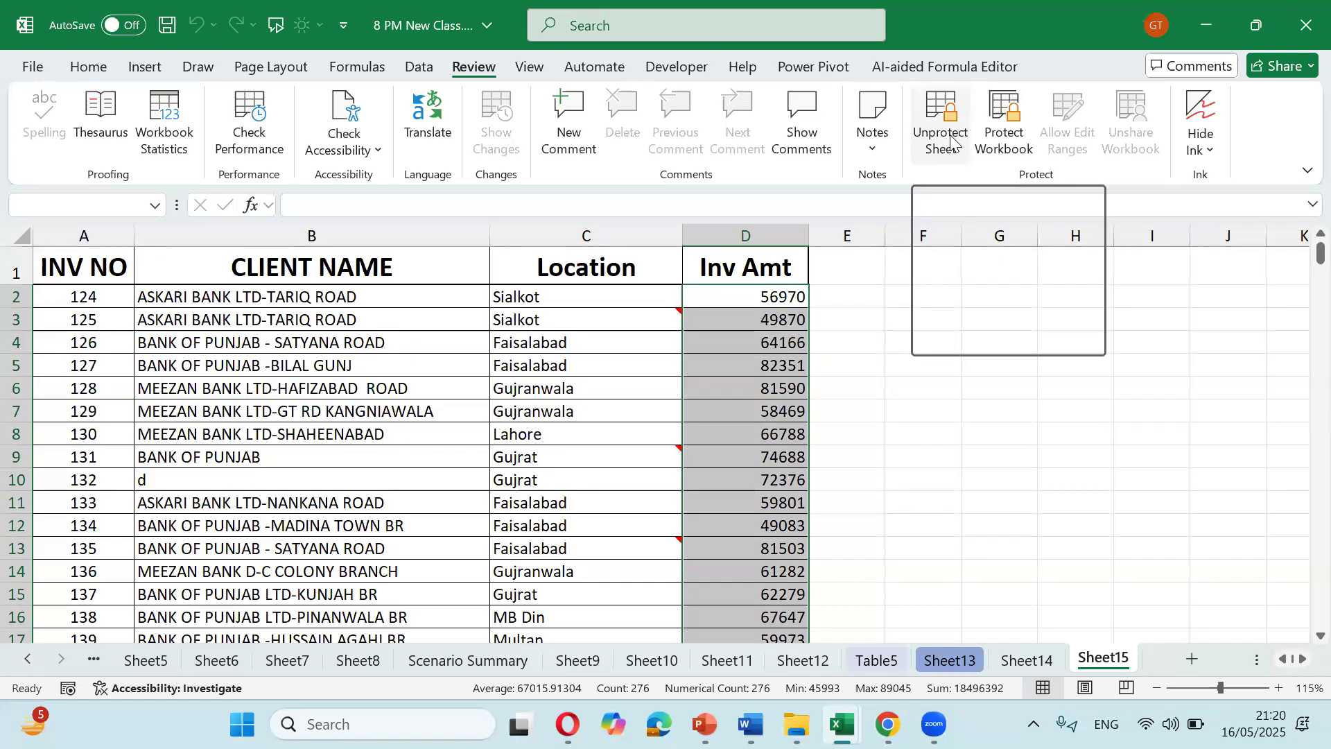
# Step: Finish unprotecting Sheet15, check D4's formula, and narrow the Location and CLIENT NAME columns
pyautogui.click(804, 393)
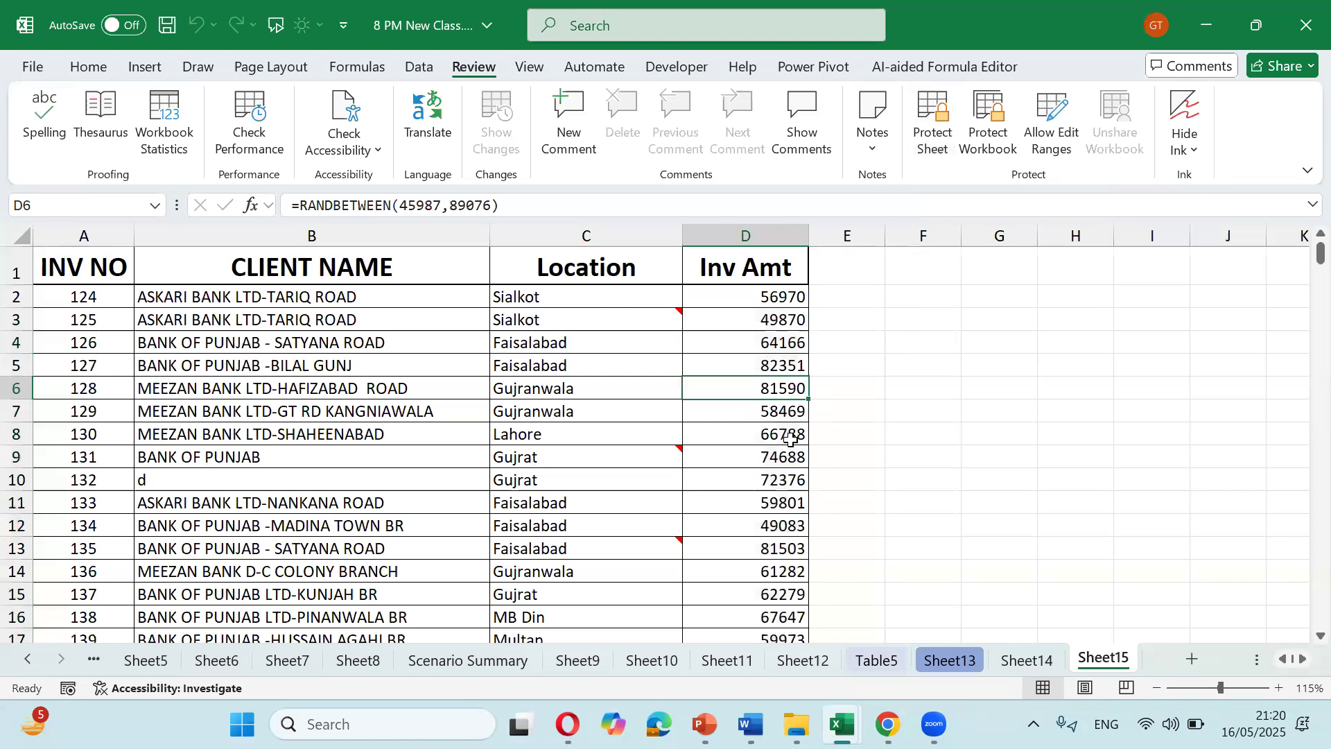
pyautogui.click(786, 349)
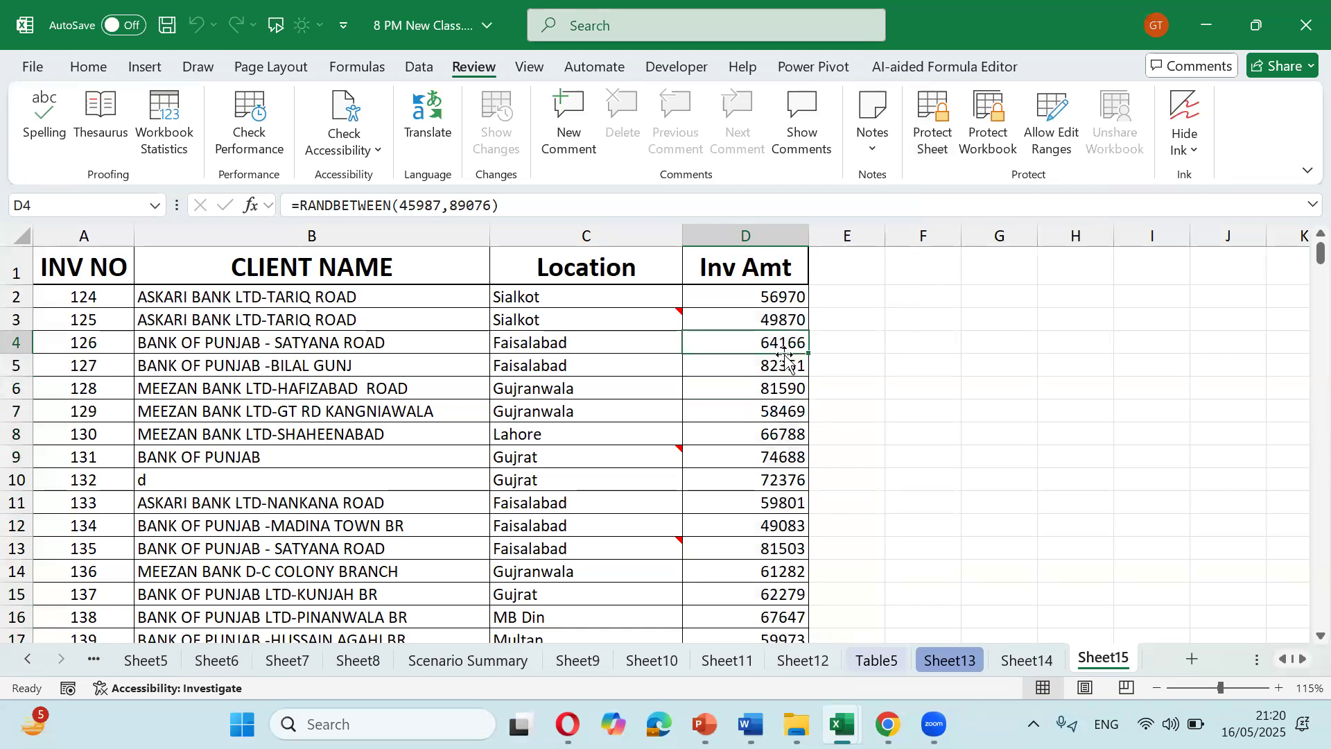
pyautogui.moveTo(684, 233); pyautogui.dragTo(644, 222)
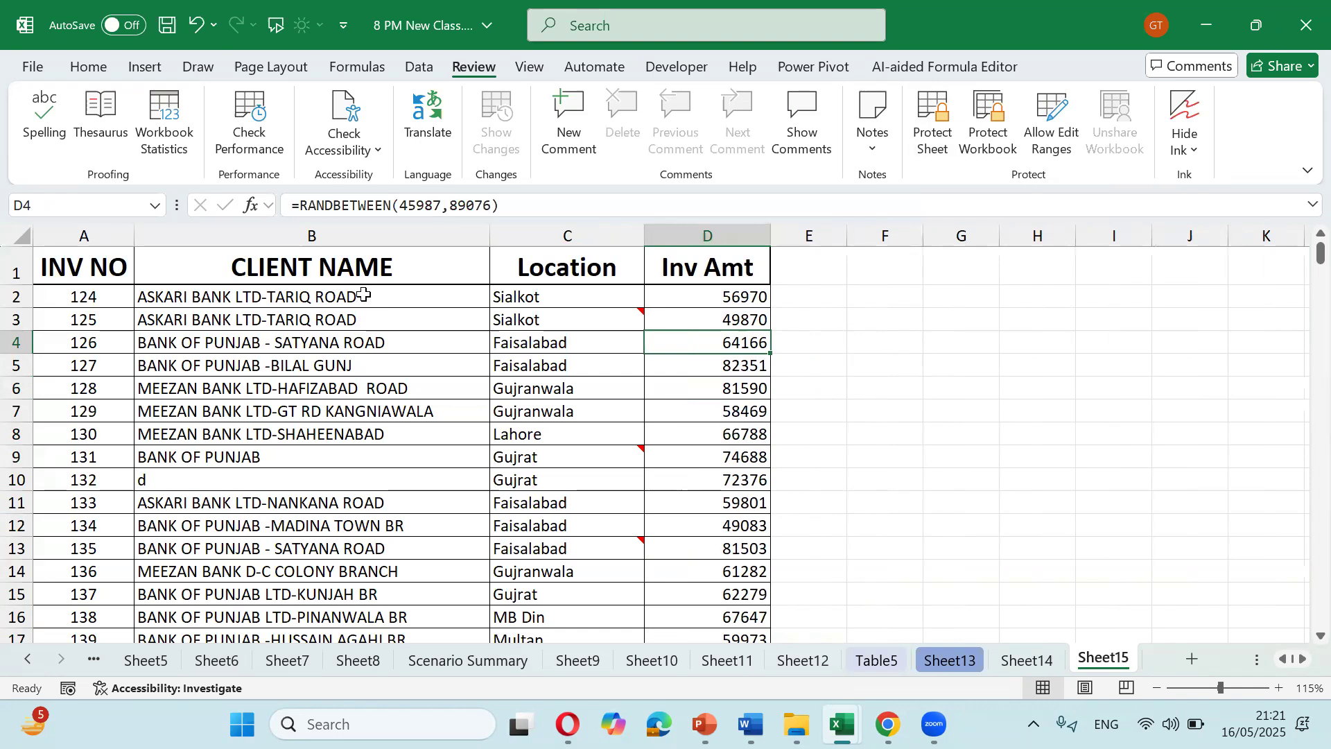
pyautogui.moveTo(490, 234); pyautogui.dragTo(457, 234)
pyautogui.click(358, 481)
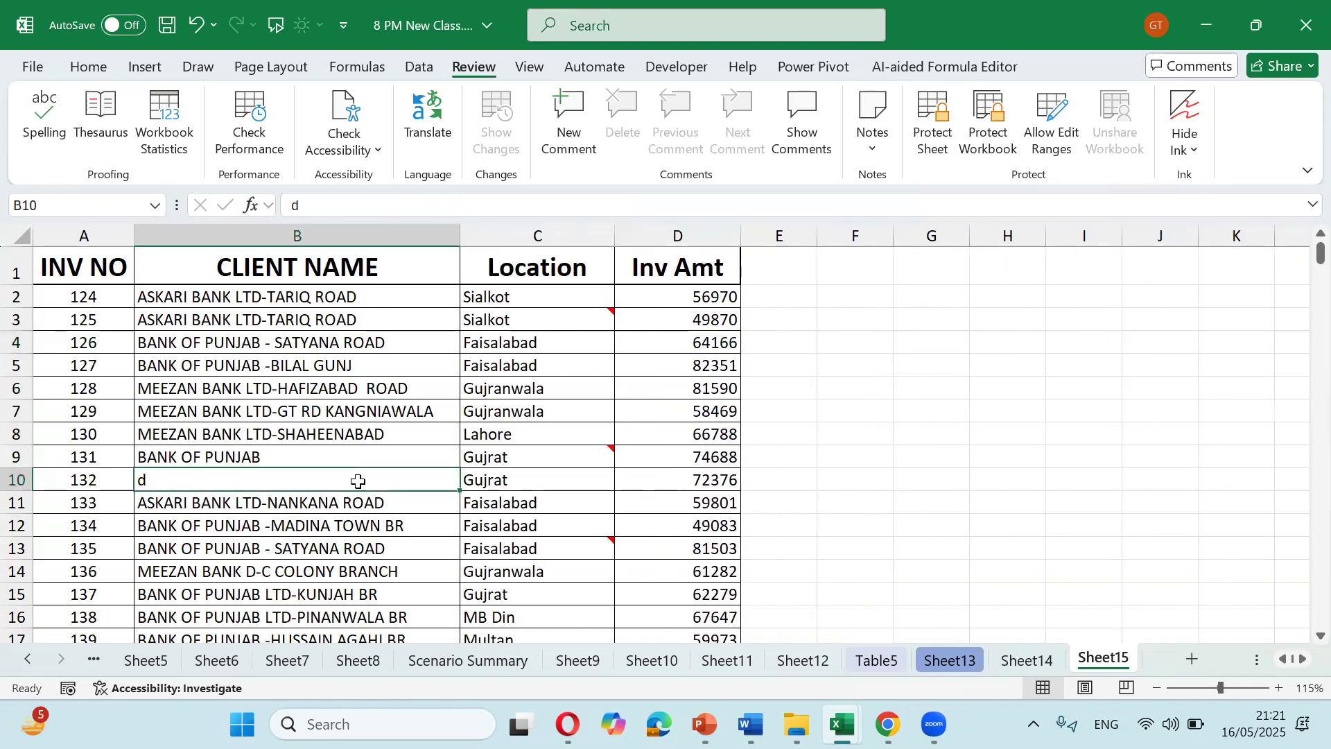
# Step: Copy MEEZAN BANK LTD-SHAHEENABAD from B8 over the 'd' in B10 and check D10's amount
pyautogui.press('Up')
pyautogui.press('Up')
pyautogui.press('Up')
pyautogui.press('Down')
pyautogui.hotkey('ctrl', 'c')
pyautogui.press('Down')
pyautogui.press('Down')
pyautogui.hotkey('ctrl', 'v')
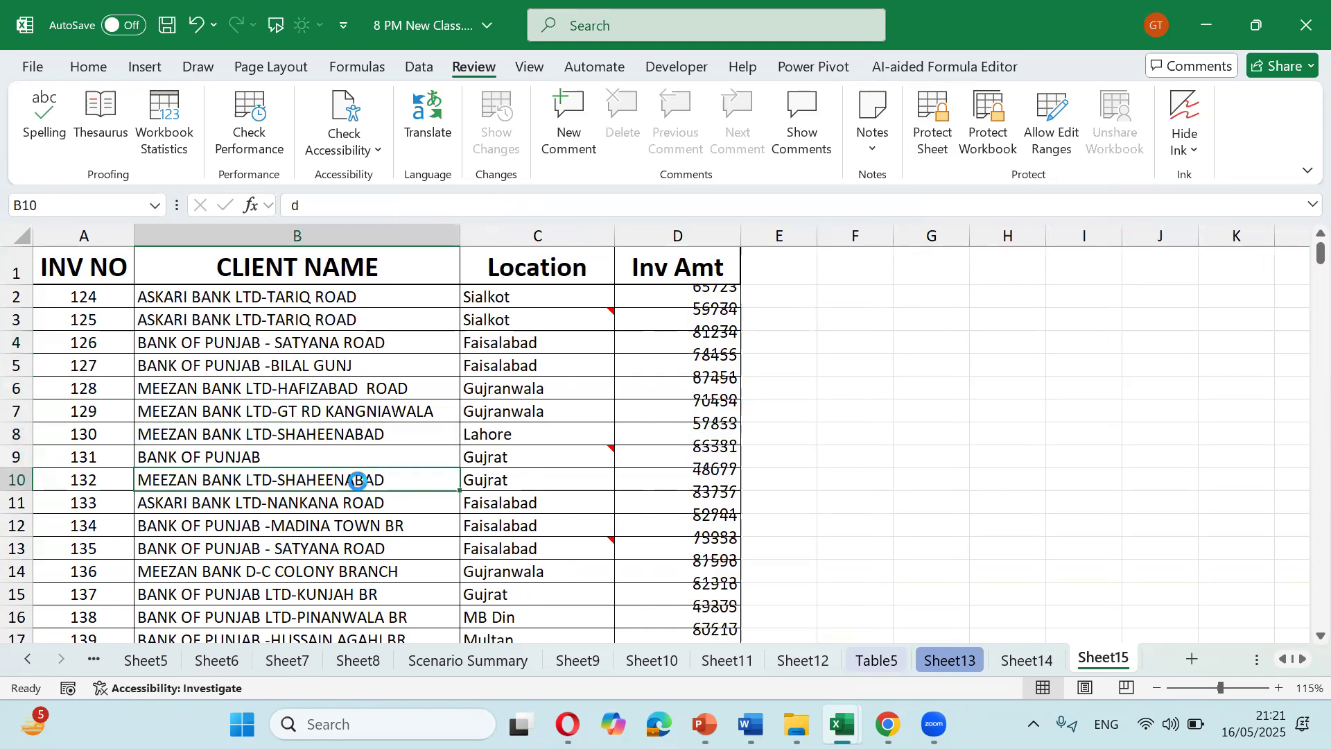
pyautogui.press('Right')
pyautogui.press('Right')
pyautogui.press('Right')
pyautogui.press('Left')
pyautogui.press('Left')
pyautogui.press('Left')
pyautogui.press('Right')
pyautogui.press('Right')
pyautogui.press('Right')
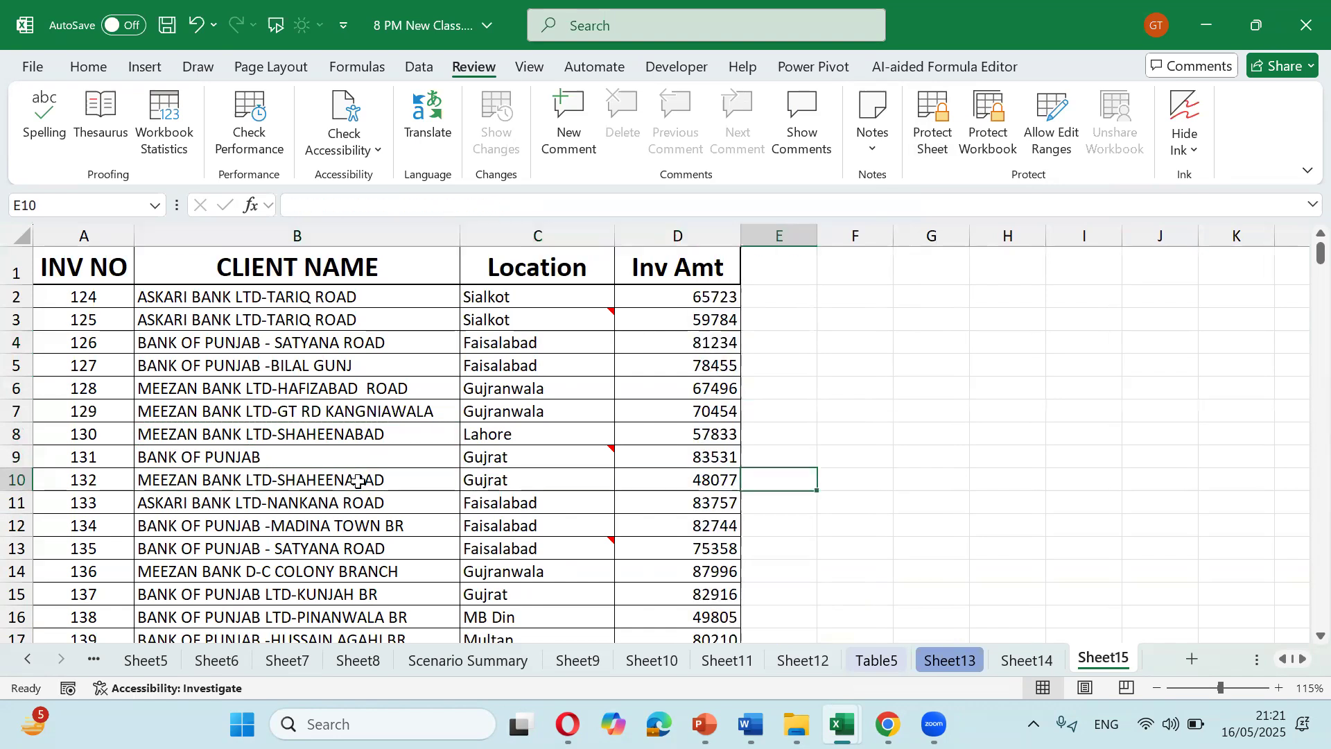
pyautogui.press('Left')
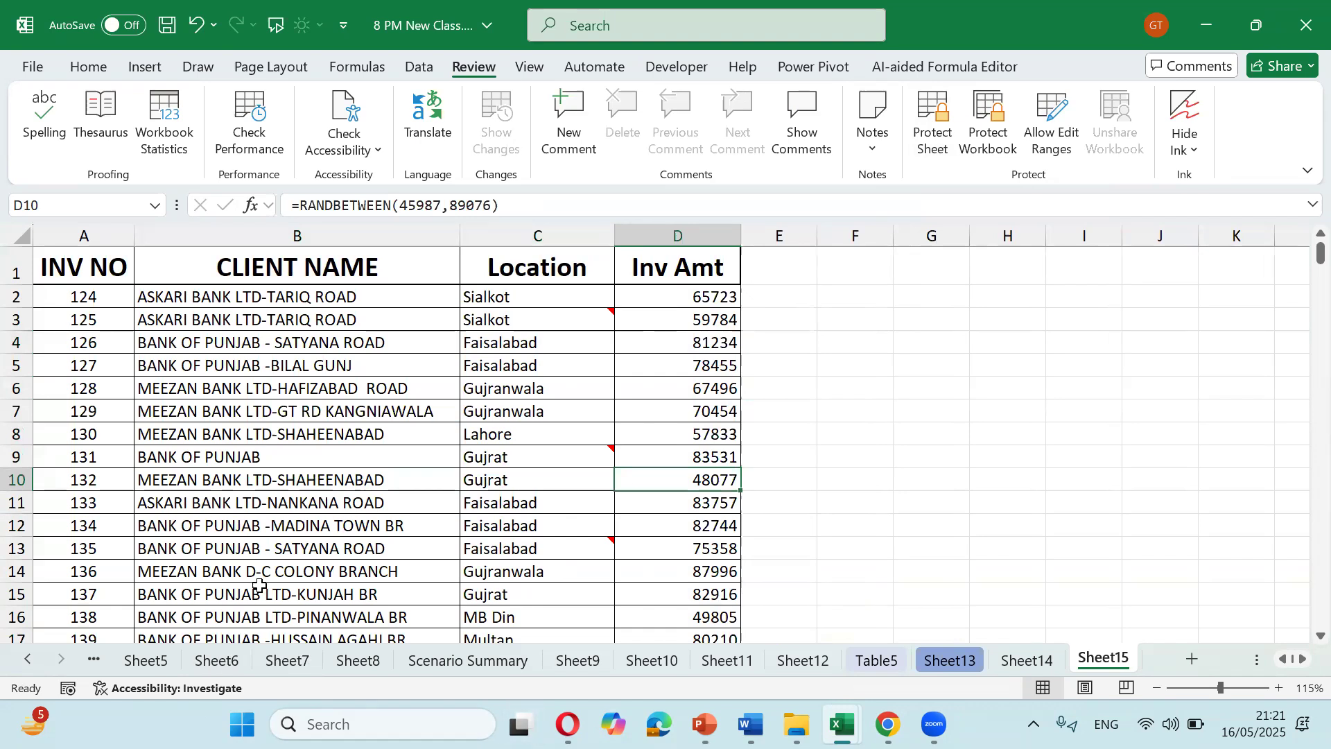
pyautogui.click(368, 479)
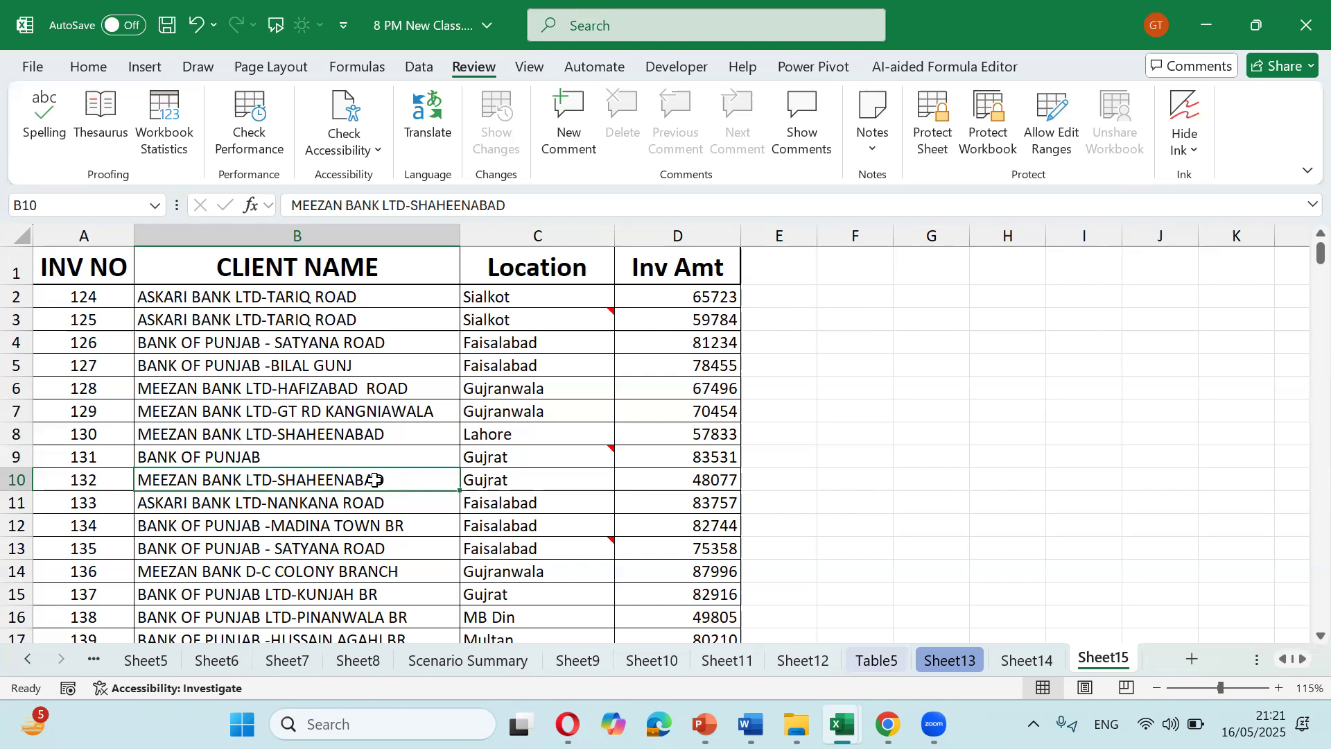
pyautogui.click(799, 477)
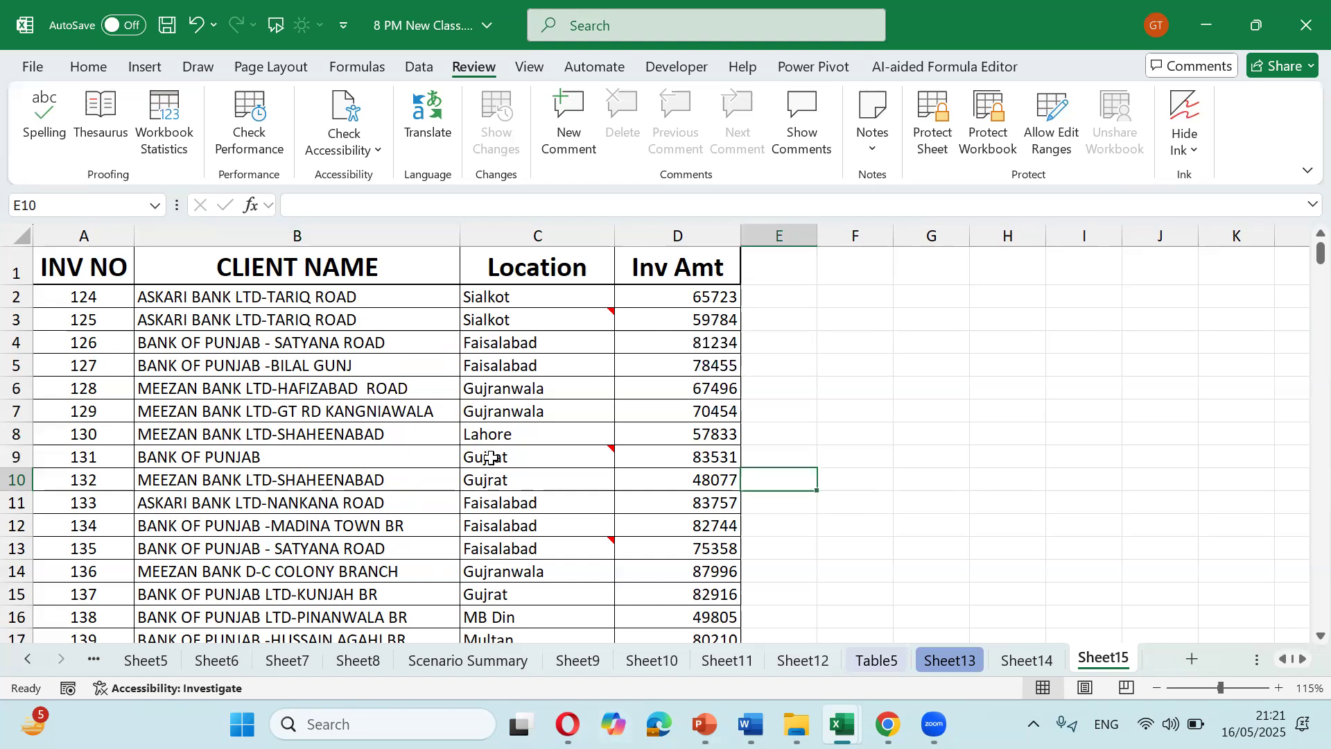
pyautogui.moveTo(490, 455)
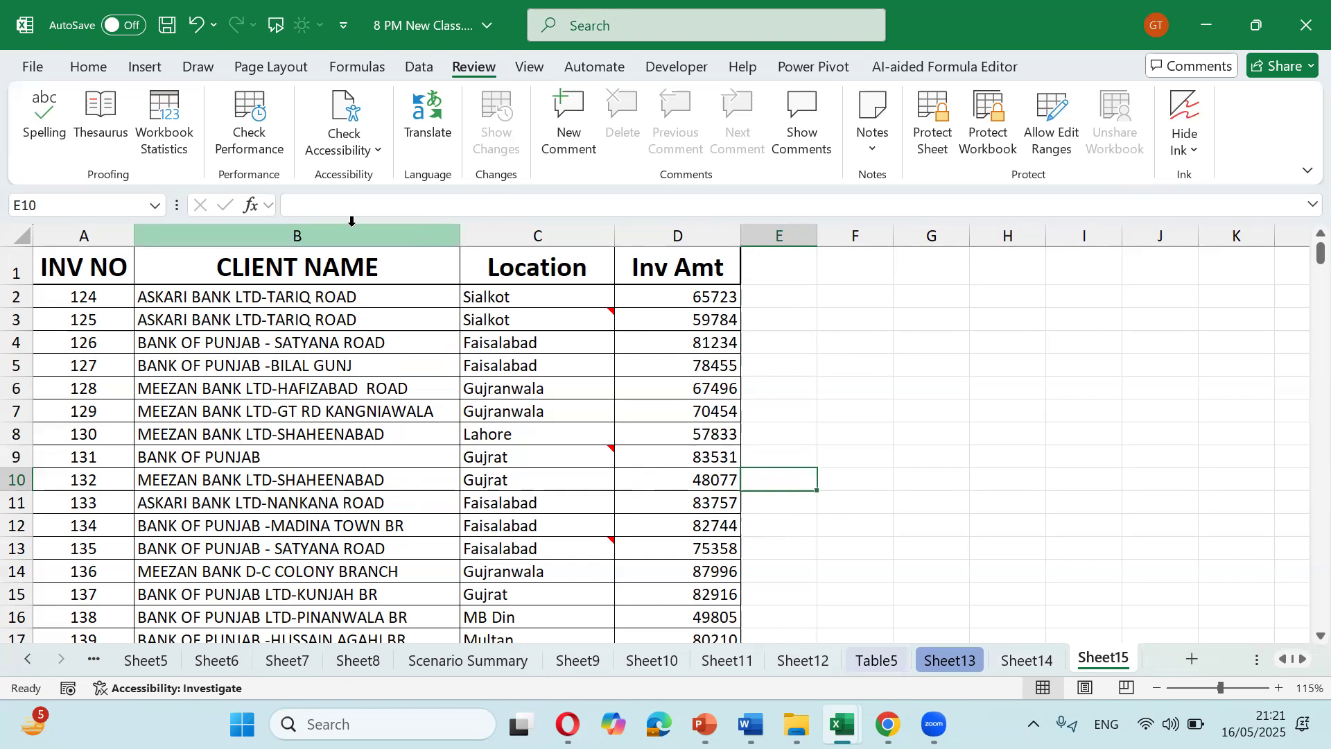
# Step: In Excel Options > Advanced, uncheck formula bar, horizontal and vertical scroll bars, and sheet tabs
pyautogui.click(32, 67)
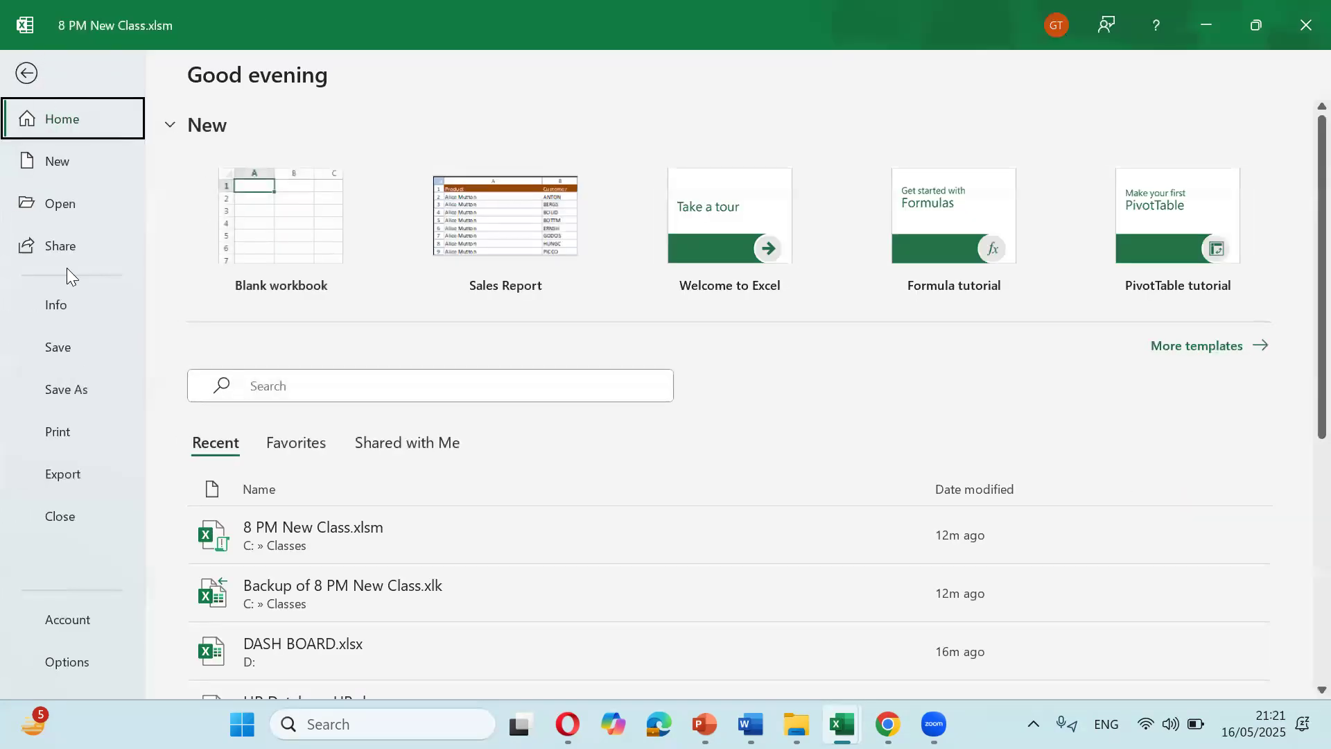
pyautogui.click(89, 659)
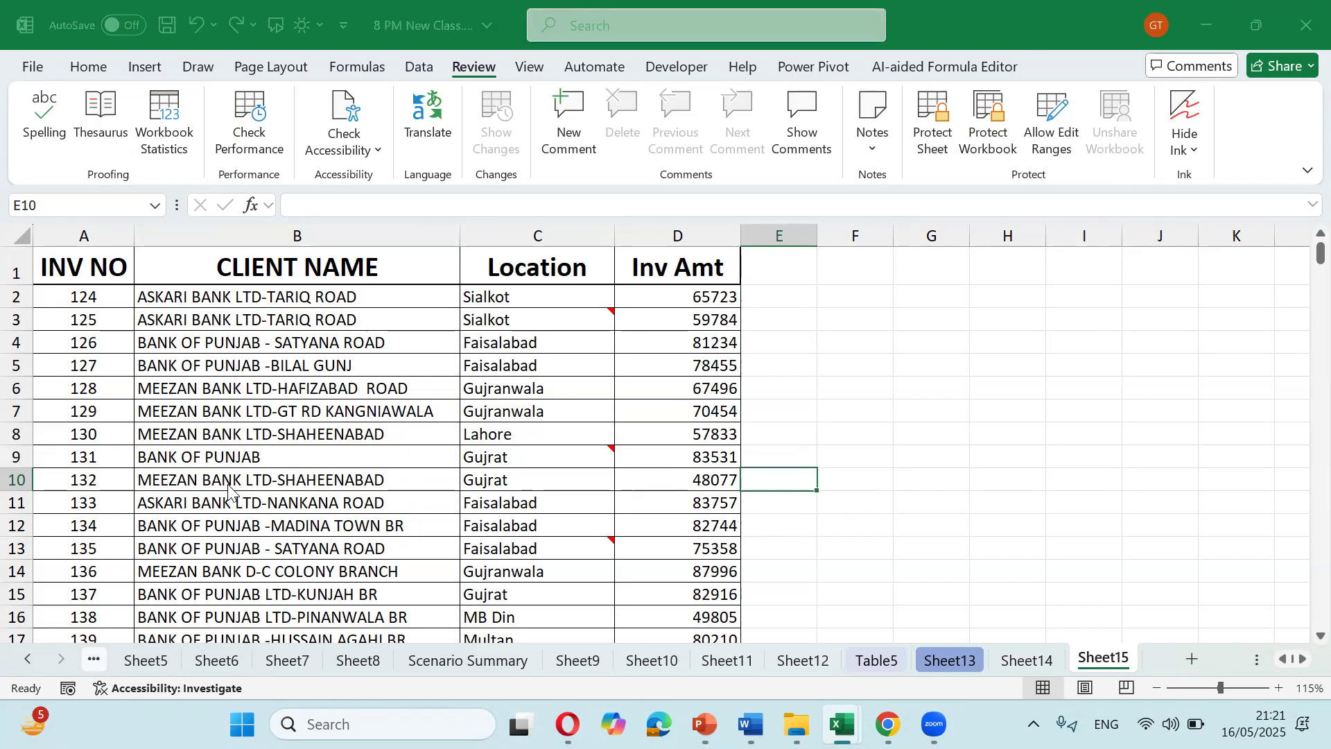
pyautogui.click(313, 255)
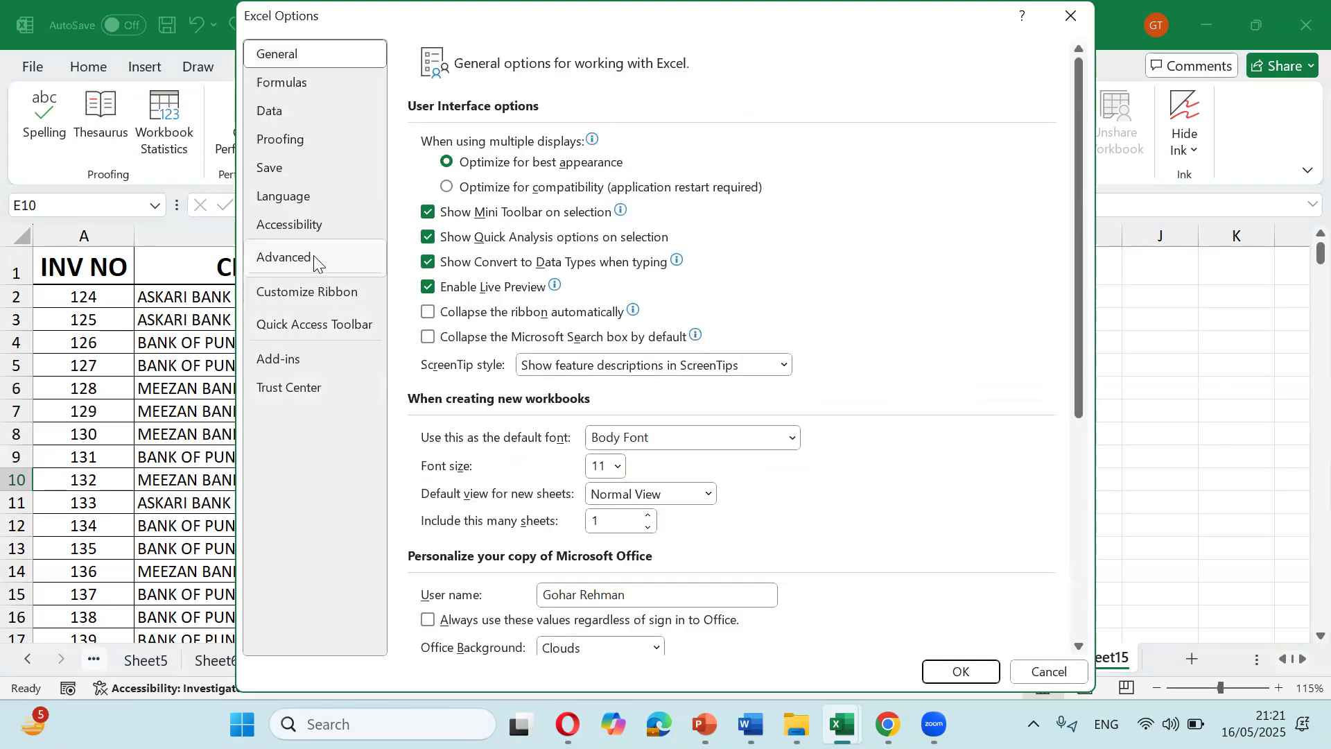
pyautogui.scroll(-6, 517, 363)
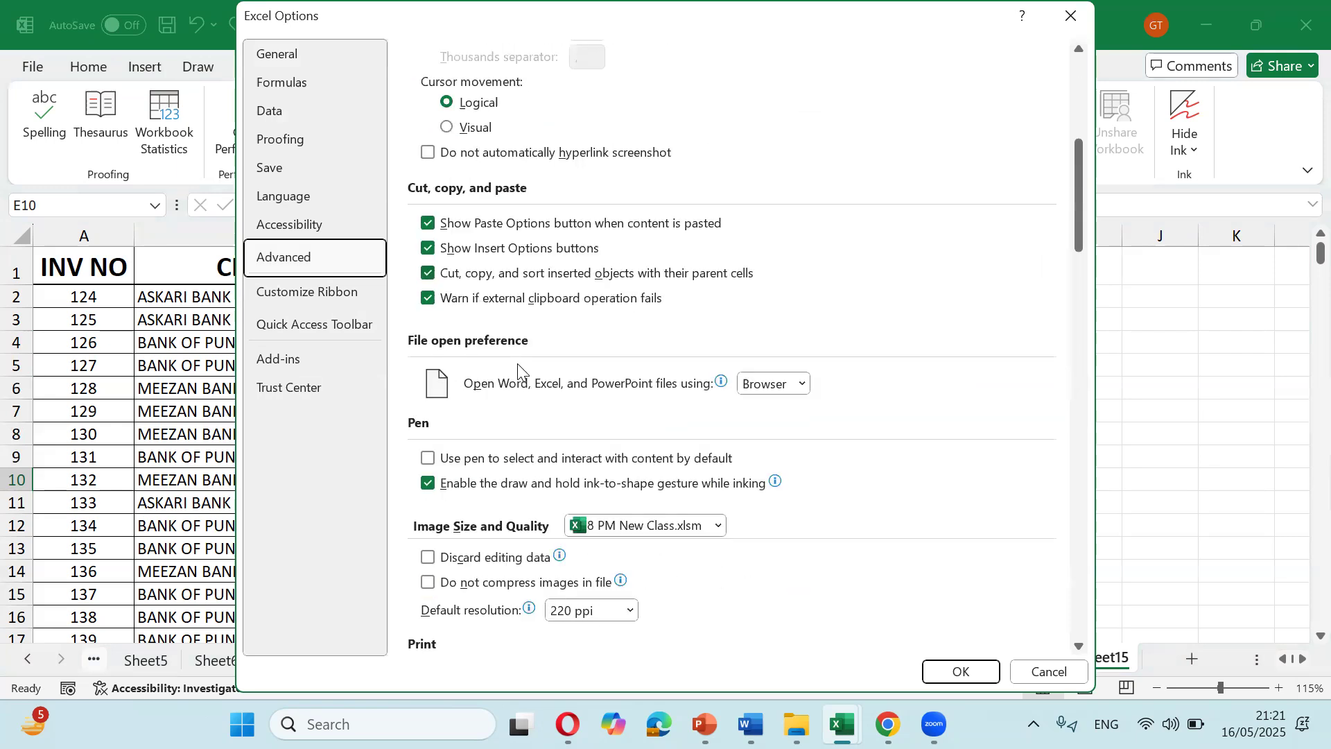
pyautogui.scroll(-8, 518, 363)
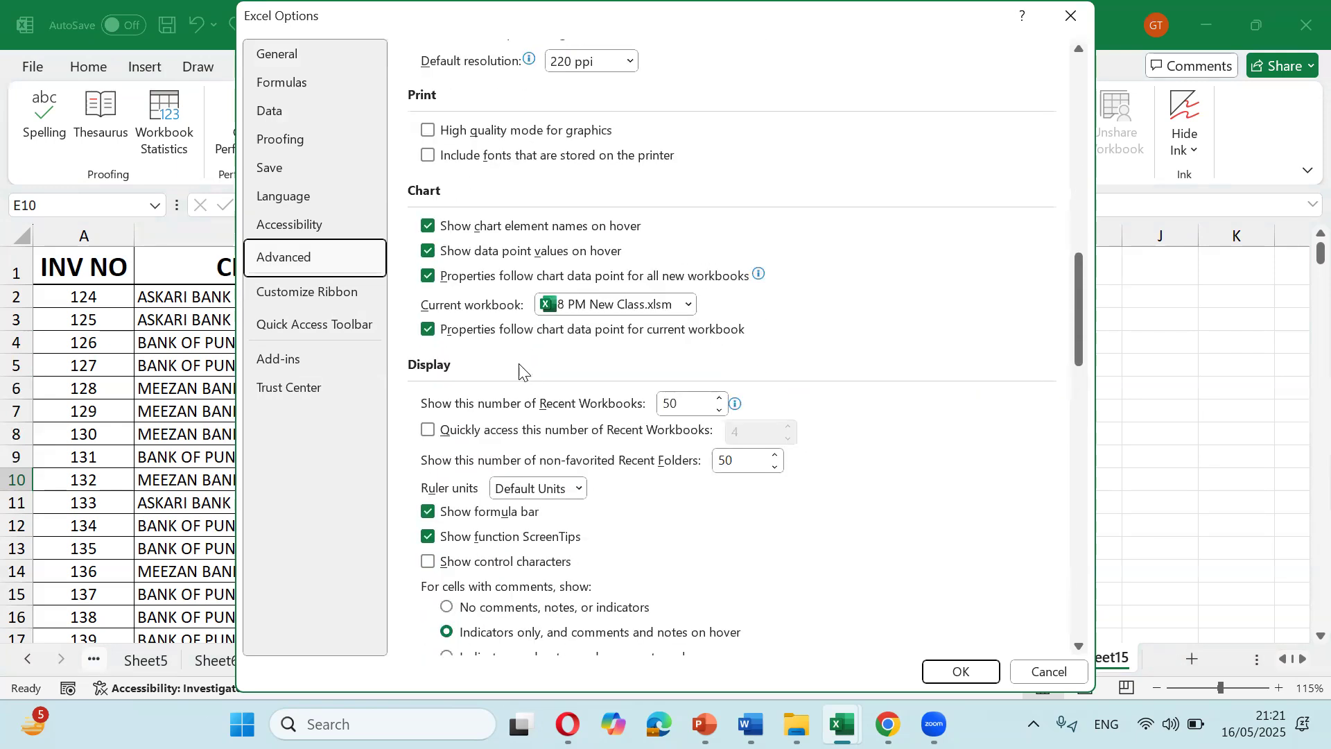
pyautogui.scroll(-6, 519, 373)
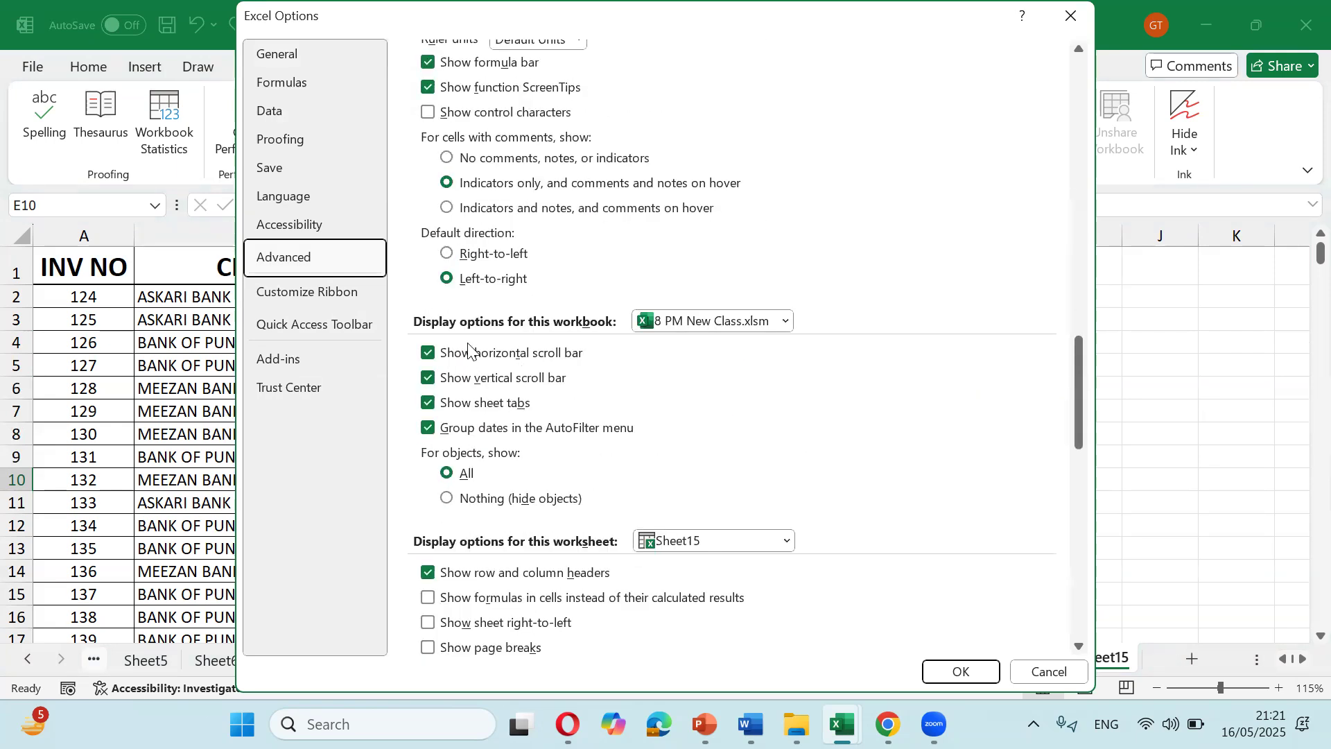
pyautogui.scroll(2, 470, 350)
pyautogui.click(430, 165)
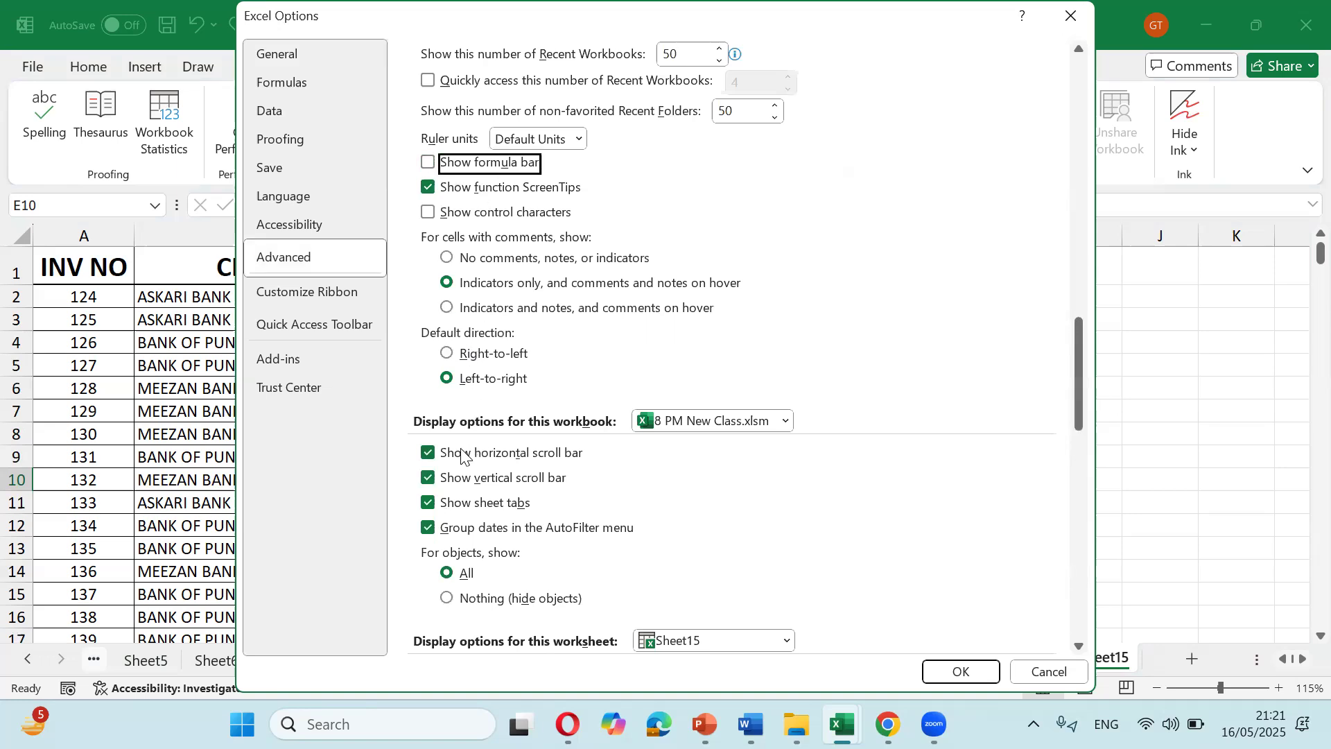
pyautogui.click(434, 453)
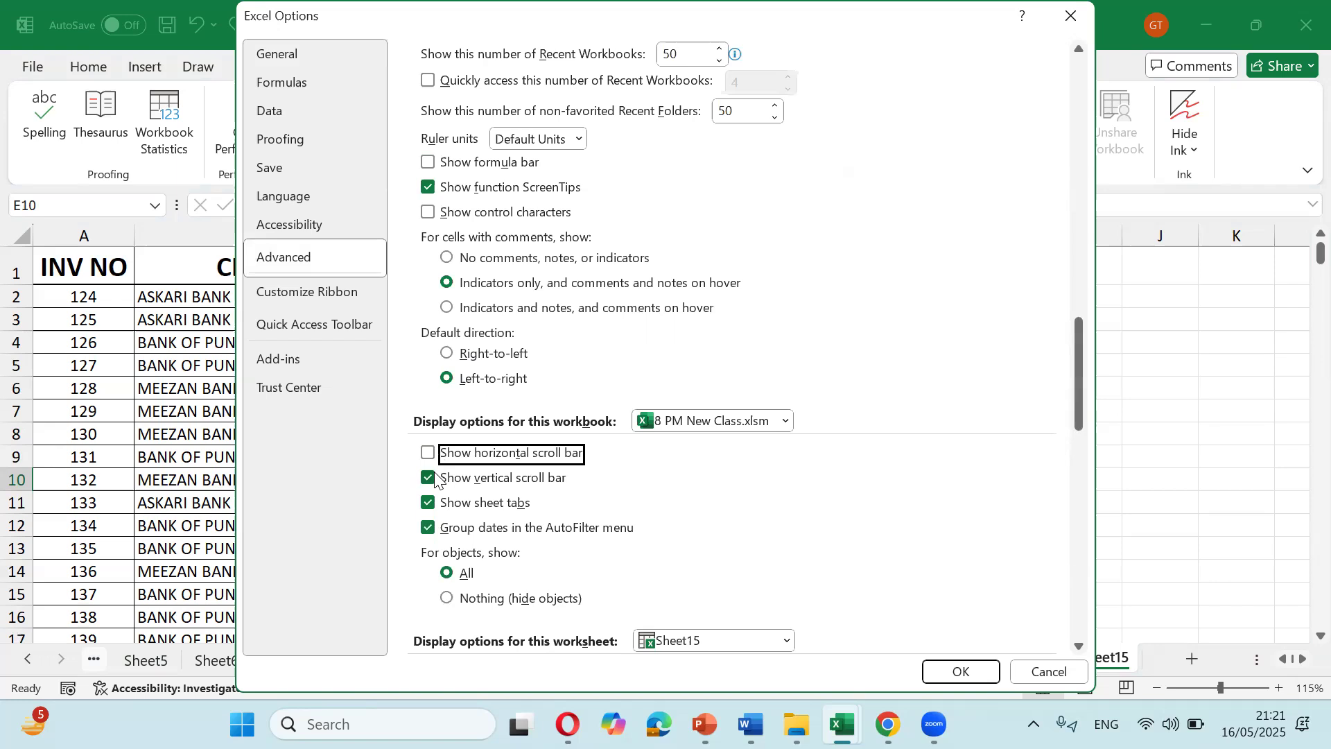
pyautogui.click(431, 479)
pyautogui.click(431, 503)
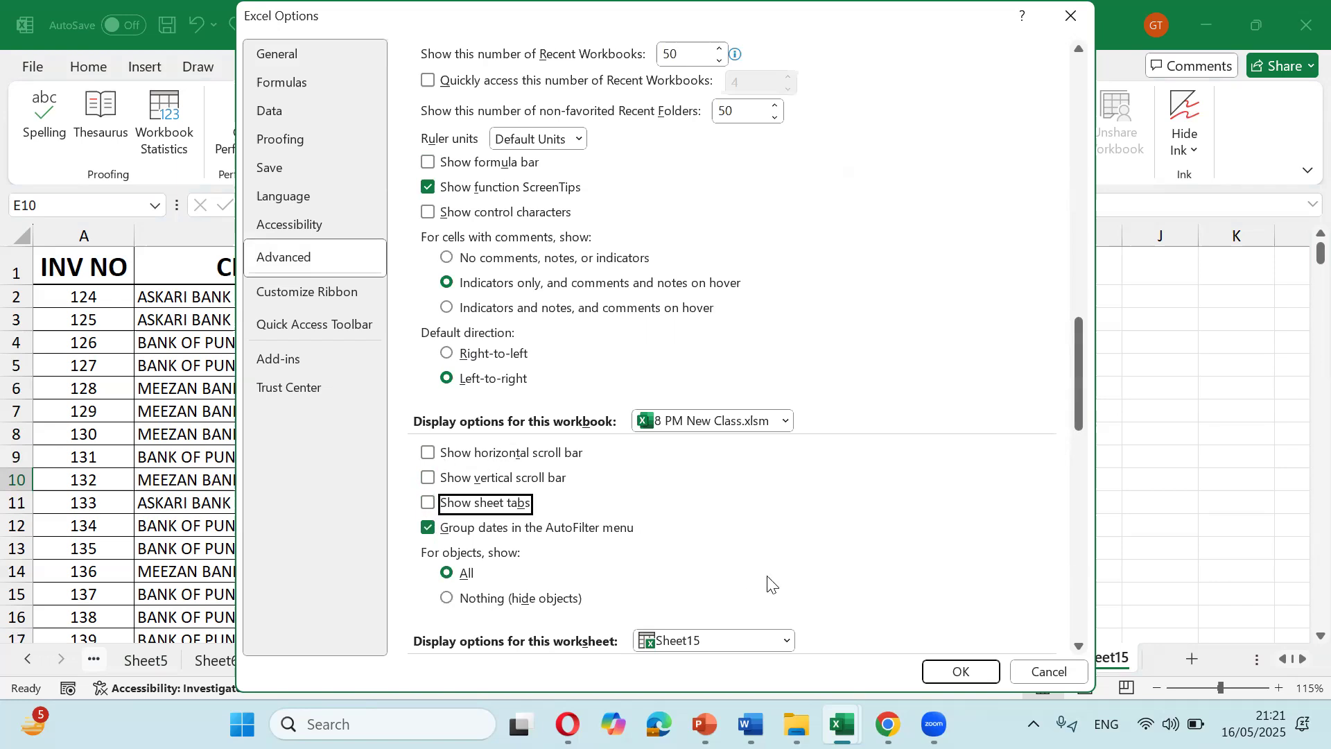
pyautogui.click(959, 671)
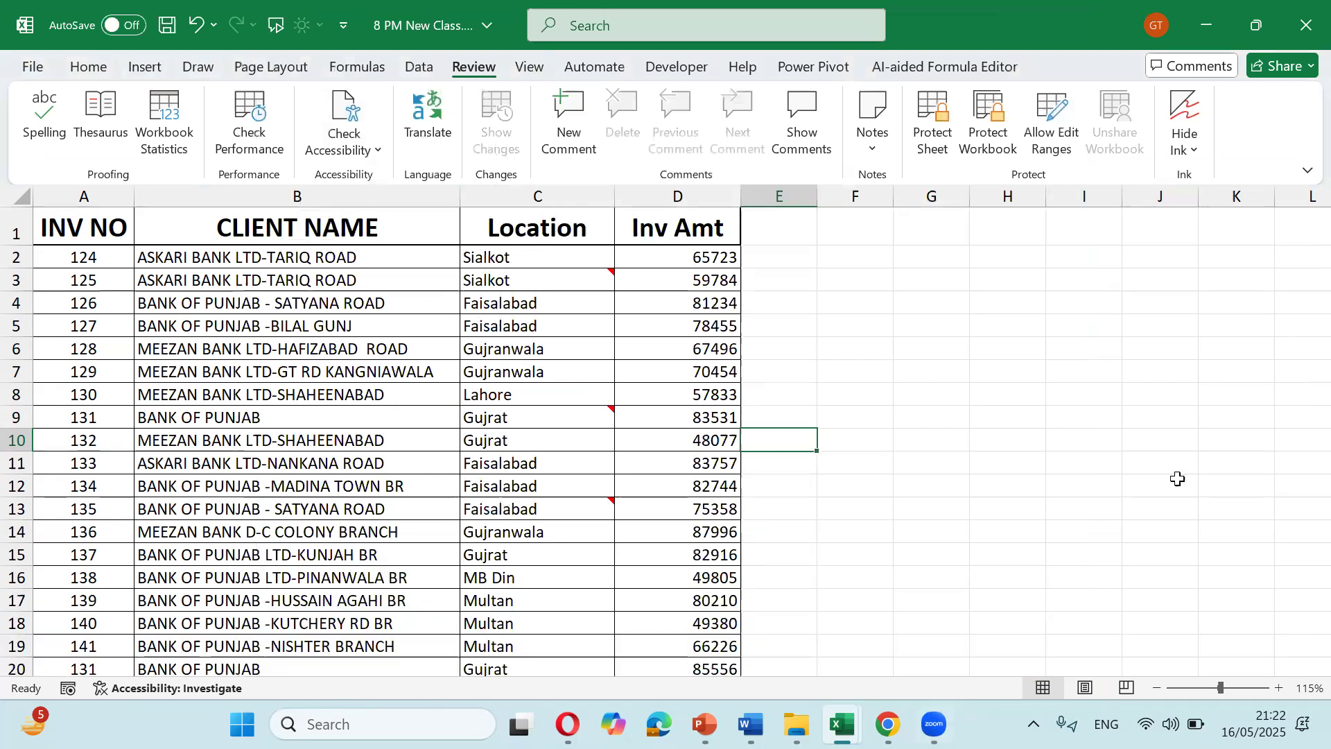
# Step: Collapse the ribbon with Ctrl+F1 and select cell C11 in the Location column
pyautogui.scroll(-2, 1161, 455)
pyautogui.scroll(2, 1223, 374)
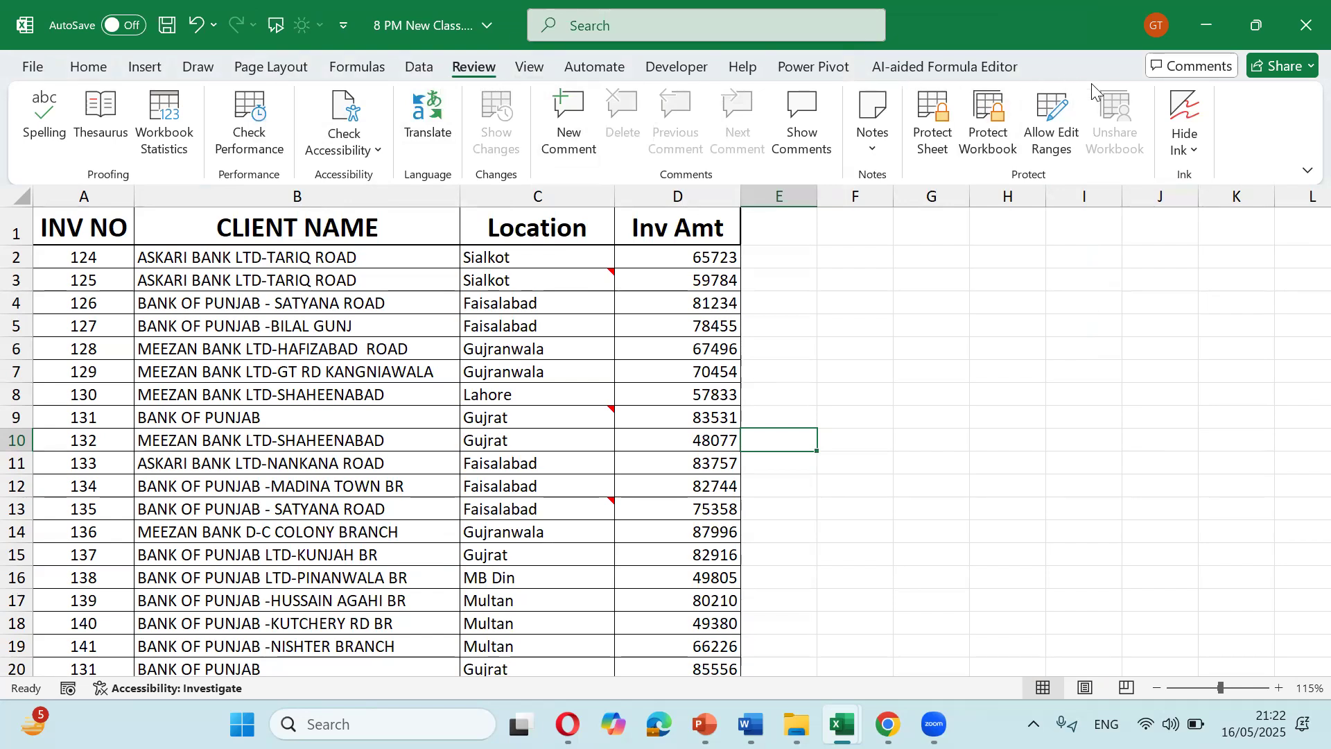
pyautogui.hotkey('ctrl', 'F1')
pyautogui.click(572, 361)
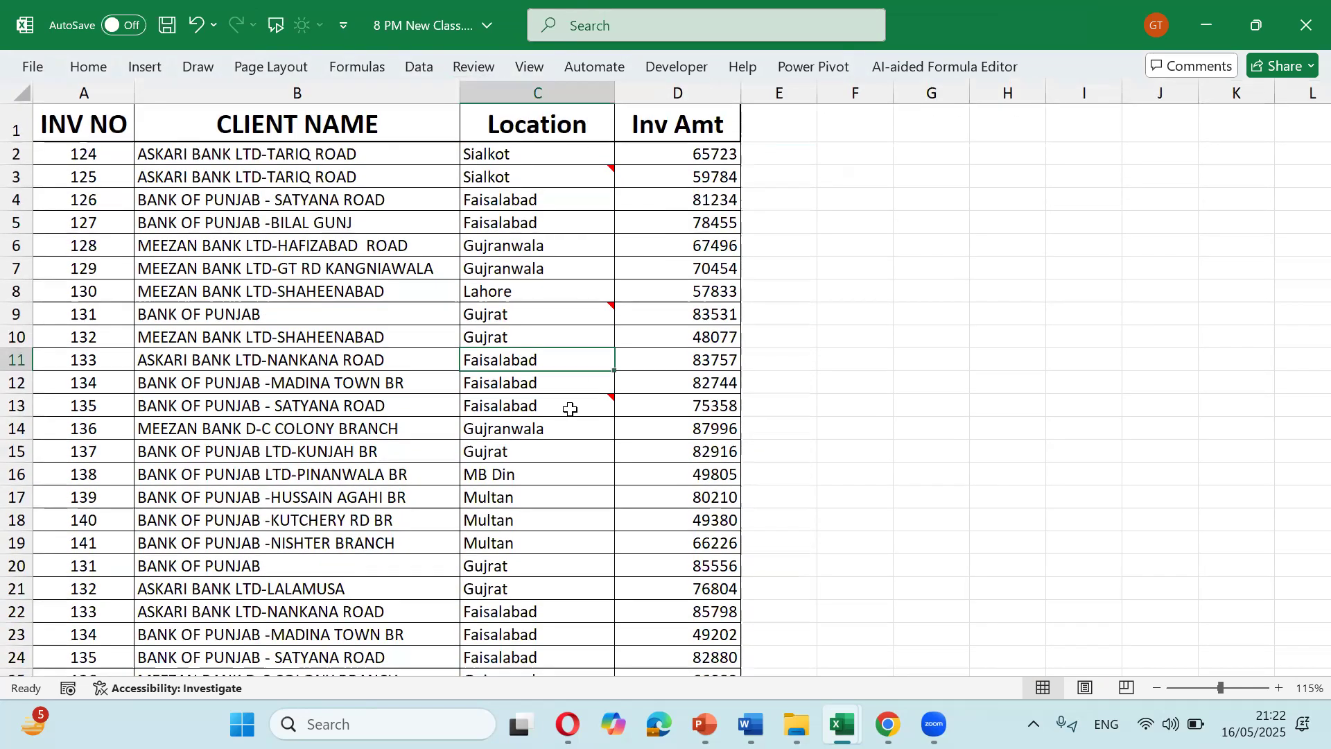
pyautogui.moveTo(570, 409)
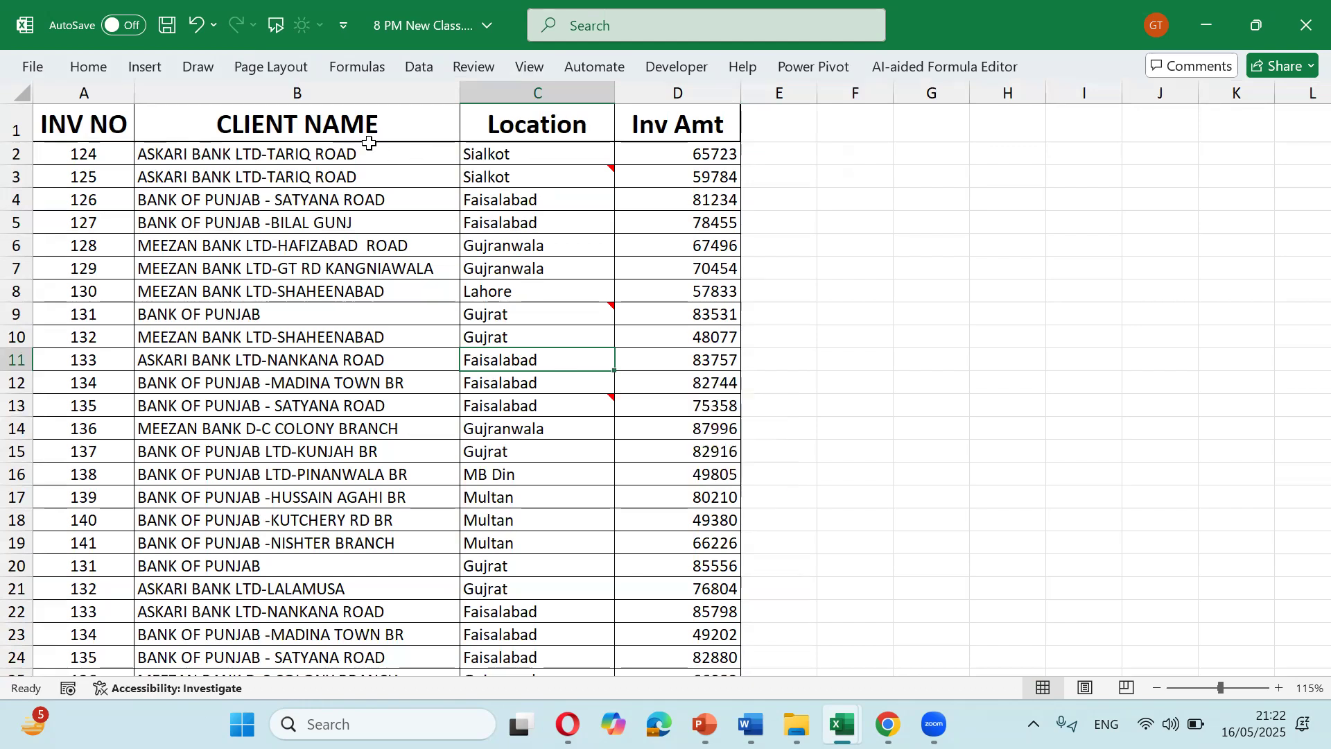
pyautogui.click(528, 67)
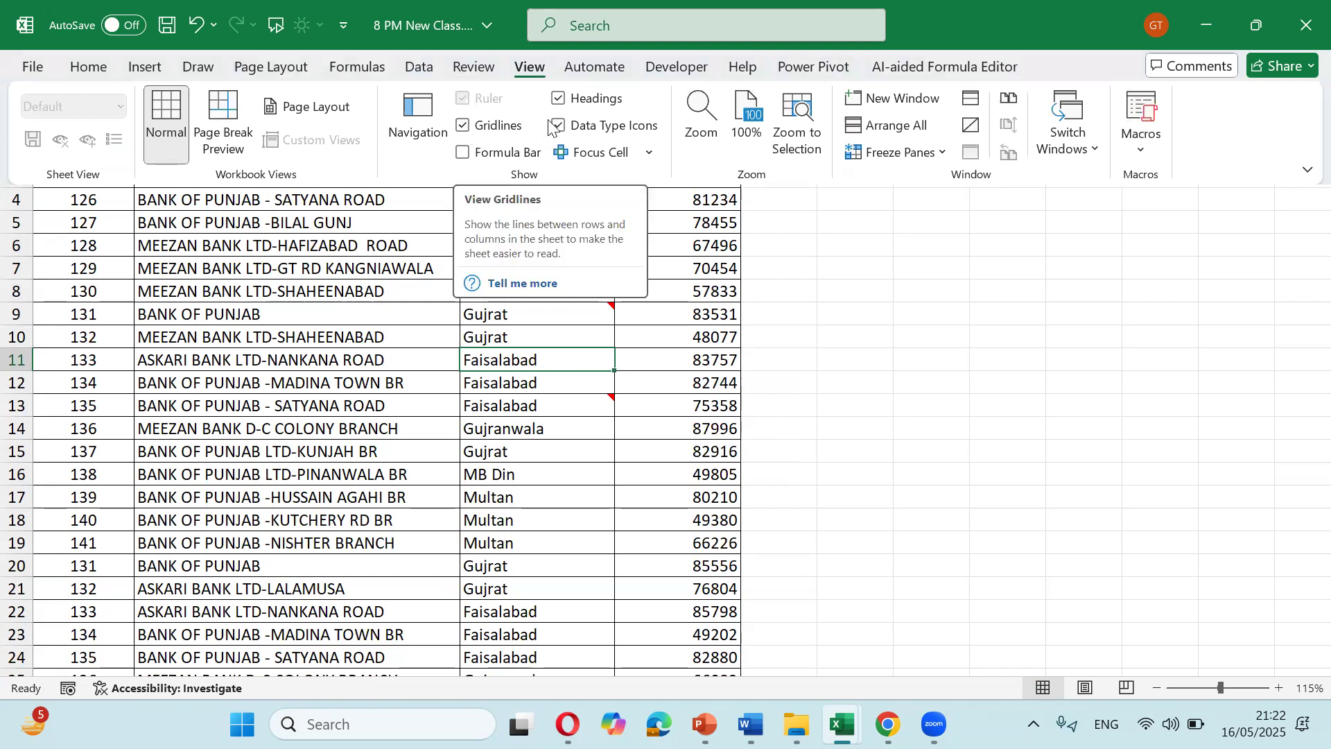
# Step: Turn off the row and column headings and collapse the ribbon again
pyautogui.click(559, 98)
pyautogui.hotkey('ctrl', 'F1')
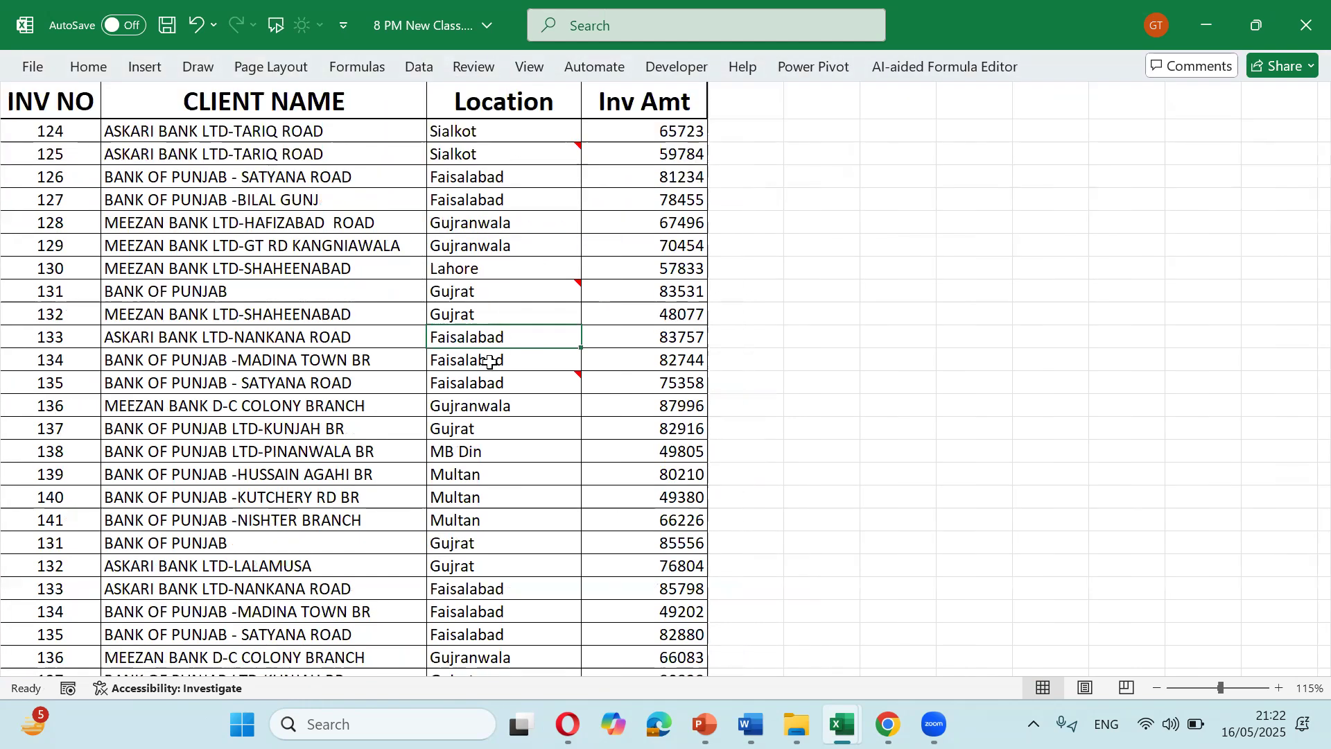
pyautogui.moveTo(485, 384)
# Step: Turn the row and column headings and the formula bar back on from the View tab
pyautogui.click(531, 67)
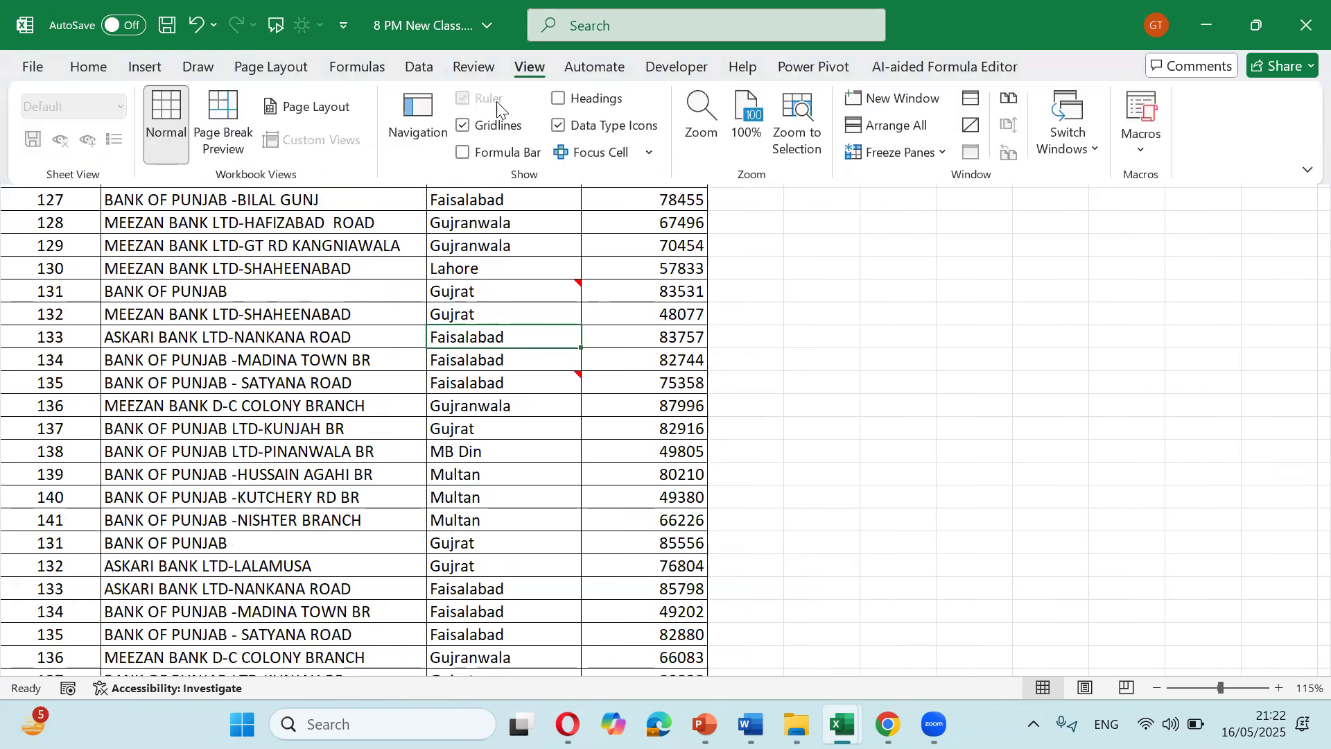
pyautogui.click(559, 99)
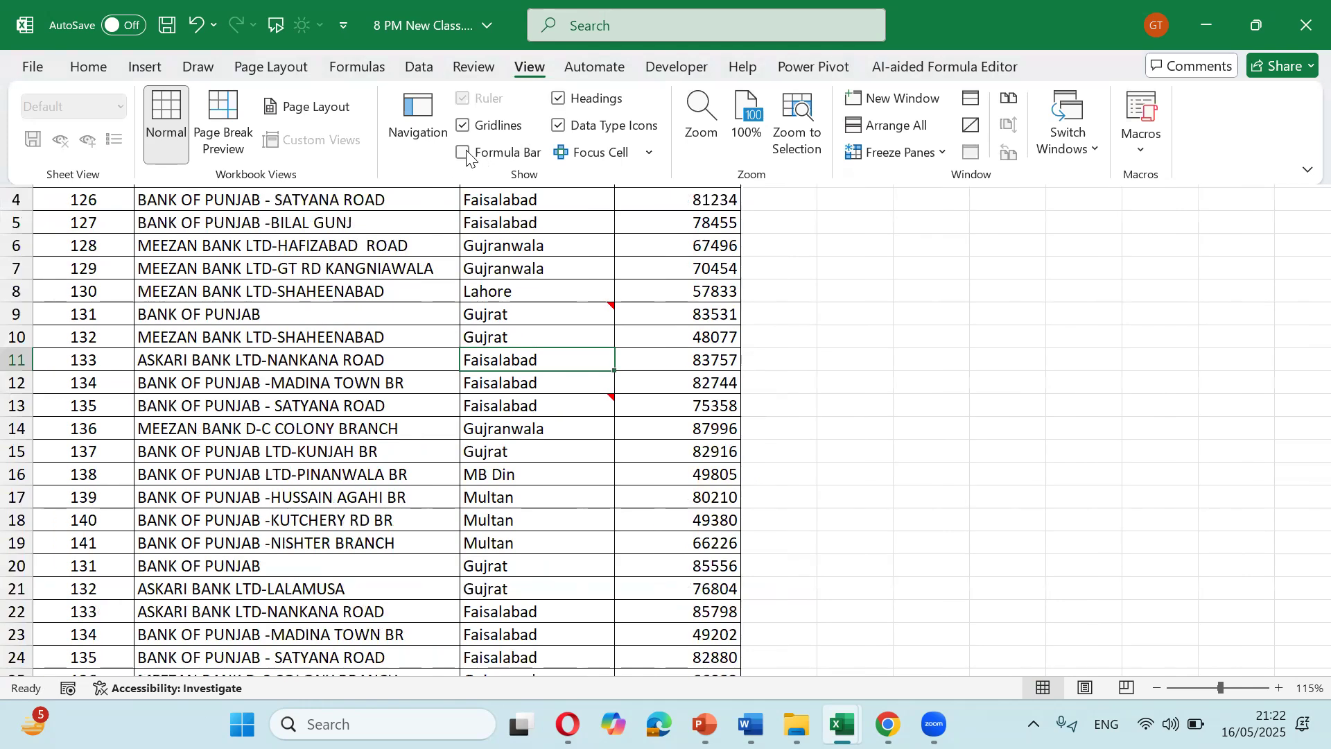
pyautogui.click(464, 153)
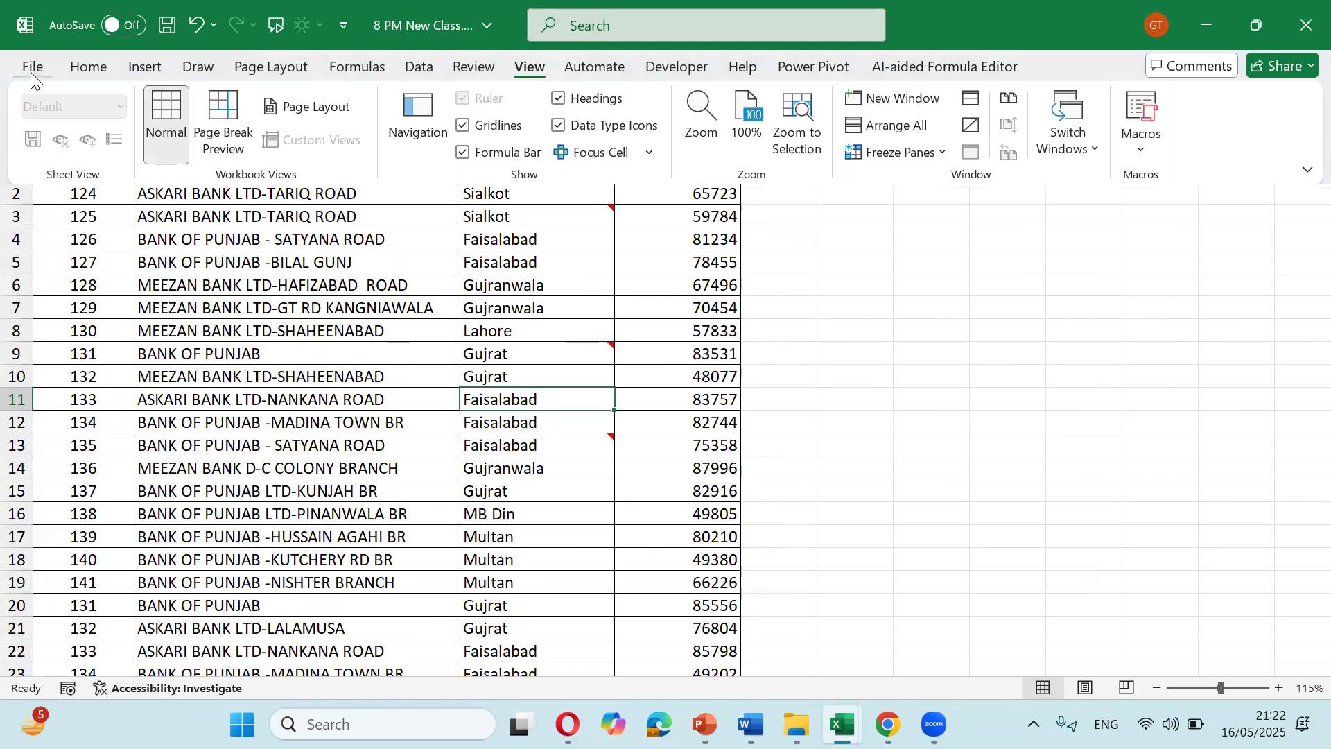
pyautogui.click(30, 69)
pyautogui.click(76, 660)
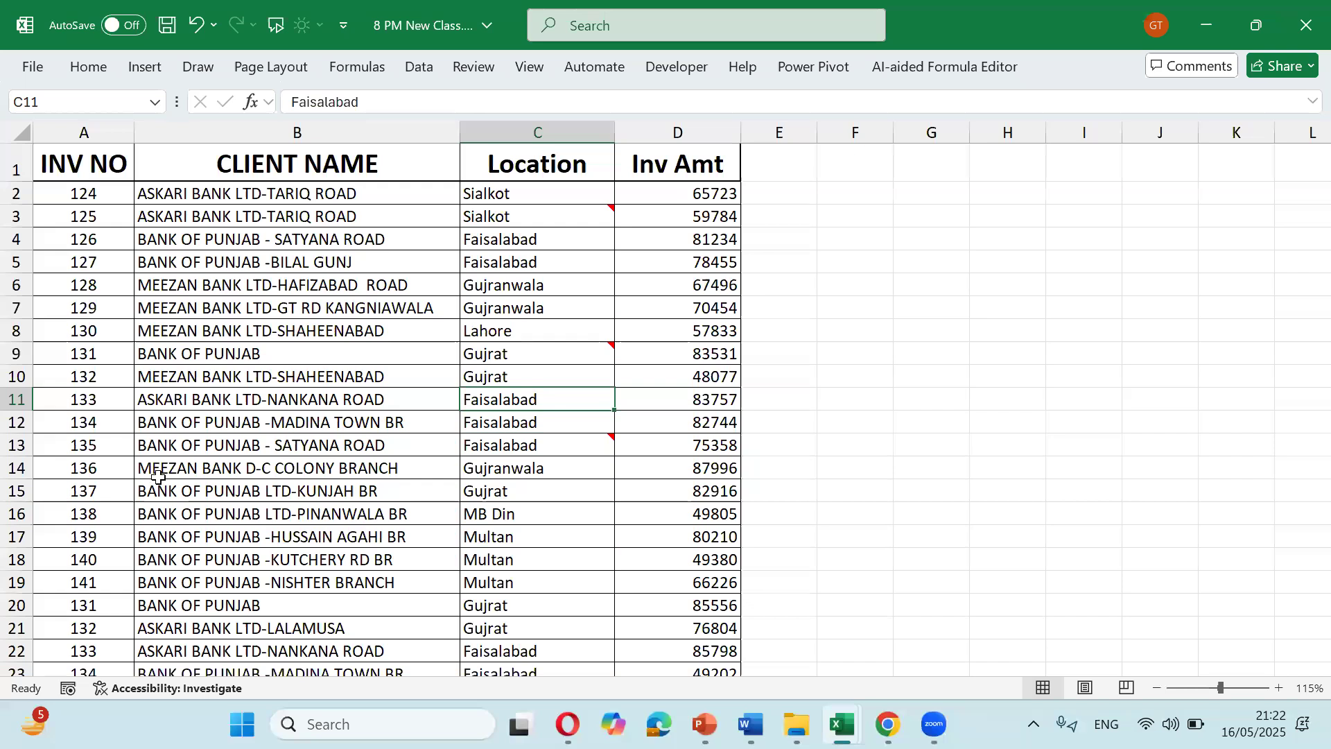
# Step: In Advanced options, re-enable the horizontal and vertical scroll bars and sheet tabs, keeping the formula bar on
pyautogui.click(367, 262)
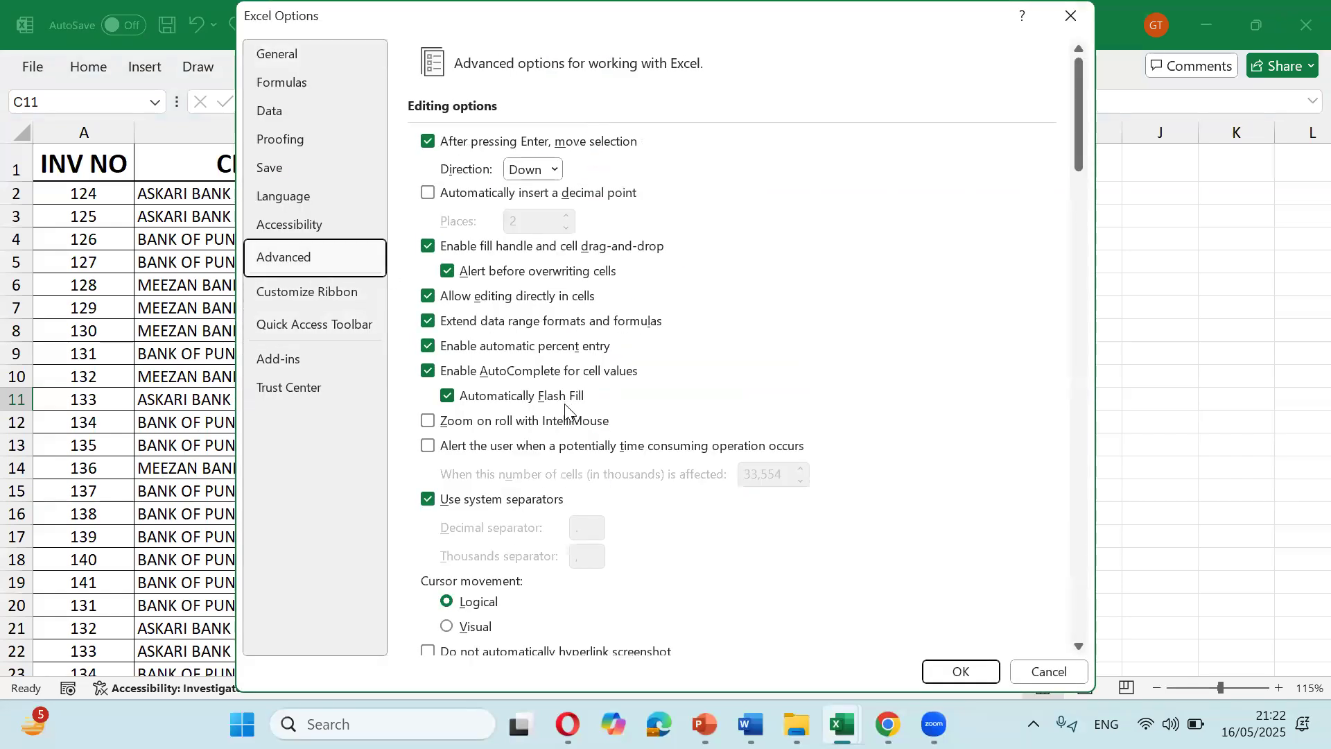
pyautogui.scroll(-5, 568, 414)
pyautogui.scroll(-10, 569, 414)
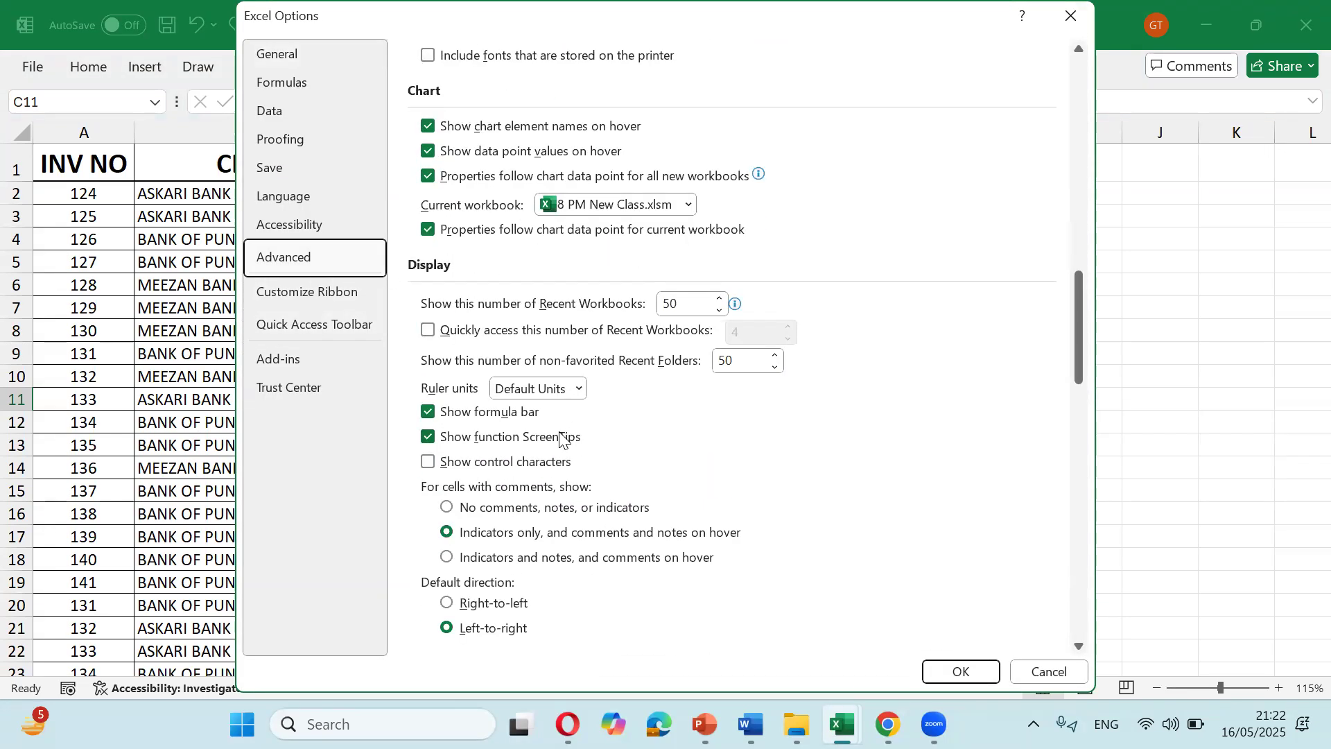
pyautogui.click(430, 363)
pyautogui.click(429, 363)
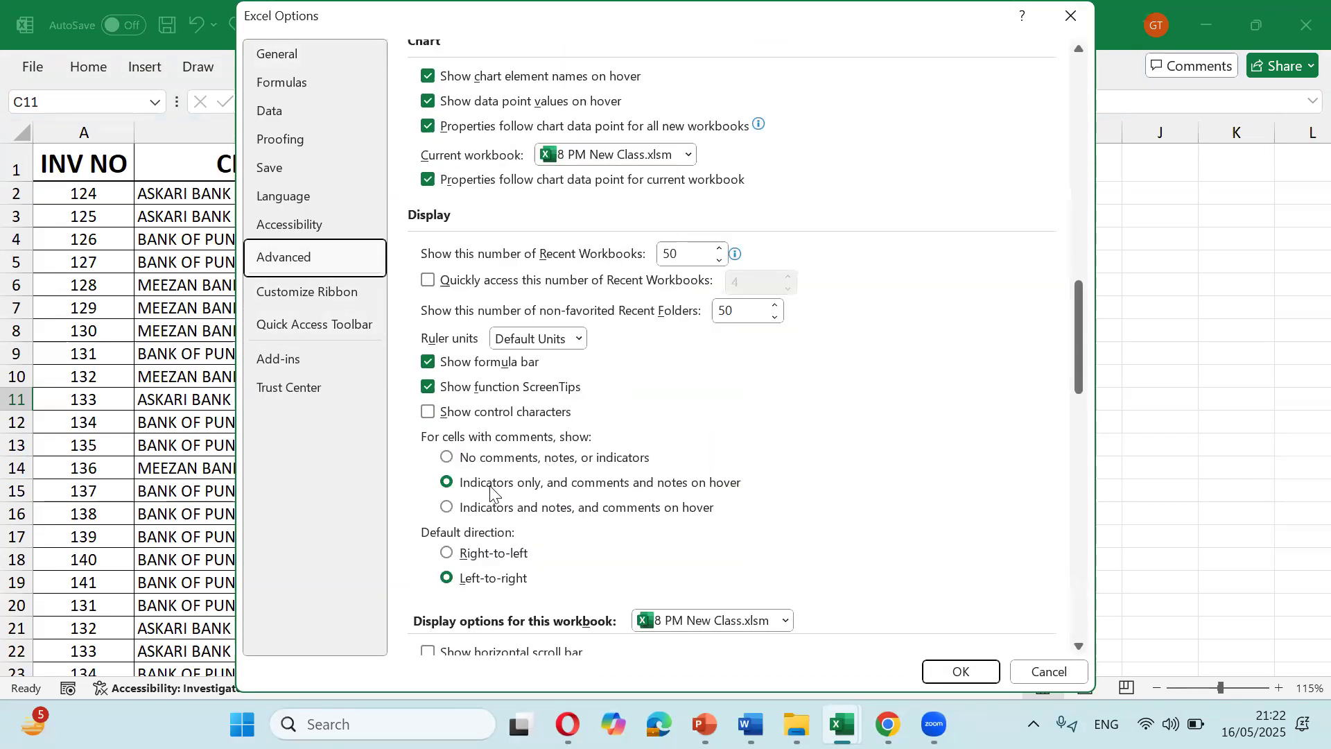
pyautogui.scroll(-1, 494, 493)
pyautogui.click(437, 553)
pyautogui.click(438, 578)
pyautogui.click(441, 602)
pyautogui.click(959, 671)
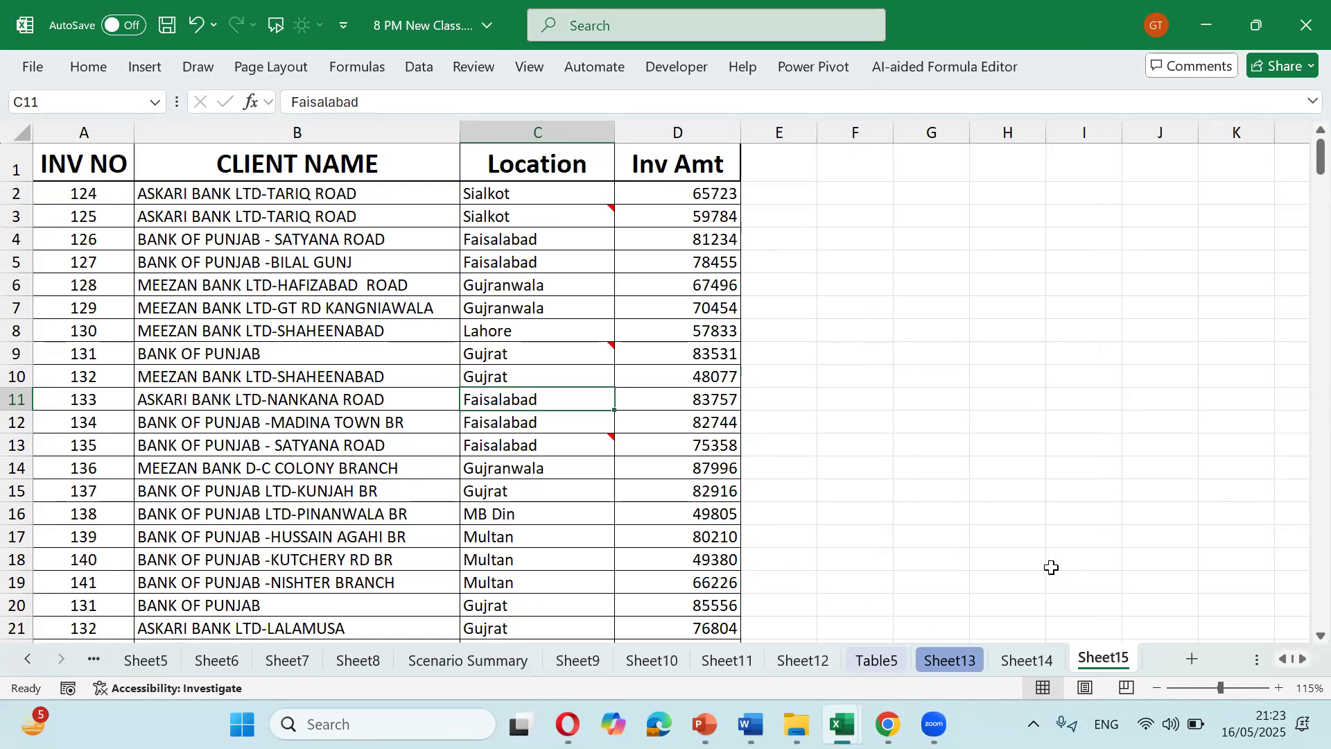
pyautogui.click(1029, 662)
pyautogui.click(892, 659)
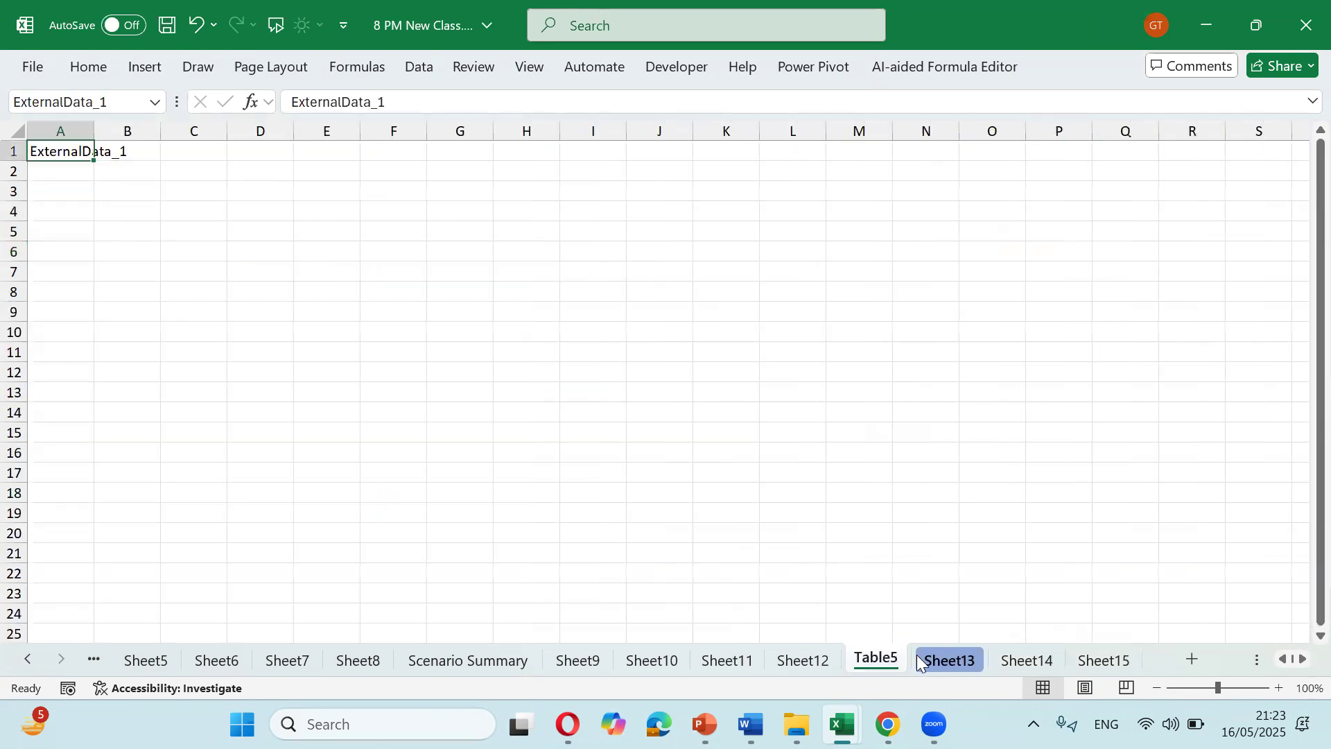
pyautogui.click(947, 660)
pyautogui.click(1033, 658)
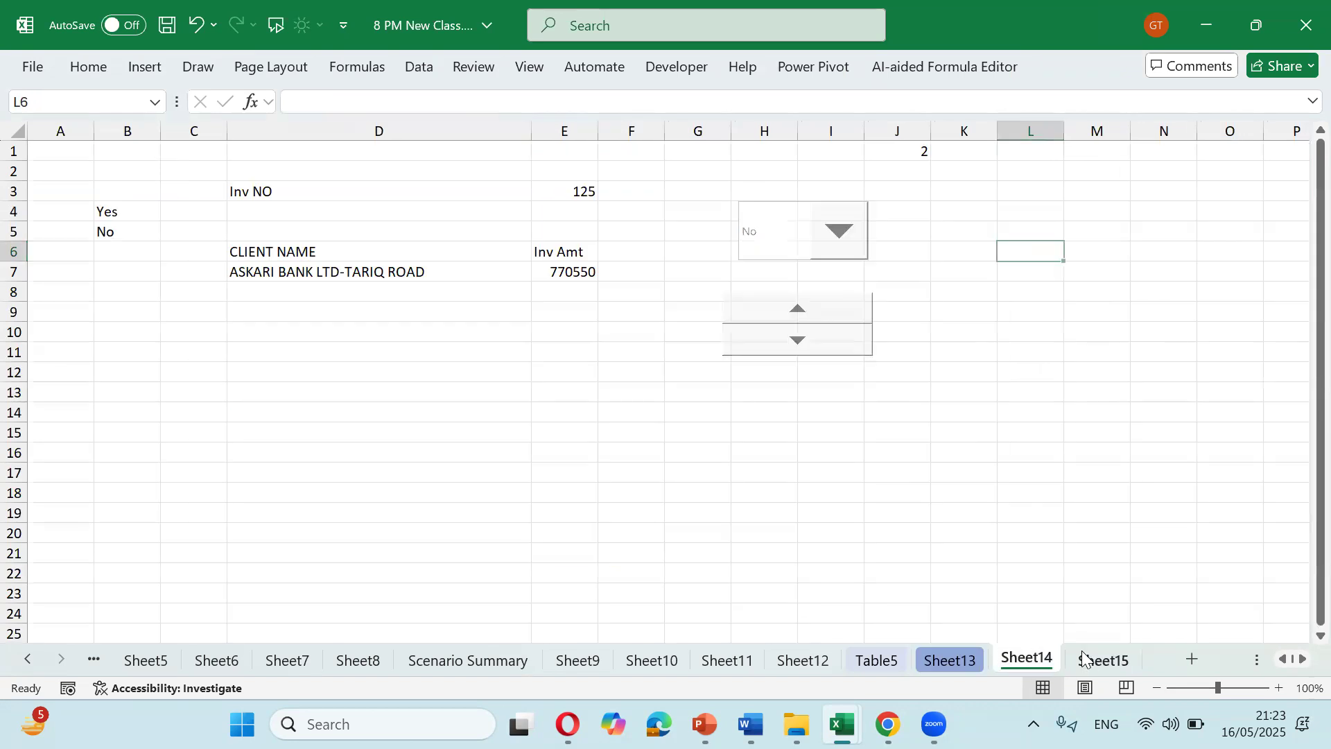
pyautogui.click(1102, 660)
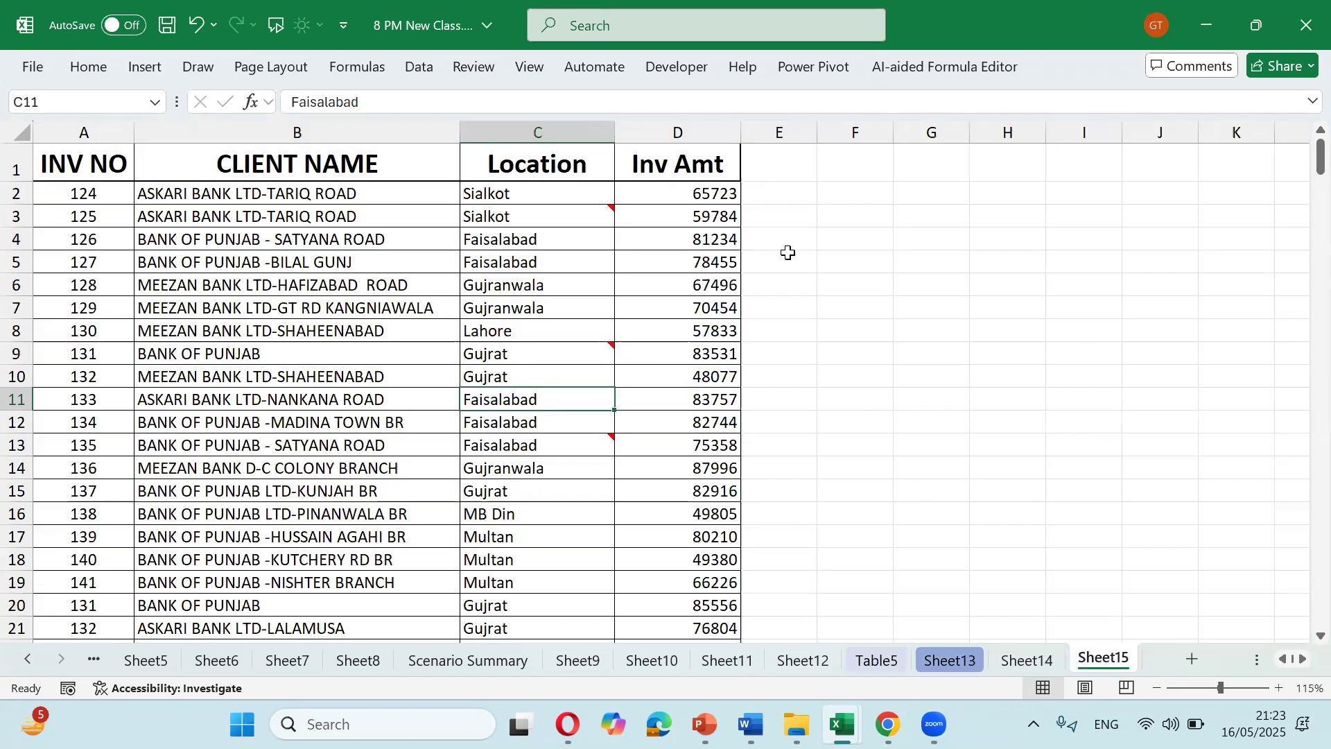
# Step: Draw a rounded rectangle near F2:G4 and round its corners fully into a pill shape
pyautogui.click(159, 63)
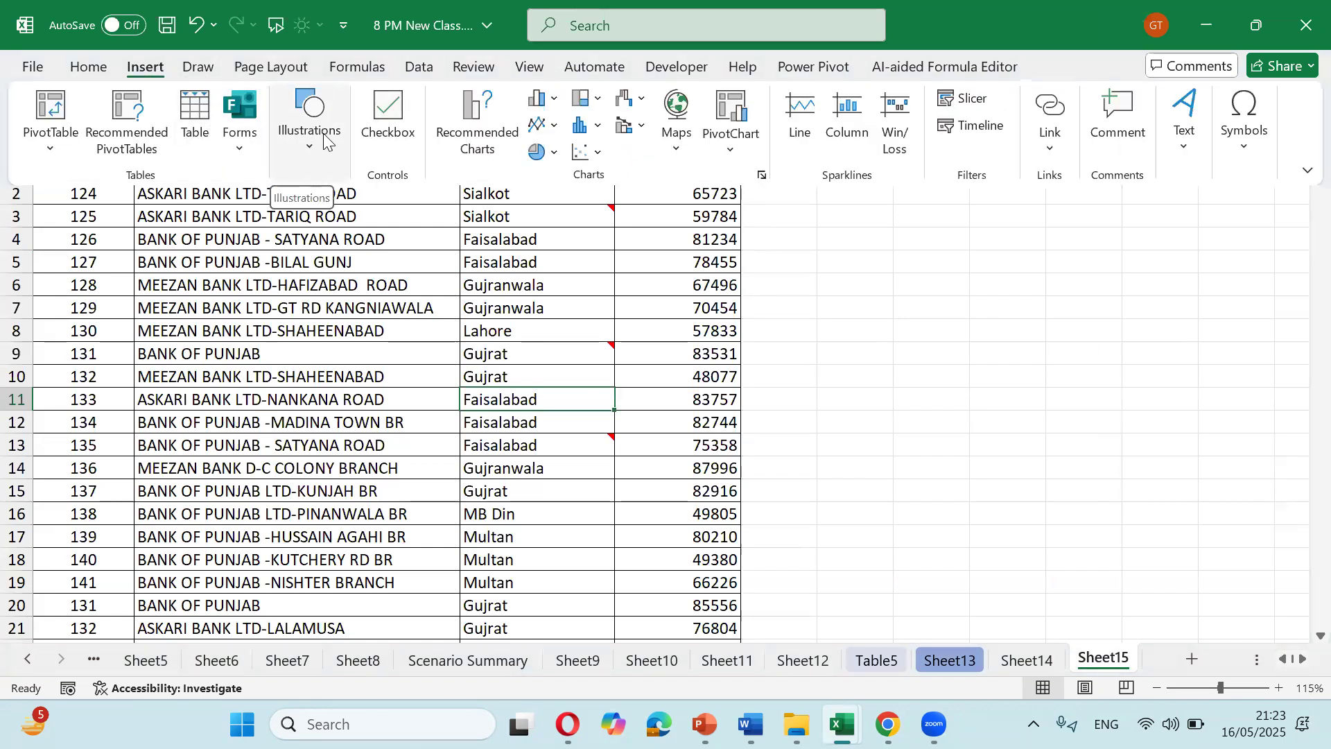
pyautogui.click(324, 139)
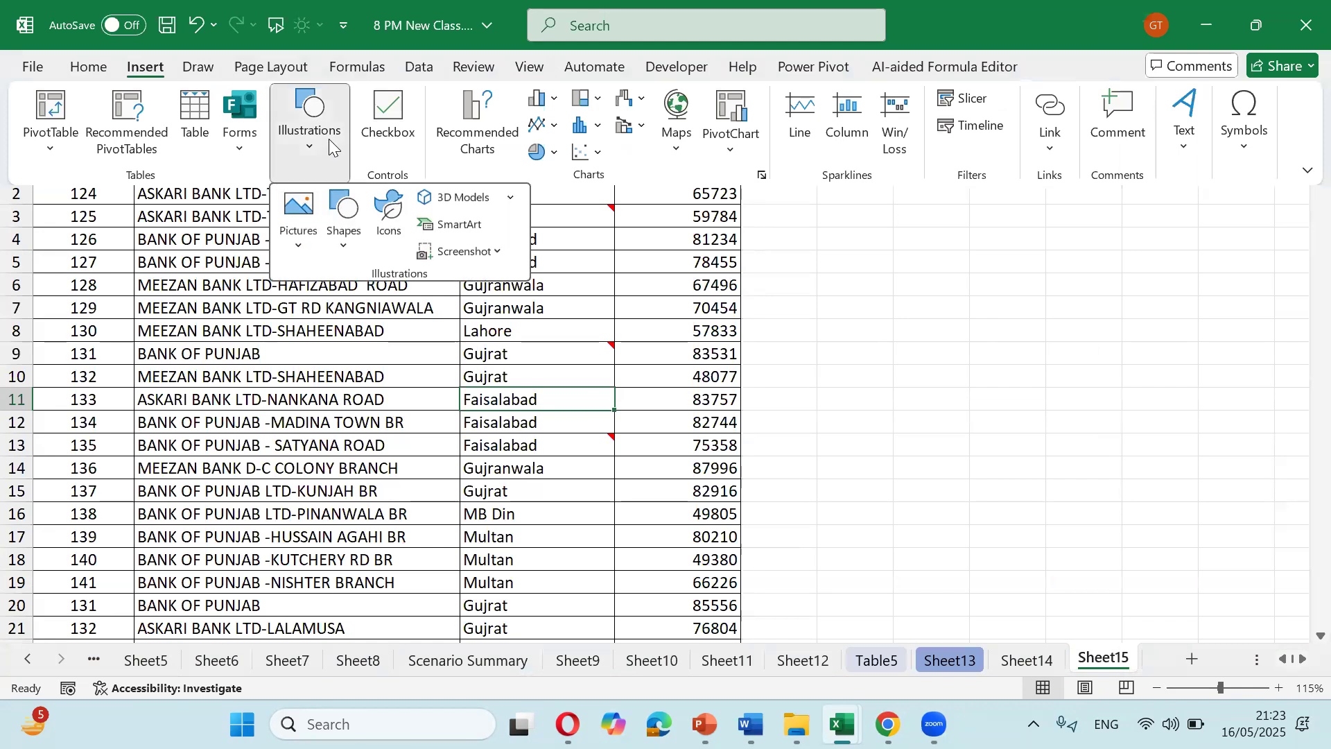
pyautogui.click(346, 208)
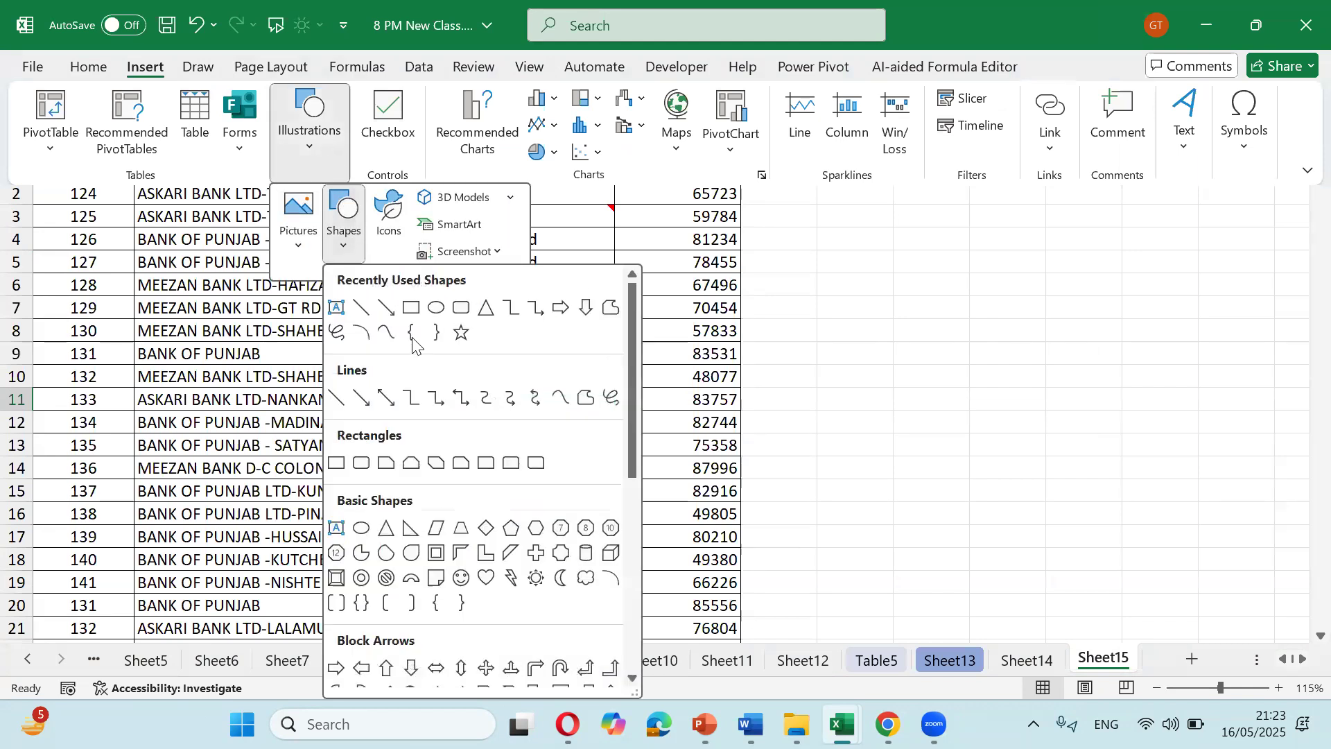
pyautogui.click(461, 307)
pyautogui.moveTo(827, 186); pyautogui.dragTo(958, 263)
pyautogui.moveTo(842, 184); pyautogui.dragTo(870, 220)
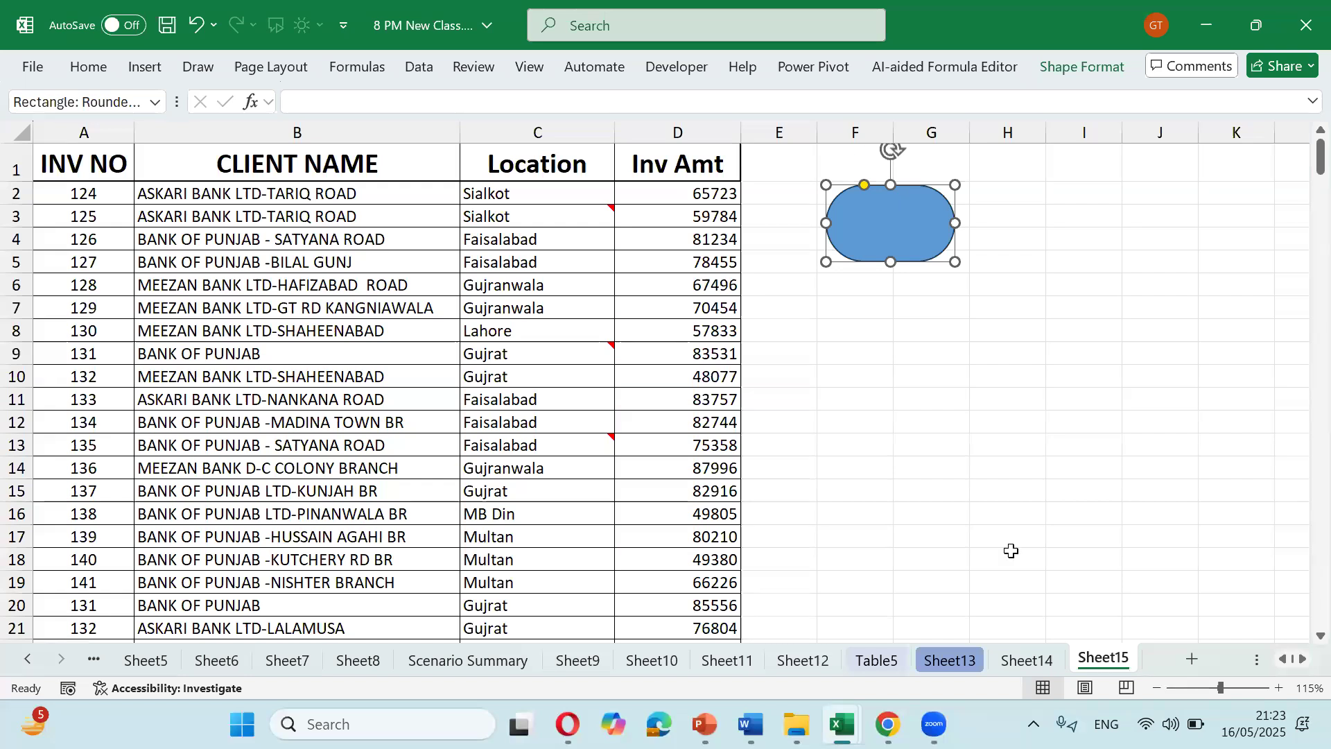
pyautogui.click(1026, 660)
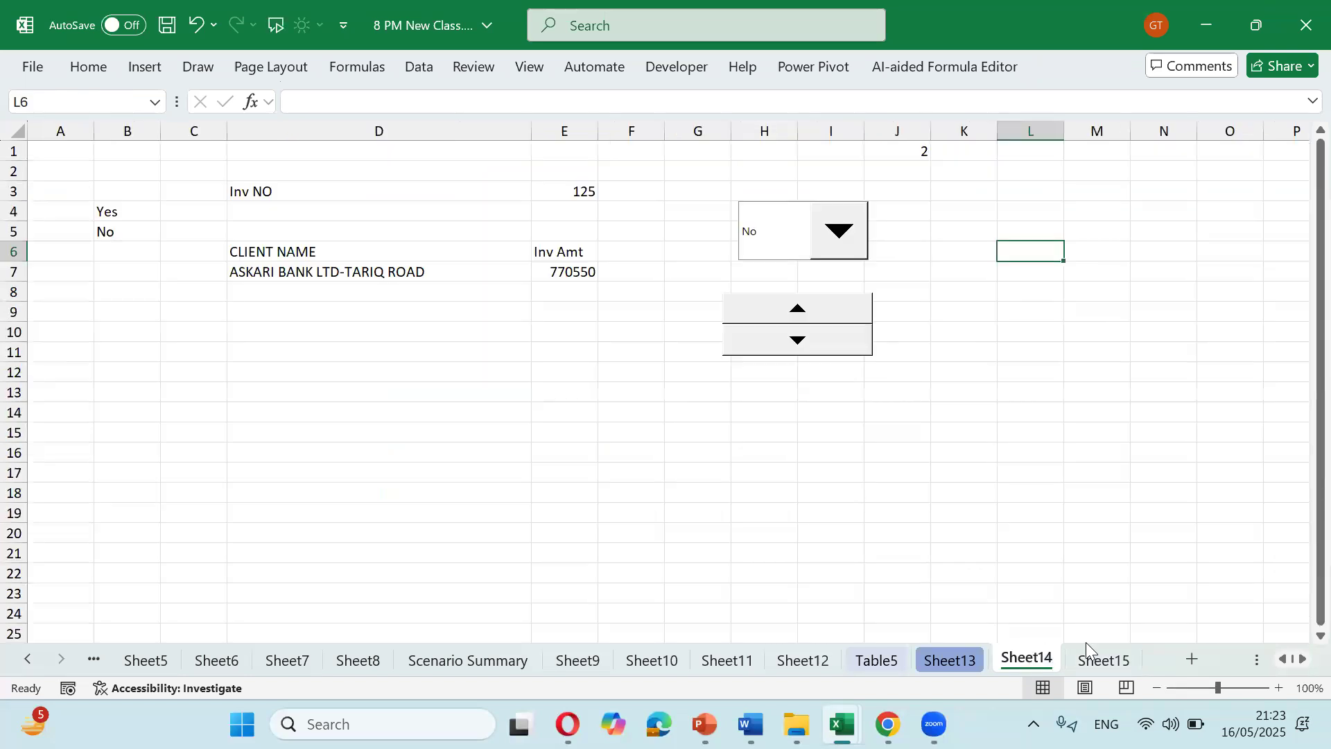
pyautogui.click(1110, 660)
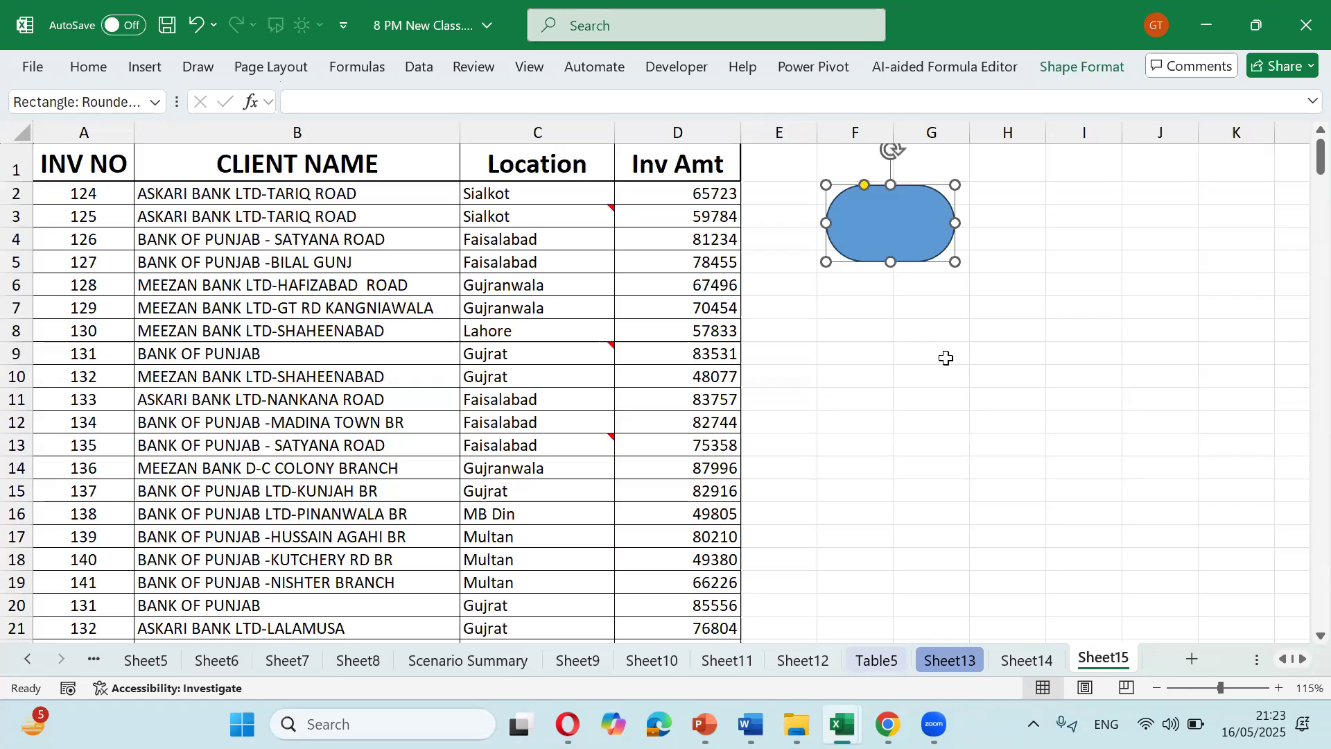
# Step: Type the label 'Sheet 14' inside the pill shape
pyautogui.rightClick(865, 223)
pyautogui.click(932, 306)
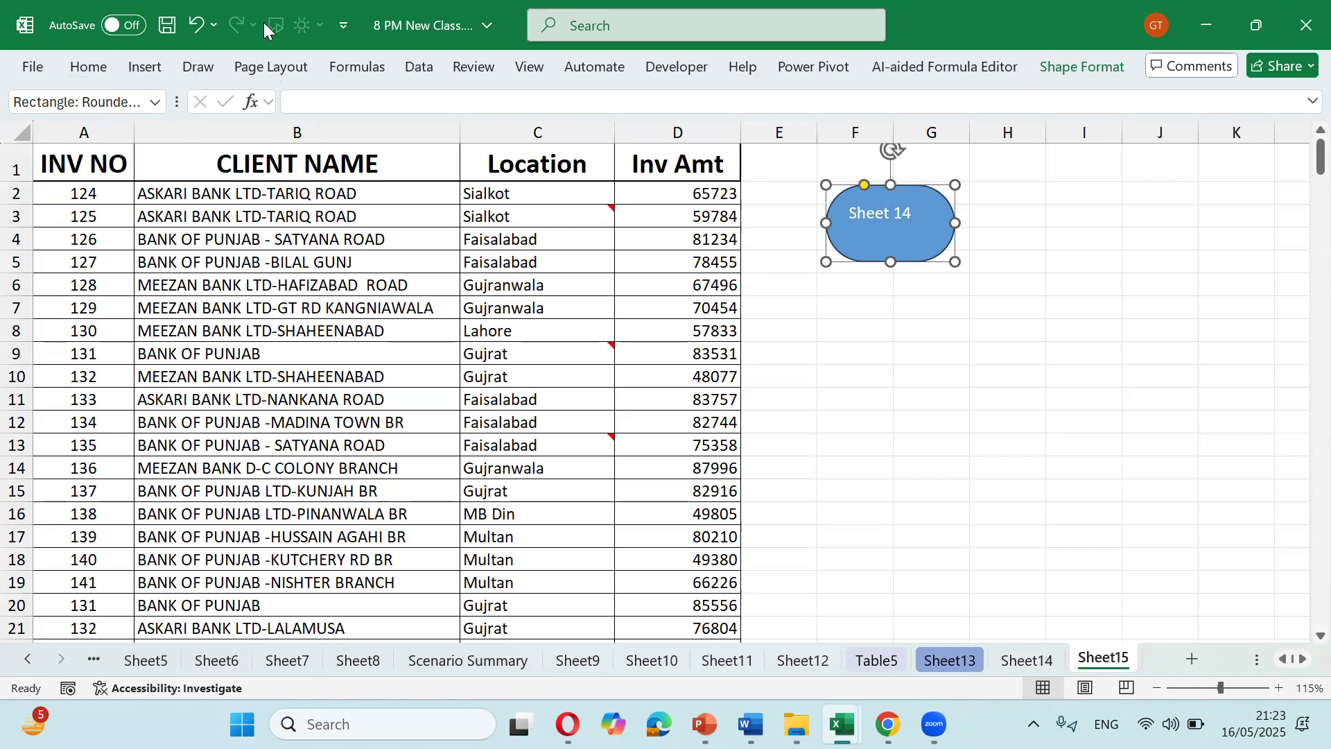
pyautogui.click(102, 66)
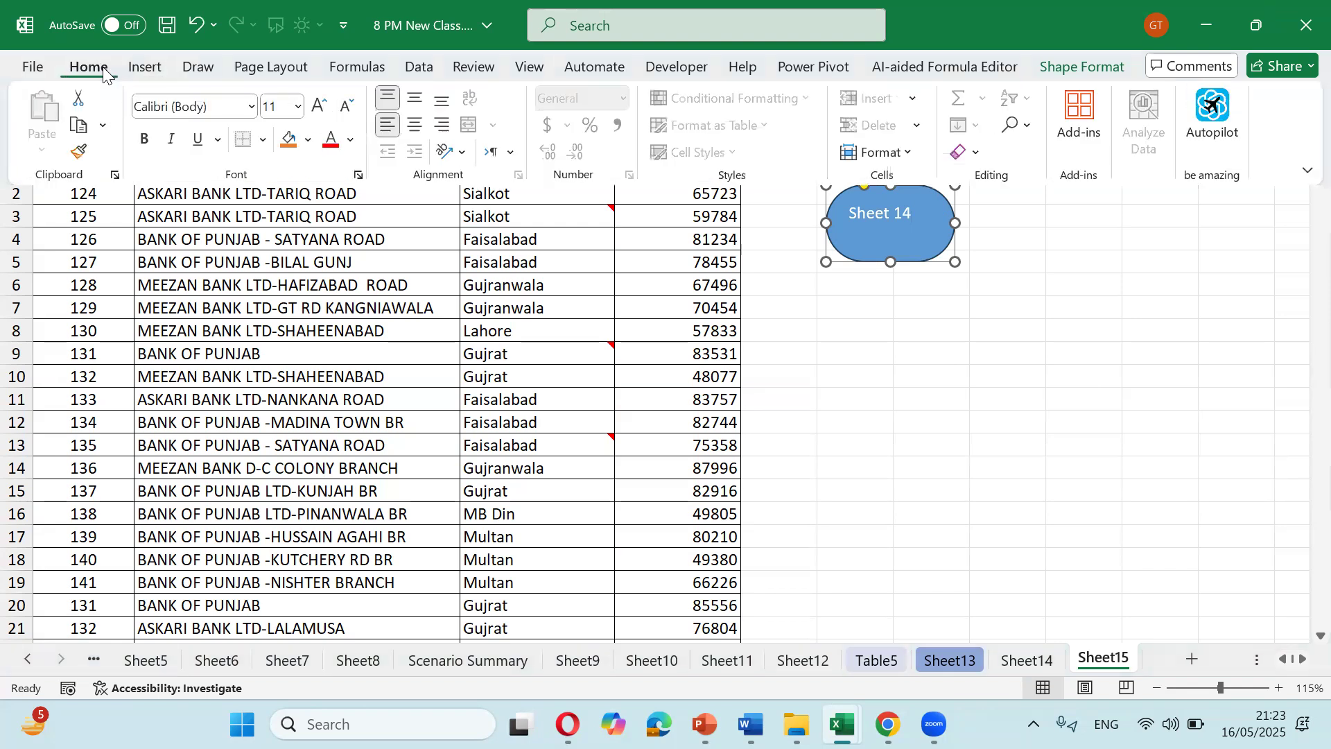
pyautogui.click(102, 67)
pyautogui.click(103, 67)
# Step: Centre the label both ways, fill the shape orange, make the text bold size 14, and nudge it left
pyautogui.click(414, 124)
pyautogui.click(414, 98)
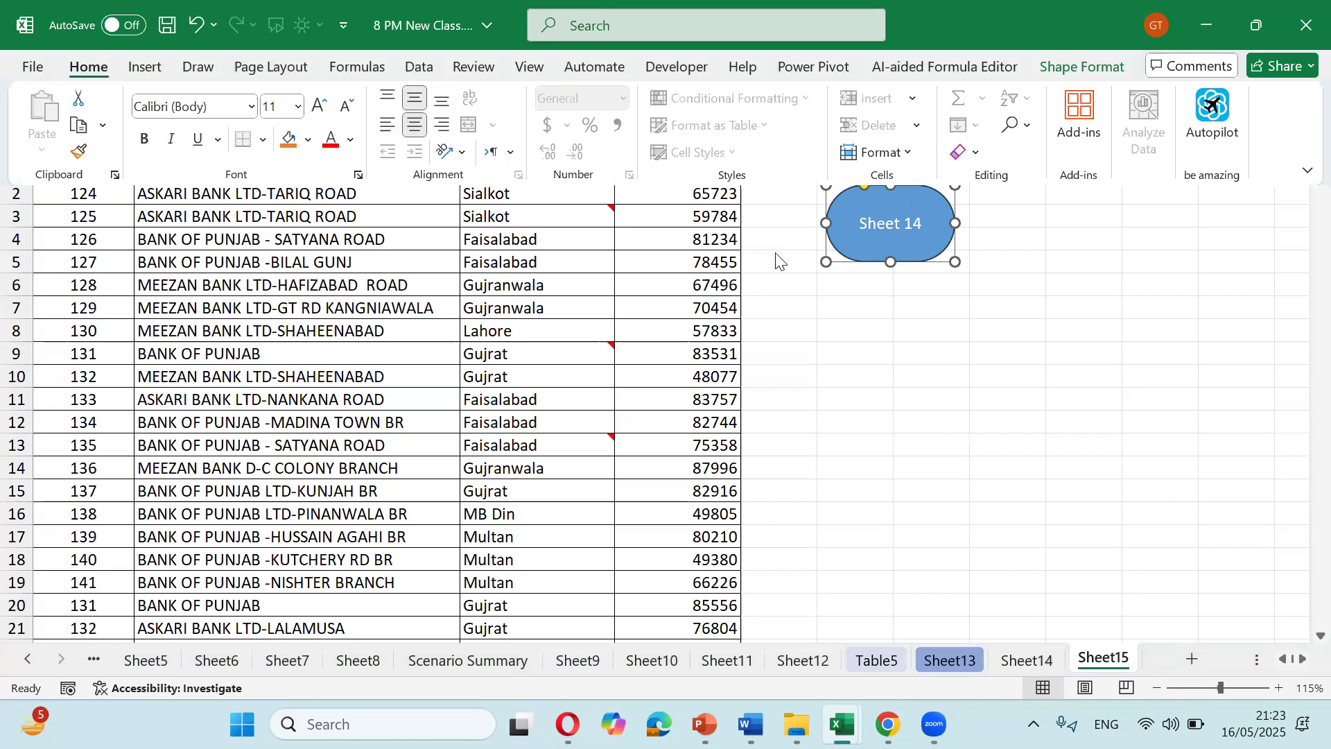
pyautogui.click(289, 139)
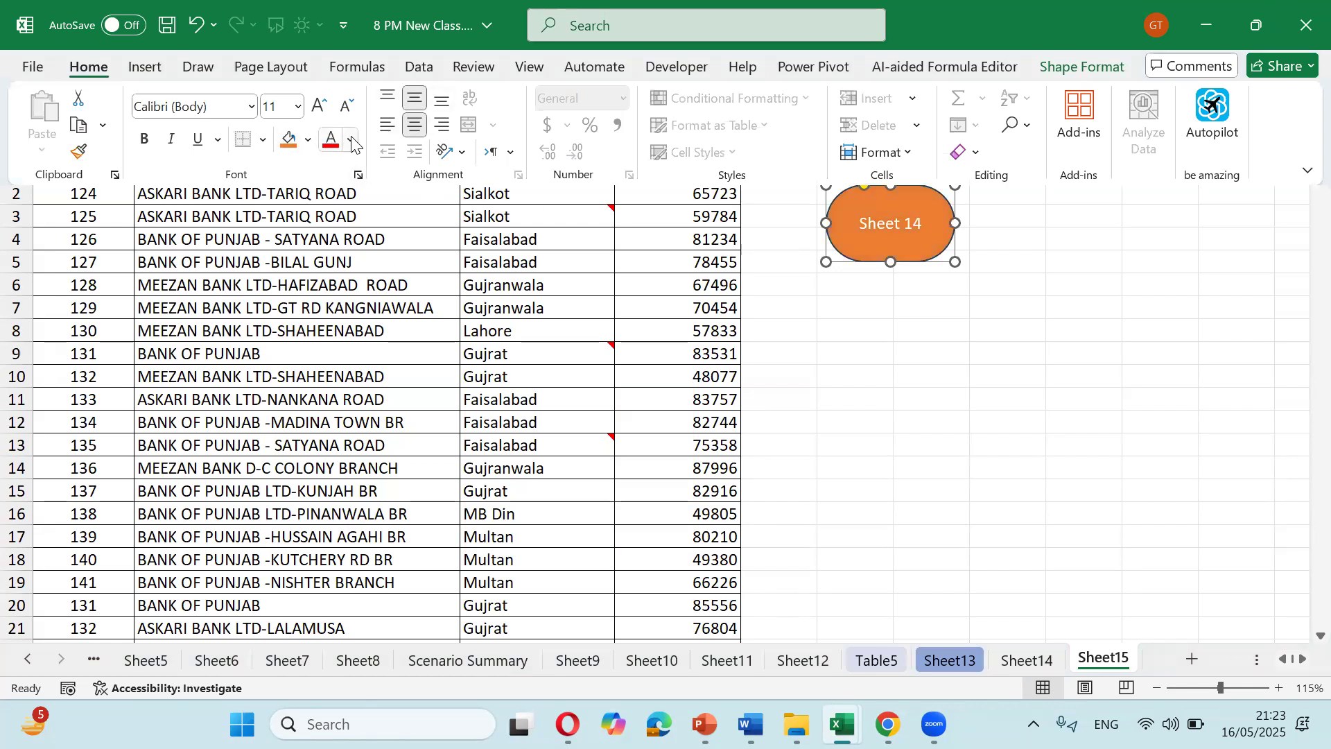
pyautogui.click(317, 106)
pyautogui.click(317, 106)
pyautogui.click(144, 139)
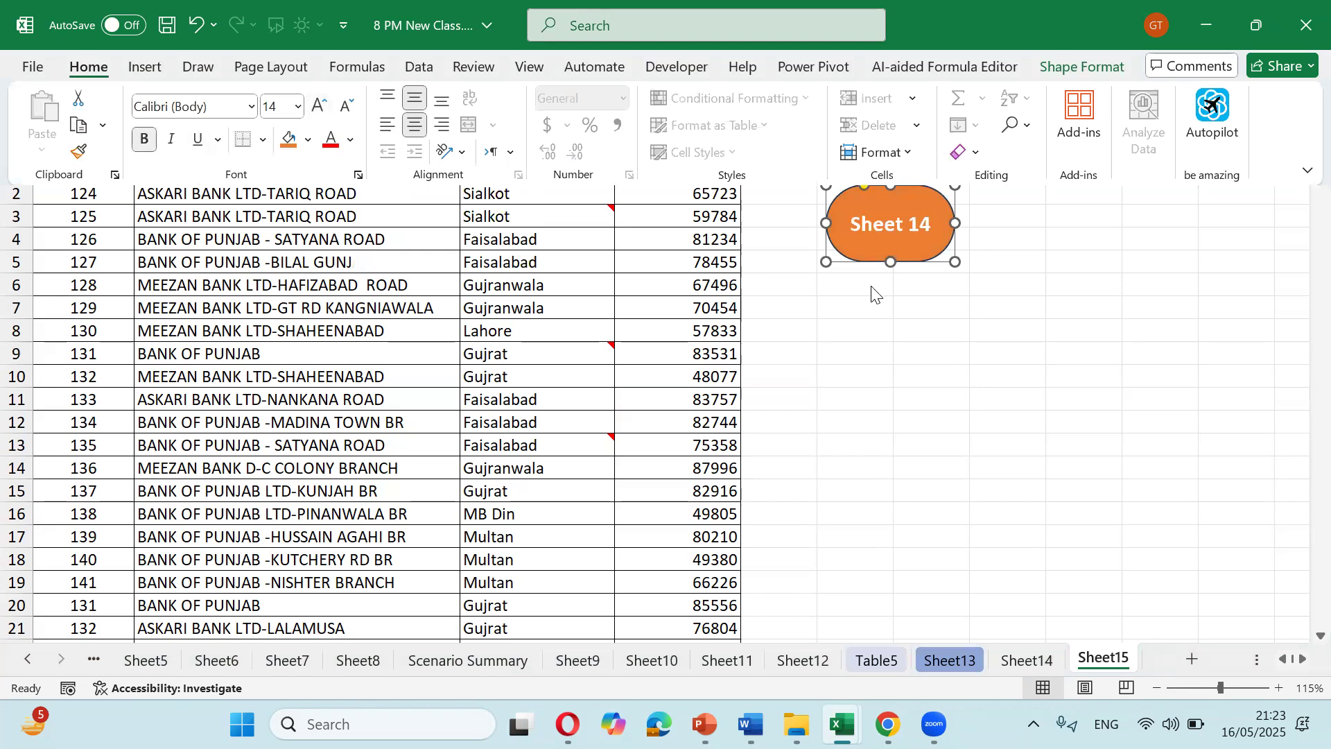
pyautogui.click(877, 309)
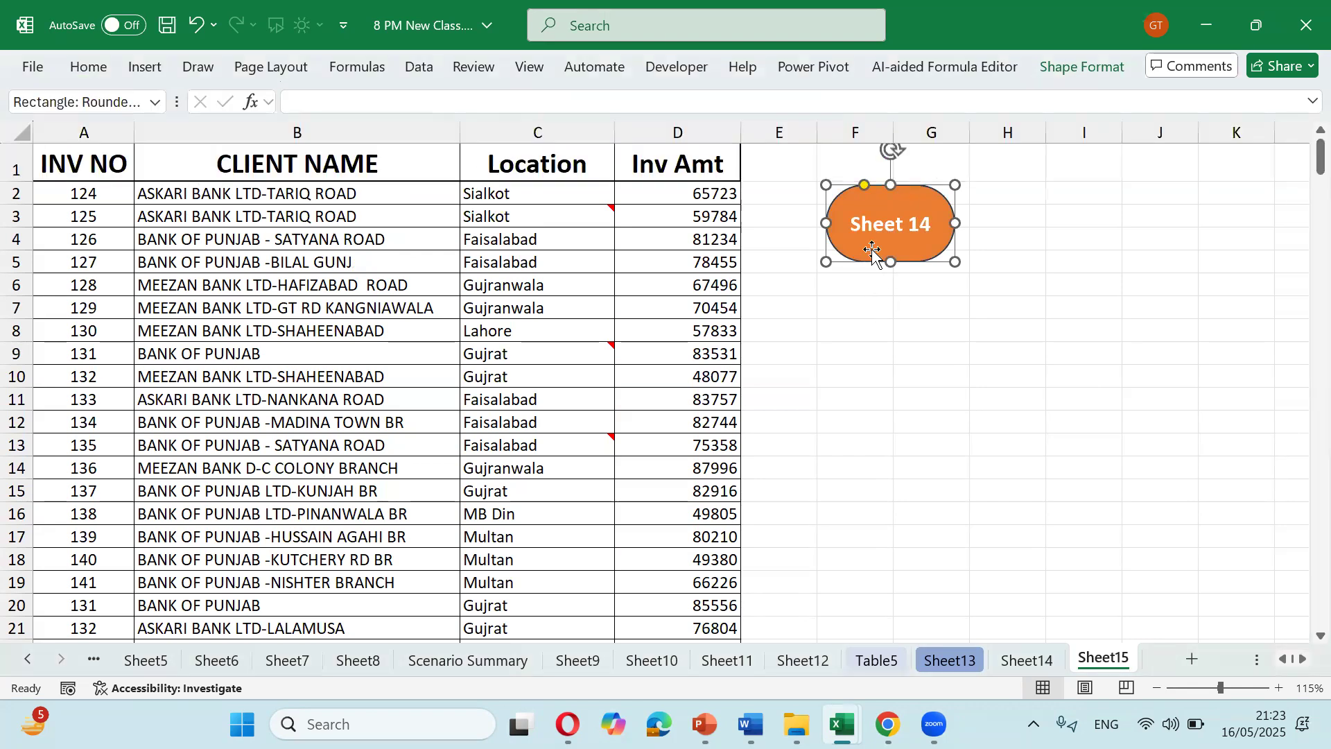
pyautogui.moveTo(865, 250); pyautogui.dragTo(859, 249)
# Step: Write the notes 'ctrl k' in F7 and 'hyperlink' in G7
pyautogui.click(854, 308)
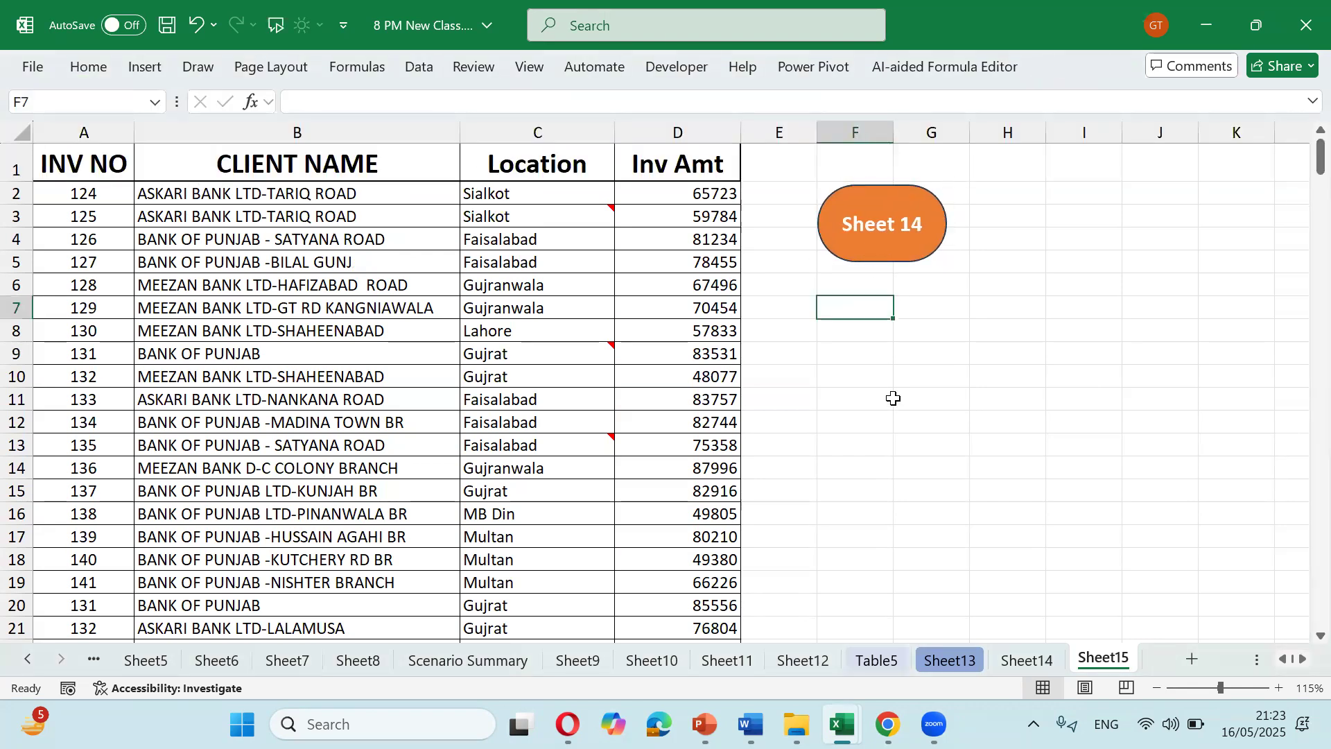
pyautogui.write('ctrl k')
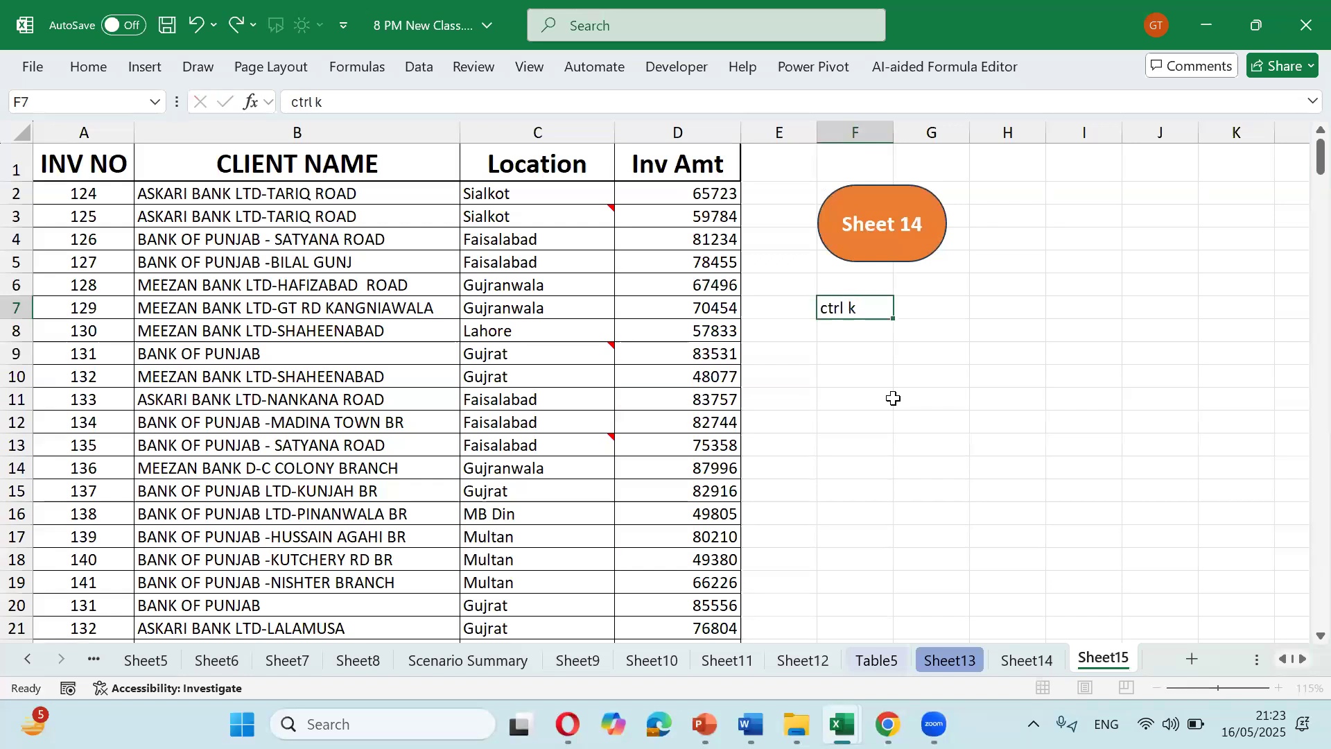
pyautogui.press('Return')
pyautogui.press('Up')
pyautogui.press('Right')
pyautogui.write('hyp')
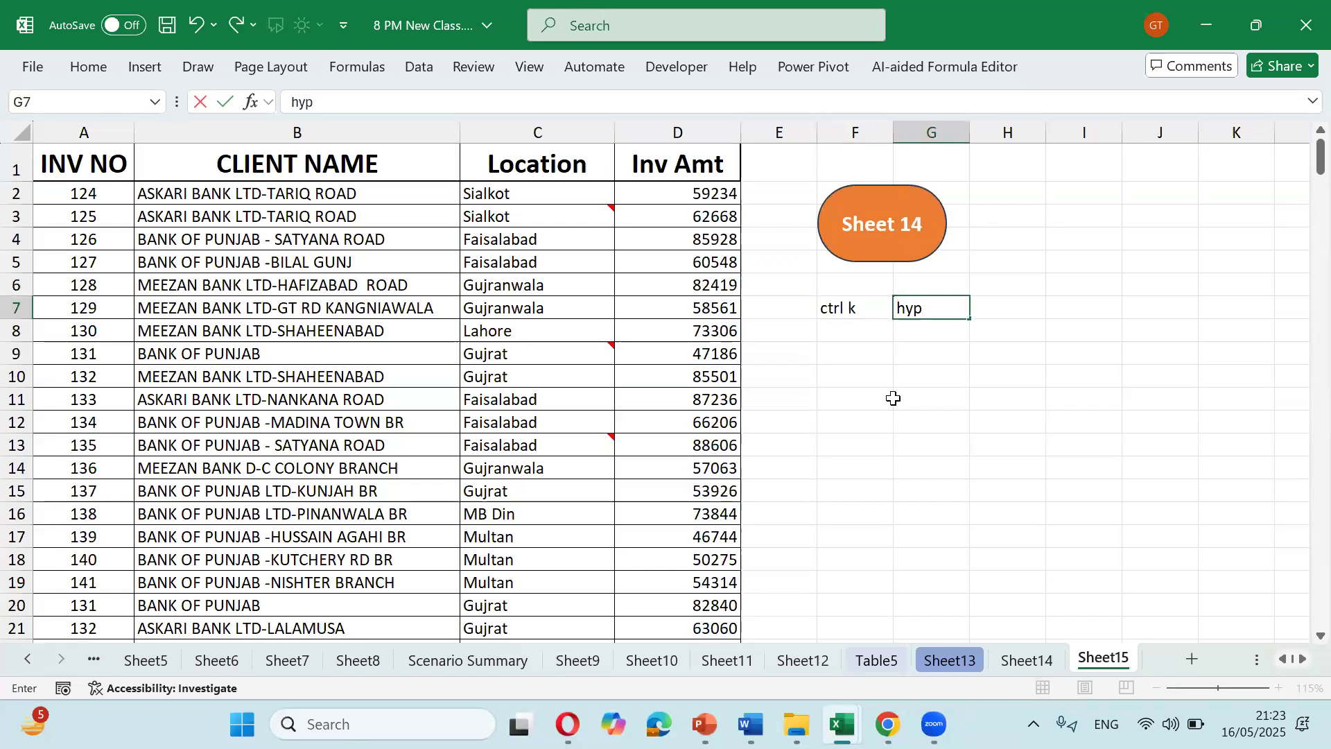
pyautogui.write('erlink')
pyautogui.press('Return')
pyautogui.press('Up')
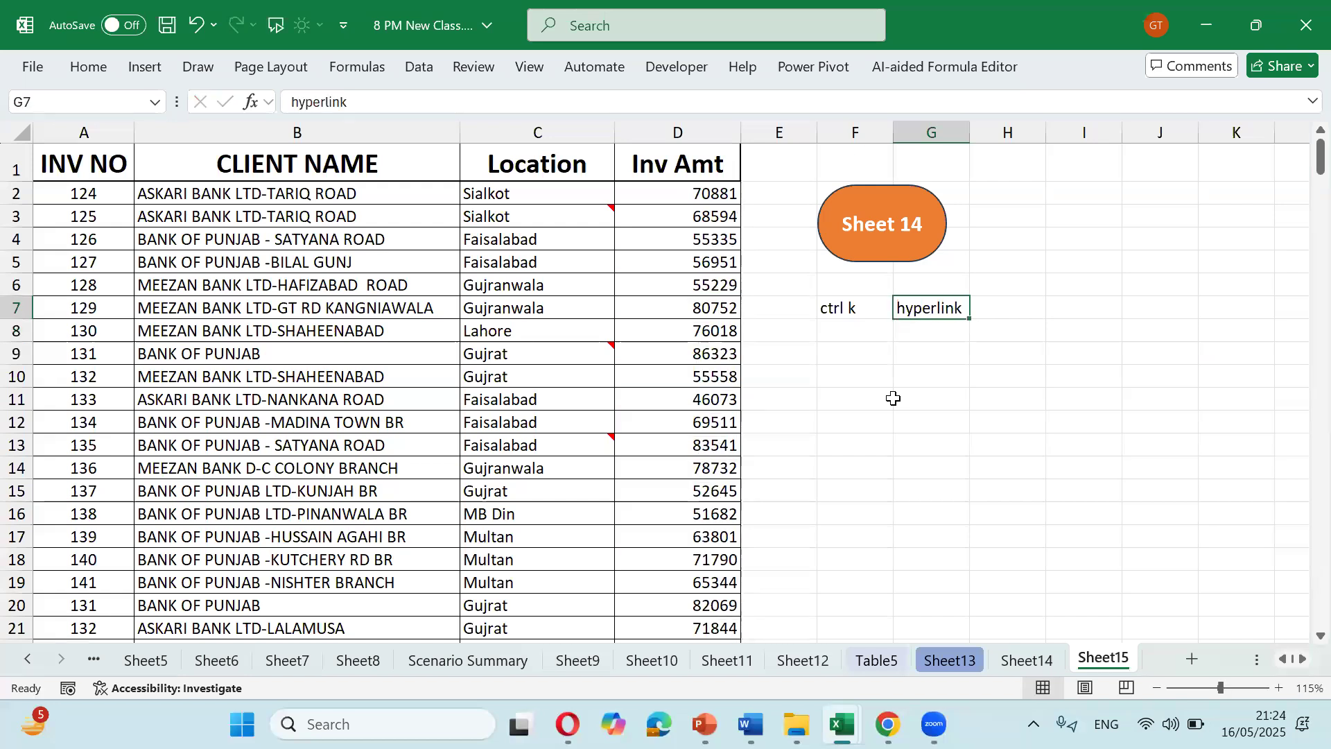
# Step: Select the orange Sheet 14 button and start a hyperlink to a place in this document
pyautogui.click(145, 68)
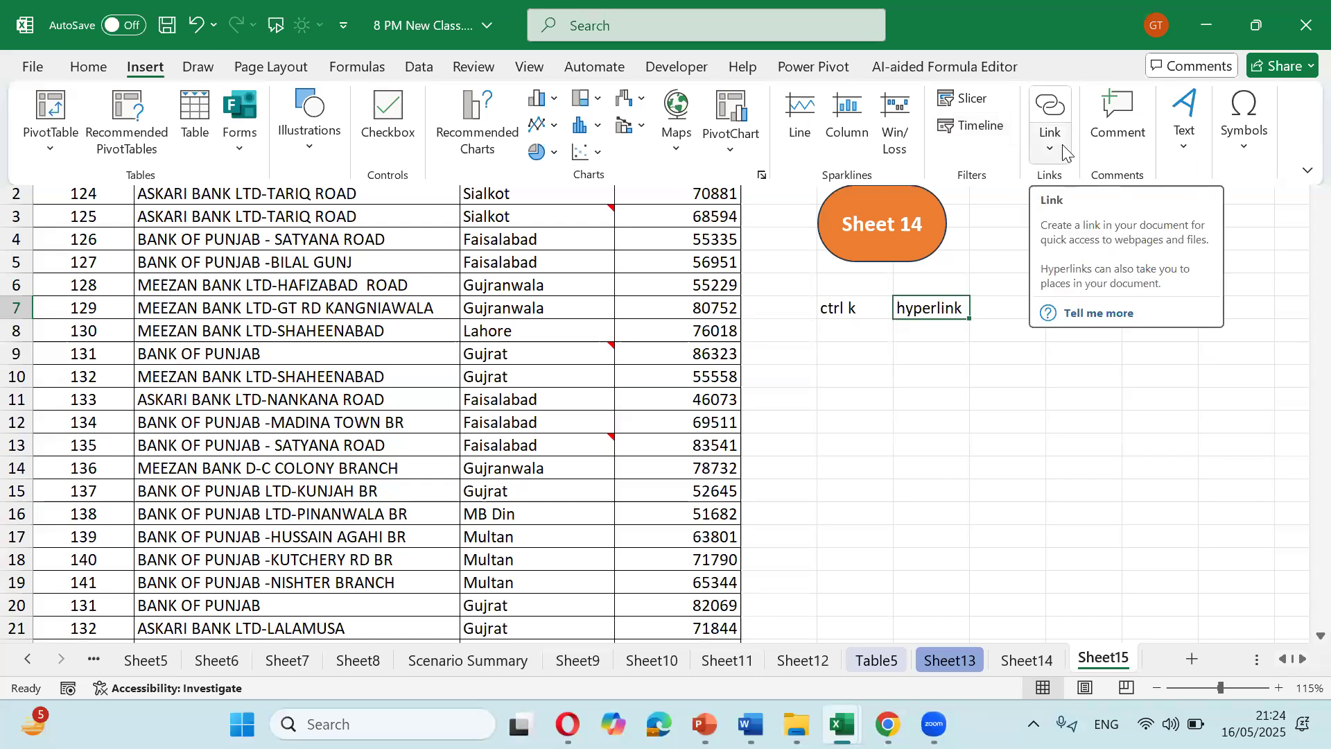
pyautogui.click(944, 216)
pyautogui.click(929, 218)
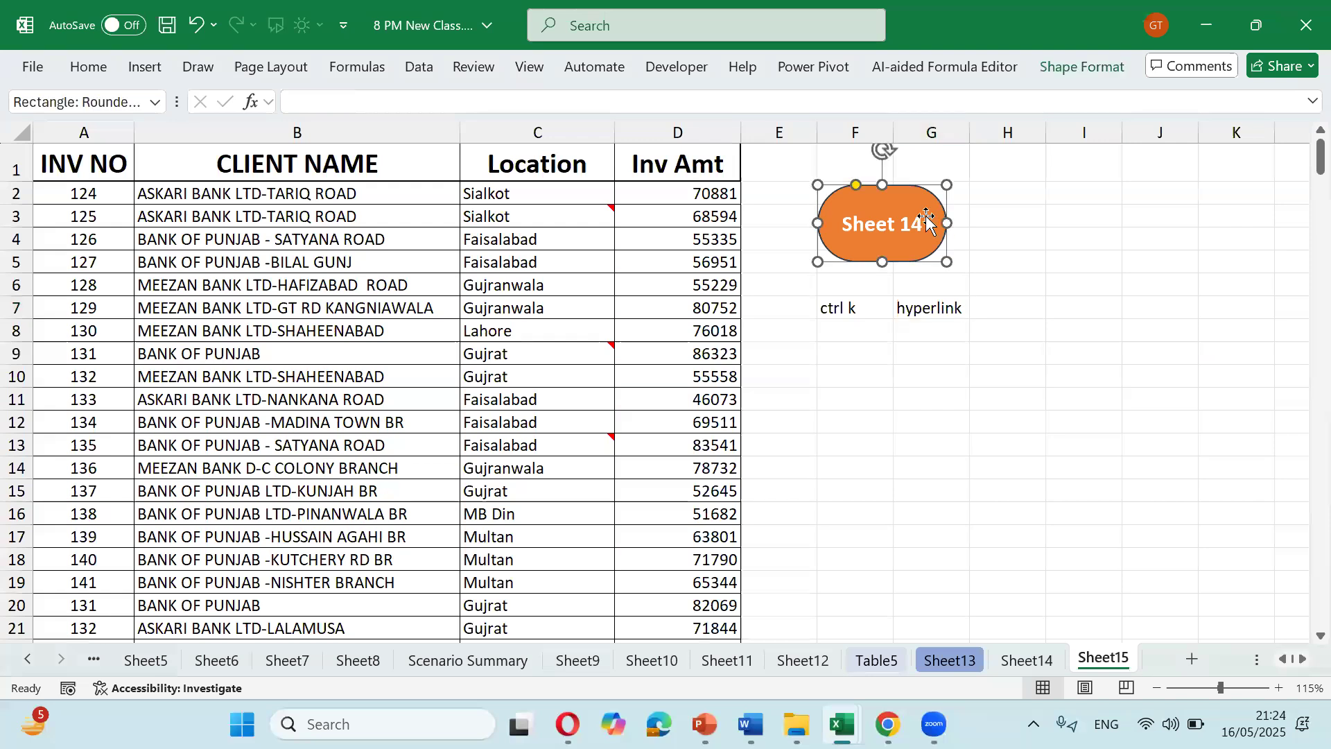
pyautogui.hotkey('ctrl', 'k')
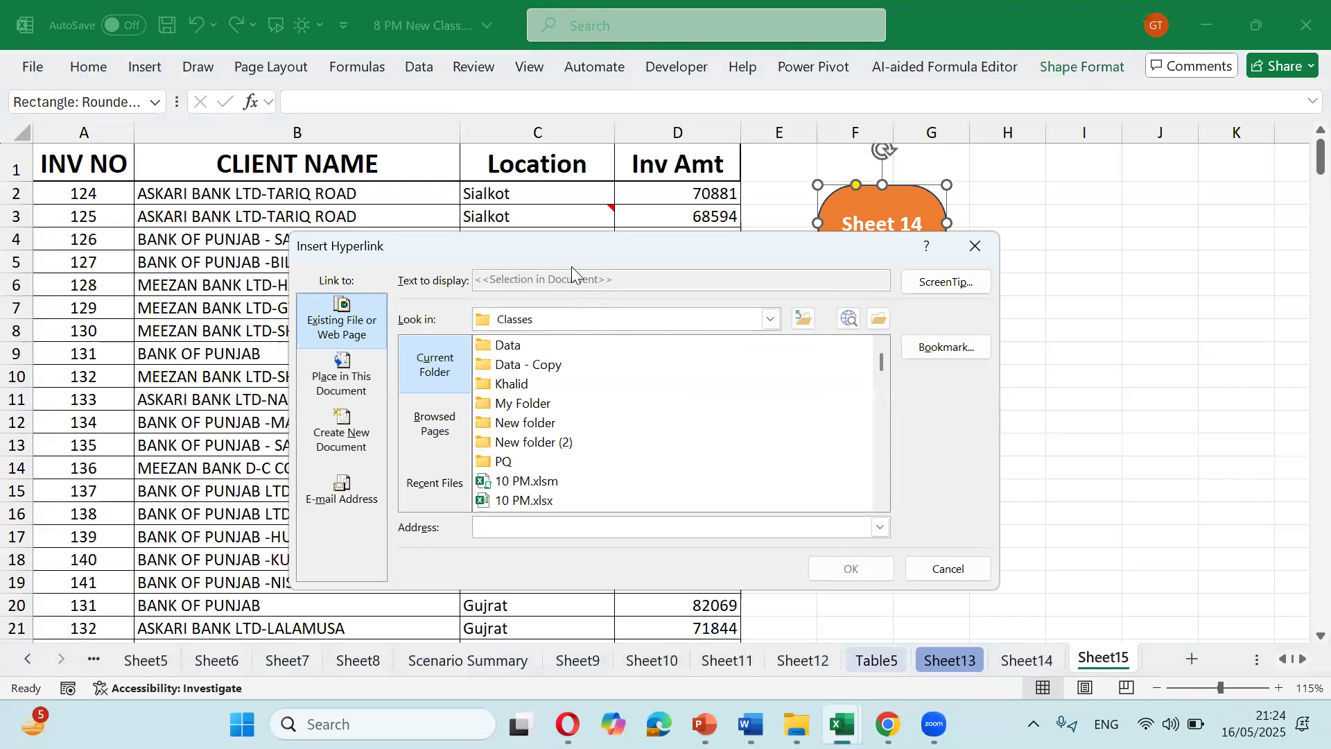
pyautogui.click(360, 385)
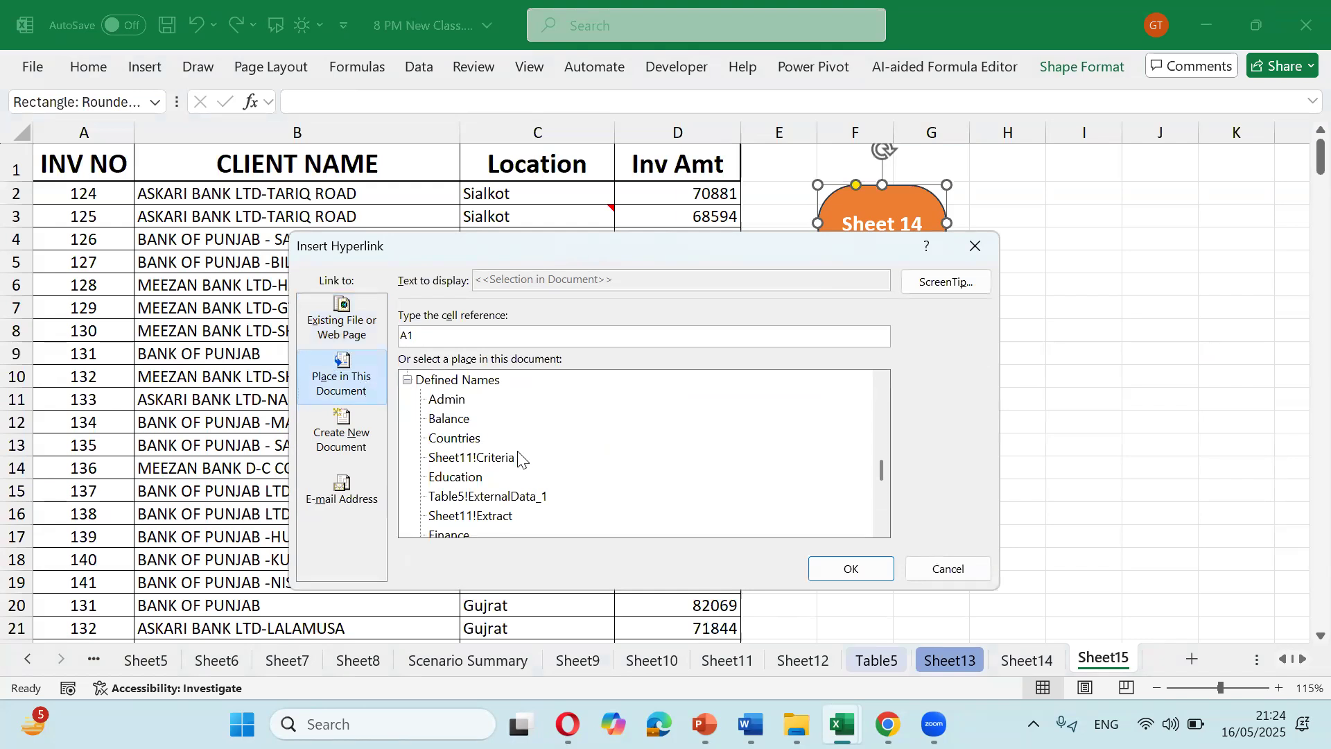
# Step: Set Sheet14 as the button's link destination, confirm, and follow the link
pyautogui.scroll(-5, 516, 478)
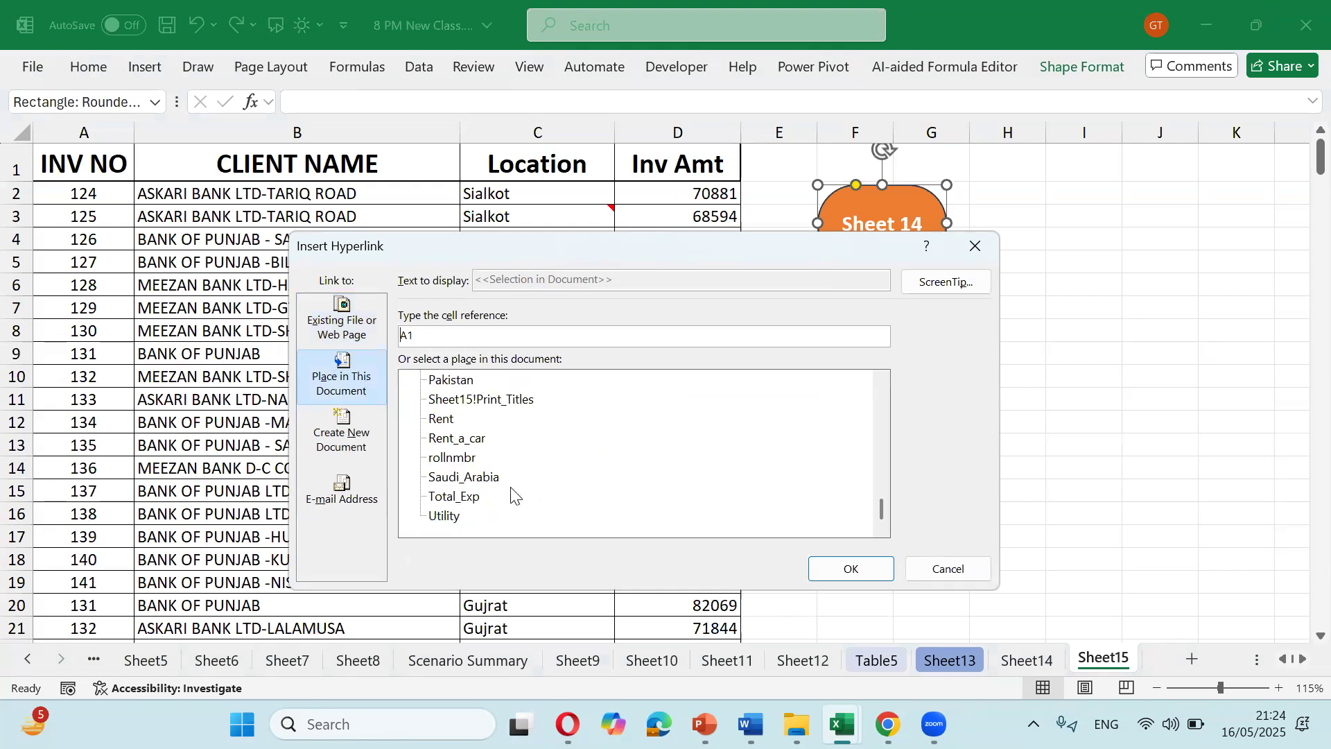
pyautogui.scroll(5, 513, 494)
pyautogui.click(437, 461)
pyautogui.scroll(1, 441, 464)
pyautogui.scroll(2, 447, 463)
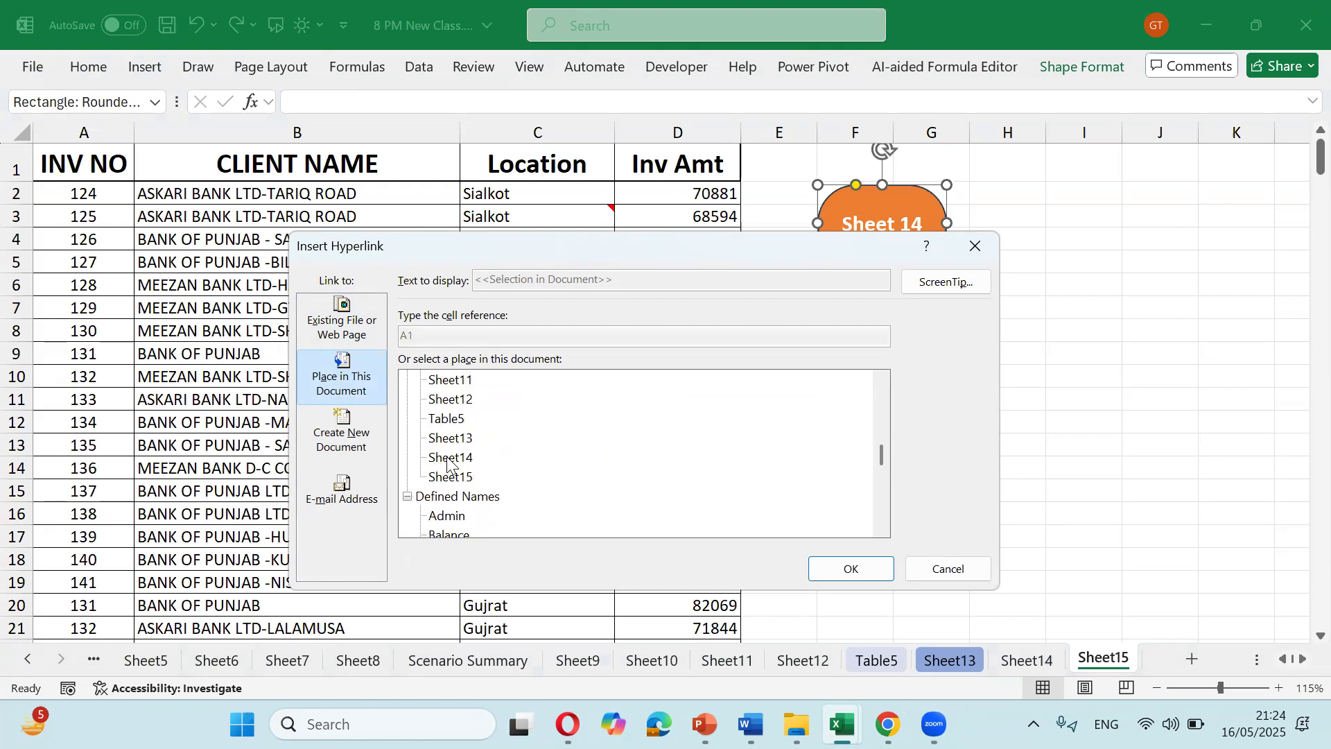
pyautogui.click(451, 459)
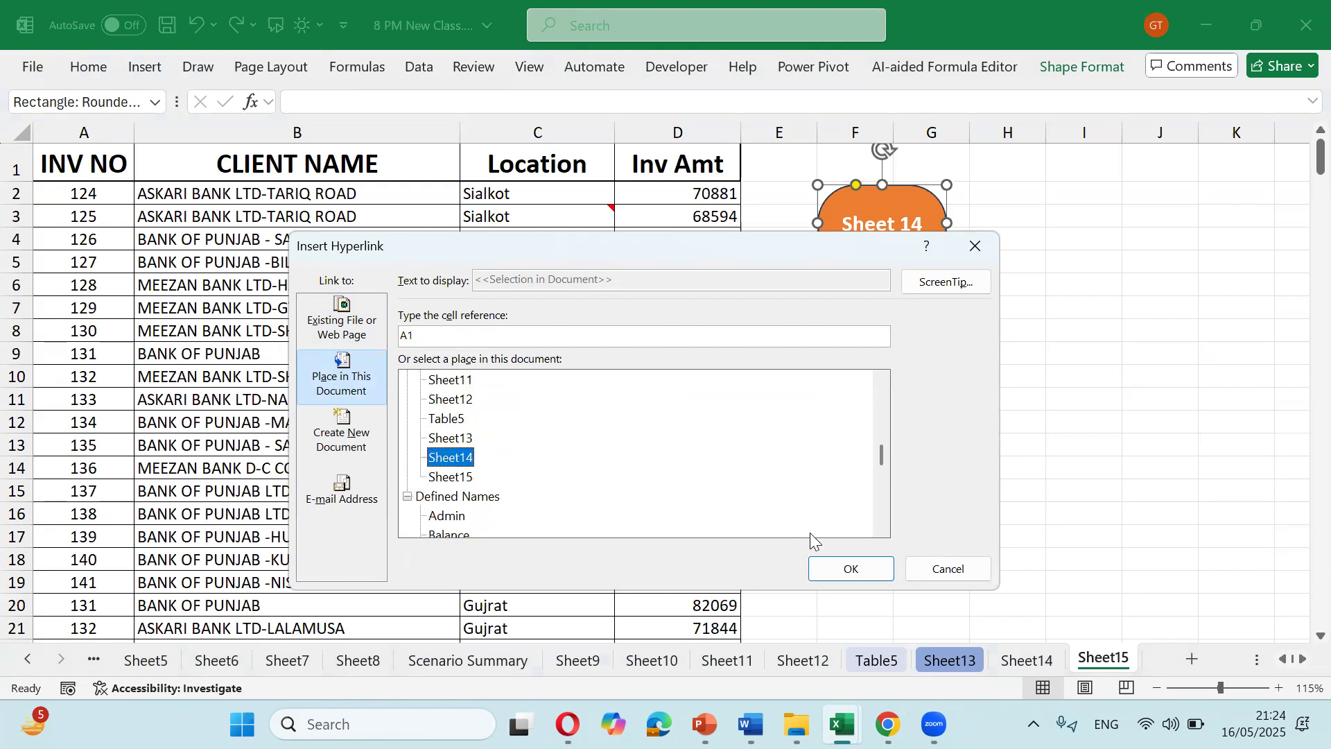
pyautogui.click(850, 569)
pyautogui.click(799, 513)
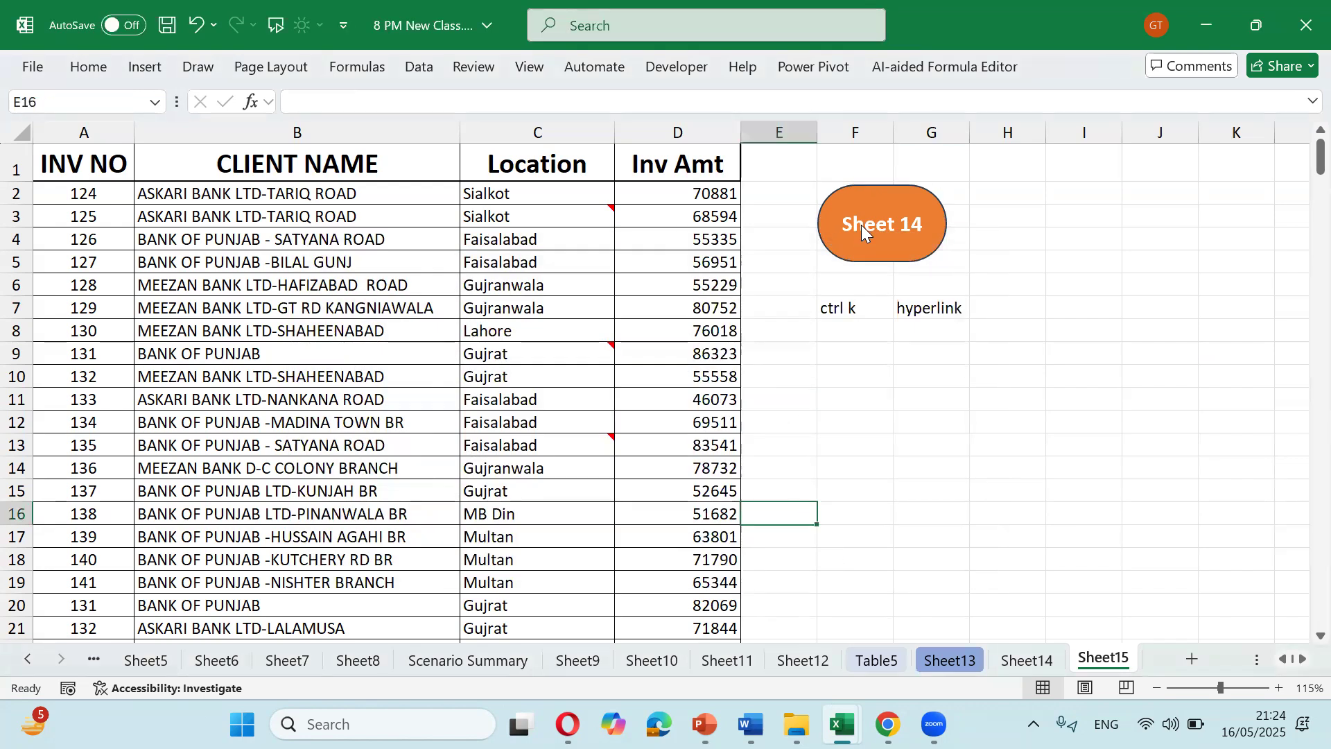
pyautogui.click(863, 229)
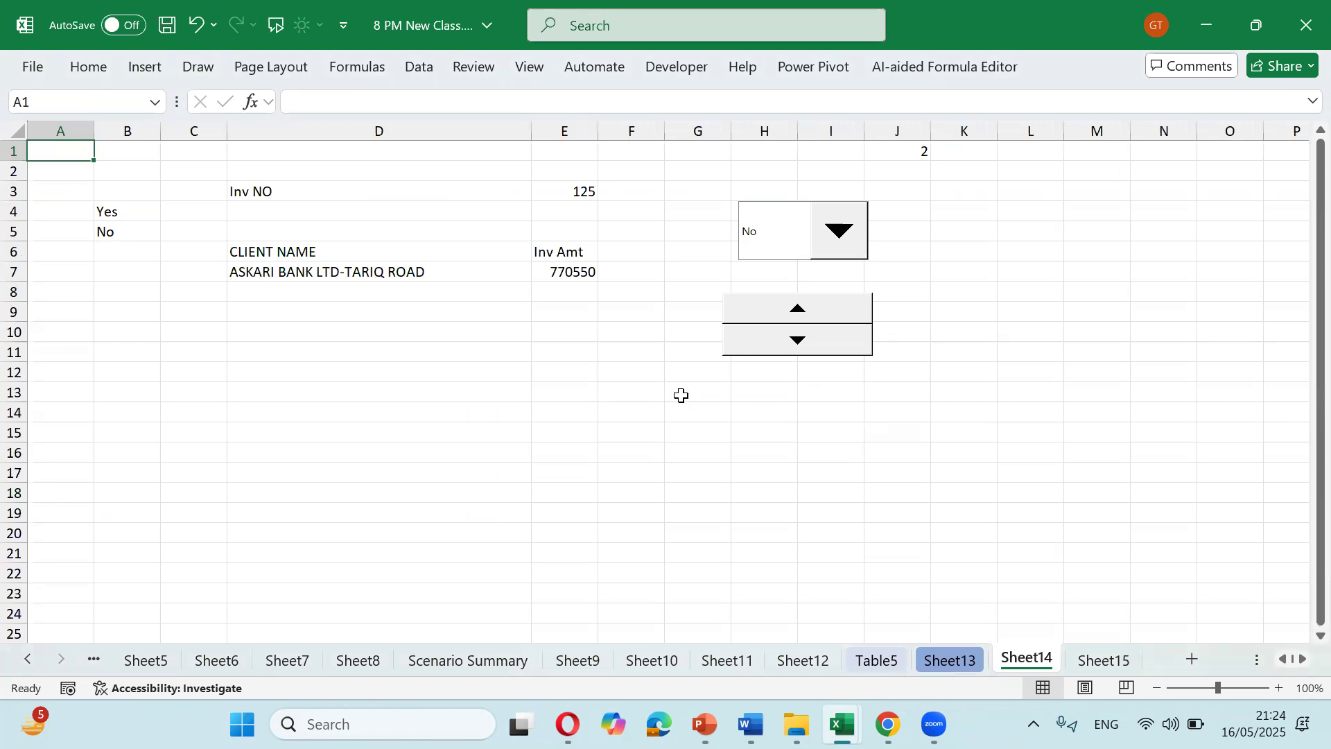
# Step: Draw an oval shape over columns K to M on Sheet14
pyautogui.click(143, 68)
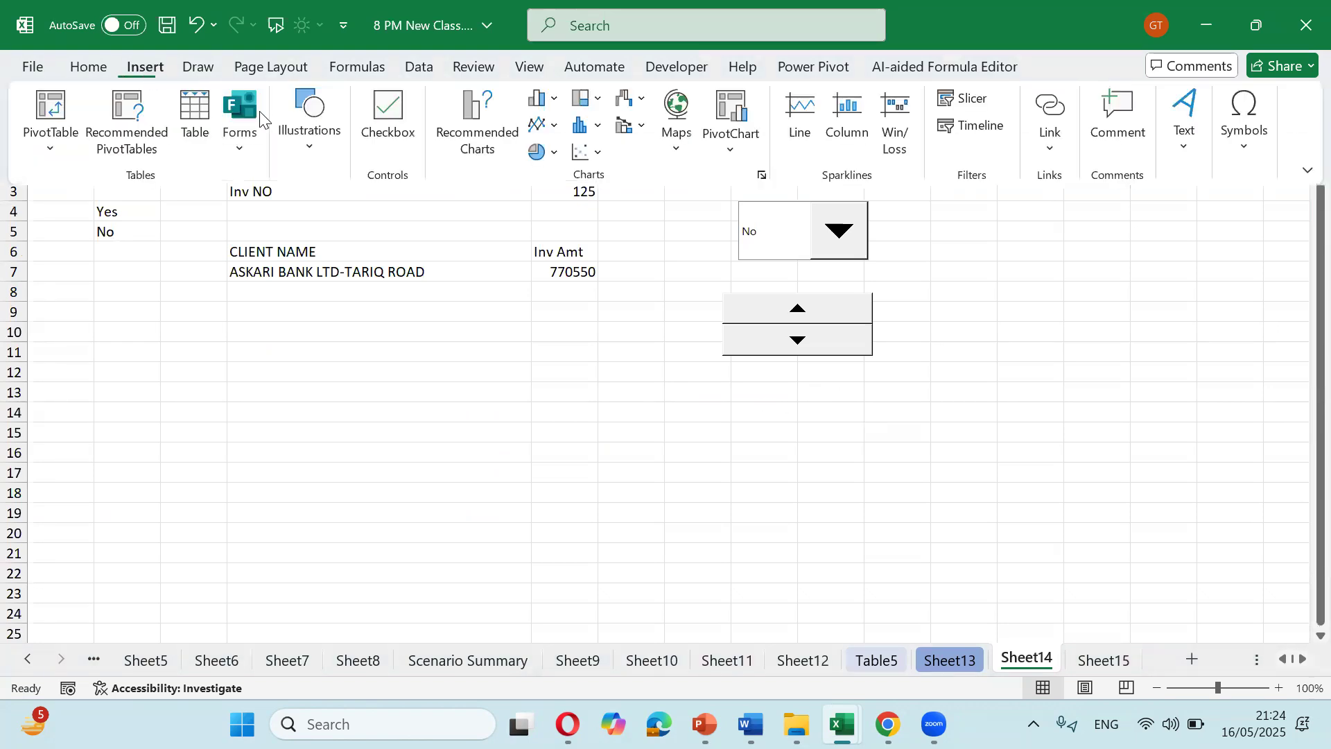
pyautogui.click(309, 132)
pyautogui.click(344, 208)
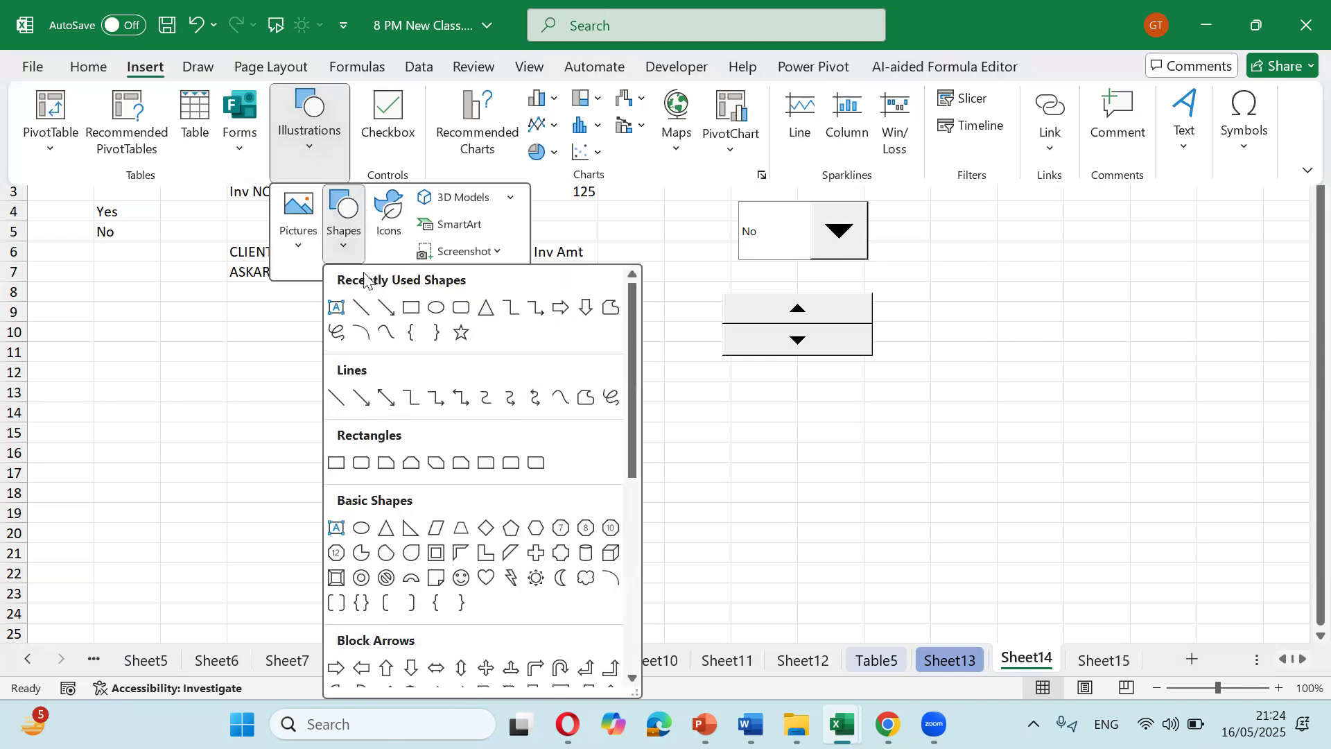
pyautogui.click(435, 308)
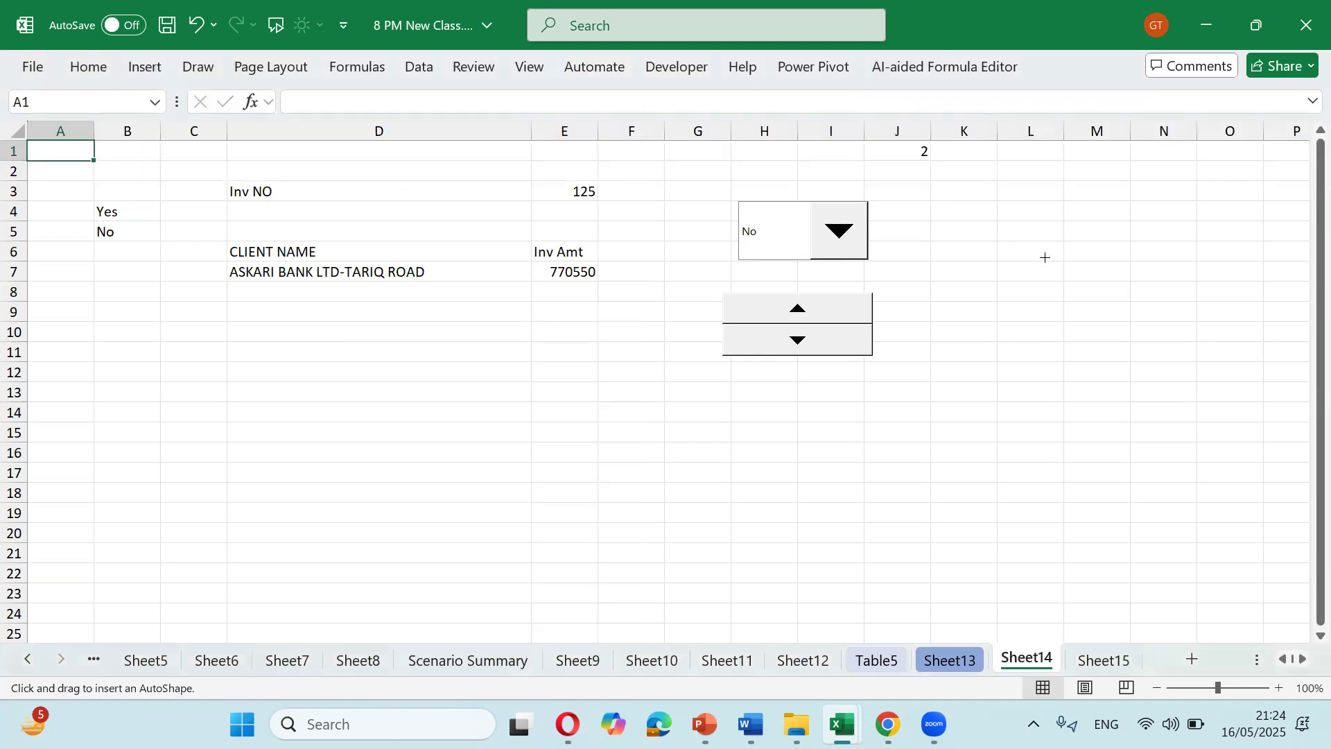
pyautogui.moveTo(954, 209); pyautogui.dragTo(1087, 323)
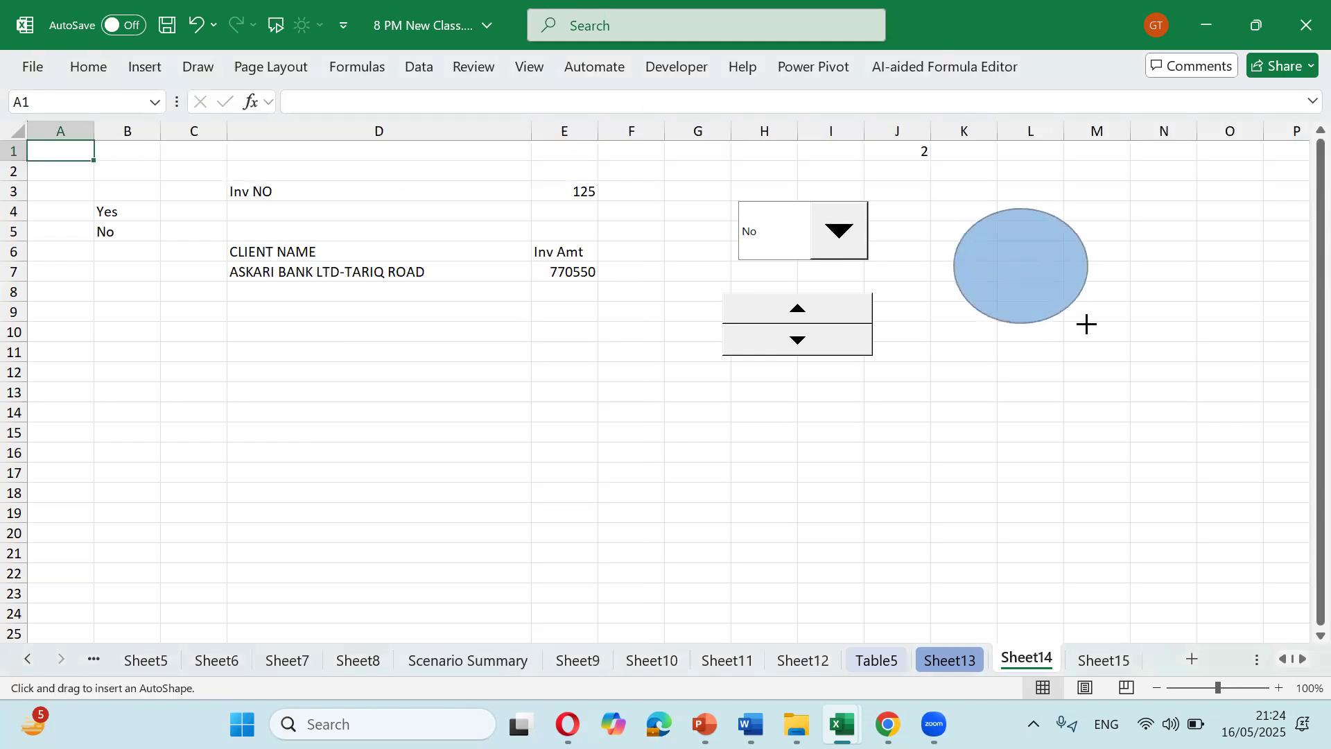
# Step: Hyperlink the oval to Sheet15 and follow it to check the jump
pyautogui.rightClick(1025, 264)
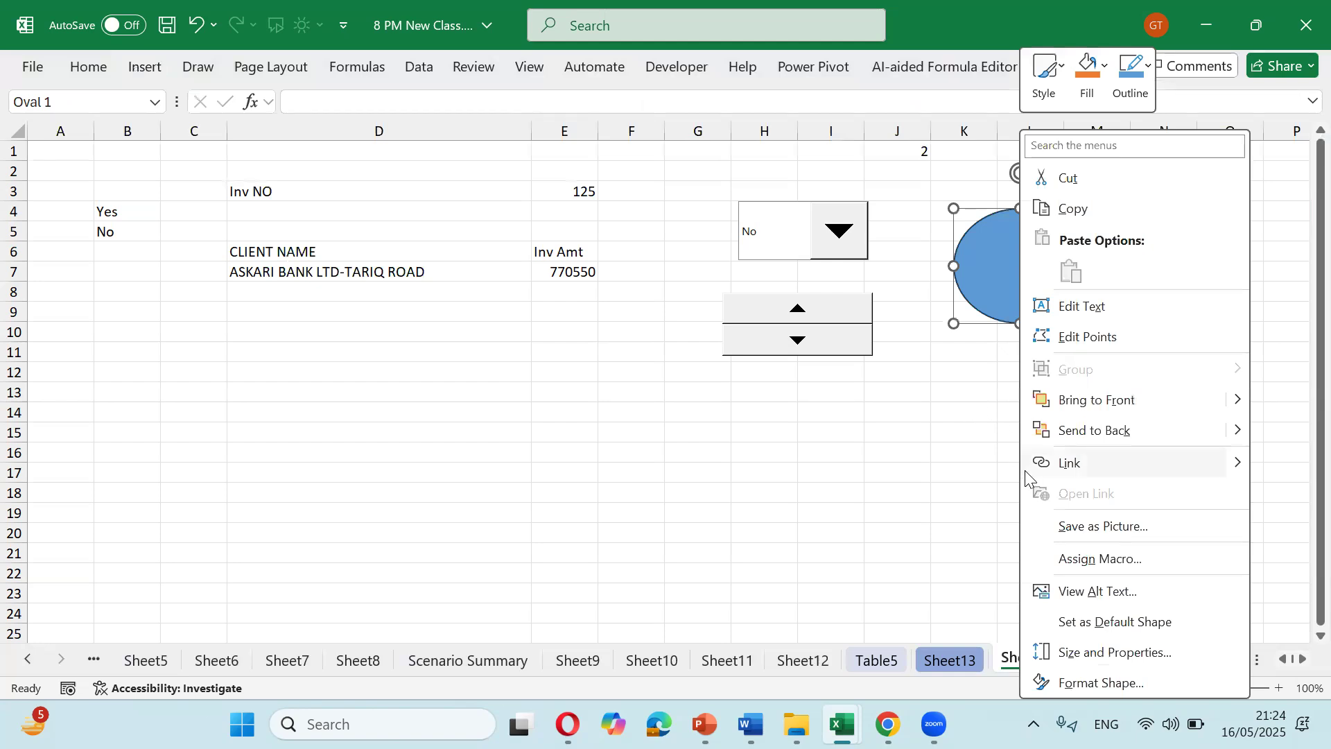
pyautogui.click(1068, 463)
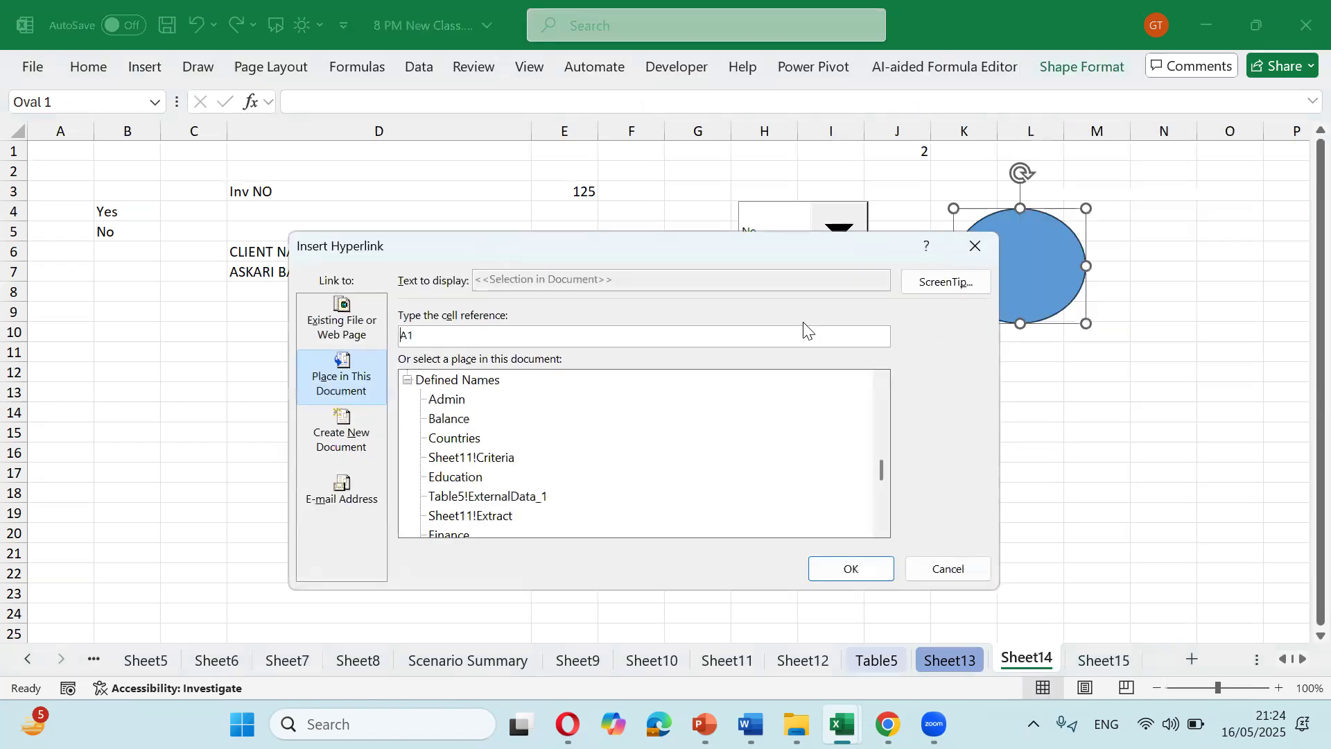
pyautogui.click(454, 438)
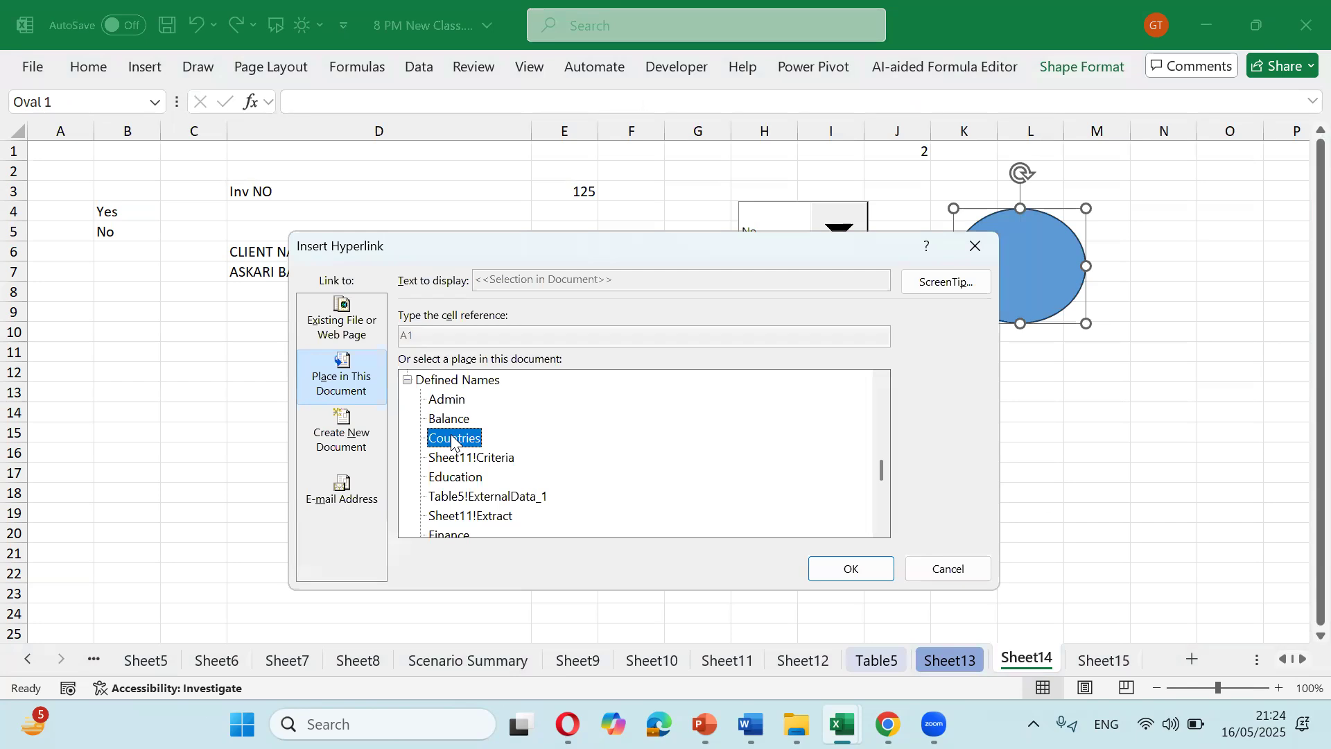
pyautogui.click(849, 570)
pyautogui.click(852, 470)
pyautogui.click(990, 284)
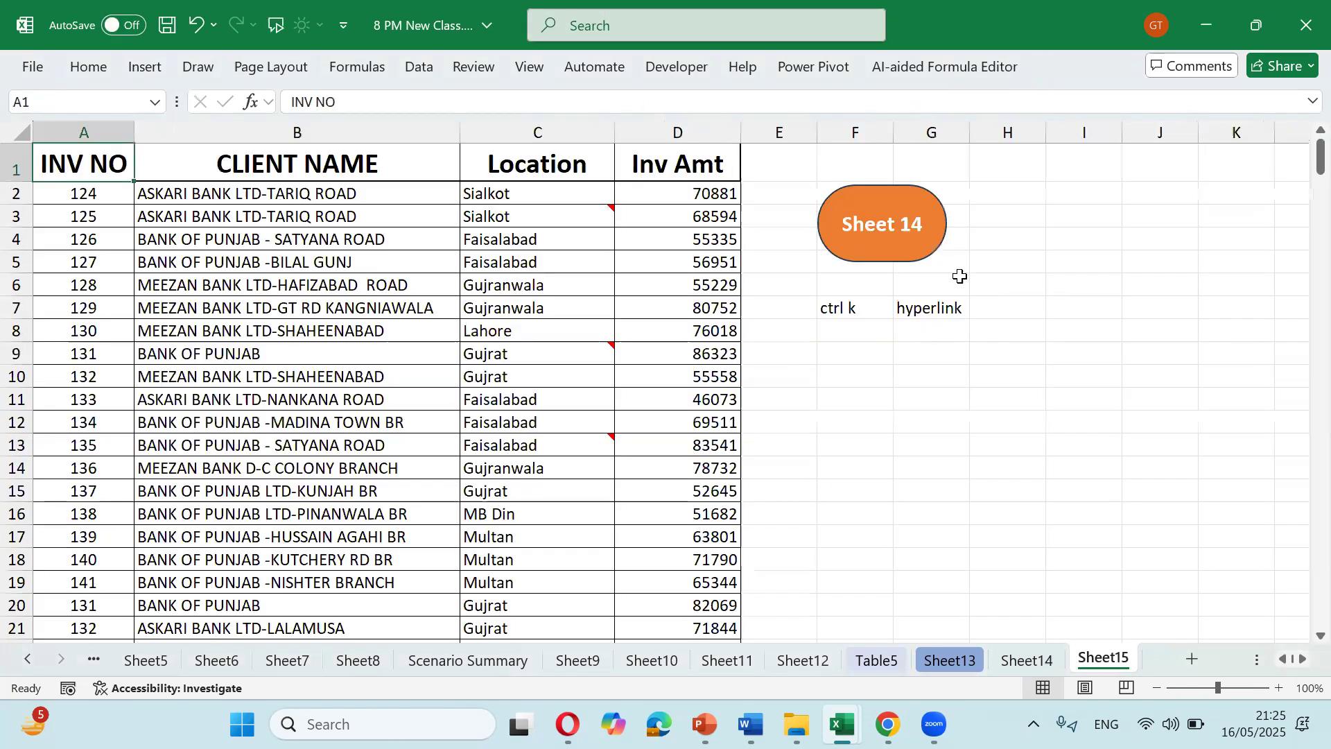
# Step: Test the links by alternating between the Sheet 14 button and the oval
pyautogui.click(908, 231)
pyautogui.click(989, 284)
pyautogui.click(911, 244)
pyautogui.click(974, 258)
pyautogui.click(922, 258)
pyautogui.click(958, 262)
pyautogui.click(932, 257)
pyautogui.click(1027, 286)
pyautogui.click(872, 251)
pyautogui.click(989, 285)
pyautogui.click(945, 251)
pyautogui.click(979, 266)
# Step: Browse Sheet7, Data Base, Dashboard and other sheets, ending on the Pivot Table sheet
pyautogui.click(287, 659)
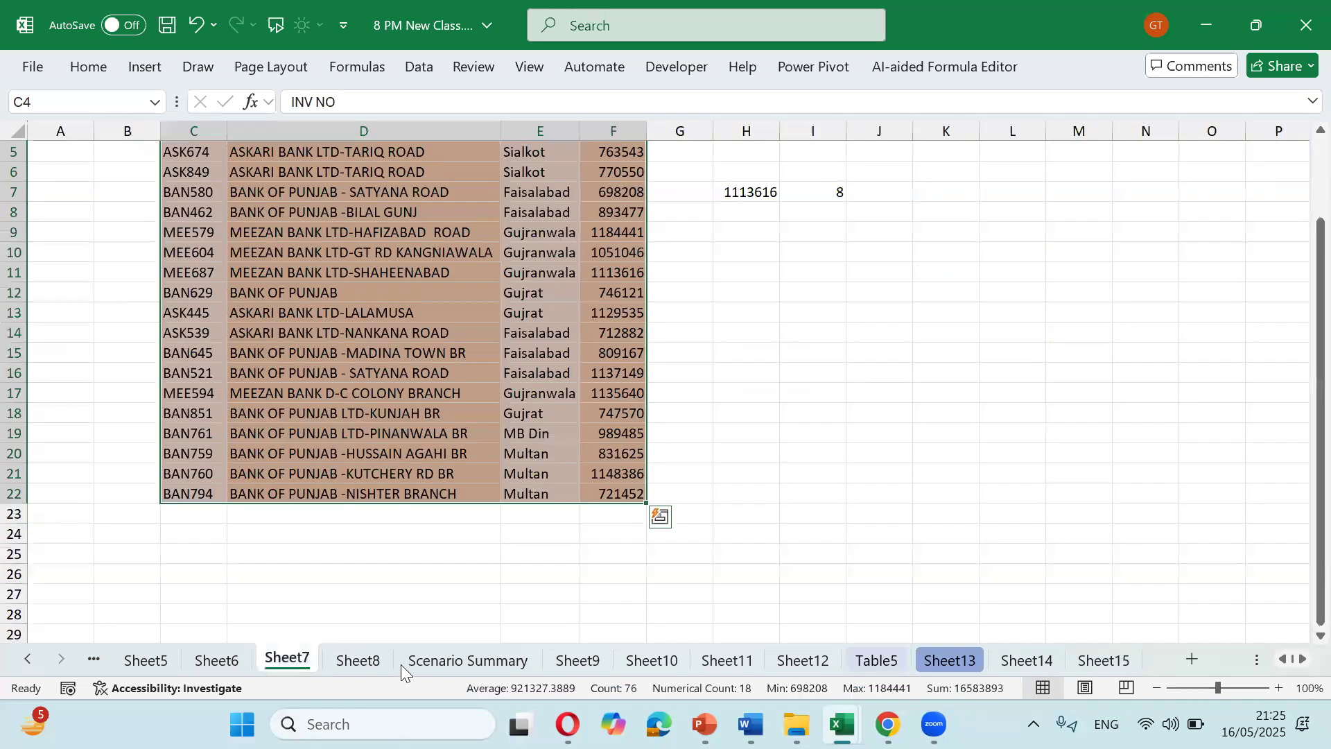
pyautogui.hotkey('ctrl', 'pageup')
pyautogui.hotkey('ctrl', 'pageup')
pyautogui.hotkey('ctrl', 'pageup')
pyautogui.hotkey('ctrl', 'pageup')
pyautogui.hotkey('ctrl', 'pageup')
pyautogui.hotkey('ctrl', 'pageup')
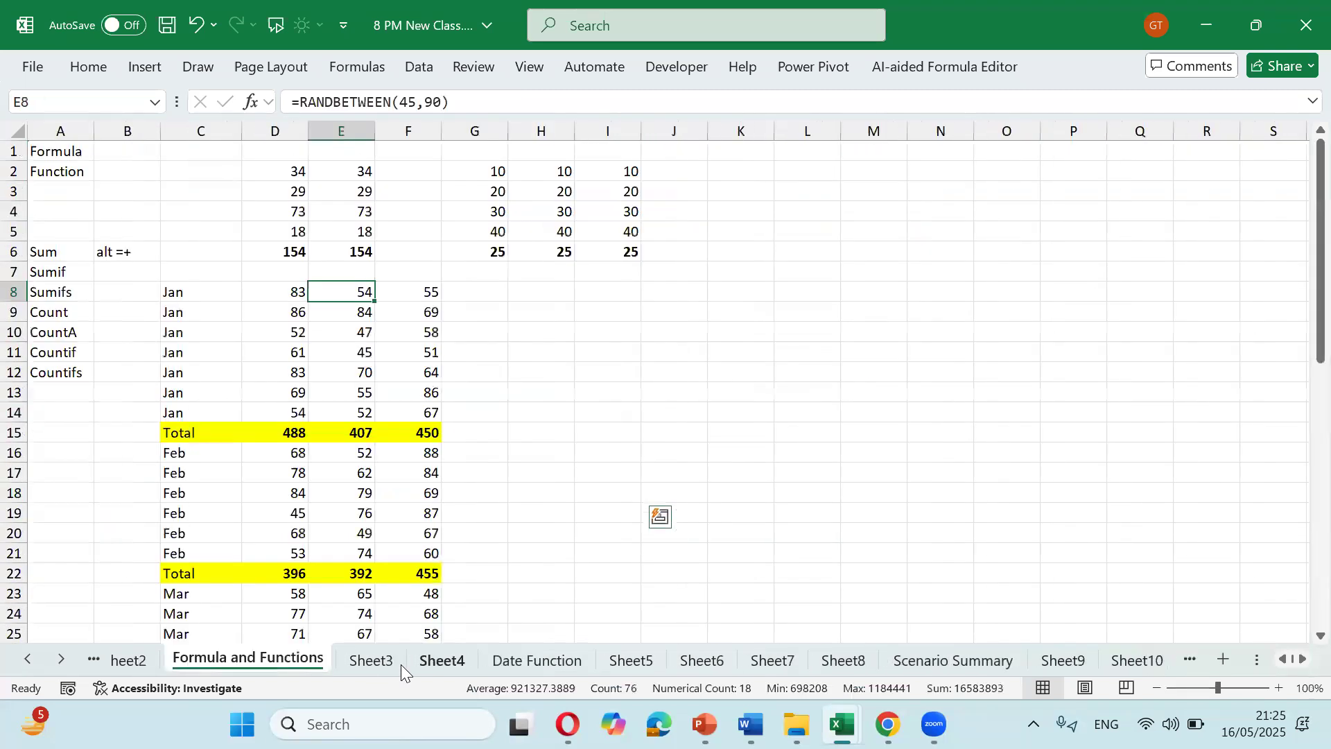
pyautogui.hotkey('ctrl', 'pageup')
pyautogui.hotkey('ctrl', 'pageup')
pyautogui.hotkey('ctrl', 'pageup')
pyautogui.hotkey('ctrl', 'pageup')
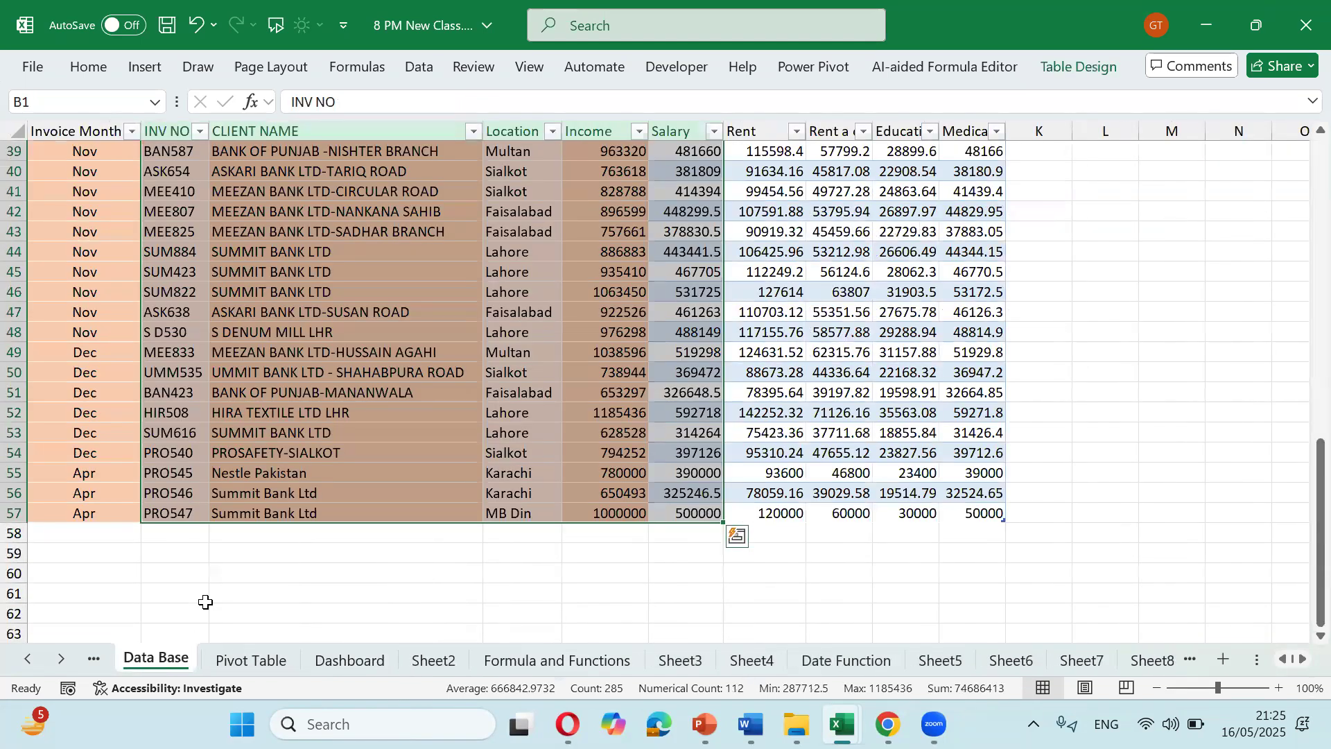
pyautogui.scroll(13, 205, 602)
pyautogui.click(1102, 192)
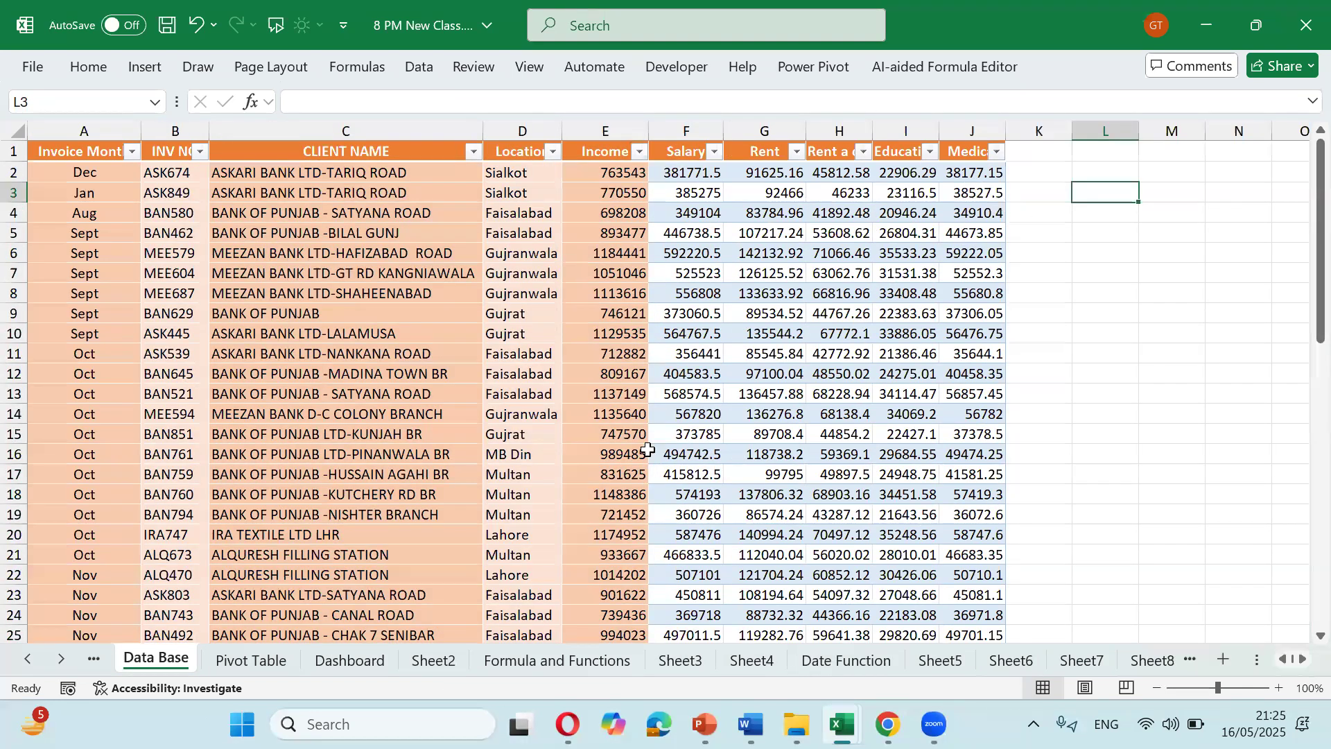
pyautogui.click(1037, 186)
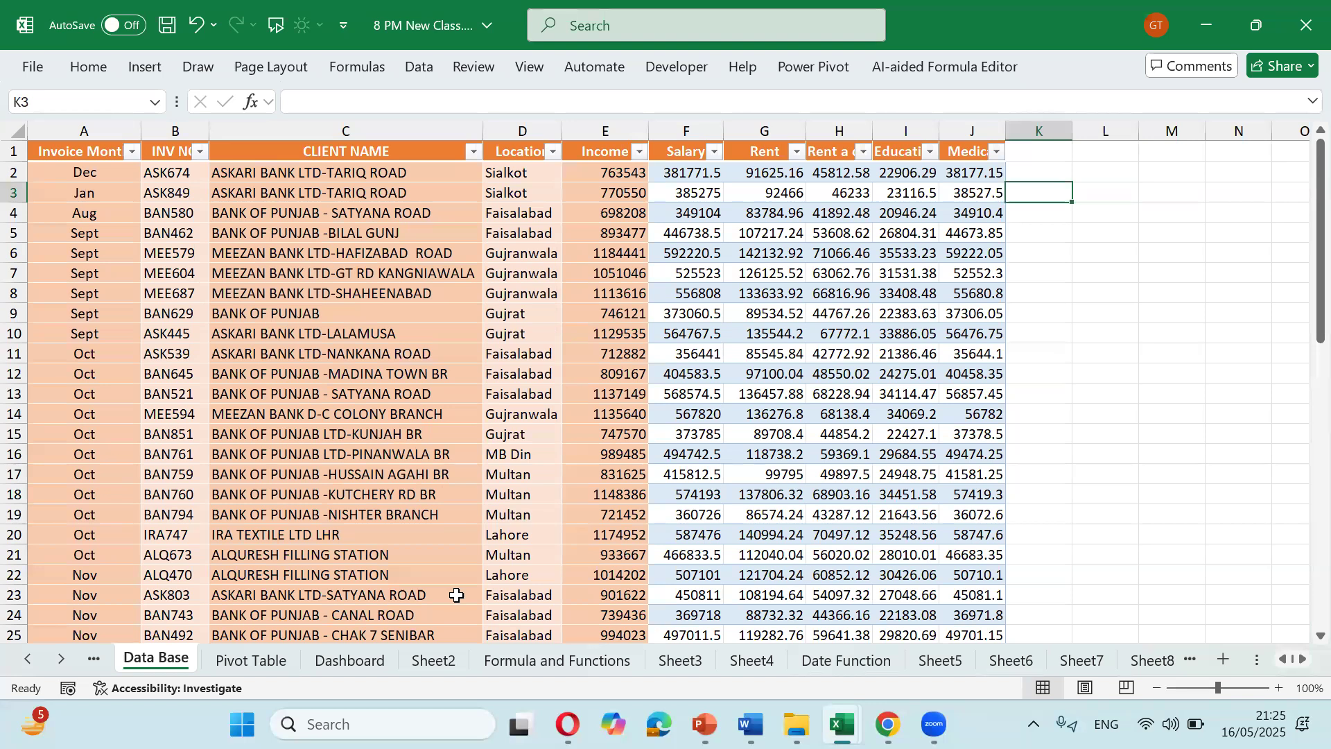
pyautogui.click(251, 660)
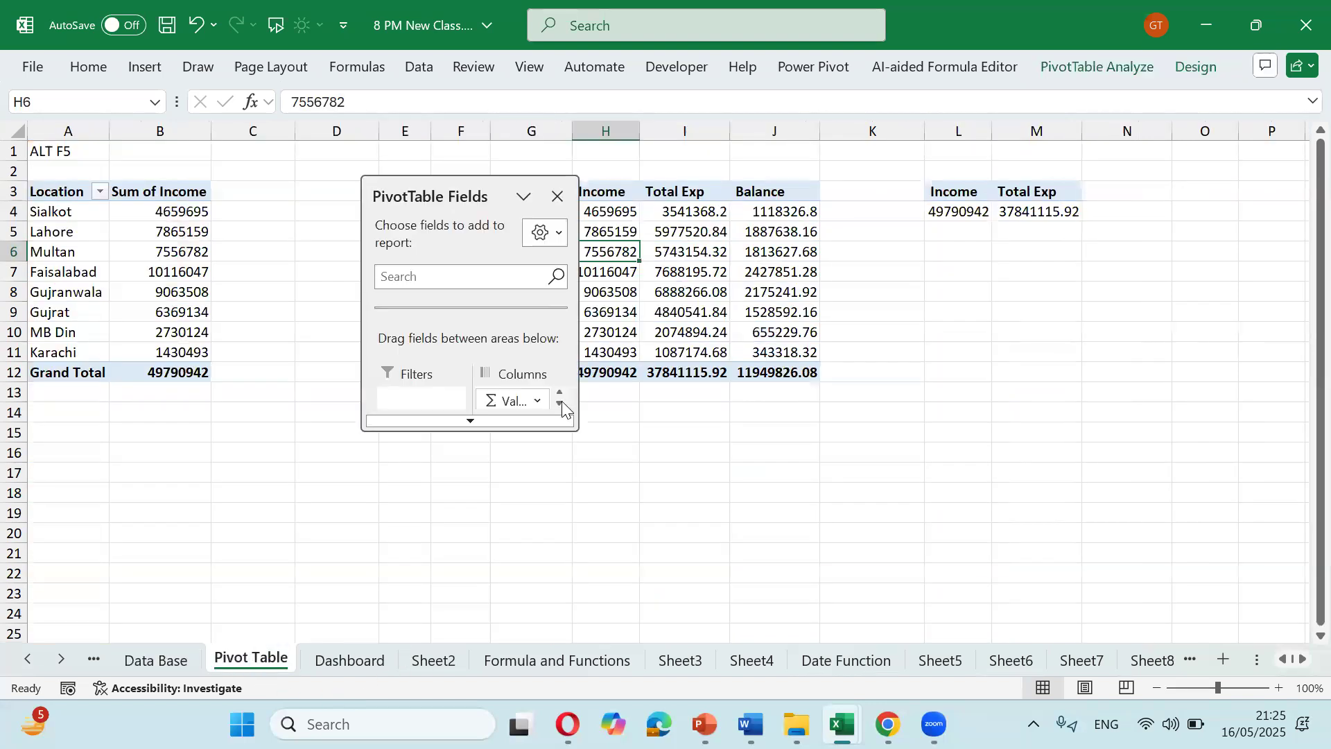
pyautogui.click(350, 662)
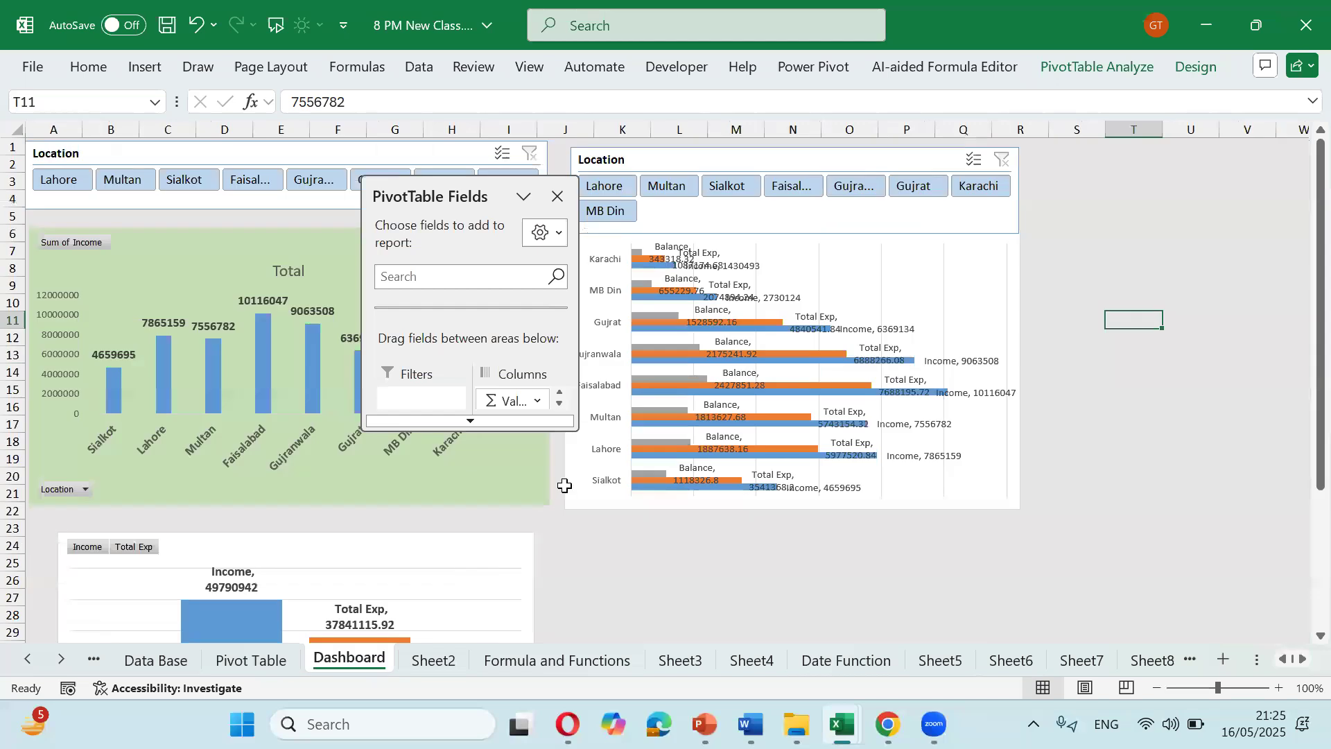
pyautogui.click(1056, 201)
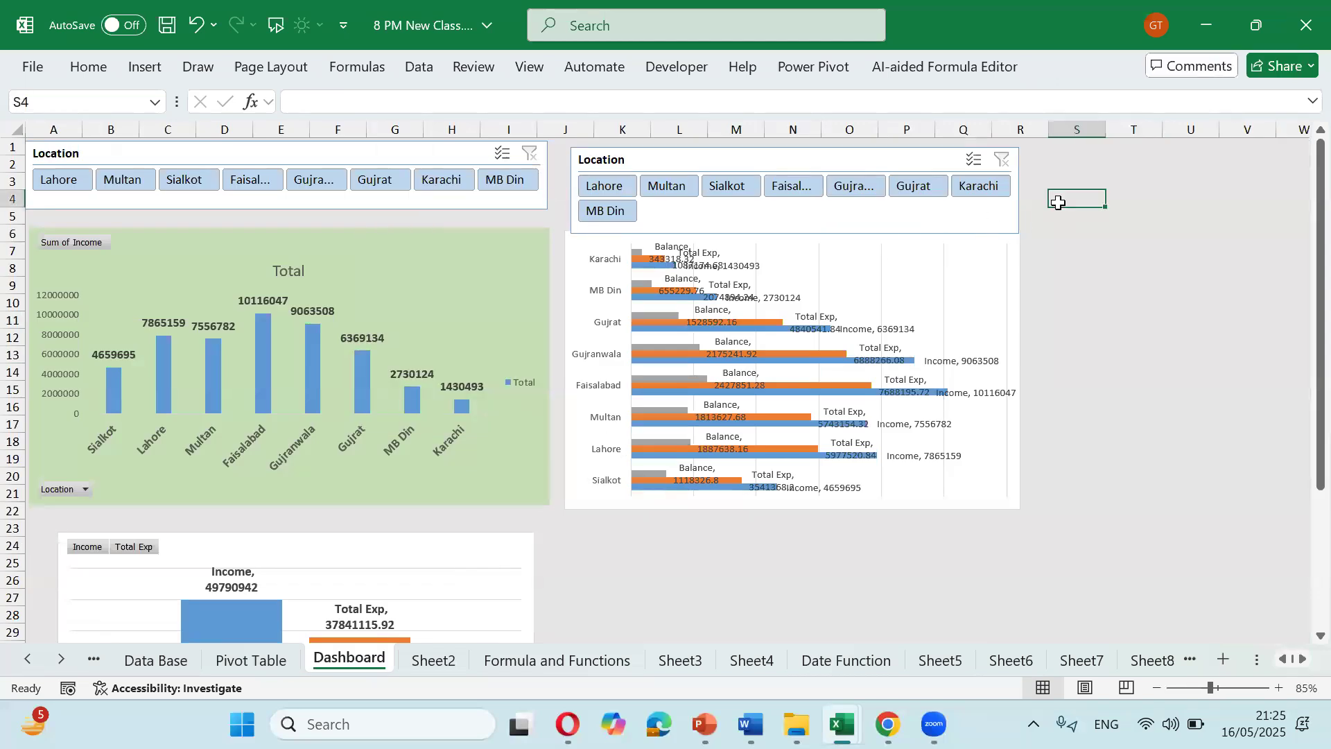
pyautogui.click(170, 661)
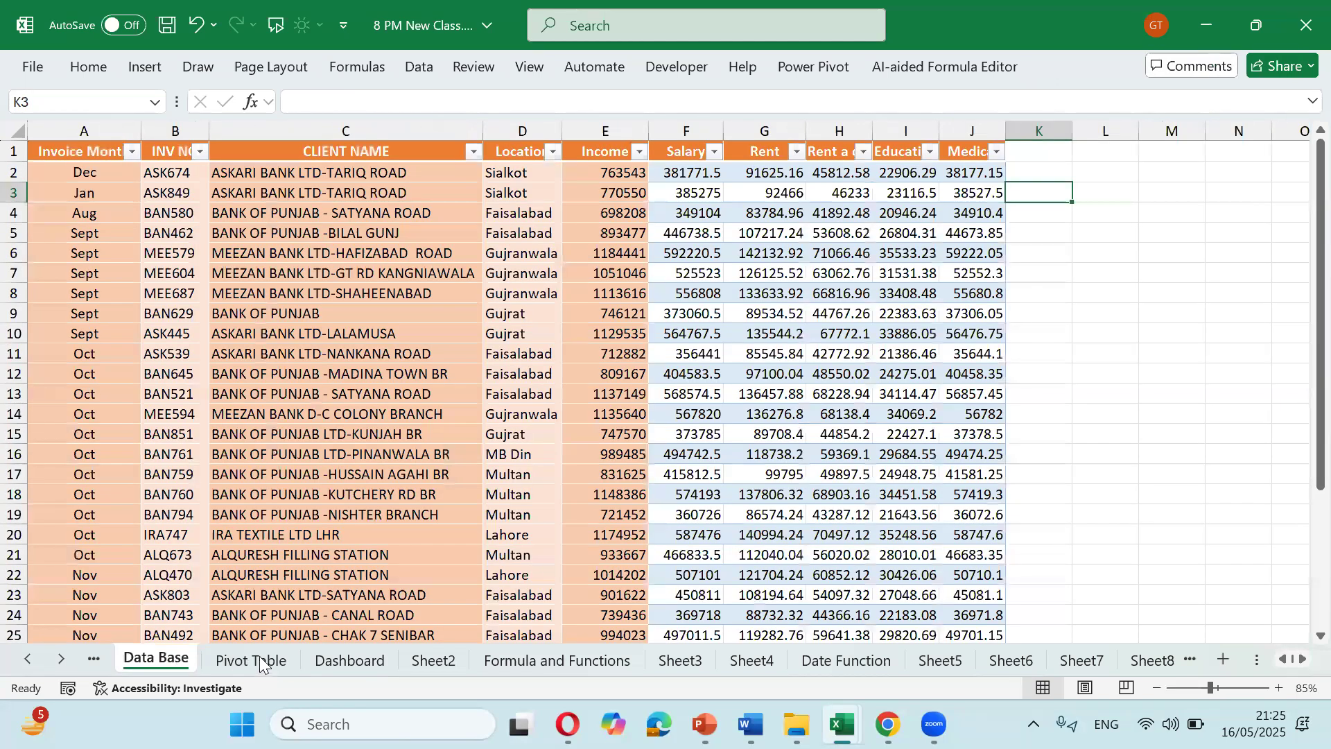
pyautogui.click(251, 661)
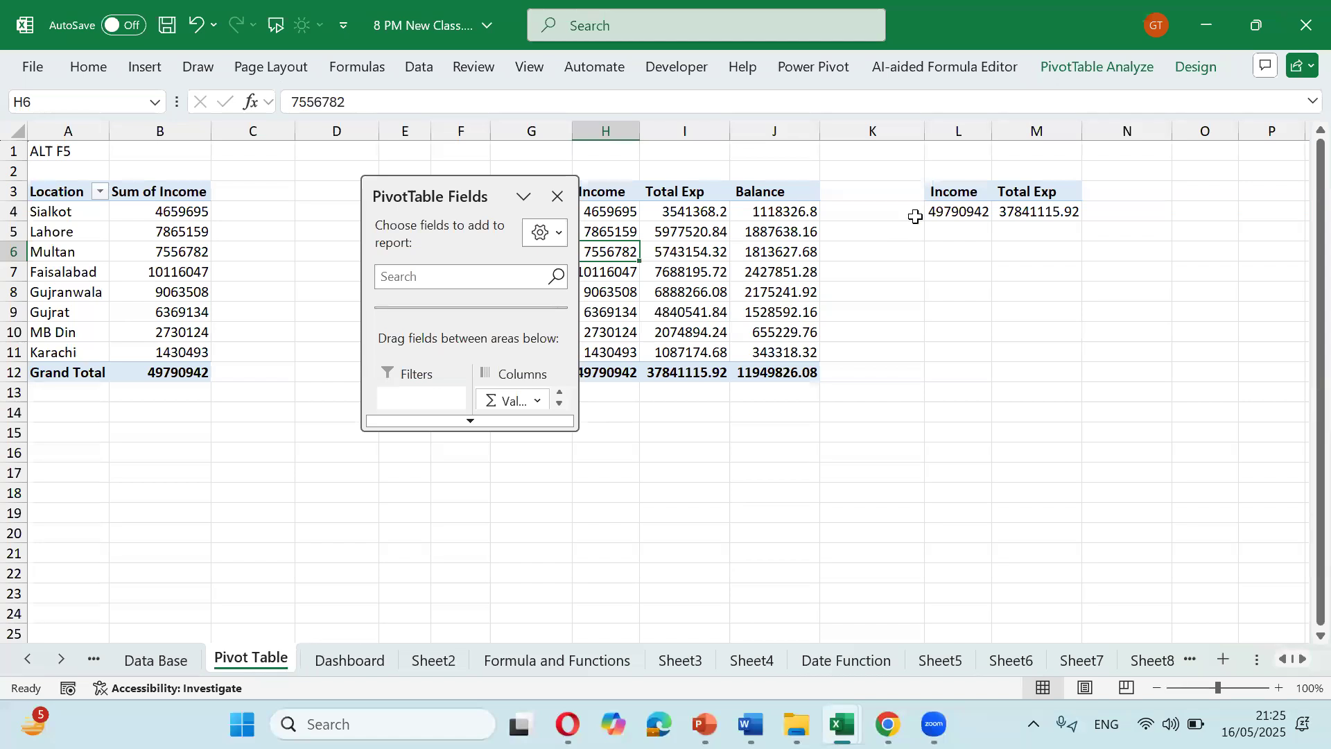
pyautogui.click(950, 251)
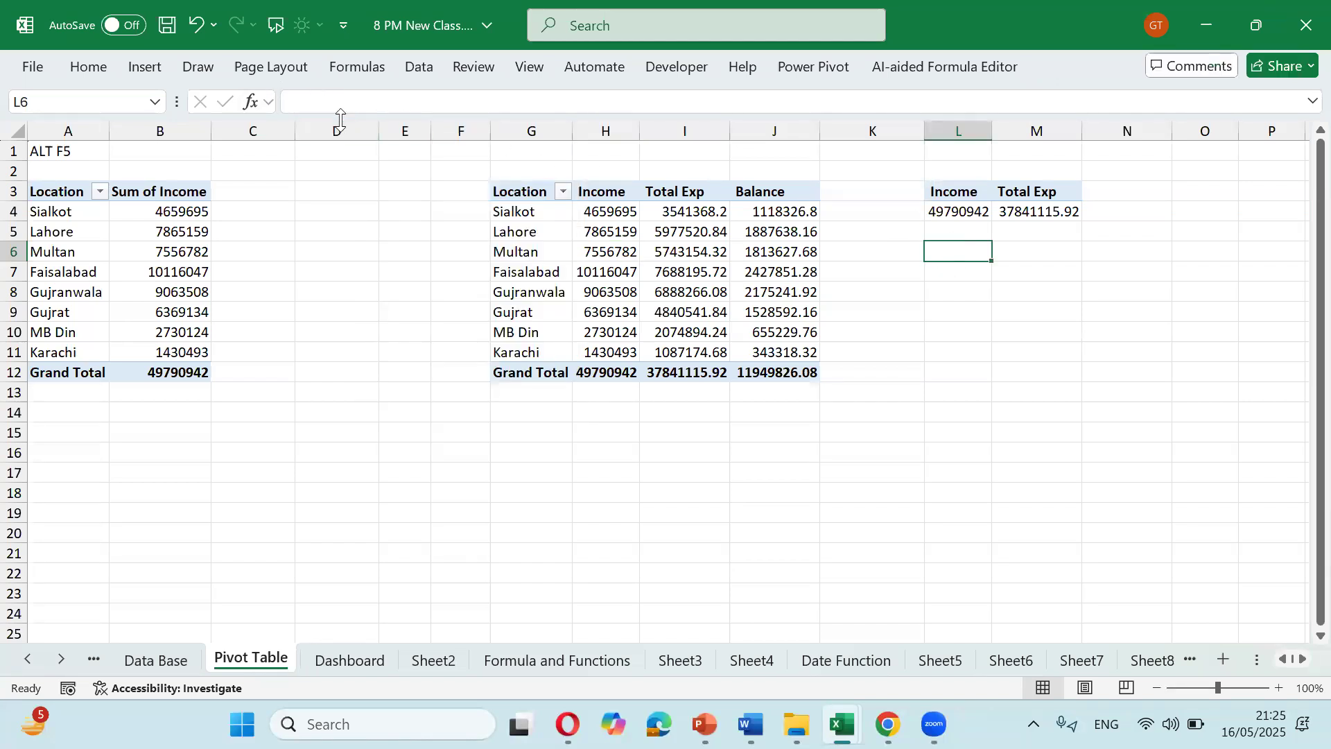
pyautogui.hotkey('ctrl', 'k')
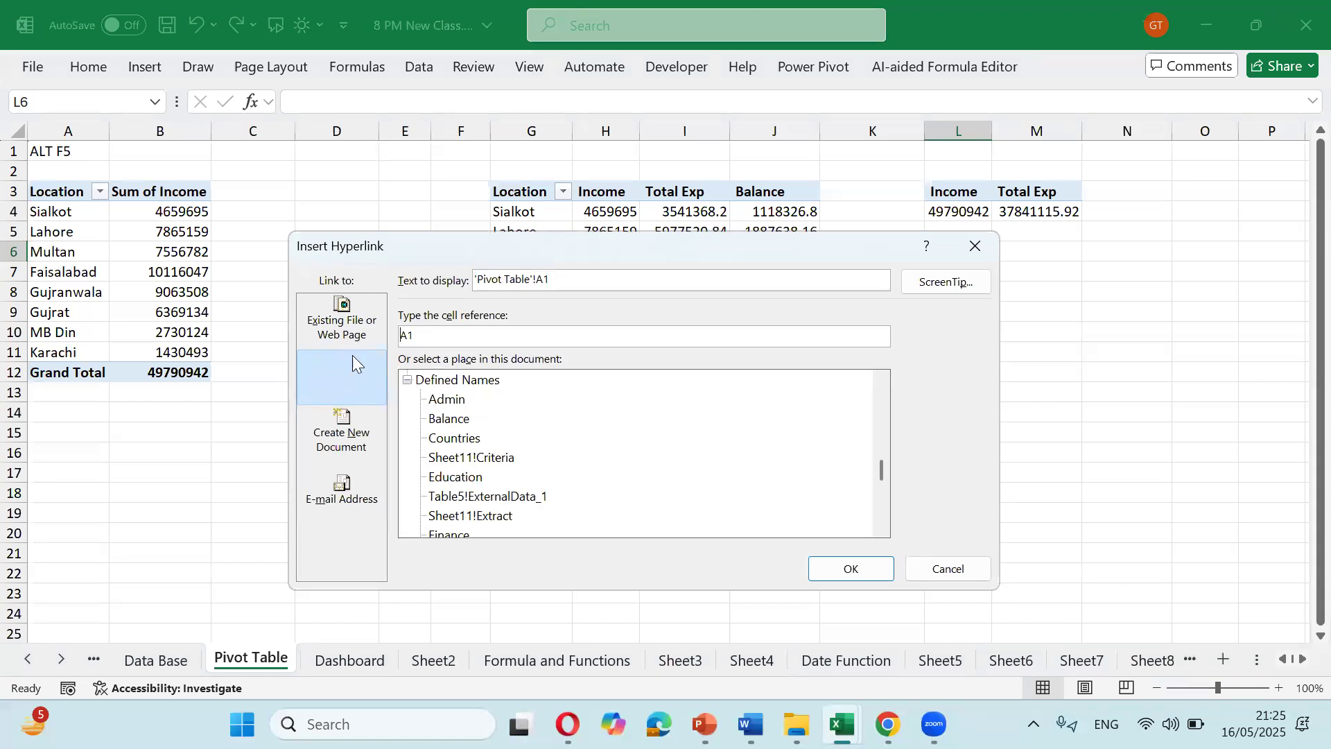
pyautogui.click(457, 439)
pyautogui.scroll(-5, 459, 441)
pyautogui.scroll(8, 458, 442)
pyautogui.scroll(5, 458, 442)
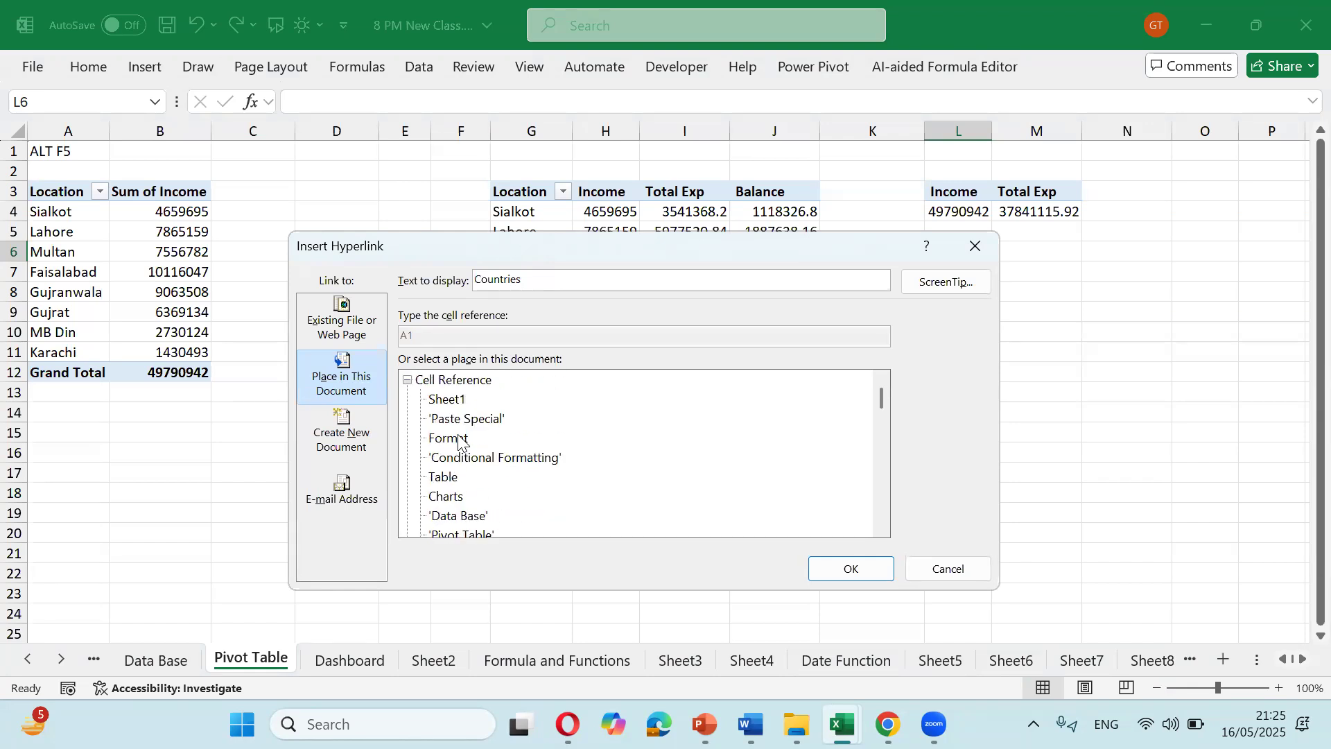
pyautogui.click(947, 568)
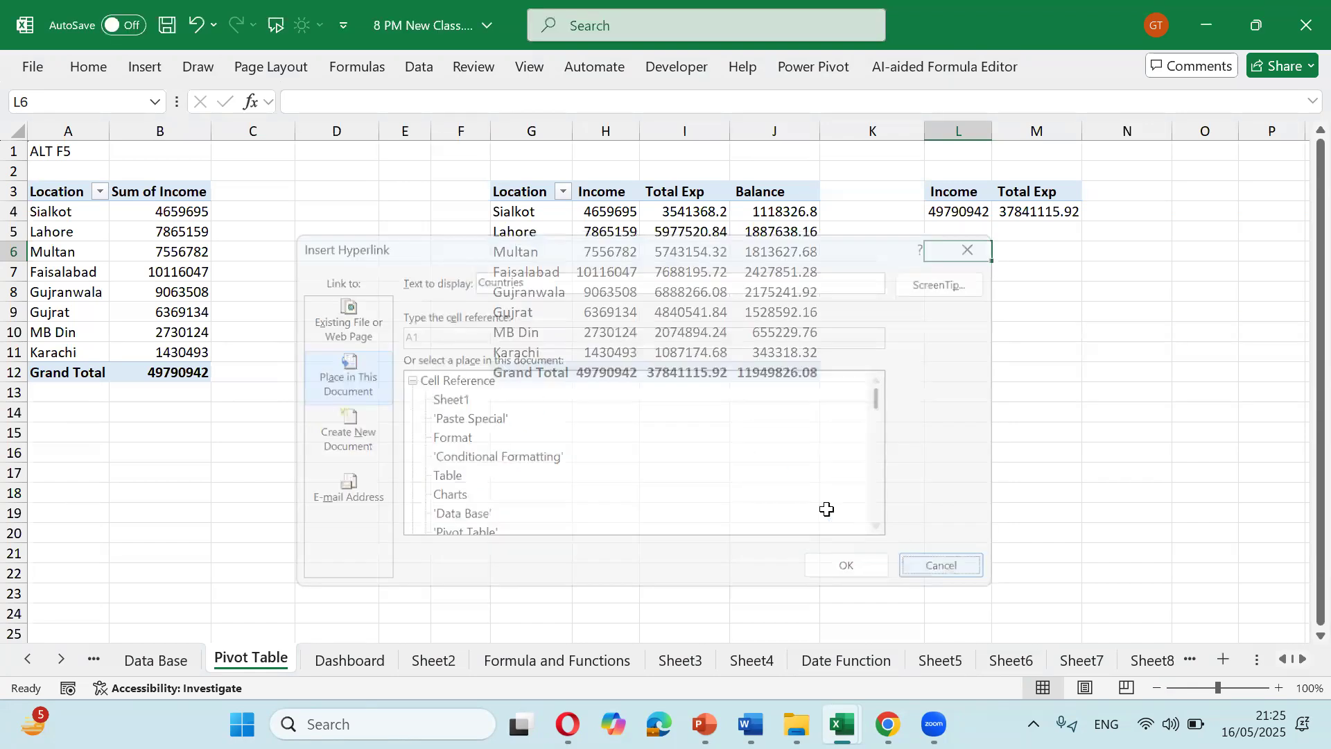
pyautogui.click(684, 452)
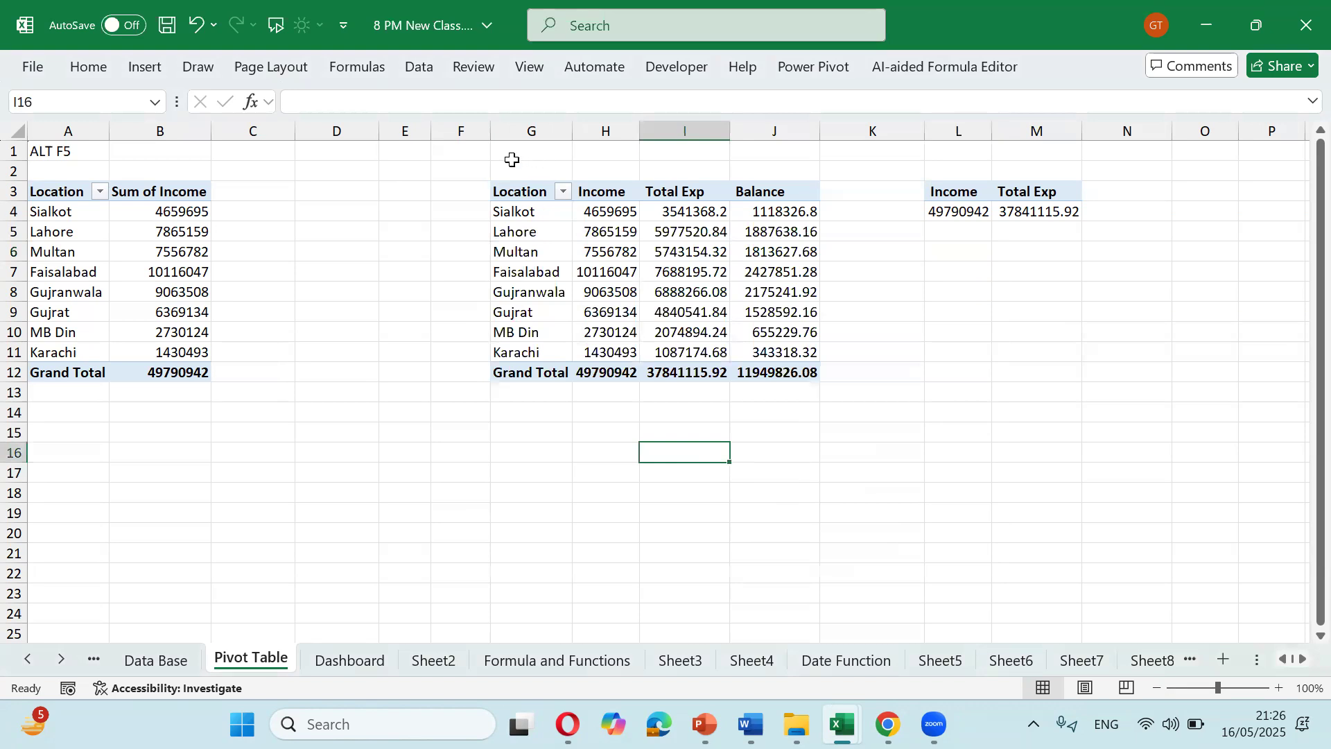